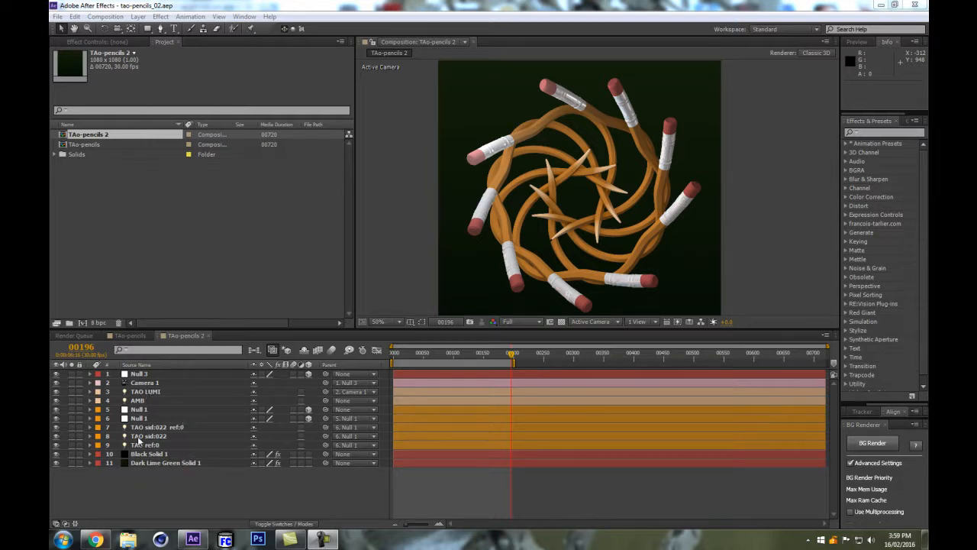
- Duplicate the TAo-pencils 2 composition and open the copy, TAo-pencils 3
click(99, 135)
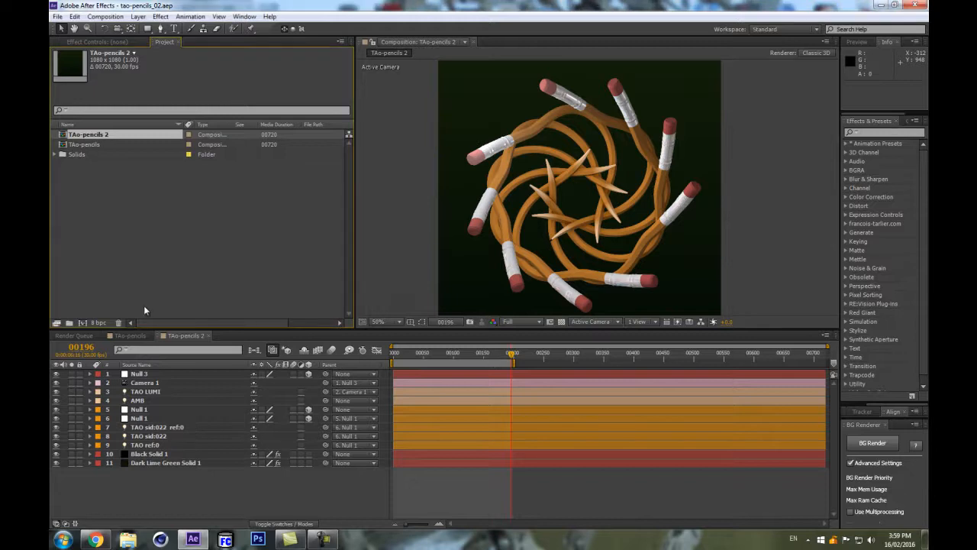
key(ctrl+d)
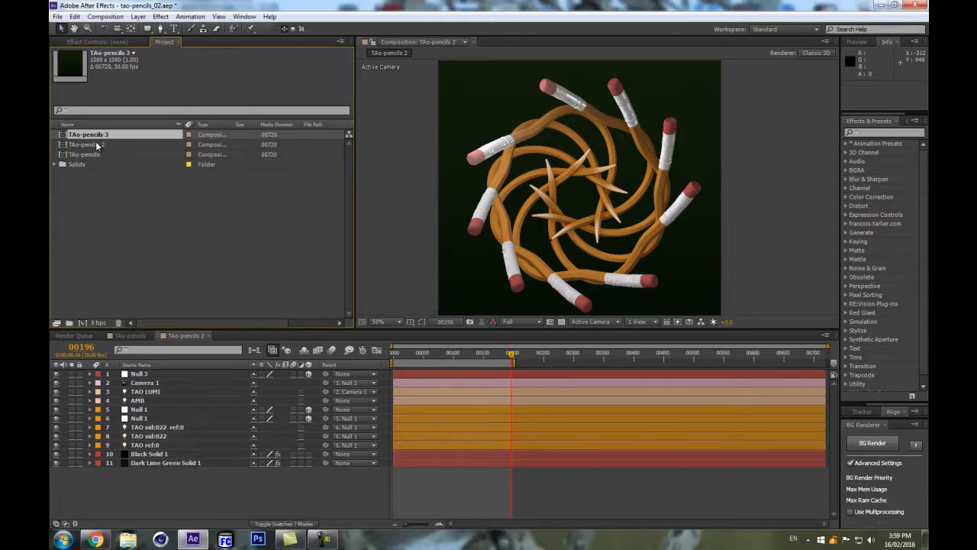
double_click(107, 136)
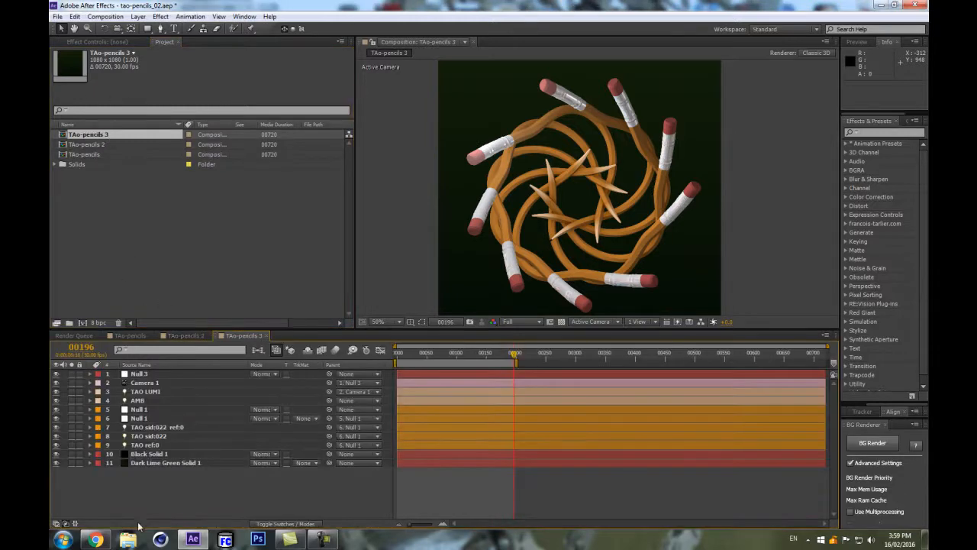
- Set R1 Repetitions to 0 in the Tao effect's first repeater on Black Solid 1
click(145, 444)
click(145, 454)
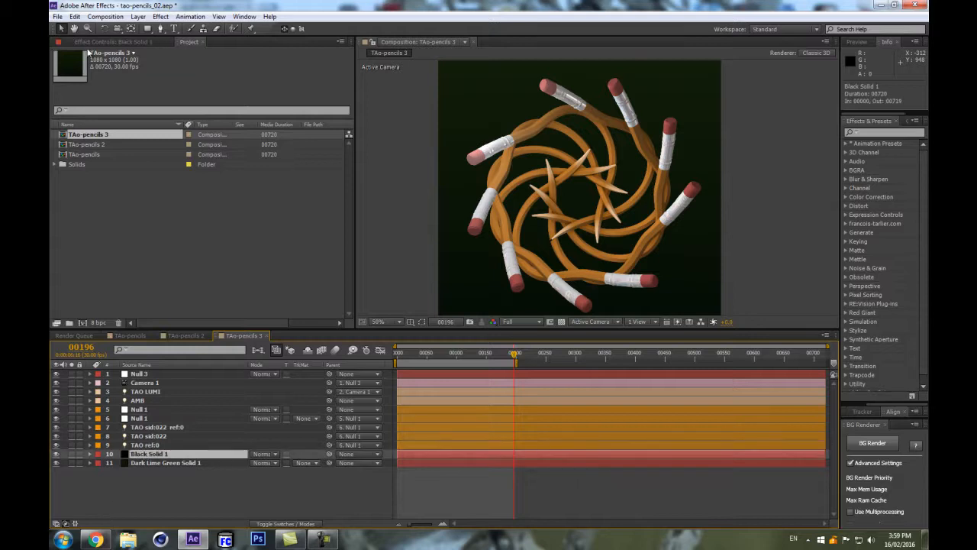
click(63, 115)
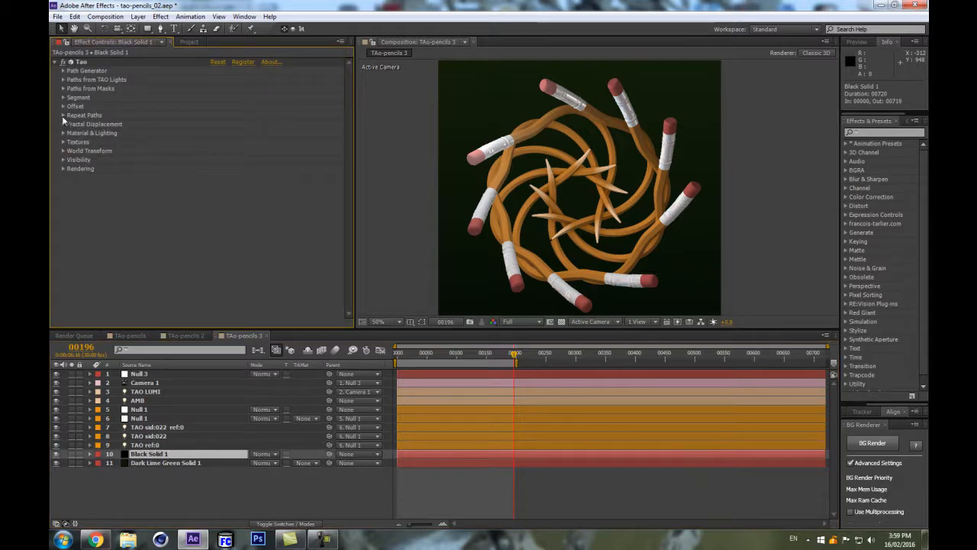
click(72, 150)
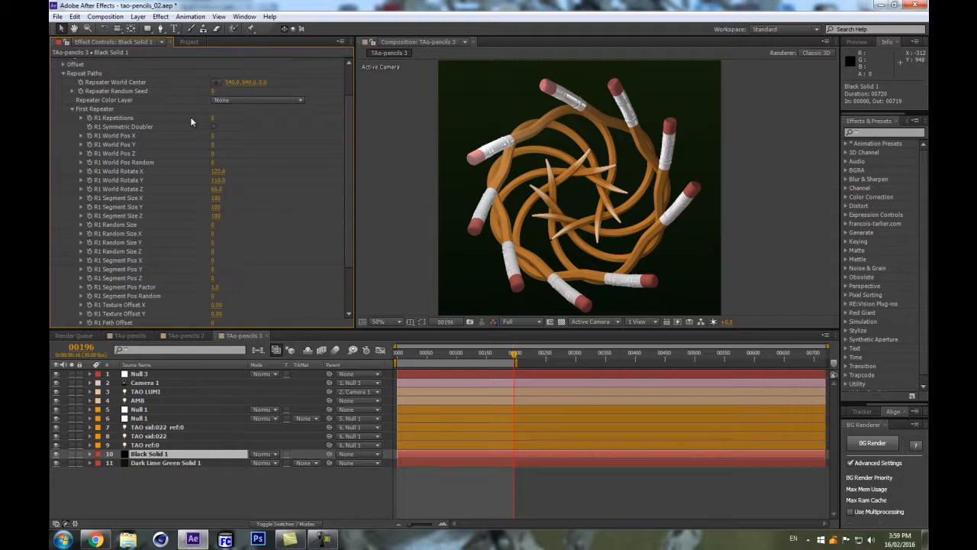
click(219, 117)
text(0)
key(Return)
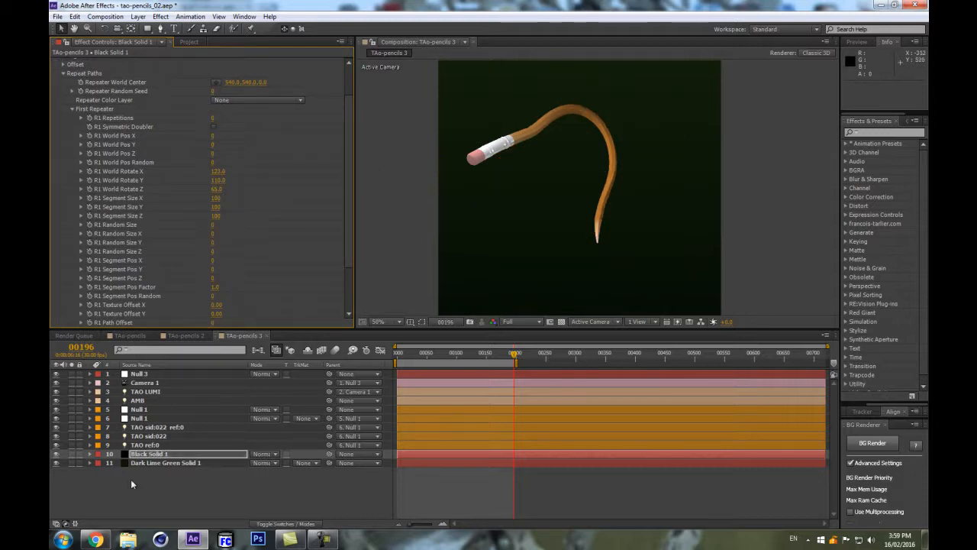
- Disable the wiggle expression on the Position of the upper Null 1 layer
click(147, 413)
key(u)
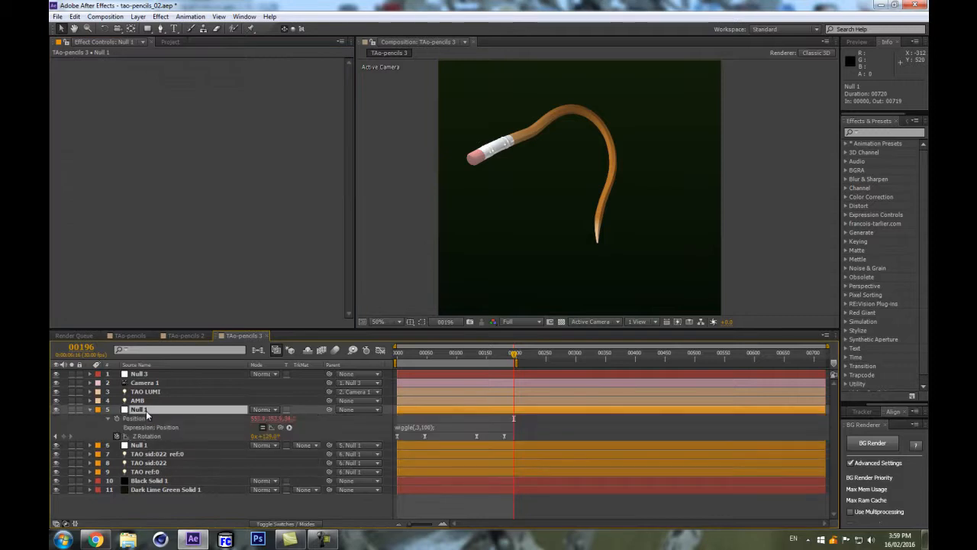
click(264, 428)
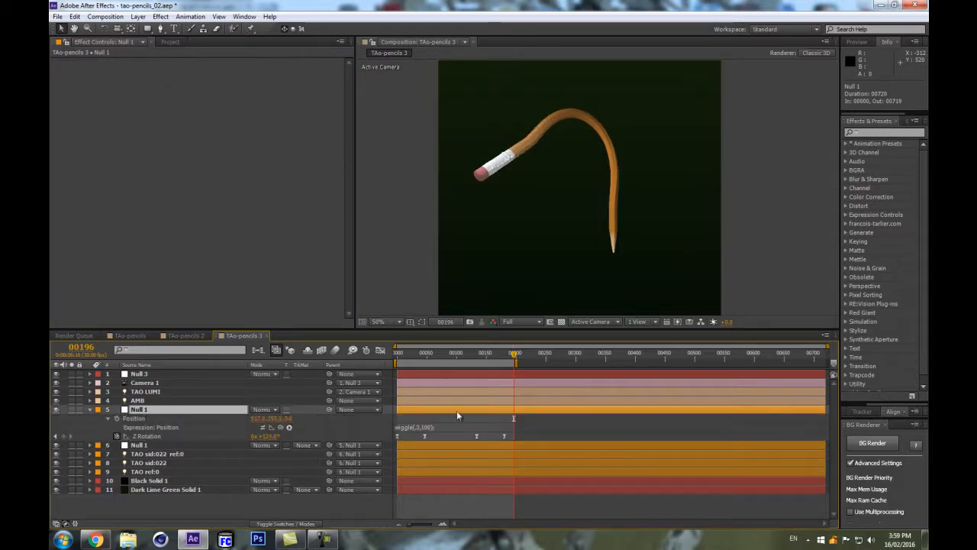
- At frame 0, remove all Z Rotation keyframes from the upper Null 1, and scrub ahead to frame 197
click(451, 354)
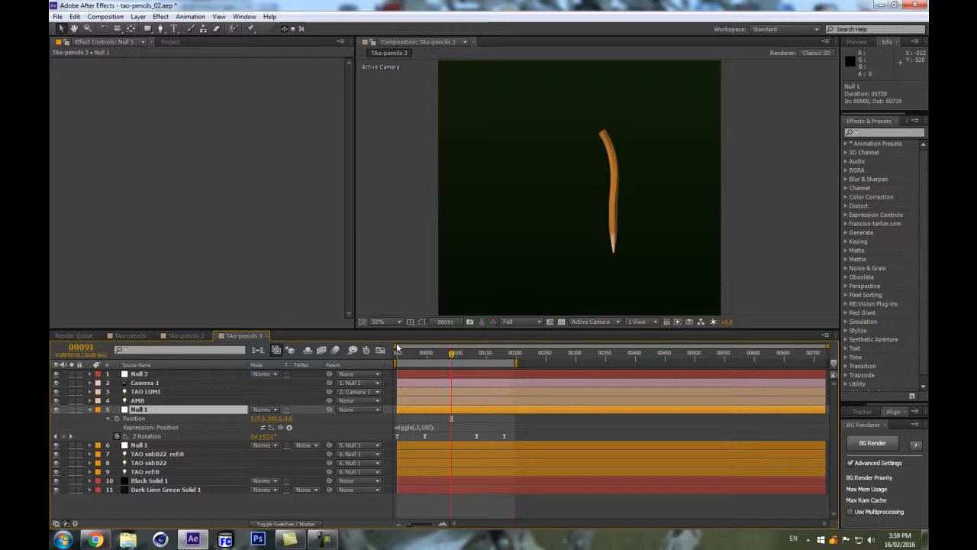
click(398, 355)
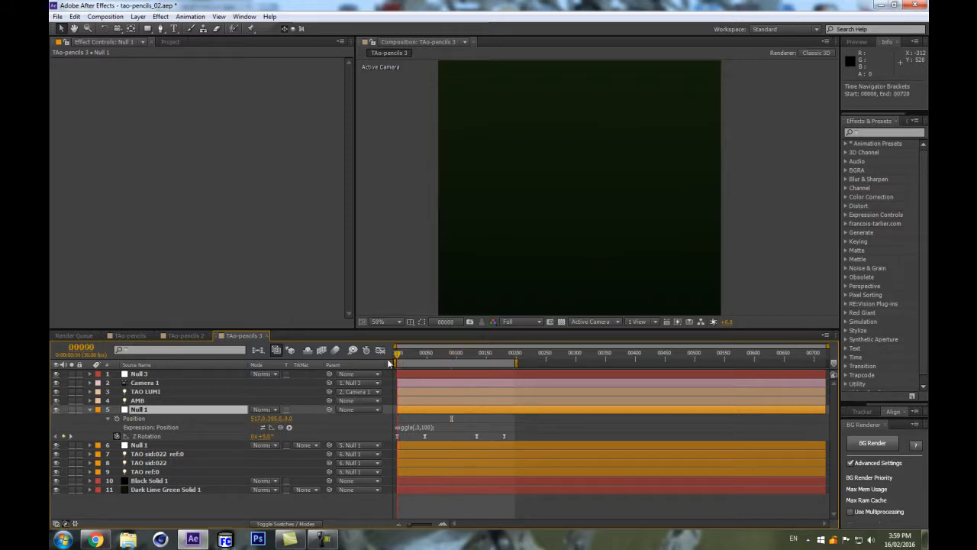
click(116, 437)
mouse_move(452, 352)
mouse_down()
mouse_move(593, 353)
mouse_move(471, 352)
mouse_move(554, 374)
mouse_move(479, 368)
mouse_move(433, 379)
mouse_move(497, 370)
mouse_move(415, 383)
mouse_move(497, 379)
mouse_move(455, 393)
mouse_up()
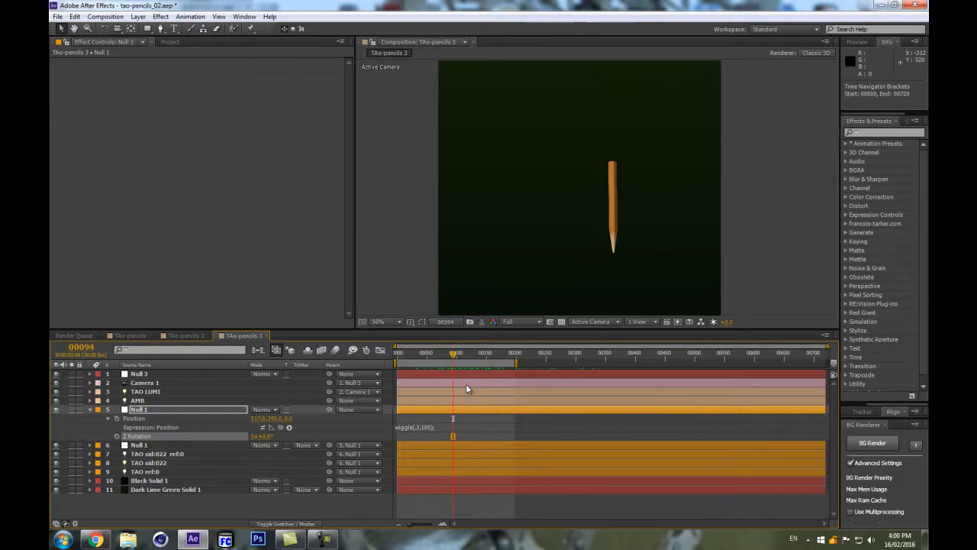
mouse_move(455, 360)
mouse_down()
mouse_move(542, 354)
mouse_move(519, 356)
mouse_up()
- Reset the Position of the upper Null 1 layer to its default
click(145, 393)
click(165, 411)
right_click(150, 419)
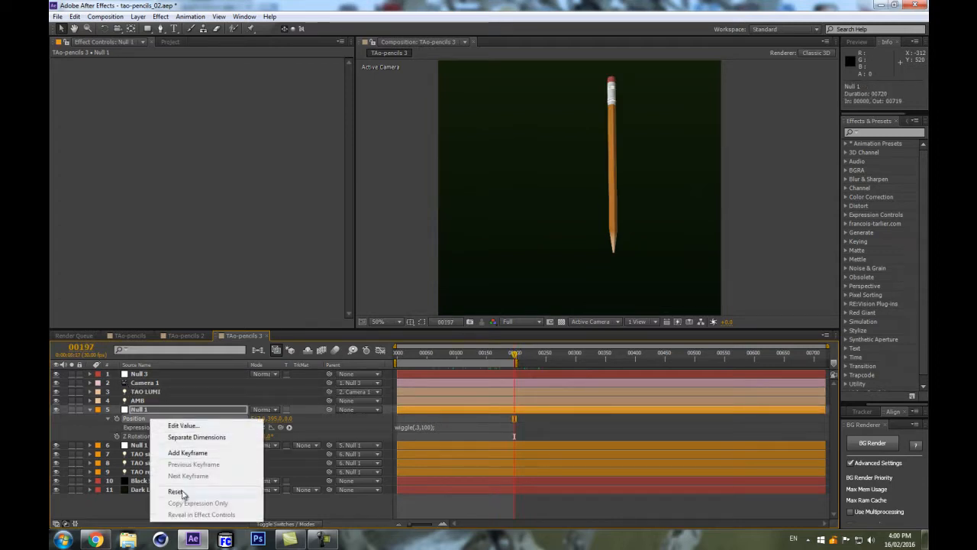
click(180, 491)
- Delete the Camera 1 and Null 3 layers from the composition
click(147, 383)
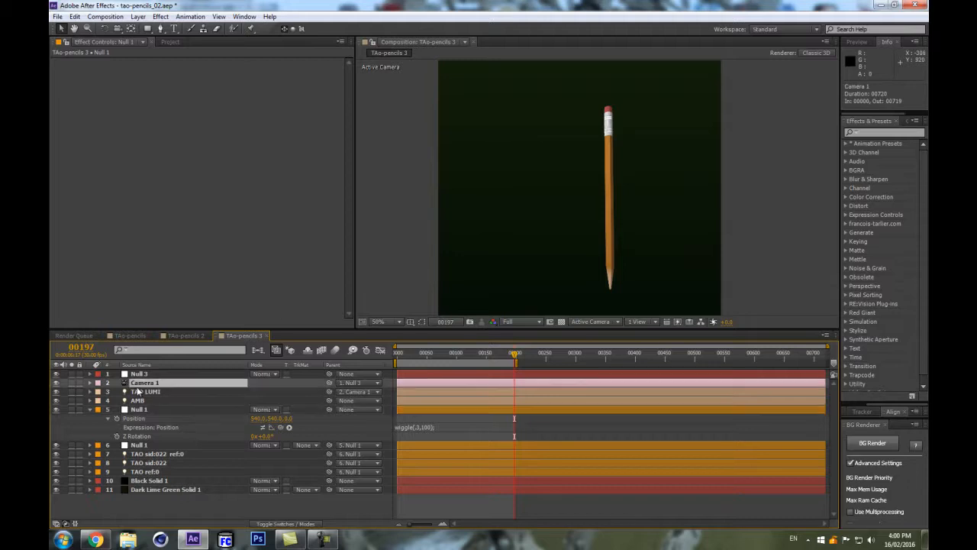
ctrl+click(145, 373)
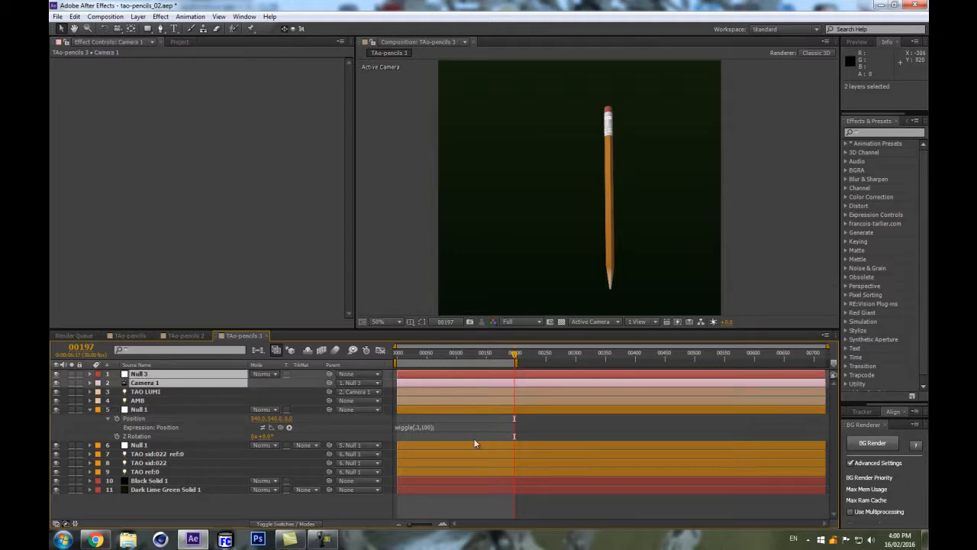
key(Delete)
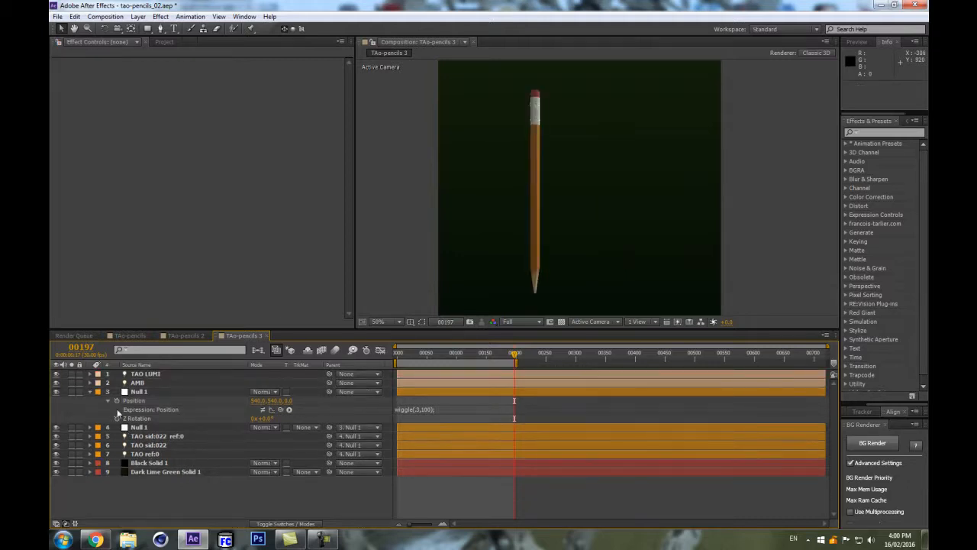
- Set the X position of the lower Null 1 to 0 on both Position keyframes, and check the pencil at frame 180
click(151, 389)
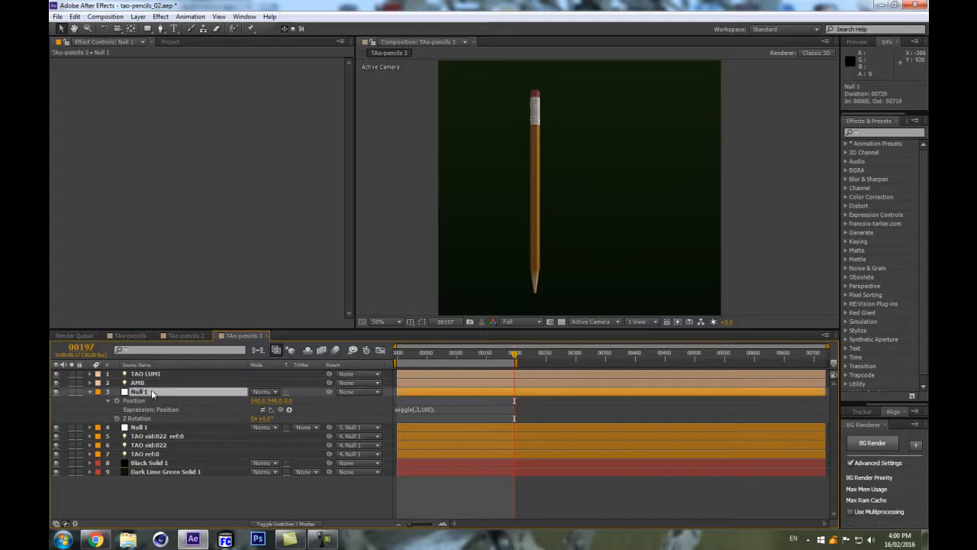
click(182, 429)
key(p)
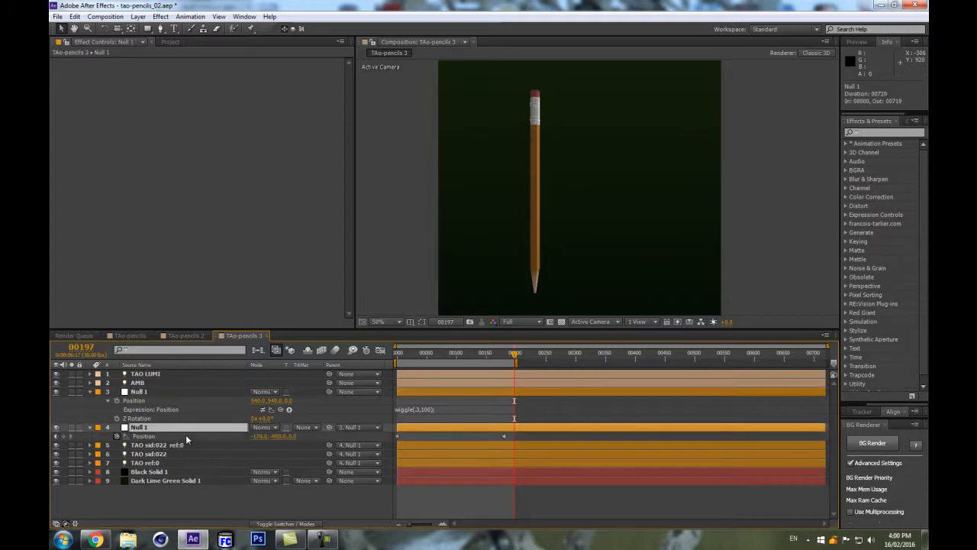
key(j)
drag(509, 359, 513, 359)
key(Home)
drag(489, 450, 344, 432)
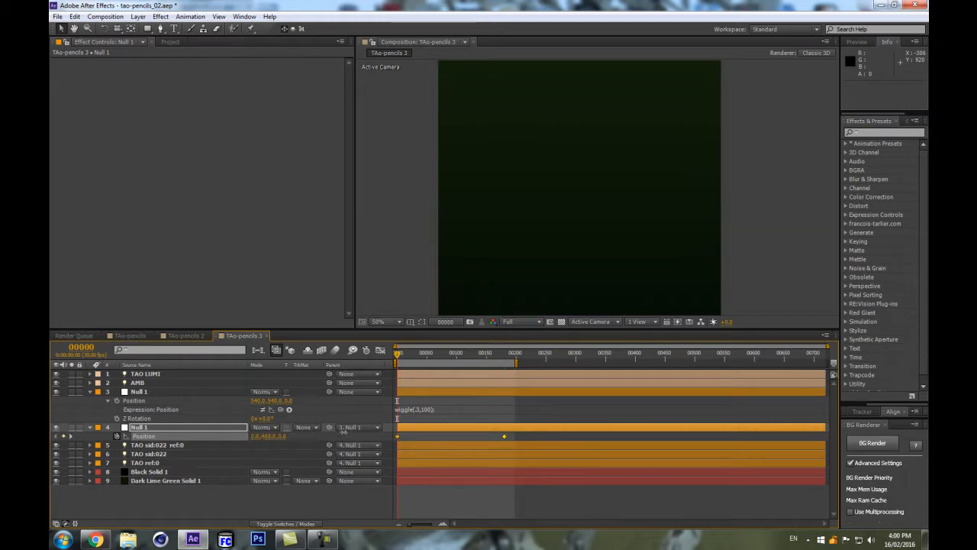
mouse_move(434, 355)
mouse_down()
mouse_move(518, 362)
mouse_move(504, 363)
mouse_up()
drag(553, 335, 548, 382)
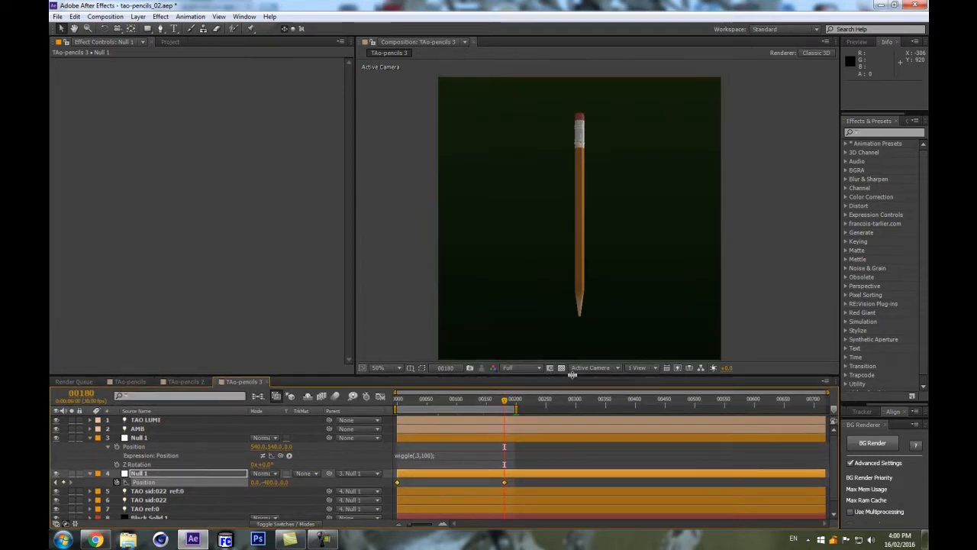
- Collapse both null layers, and remove the Color keyframes from the TAO ref:0 light at frame 198
click(91, 438)
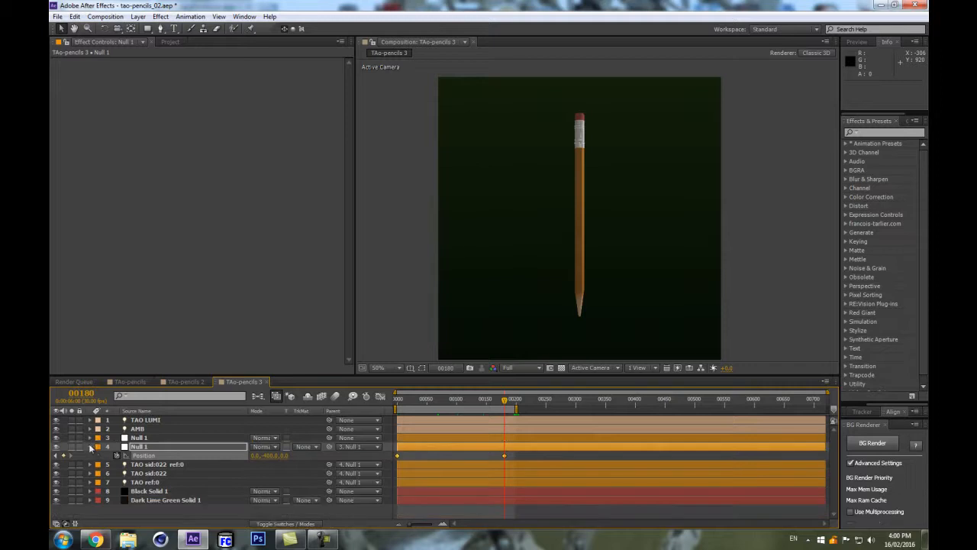
click(91, 447)
click(156, 472)
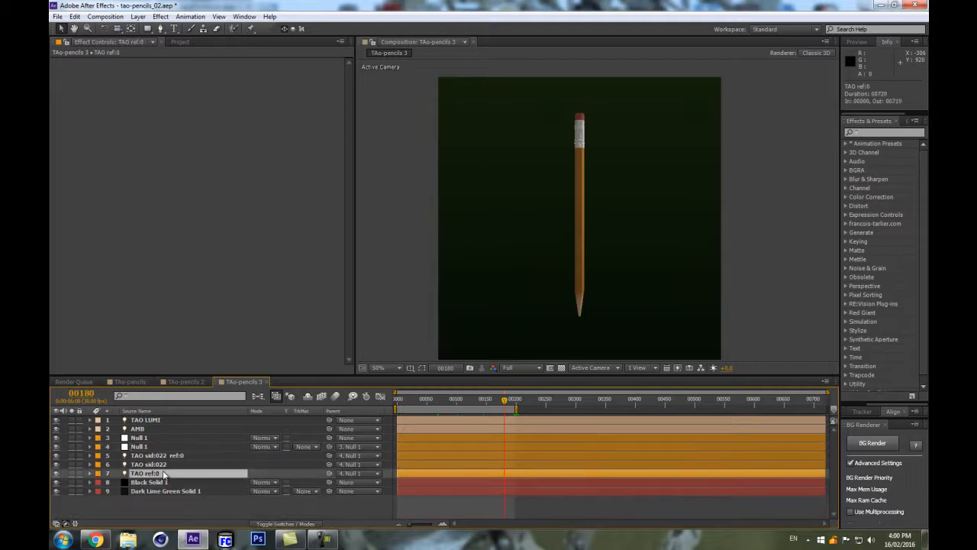
key(u)
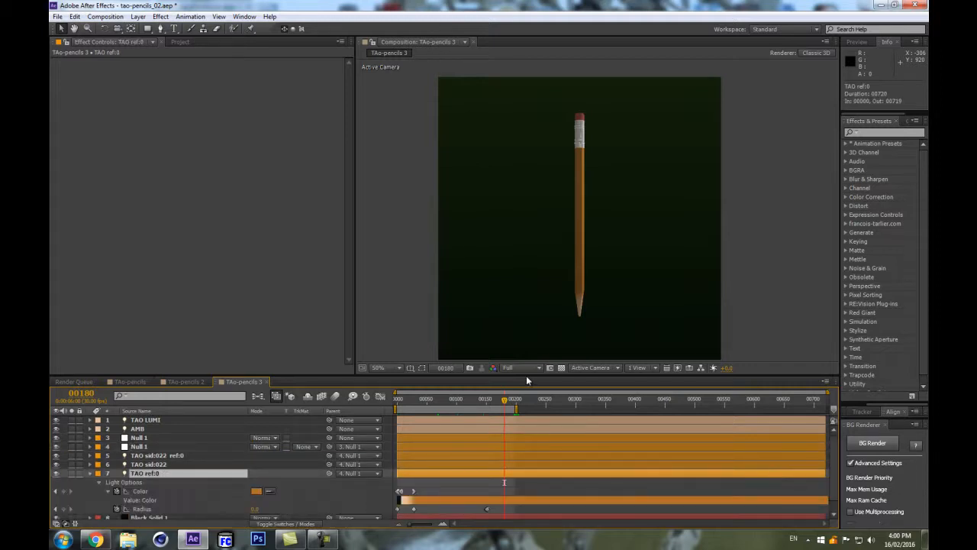
mouse_move(526, 375)
mouse_down()
mouse_move(496, 342)
mouse_move(377, 358)
mouse_move(515, 363)
mouse_up()
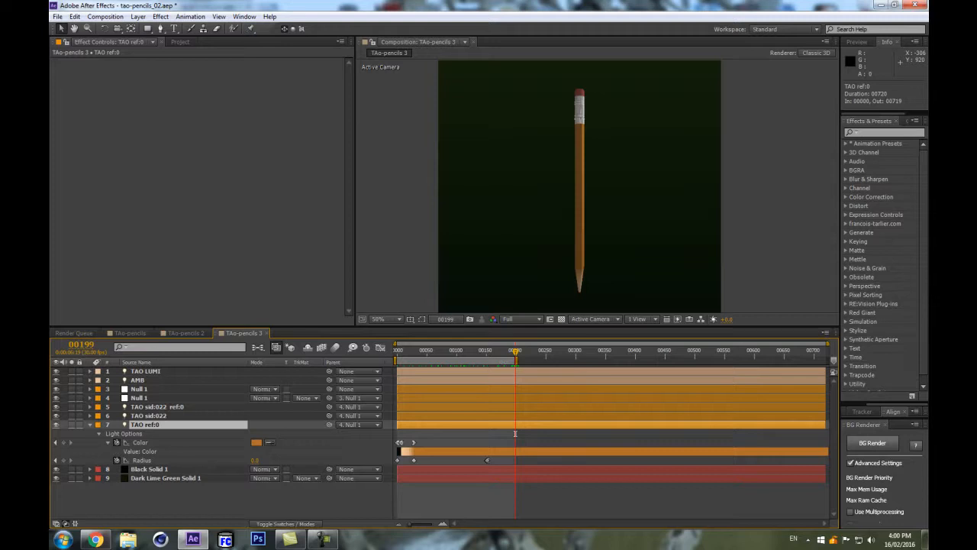
mouse_move(515, 352)
mouse_down()
mouse_move(492, 352)
mouse_move(514, 352)
mouse_up()
click(155, 441)
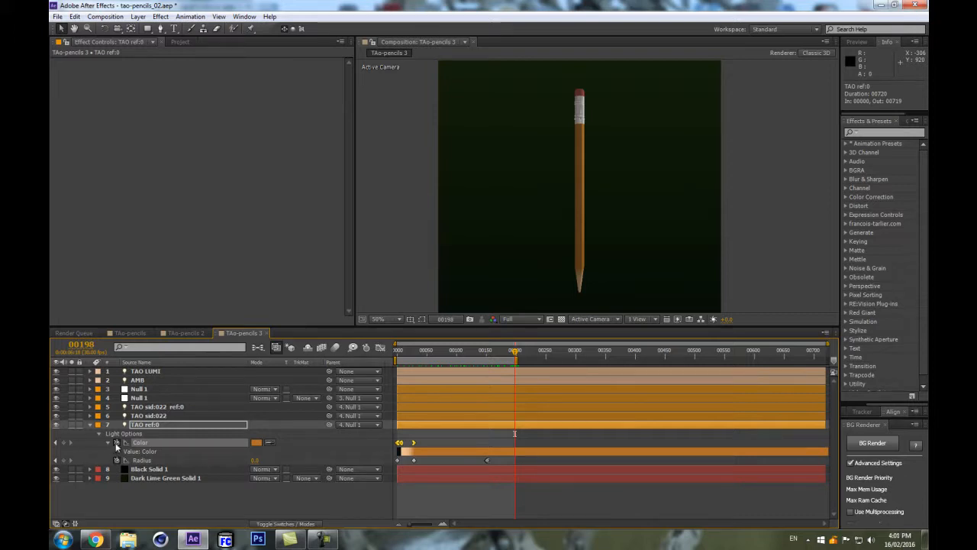
click(116, 443)
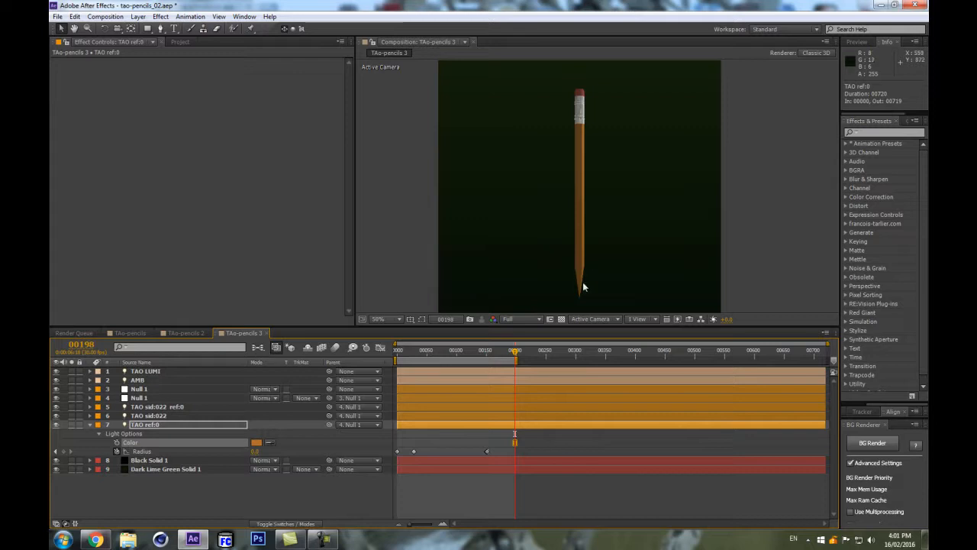
- Change the color of the TAO ref:0 light to light grey EEEEEE
drag(465, 218, 478, 189)
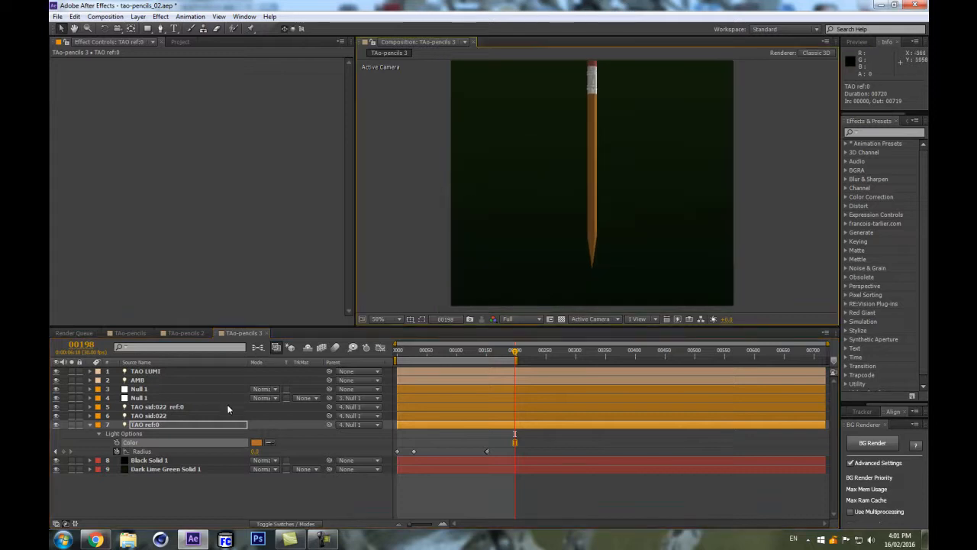
click(256, 442)
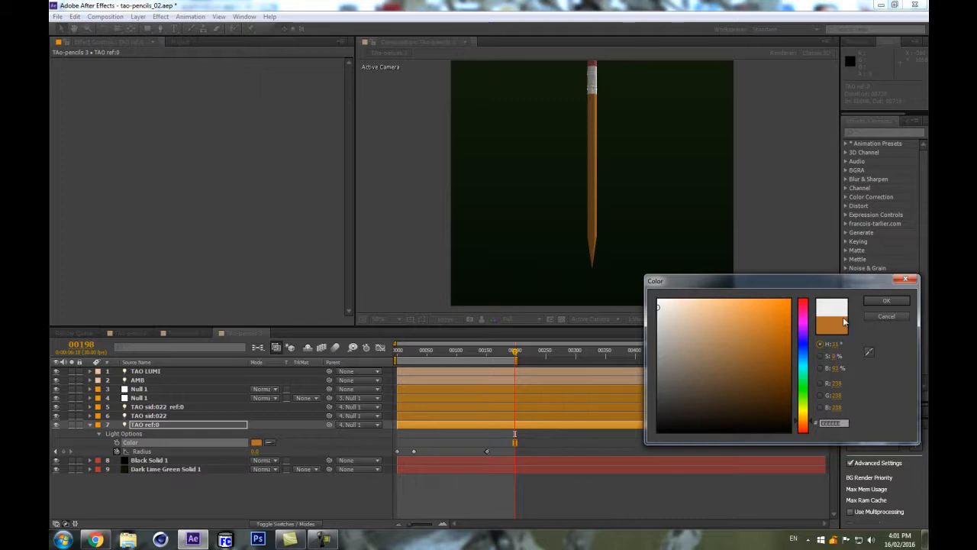
click(884, 303)
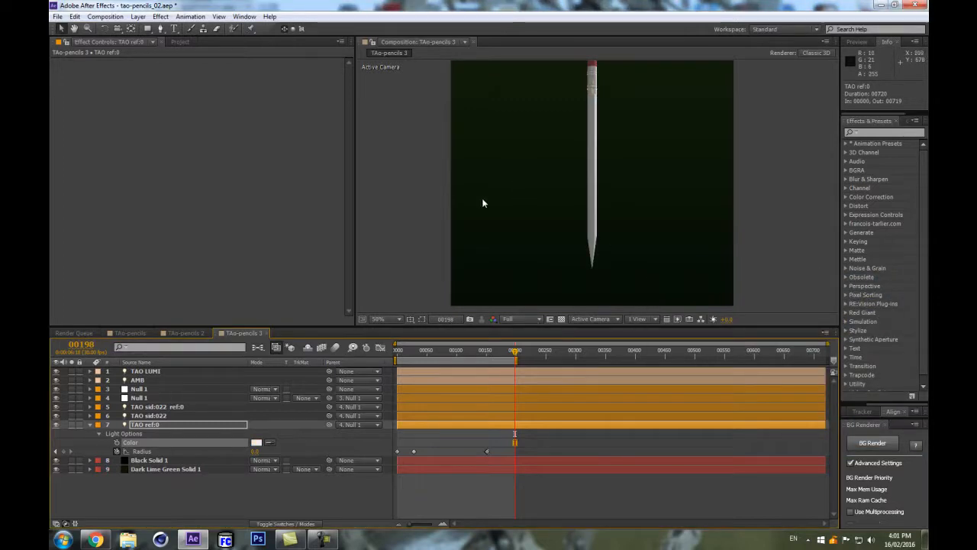
drag(527, 157, 508, 176)
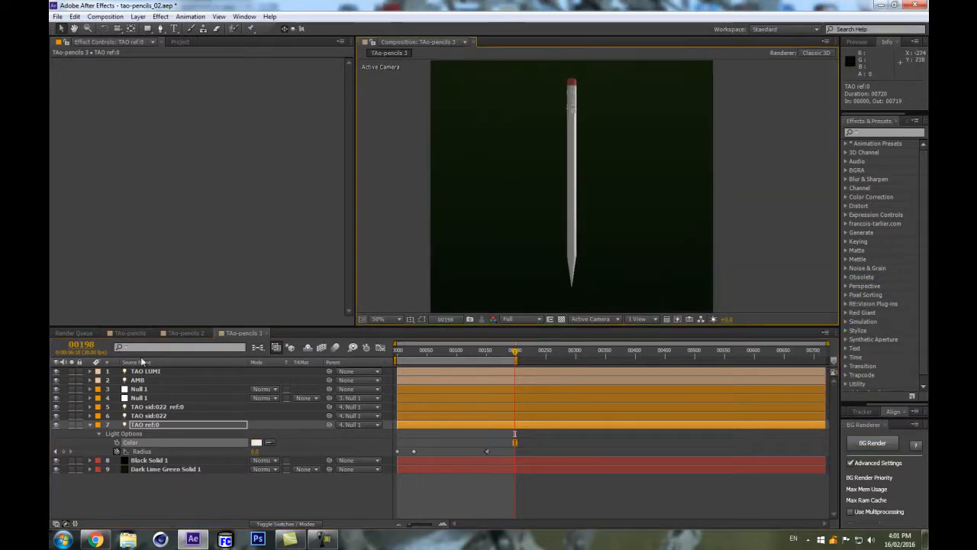
- Create a white solid 1080 px wide and 200 px high in the TAo-pencils 3 composition
click(143, 425)
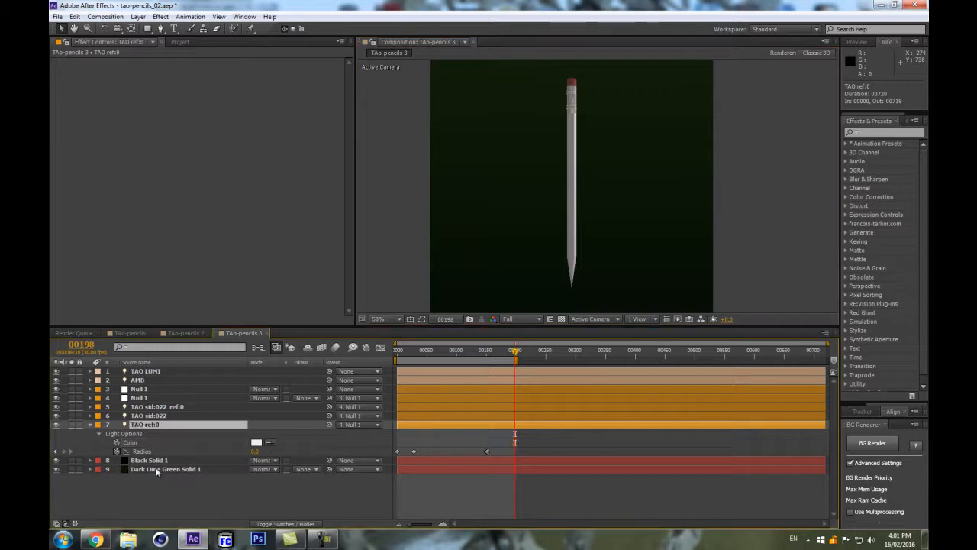
key(ctrl+y)
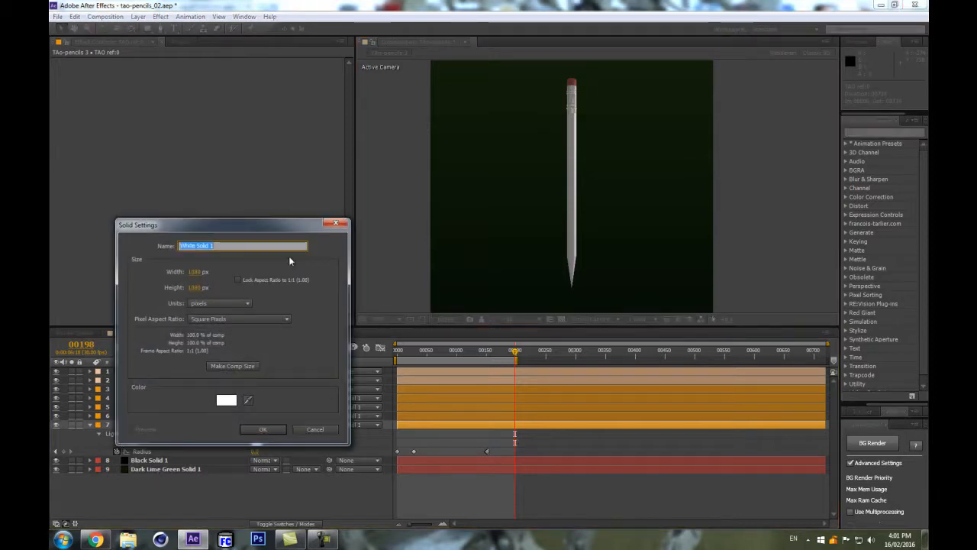
click(200, 270)
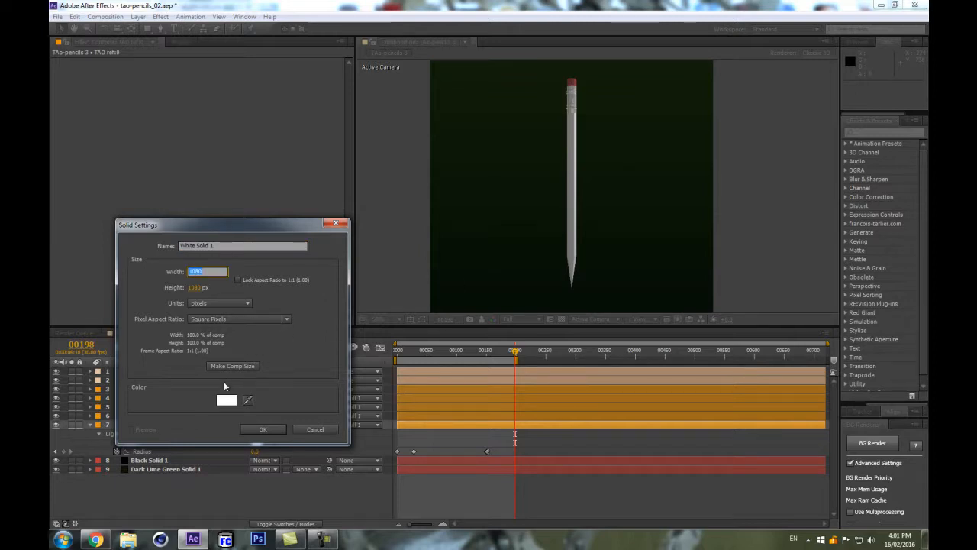
click(201, 288)
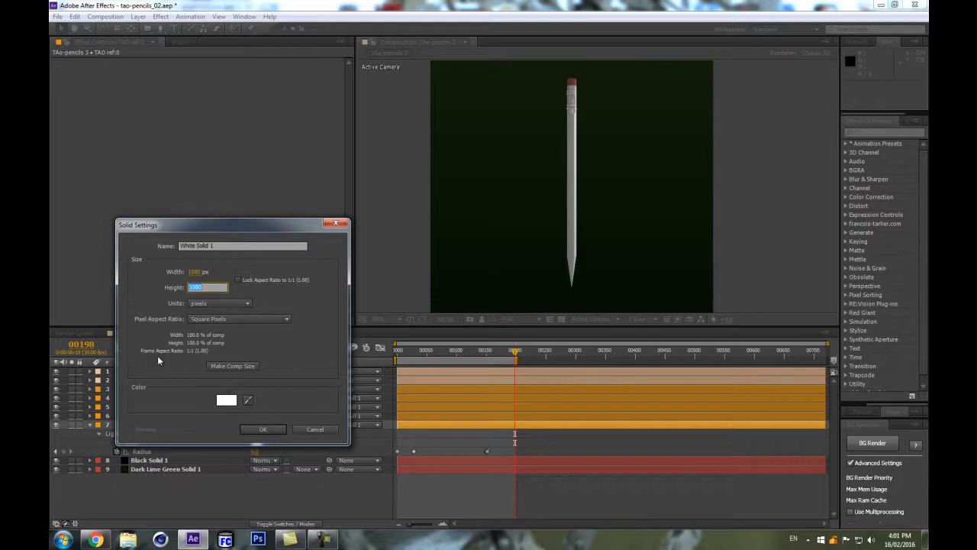
text(200)
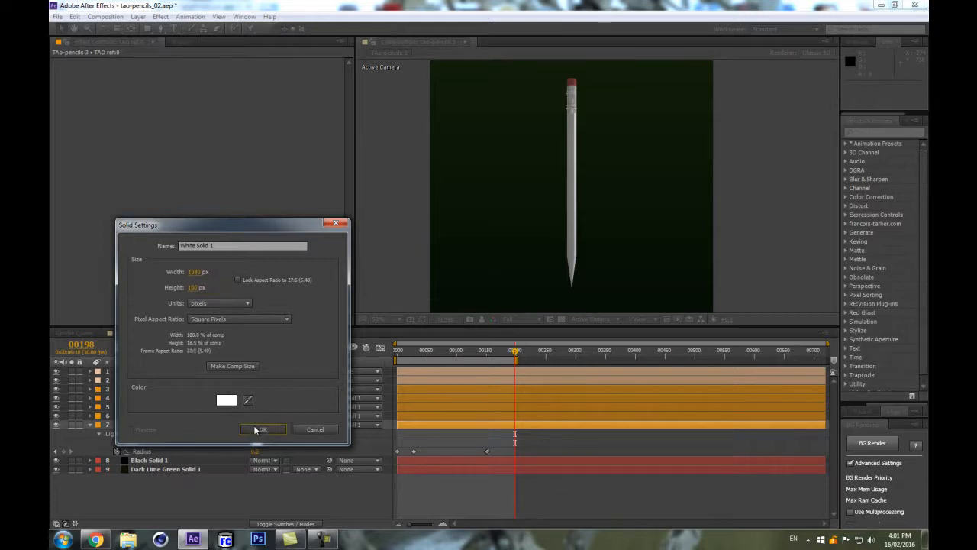
click(255, 428)
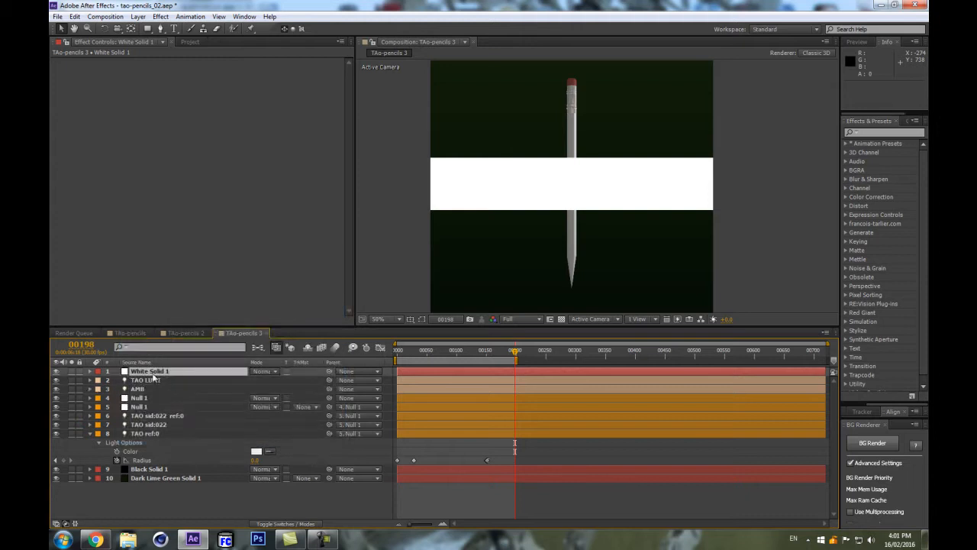
- Hide White Solid 1 and pre-compose it as TEX, leaving all attributes in TAo-pencils 3
click(55, 371)
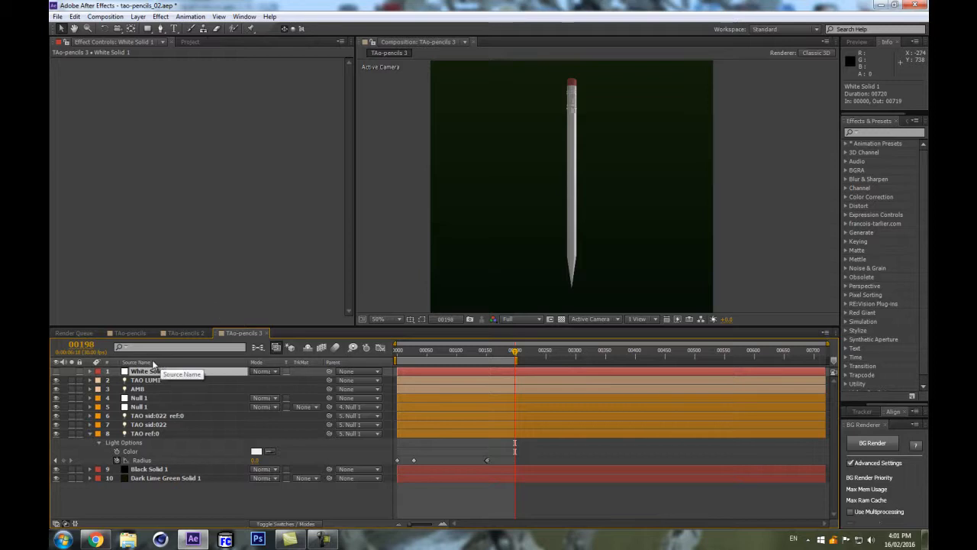
key(ctrl+shift+c)
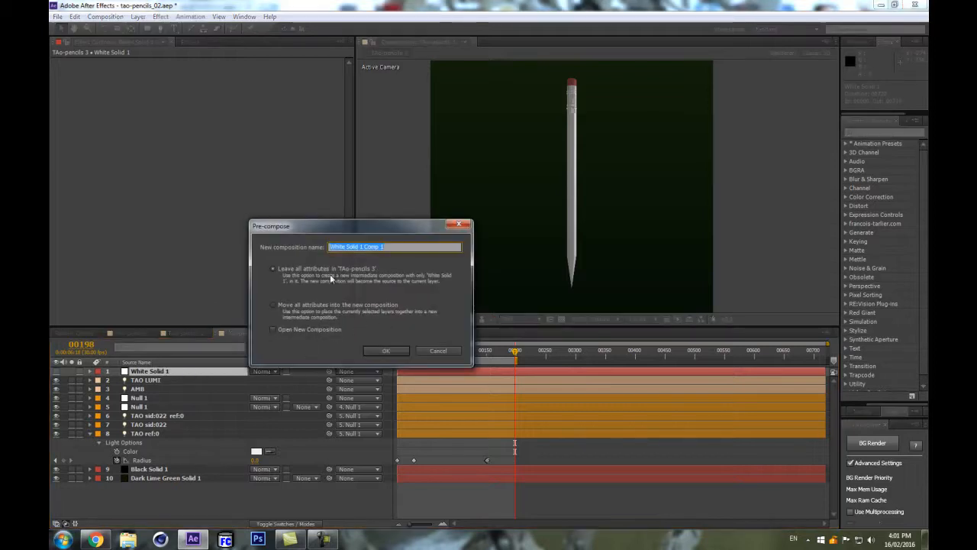
text(TEX)
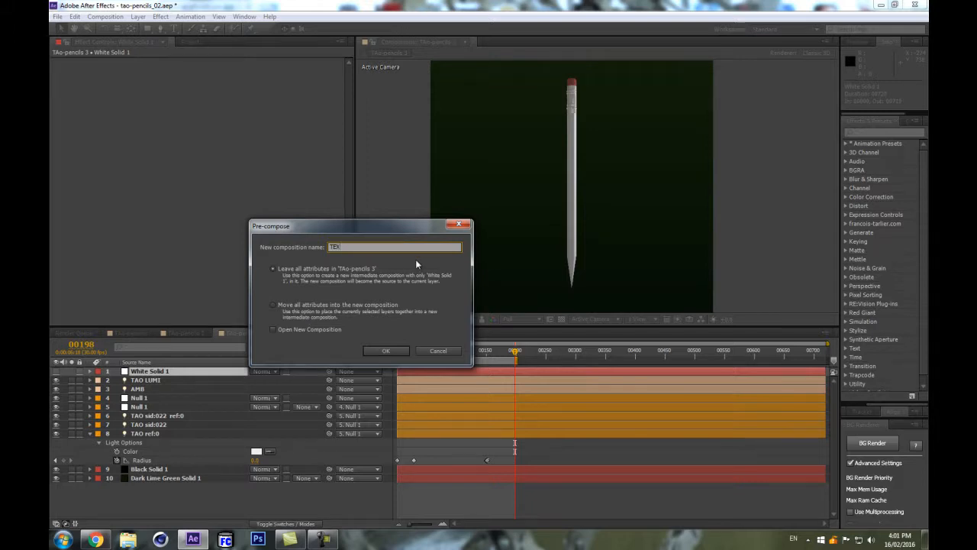
key(Return)
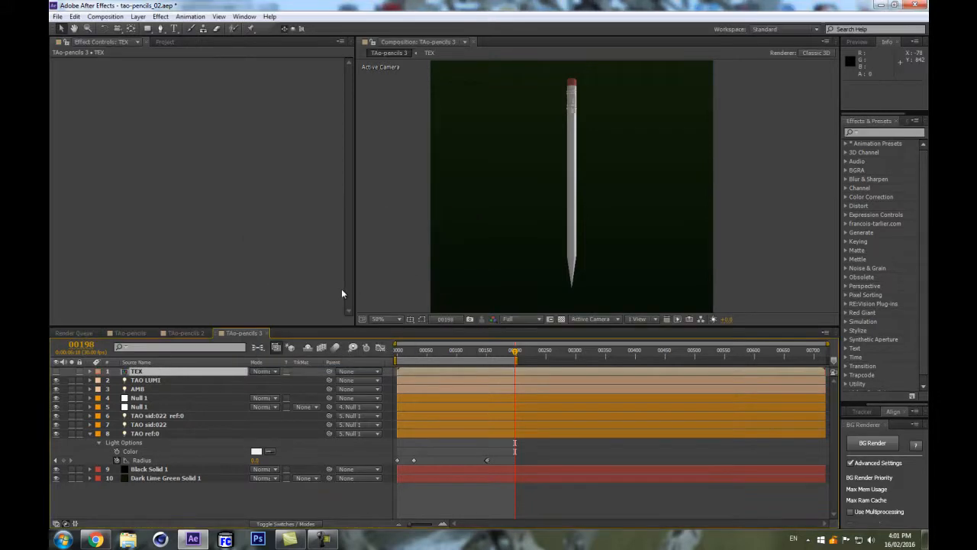
- Open the TEX composition and add a Gradient Overlay layer style to White Solid 1
double_click(165, 371)
click(141, 373)
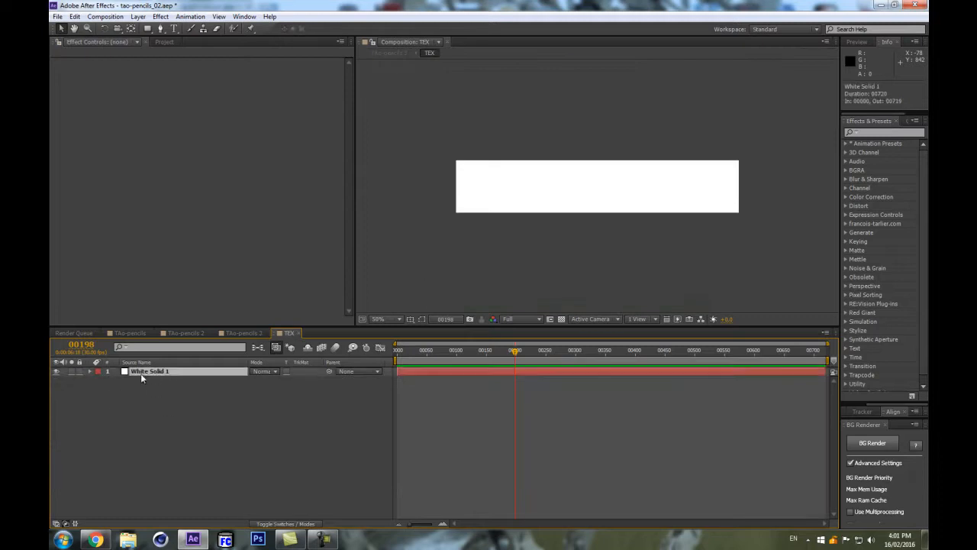
click(911, 133)
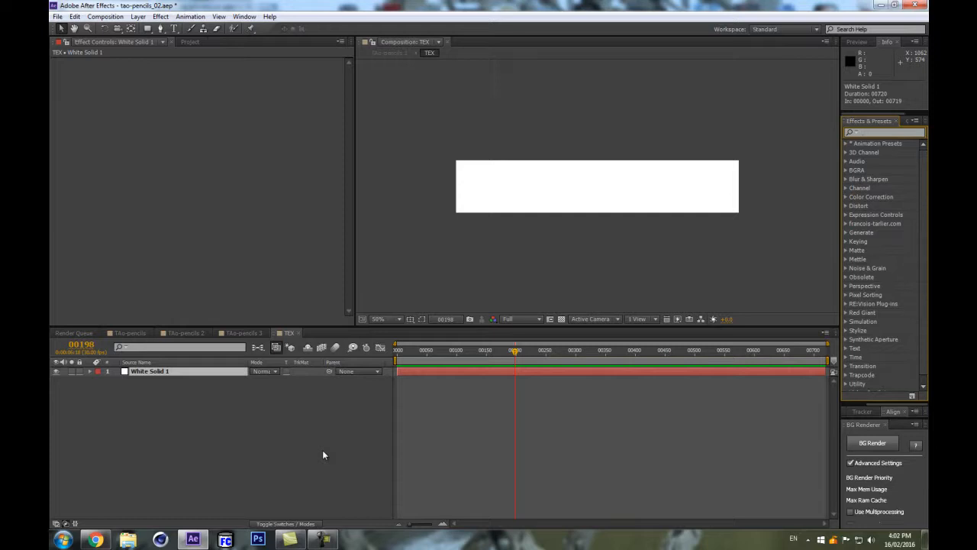
right_click(139, 375)
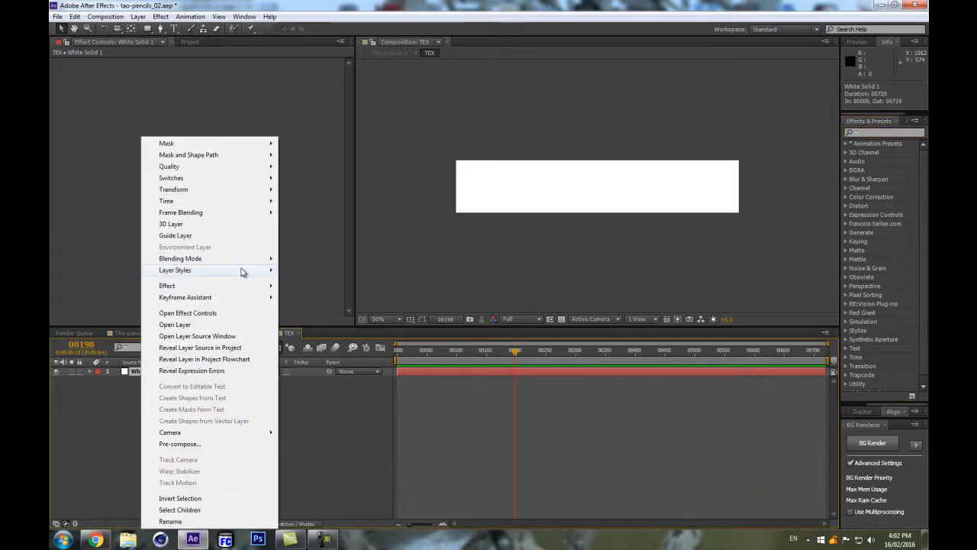
mouse_move(218, 270)
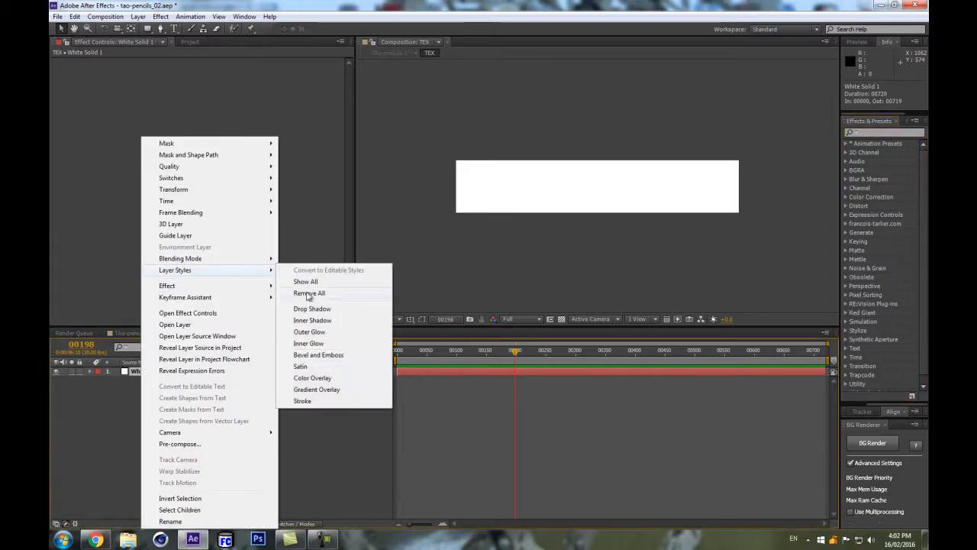
click(316, 389)
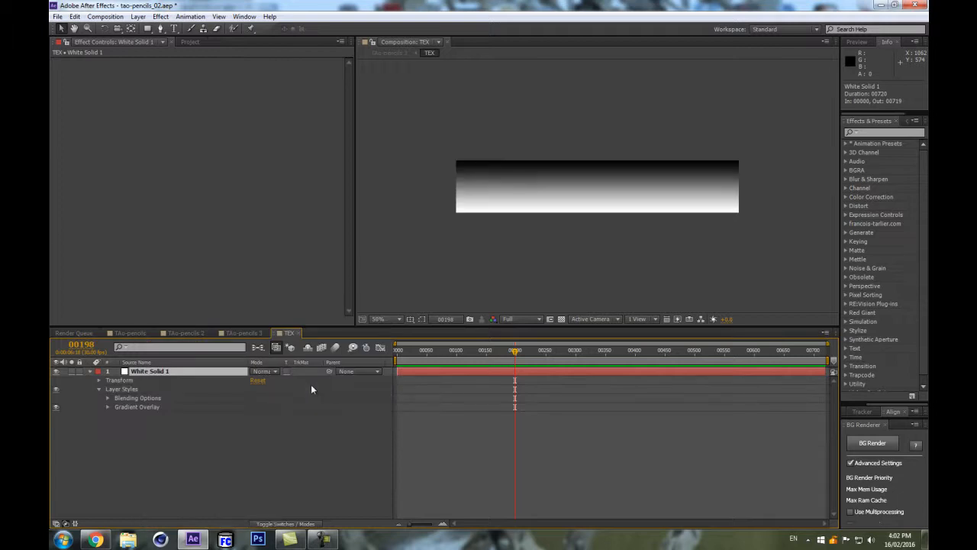
- Set the Gradient Overlay angle of White Solid 1 to 0°
click(111, 408)
click(107, 407)
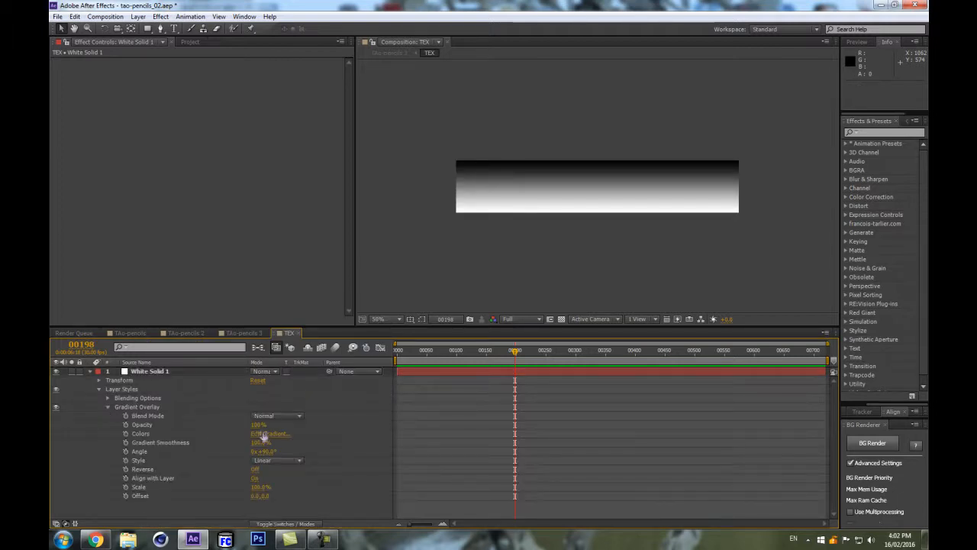
click(272, 451)
text(0)
key(Return)
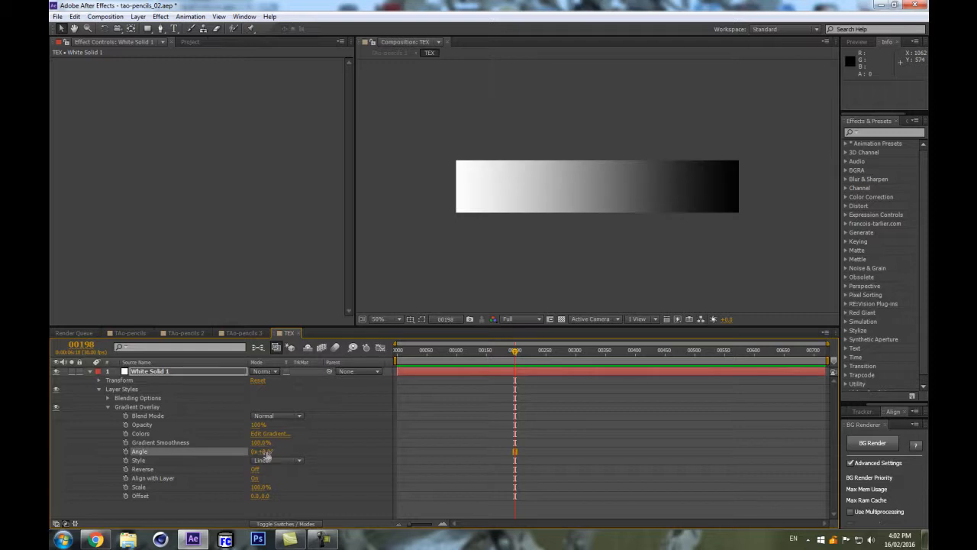
- Make the overlay gradient's white start stop black and add a near-black 0A0A0A stop at about 4%
click(273, 433)
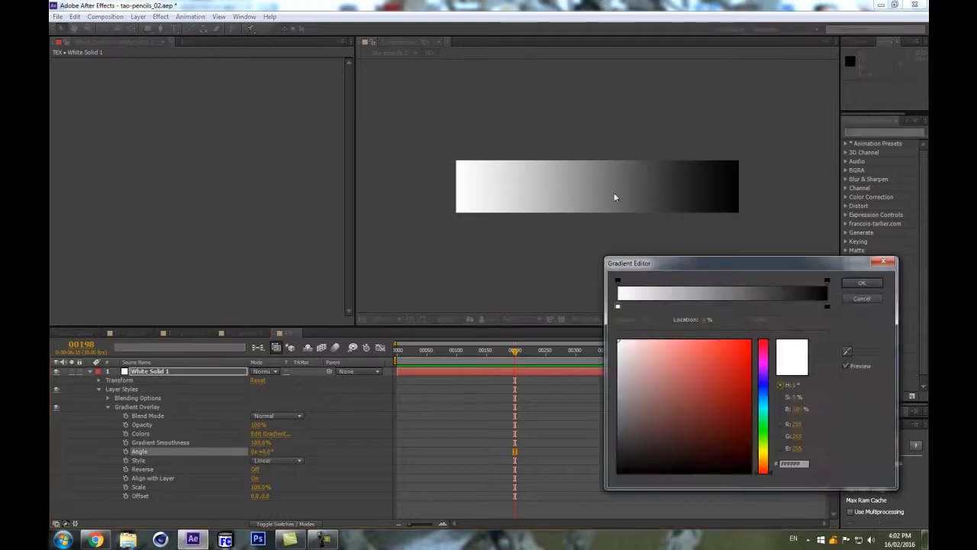
drag(633, 359, 555, 496)
click(626, 306)
drag(629, 450, 597, 471)
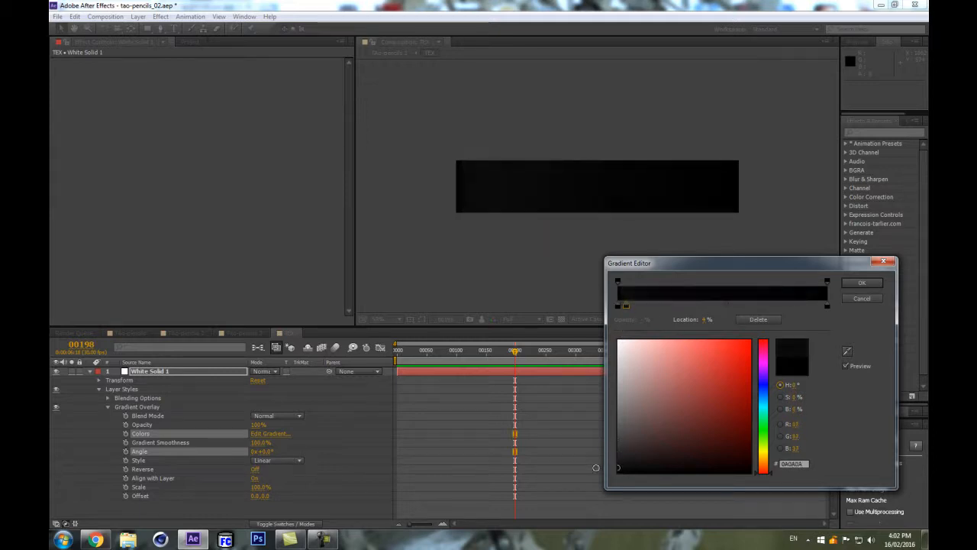
- Add a light wood-colored stop, D7C2A0, at about 7% in the gradient
click(633, 308)
click(765, 461)
drag(675, 409, 651, 359)
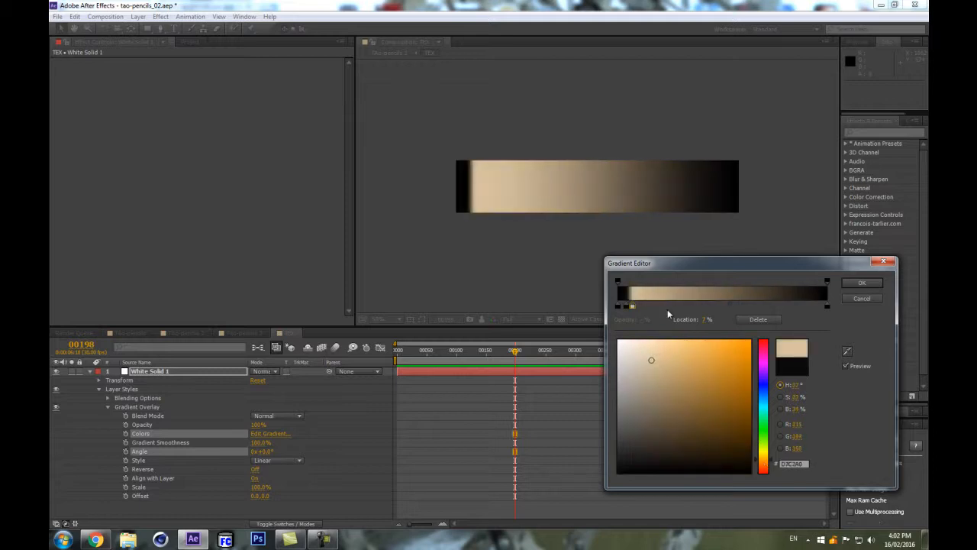
- Extend the wood color with another stop, add a brown A3752B stop at about 16%, remove the black end stop, and accept the gradient
drag(632, 307, 651, 309)
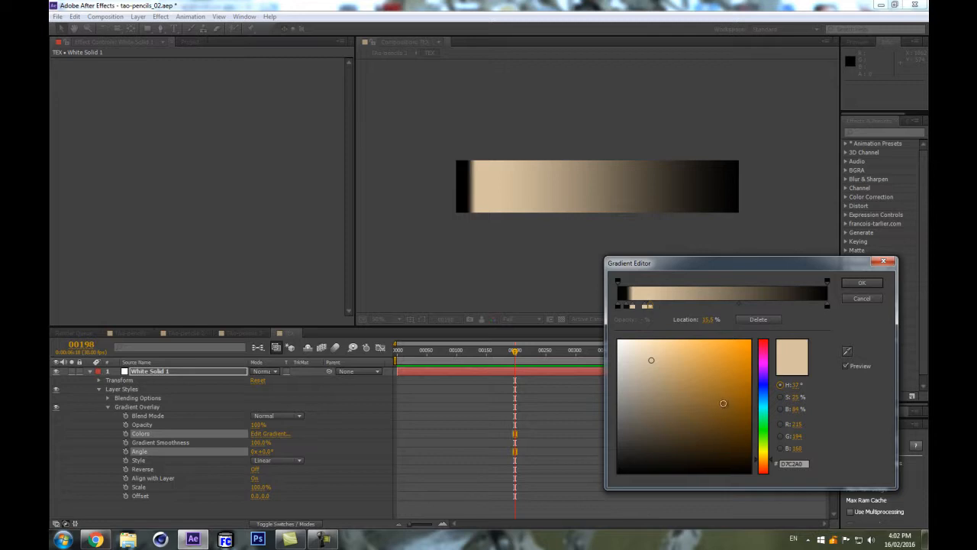
drag(722, 405, 716, 387)
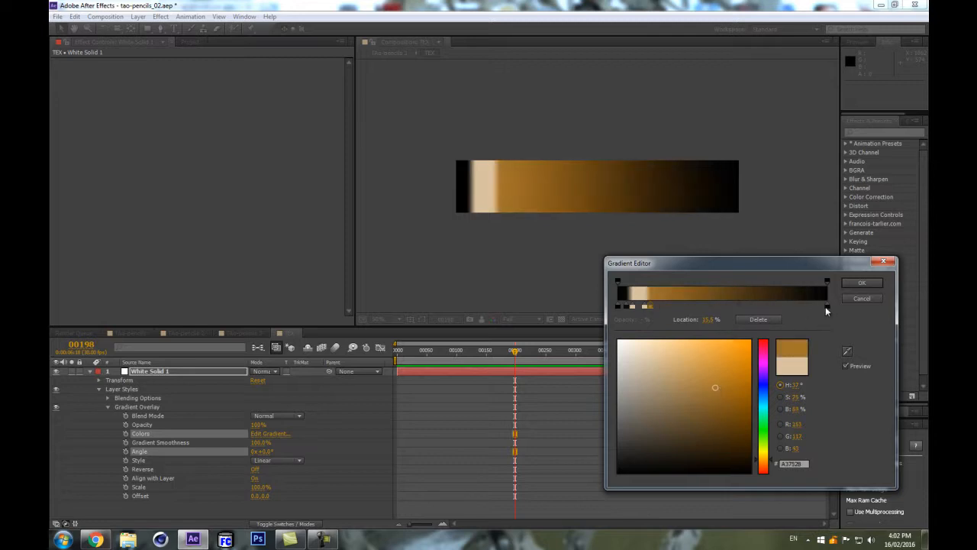
drag(825, 306, 847, 403)
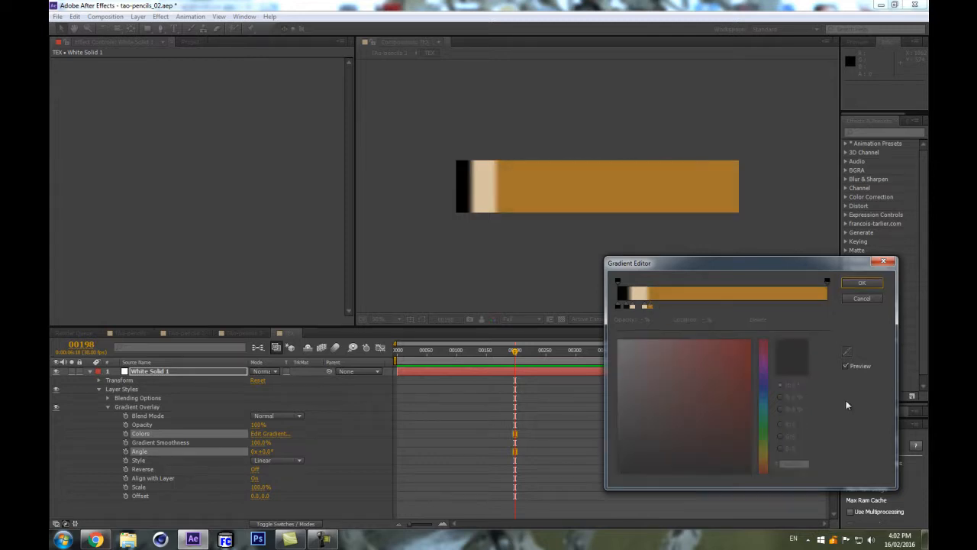
click(652, 306)
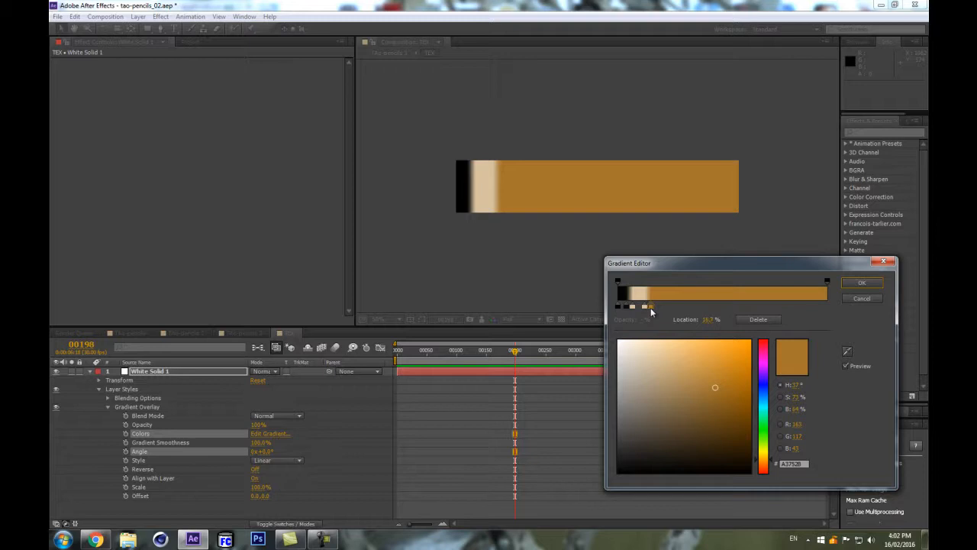
click(863, 284)
- Return to TAo-pencils 3 and assign the TEX layer as the Color Texture of the effect on Black Solid 1
click(261, 345)
click(211, 342)
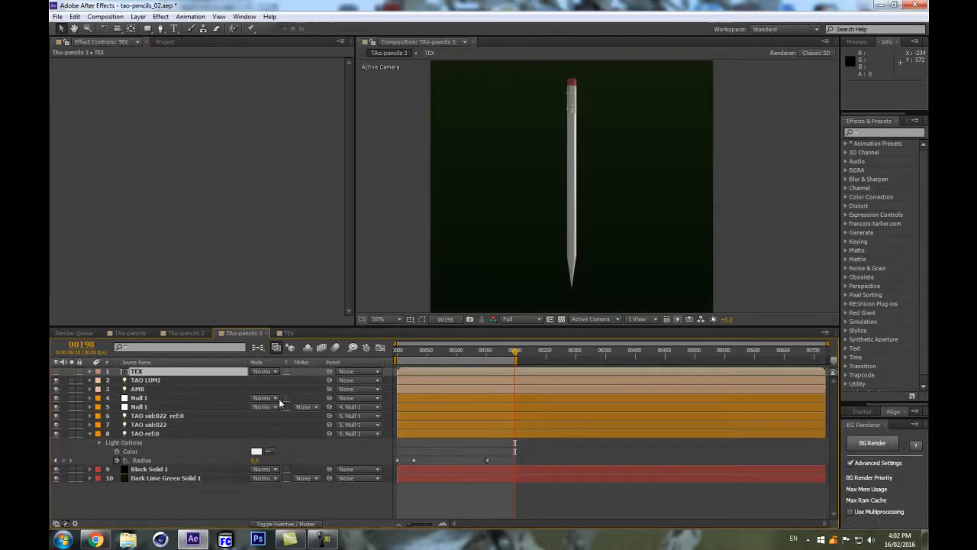
click(149, 469)
drag(352, 138, 348, 208)
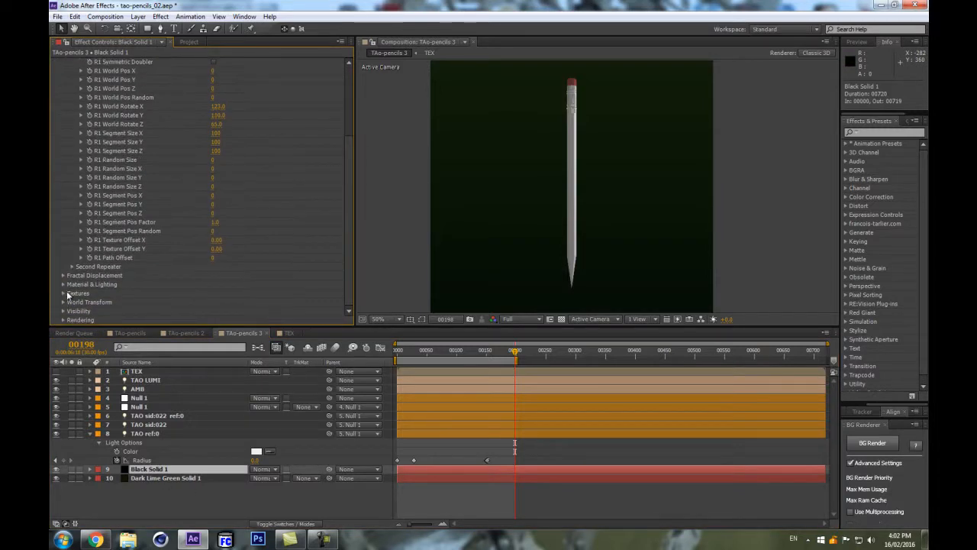
click(63, 294)
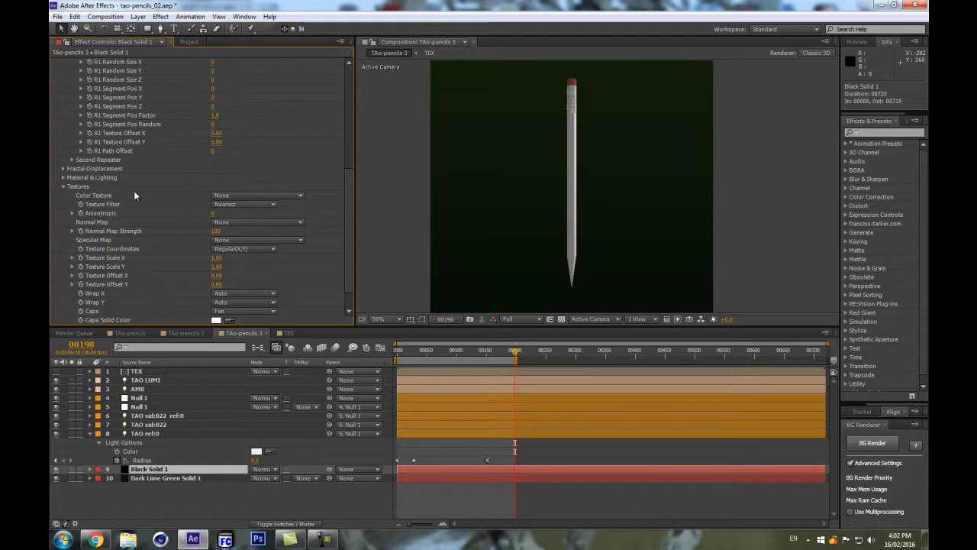
click(251, 195)
click(242, 222)
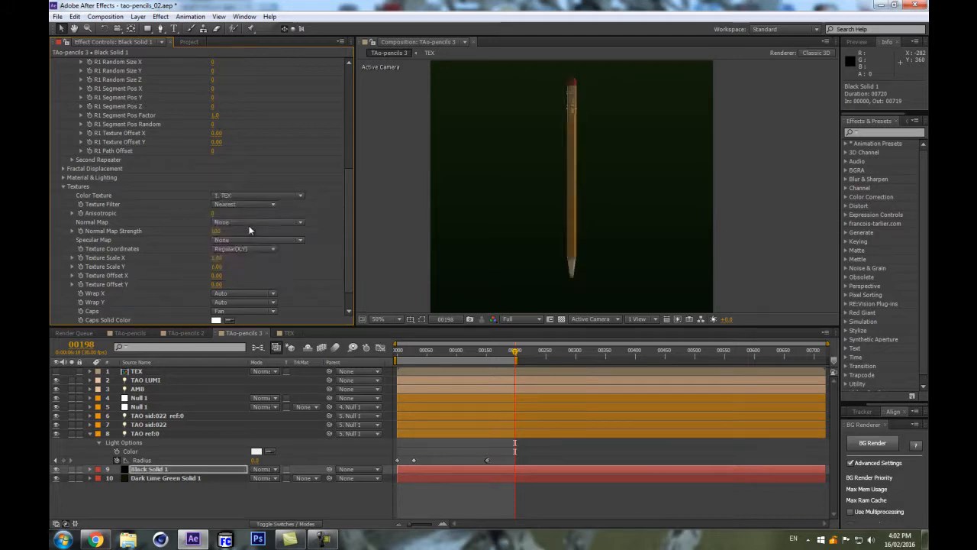
- Examine the textured pencil up close from tip to eraser, briefly toggling the visibility of Dark Lime Green Solid 1
scroll(479, 207, up, 1)
key(space)
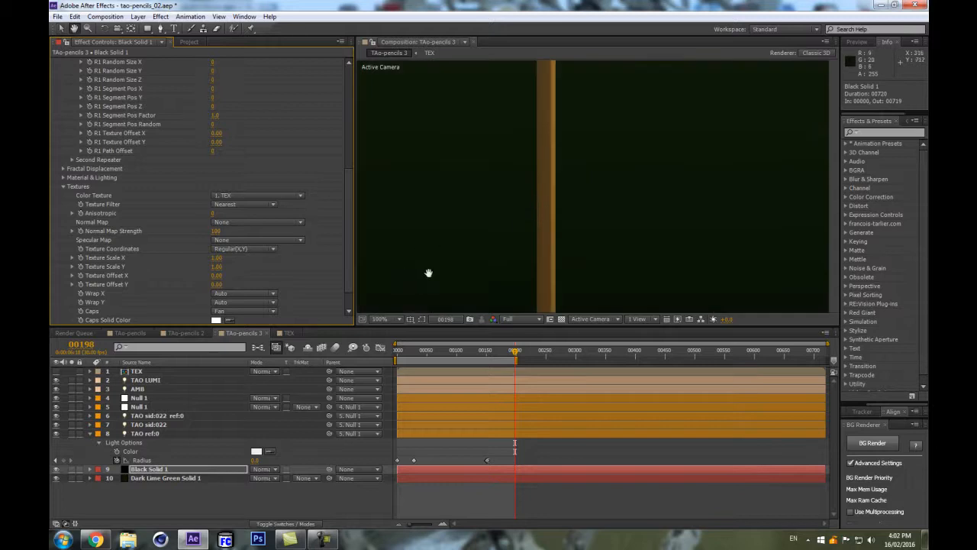
drag(427, 274, 417, 143)
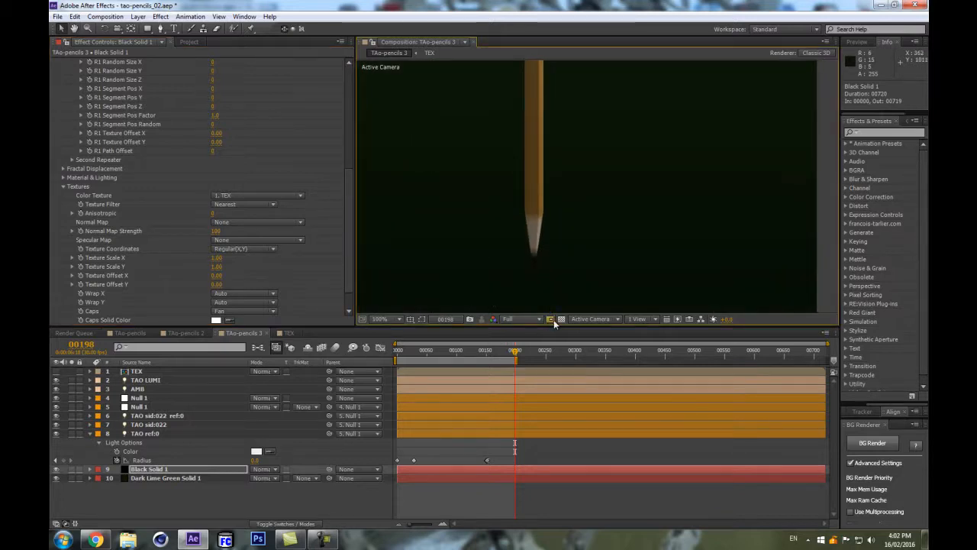
click(58, 477)
click(58, 477)
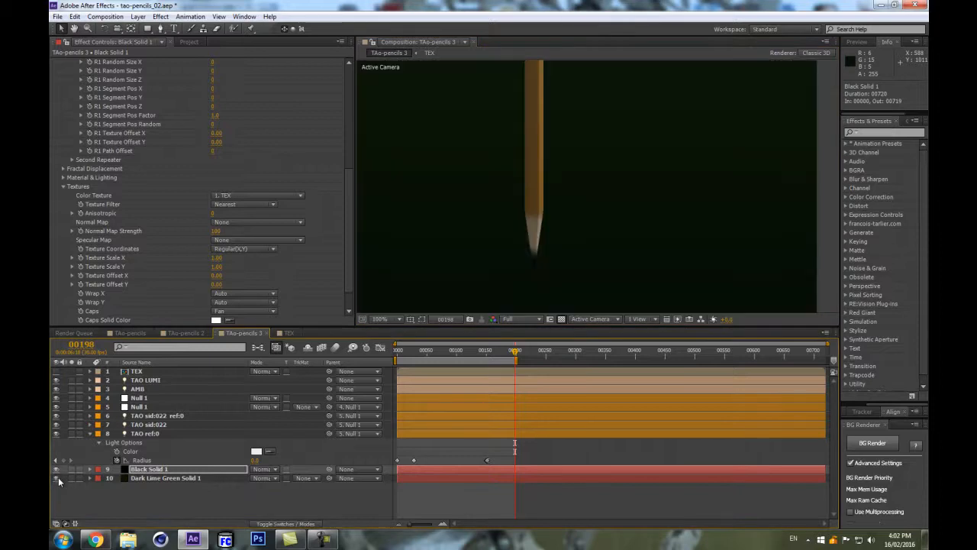
scroll(621, 199, down, 2)
scroll(617, 195, up, 1)
mouse_move(620, 109)
mouse_down()
mouse_move(626, 247)
mouse_move(629, 223)
mouse_up()
scroll(632, 200, up, 1)
drag(473, 220, 506, 94)
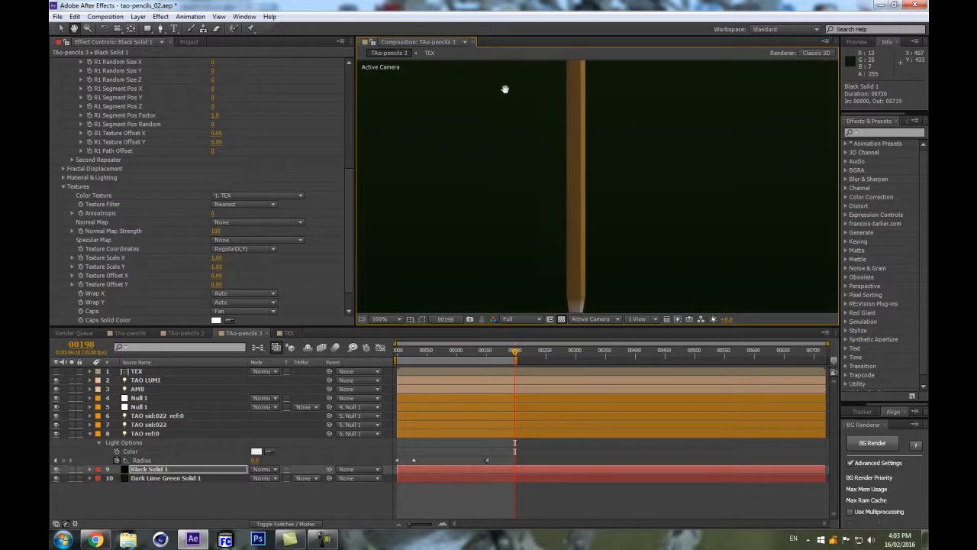
scroll(567, 187, down, 2)
scroll(496, 153, up, 1)
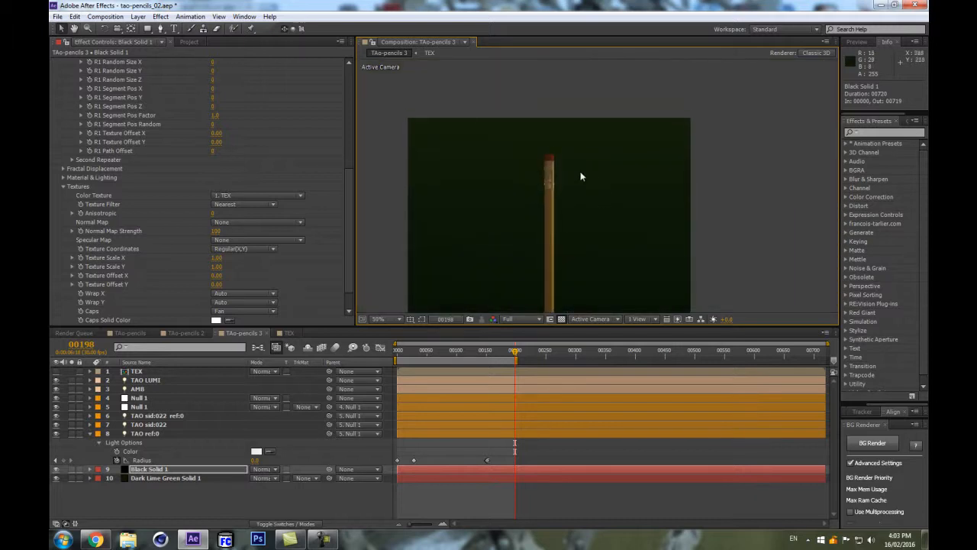
scroll(508, 174, up, 4)
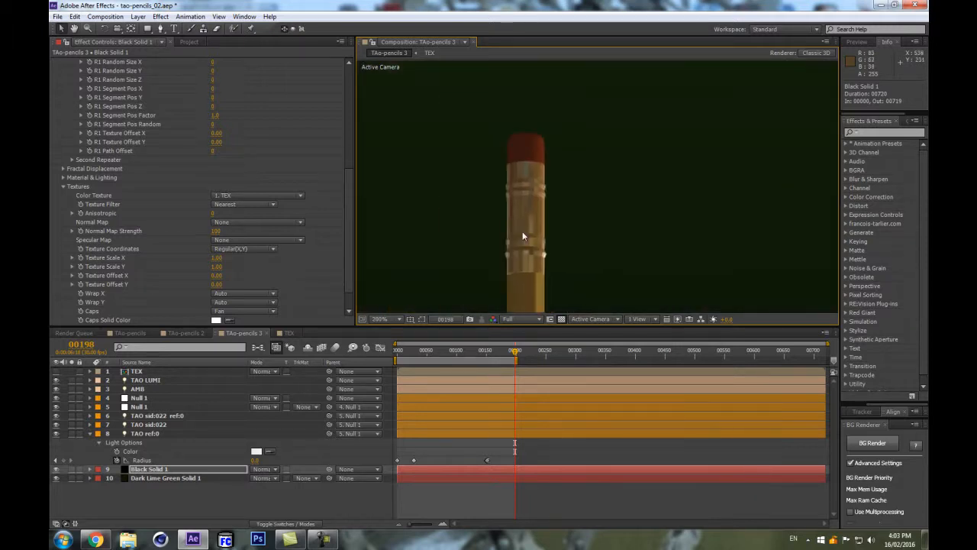
scroll(519, 218, down, 2)
scroll(587, 208, down, 1)
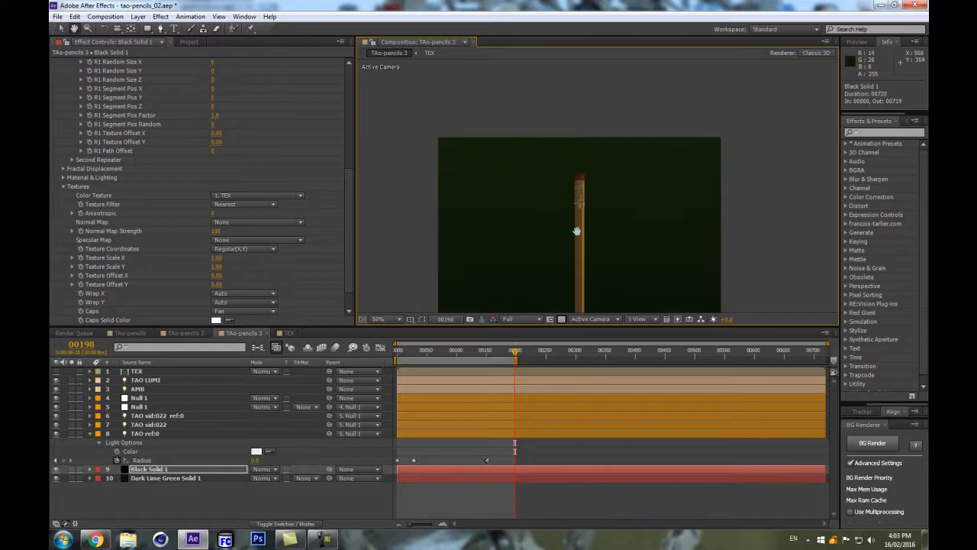
- Rename the TAO sid:022 light layer to "TAO sid:022 tex:0"
drag(588, 232, 576, 167)
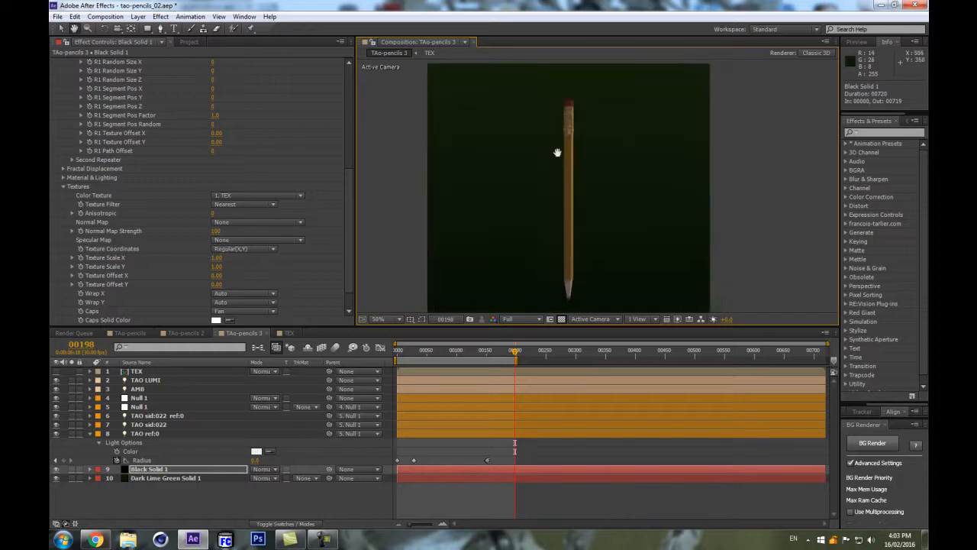
click(195, 424)
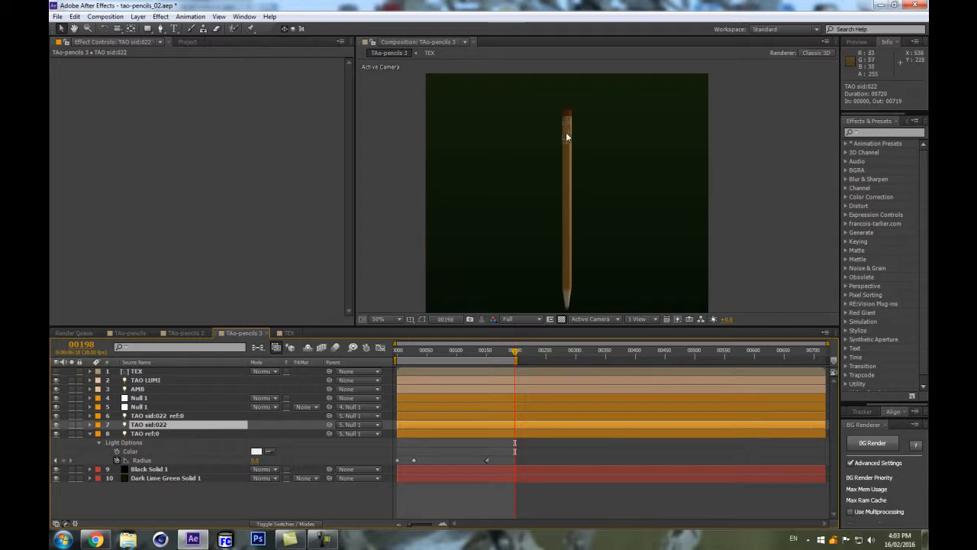
key(Return)
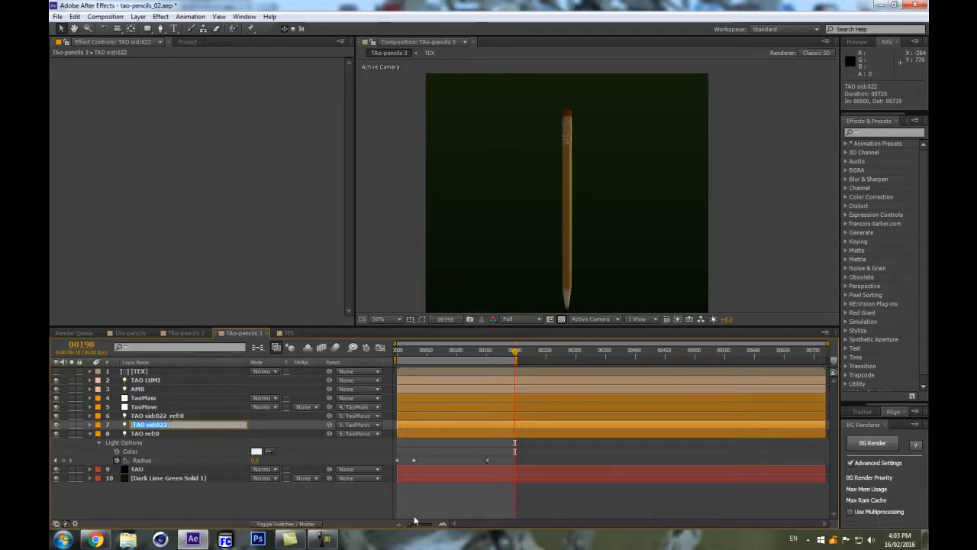
click(184, 427)
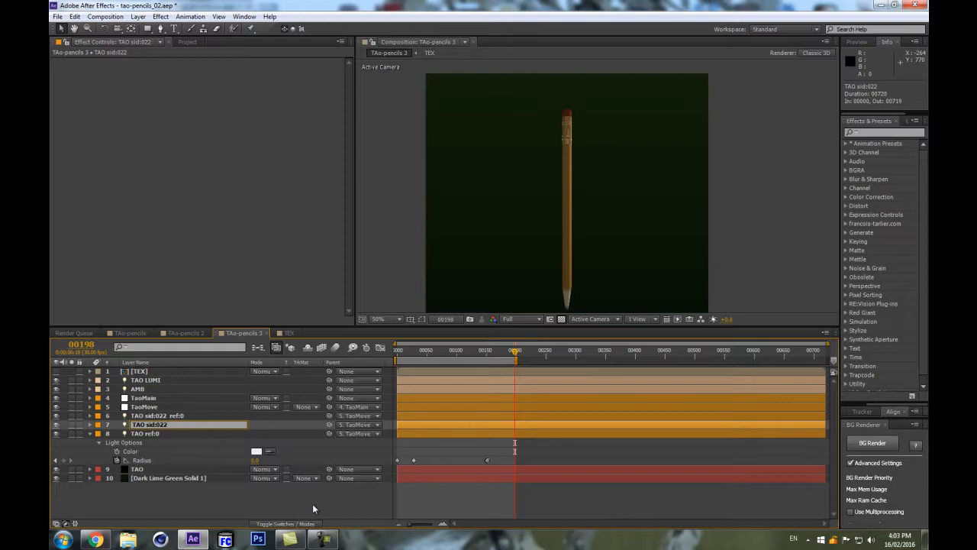
text(tex:0)
key(Return)
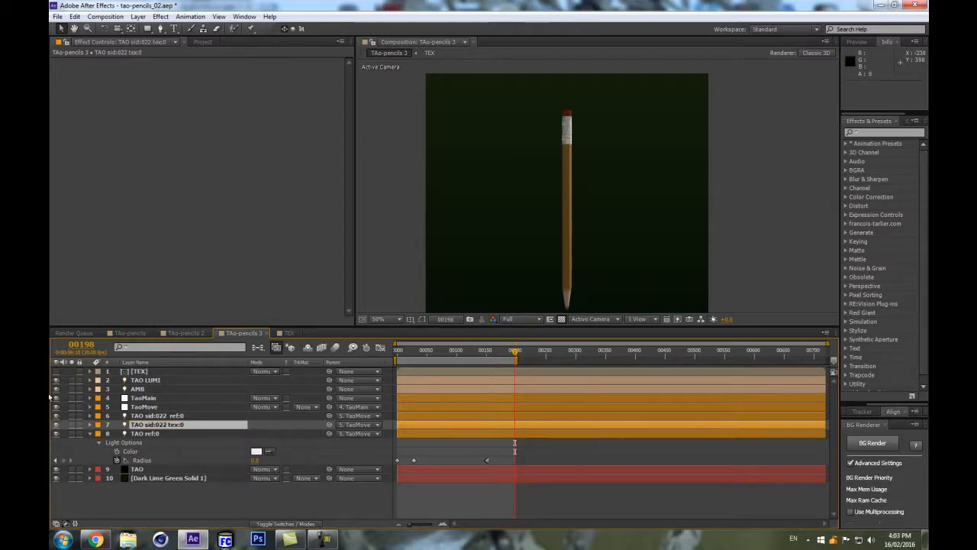
key(a)
key(a)
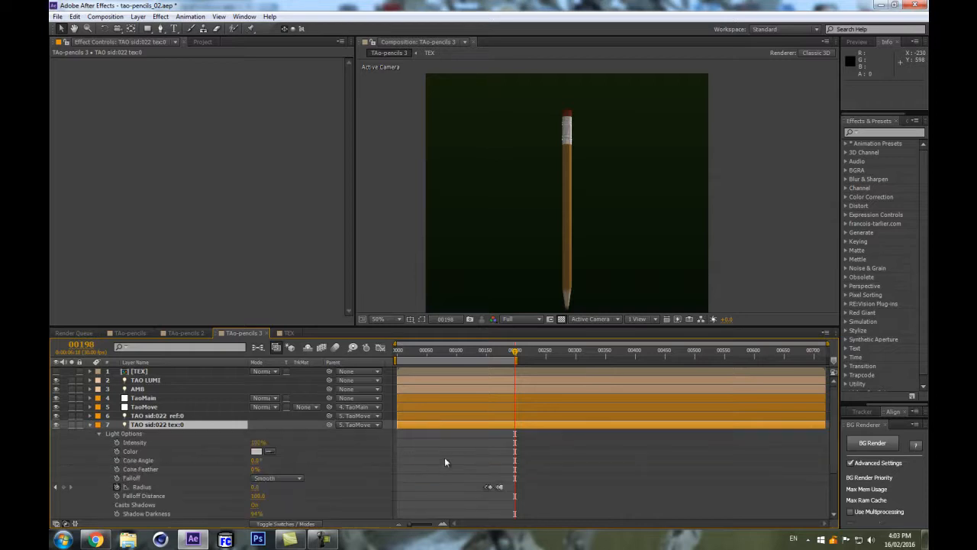
key(a)
key(a)
- Append "tex:0" to the name of the TAO sid:022 ref:0 light layer in TAo-pencils 3
click(157, 415)
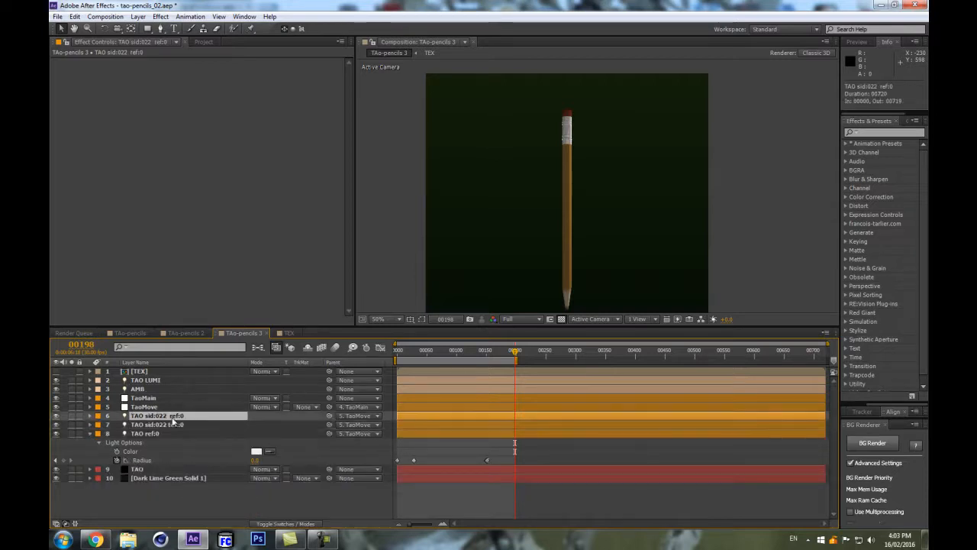
click(173, 423)
key(Return)
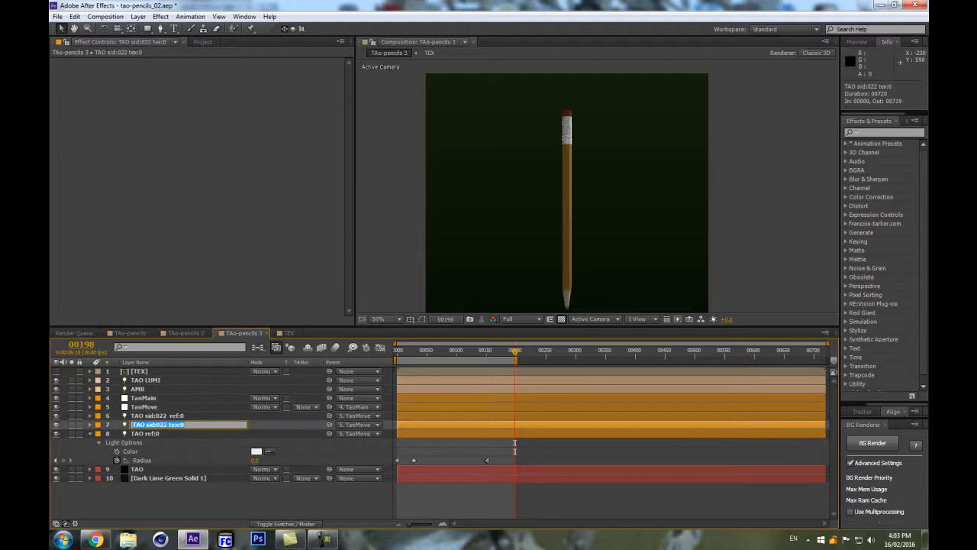
drag(167, 424, 232, 425)
click(205, 417)
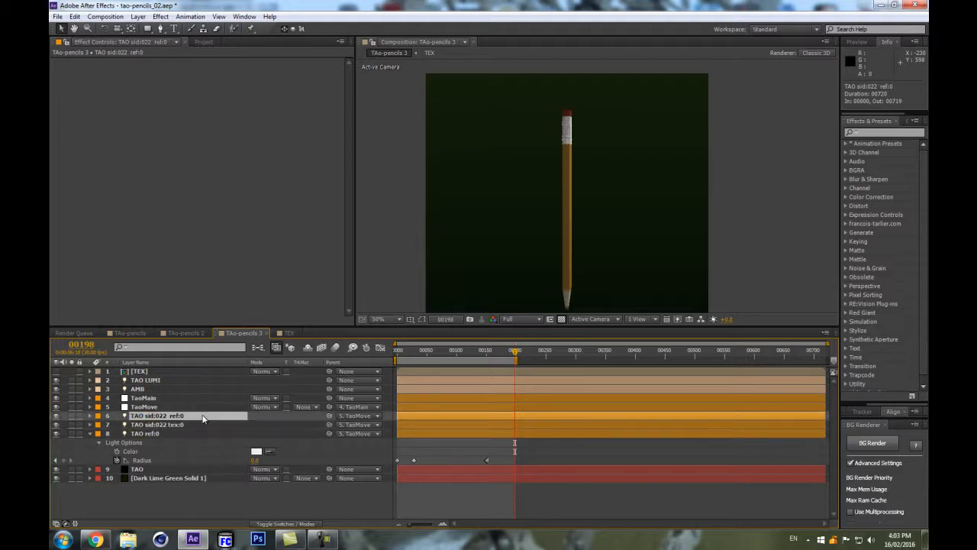
scroll(718, 127, up, 1)
scroll(462, 257, up, 1)
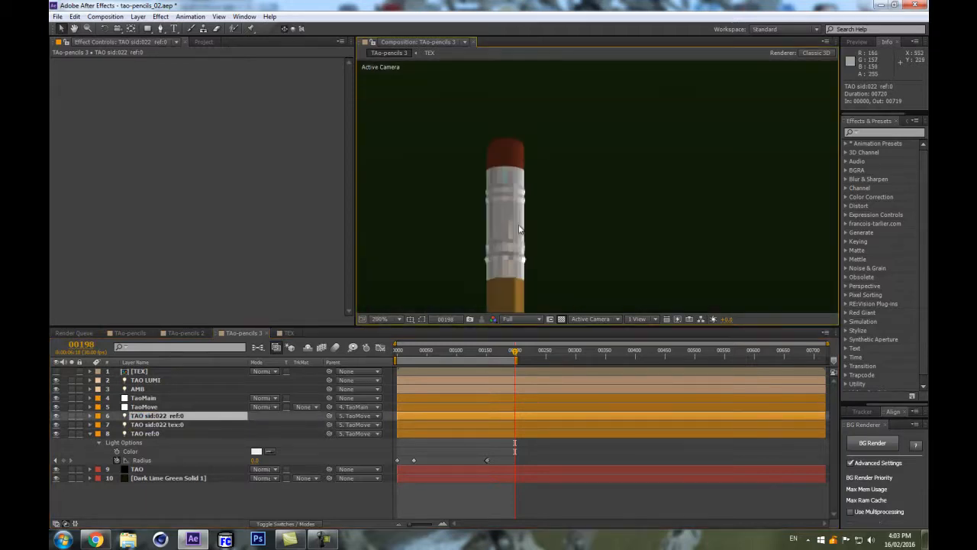
scroll(515, 168, down, 1)
click(187, 333)
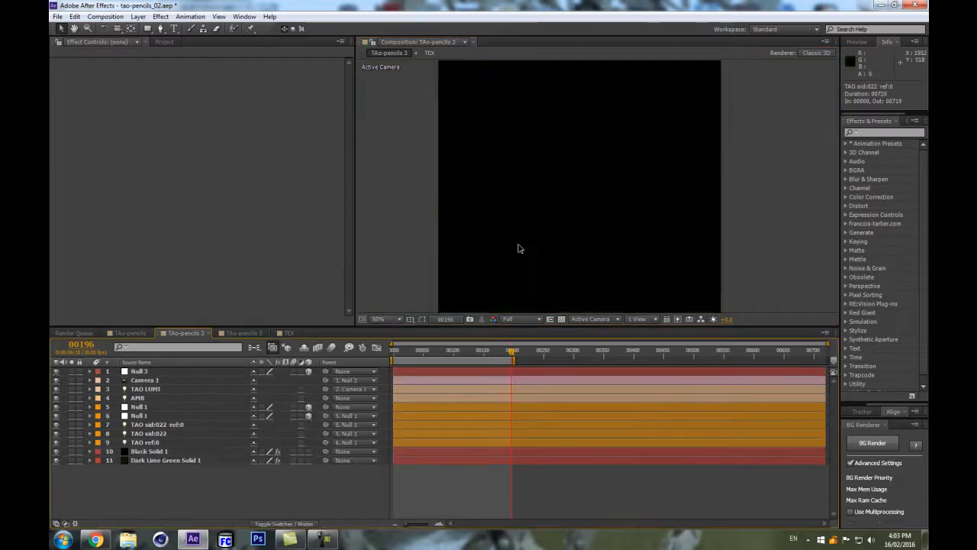
click(256, 334)
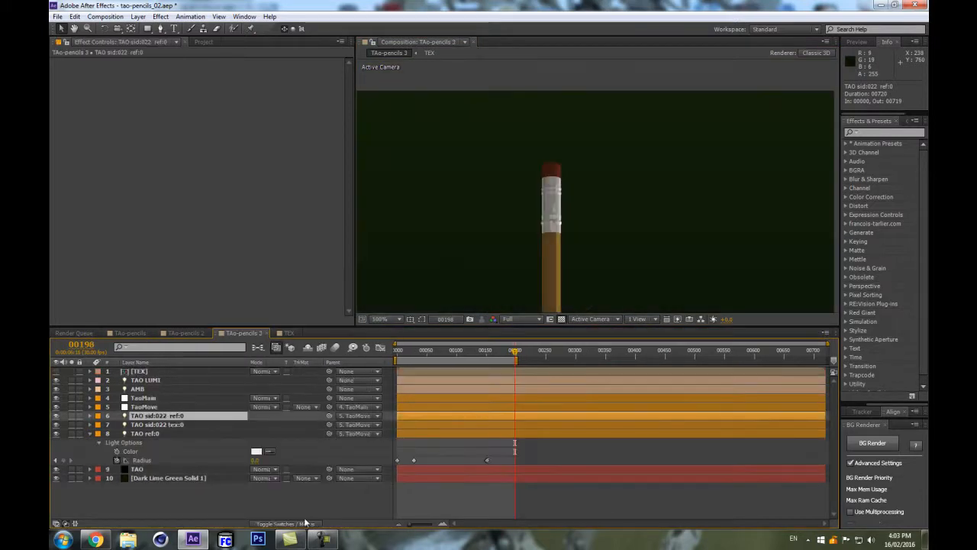
key(Return)
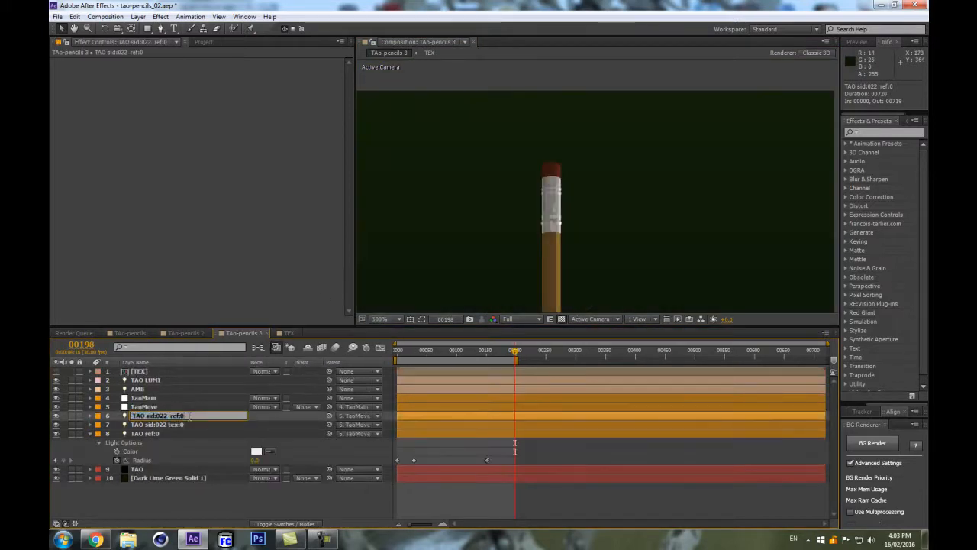
text(tex:0)
key(Return)
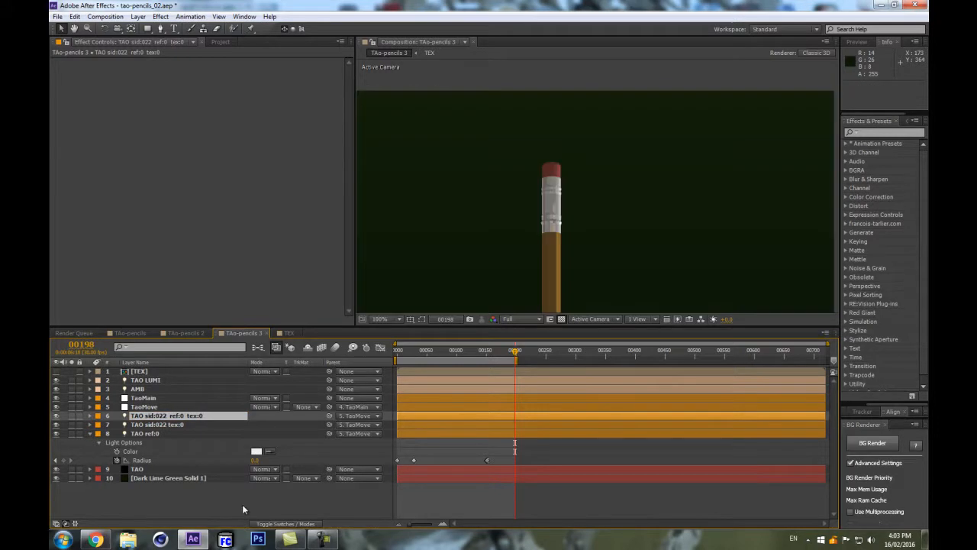
- Examine the whole pencil and the Light Options of TAO ref:0, leaving that layer's properties collapsed
scroll(536, 233, down, 2)
key(space)
mouse_move(424, 249)
mouse_down()
mouse_move(438, 225)
mouse_move(404, 186)
mouse_up()
scroll(588, 217, up, 1)
key(space)
click(91, 433)
click(158, 433)
key(a)
key(a)
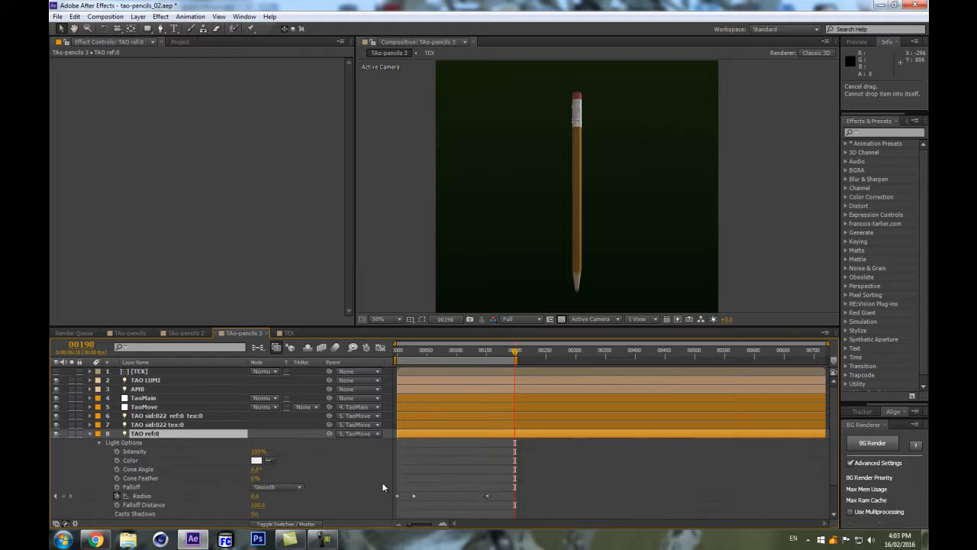
click(90, 433)
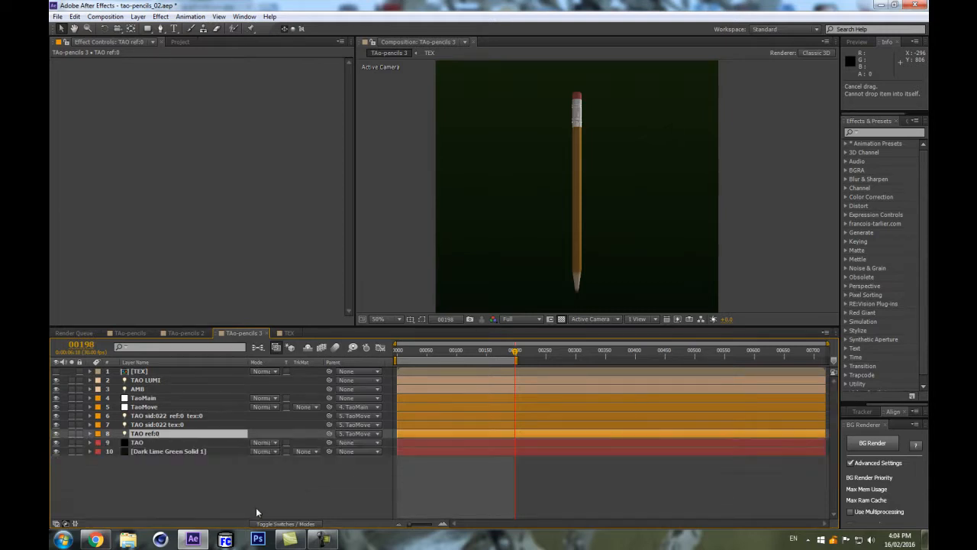
- In the TAO layer's effect, collapse First Repeater, expand Second Repeater and set R2 Repetitions to 0
click(153, 442)
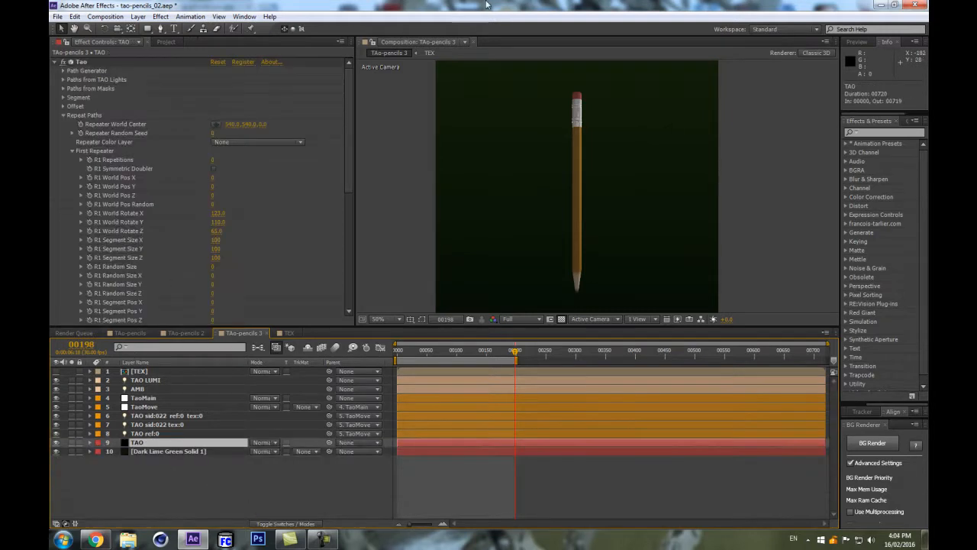
drag(343, 143, 308, 276)
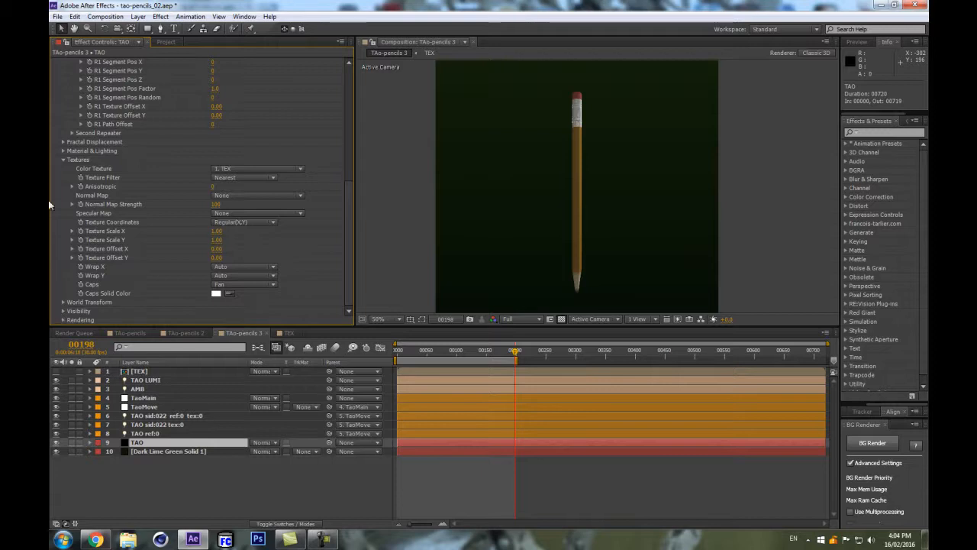
scroll(66, 144, up, 3)
scroll(67, 144, up, 4)
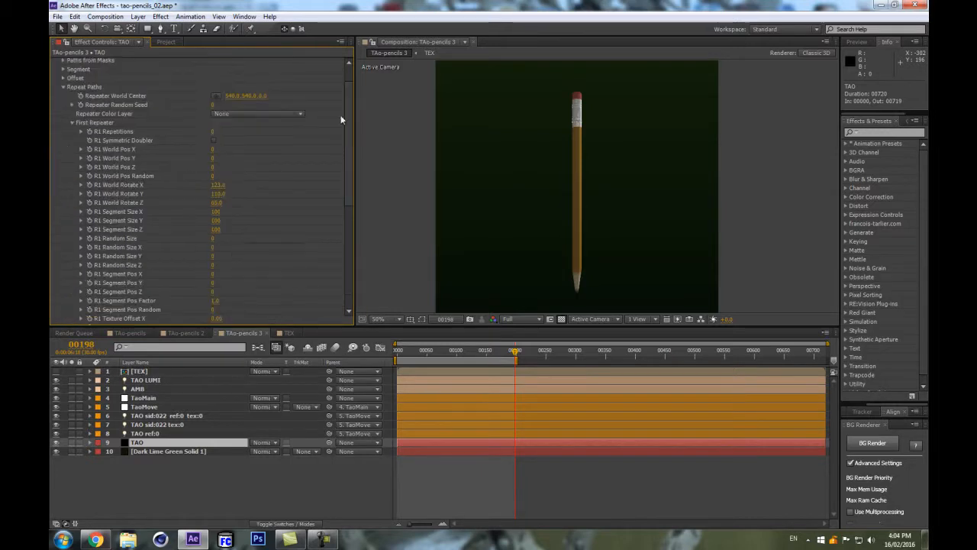
click(71, 122)
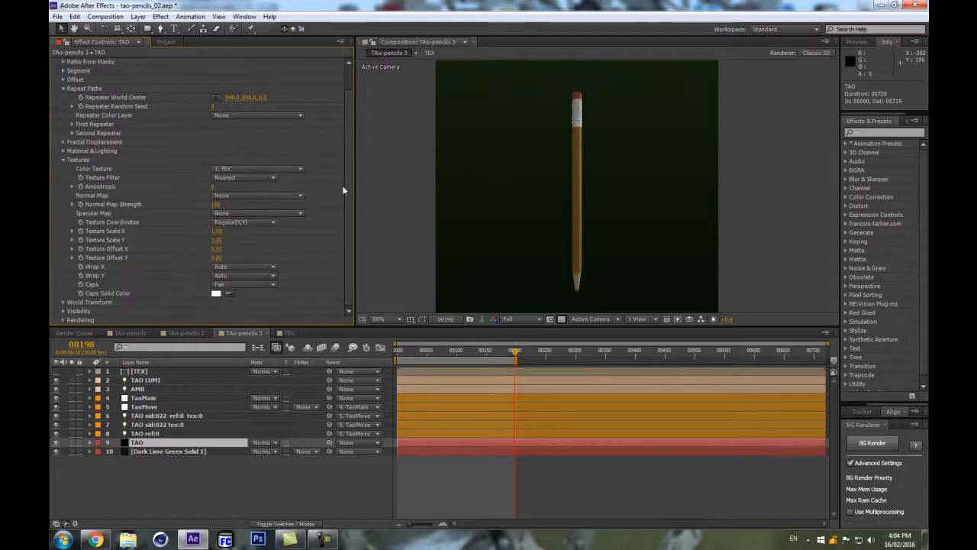
click(71, 133)
click(217, 144)
text(0)
key(Return)
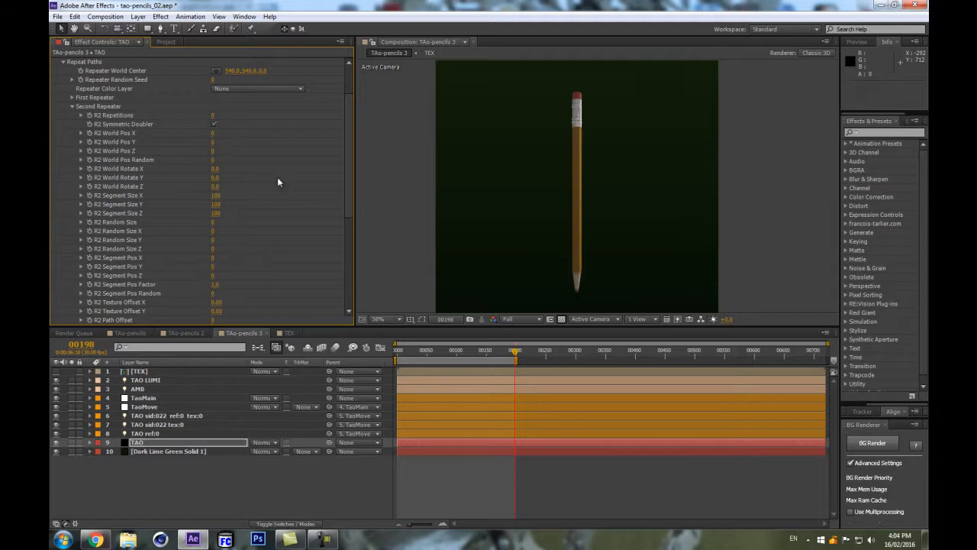
- Disable R2 Symmetric Doubler and spread copies of the pencil sideways with R2 Repetitions at 12 and R2 World Pos X at about 41
click(215, 124)
drag(212, 115, 226, 113)
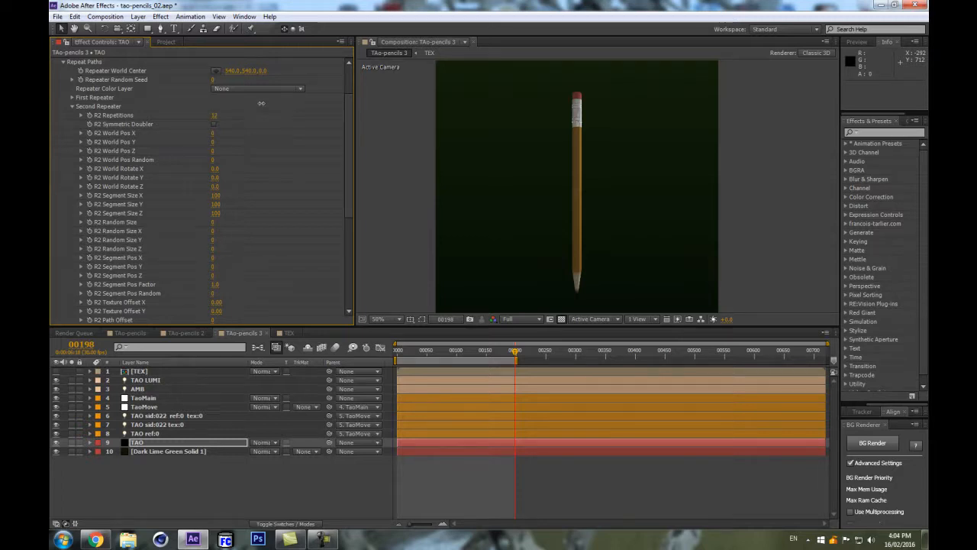
mouse_move(213, 133)
mouse_down()
mouse_move(241, 127)
mouse_move(224, 128)
mouse_move(232, 129)
mouse_up()
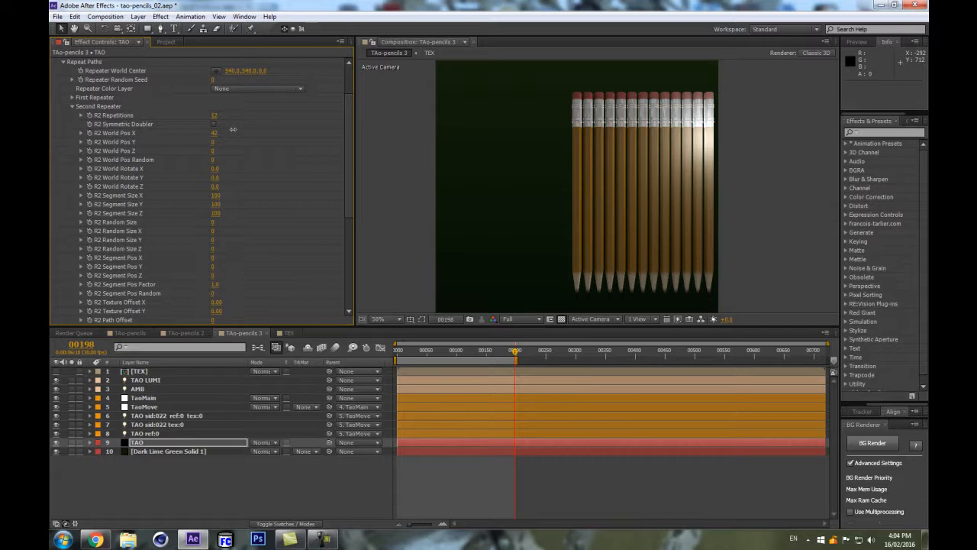
- Enable R2 Symmetric Doubler and raise R2 Repetitions to 30 to extend the pencil row in both directions
click(213, 124)
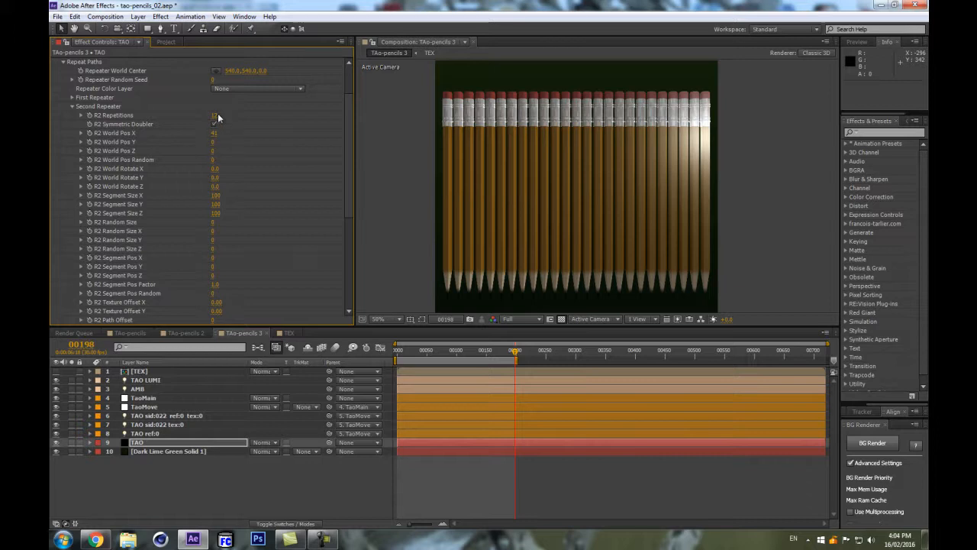
text(30)
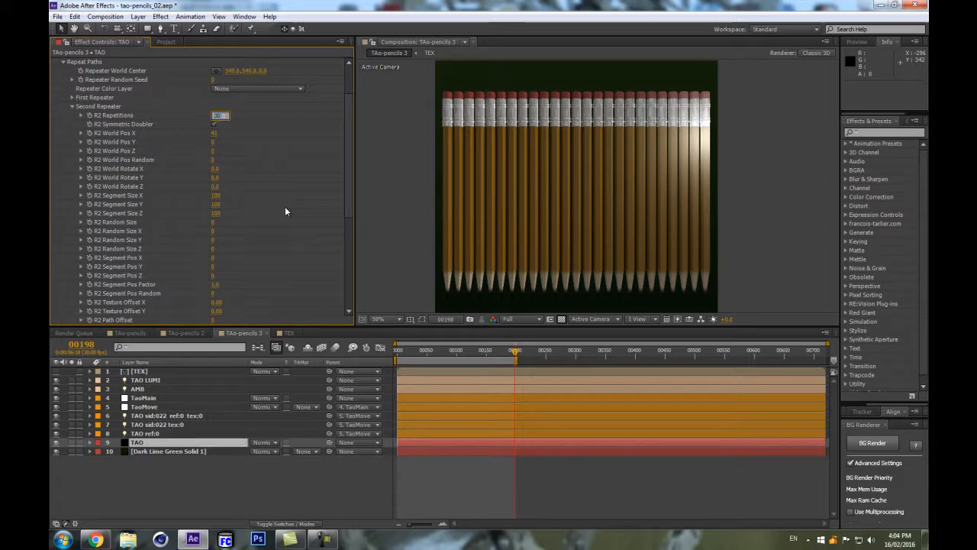
key(Return)
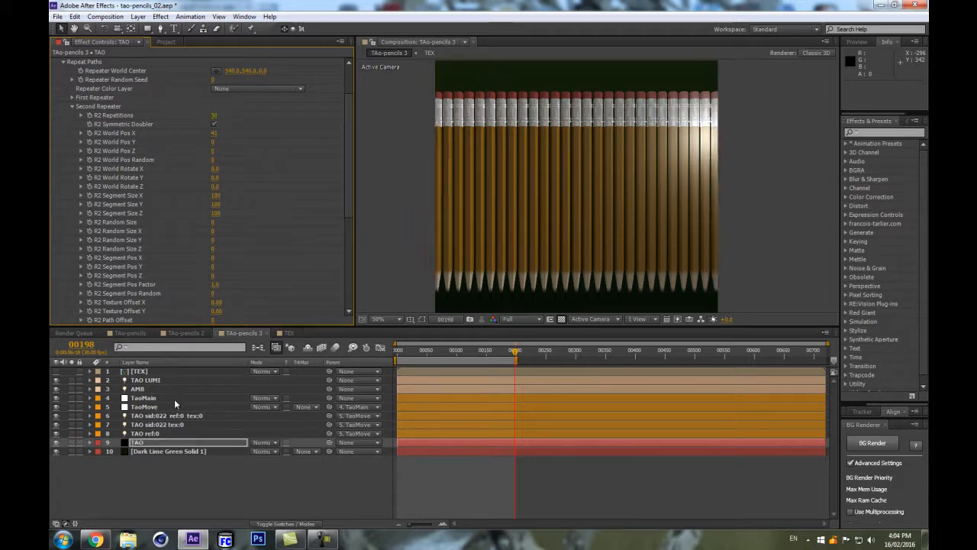
- Add a two-node camera named Camera 1 with the 35mm preset
key(ctrl+alt+shift+c)
click(315, 56)
click(310, 132)
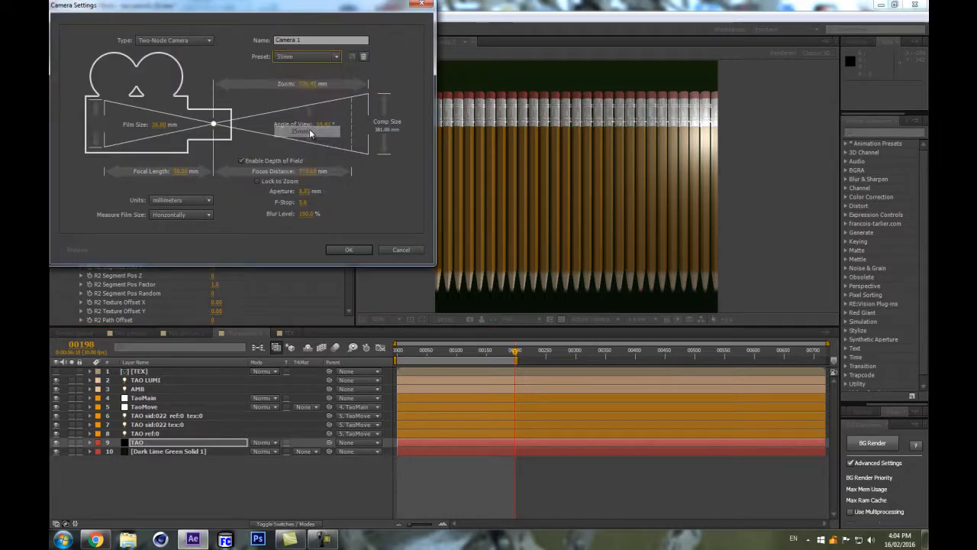
key(Return)
key(c)
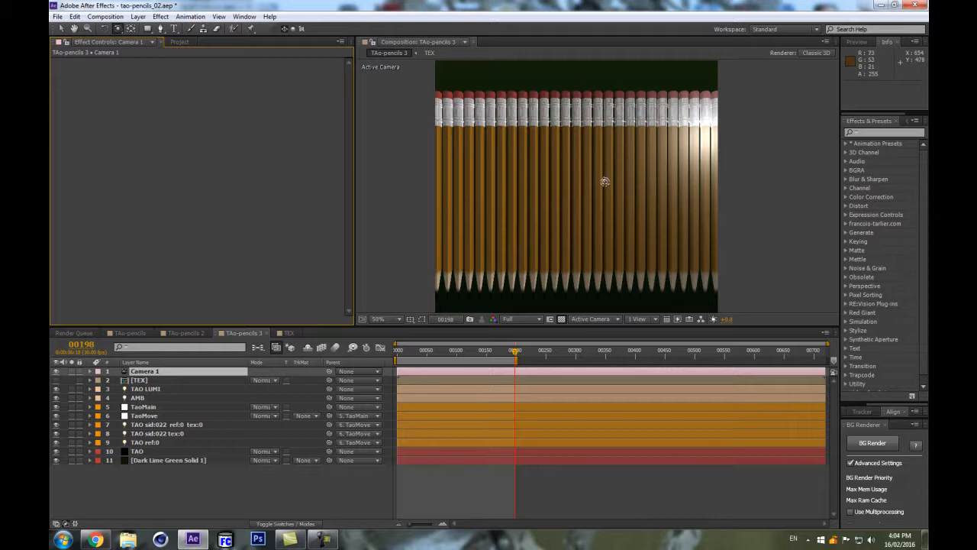
drag(594, 201, 630, 175)
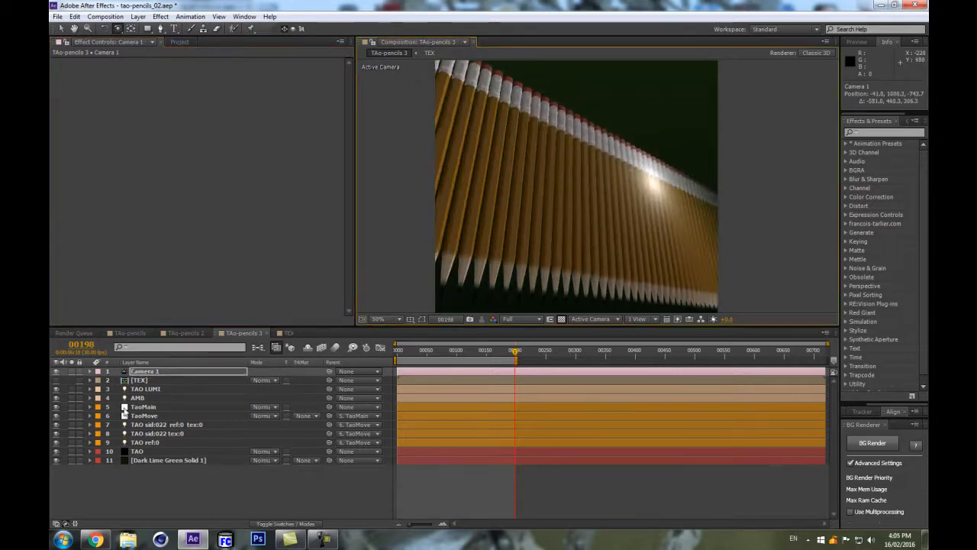
key(ctrl+z)
- Add a null object, make it a 3D layer and parent Camera 1 to it
key(ctrl+alt+shift+y)
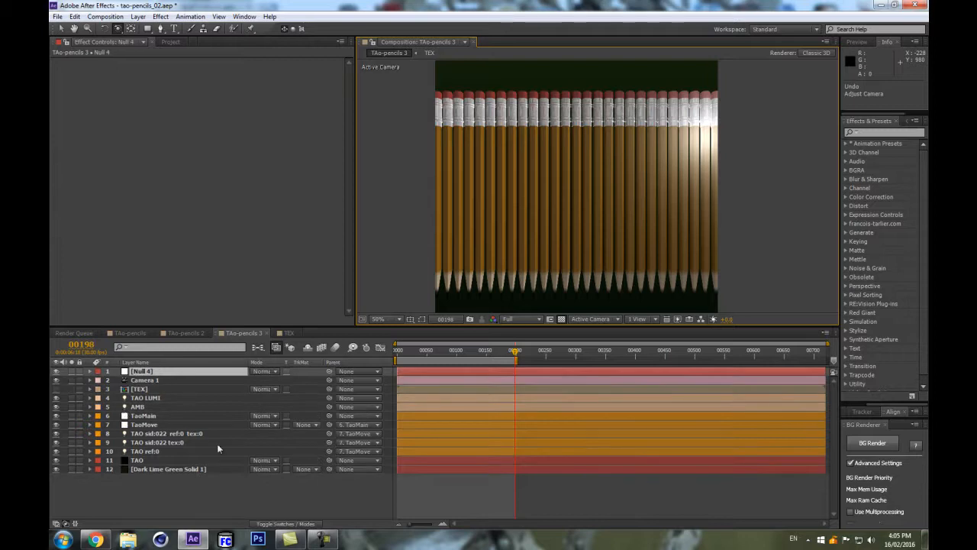
key(F4)
click(308, 371)
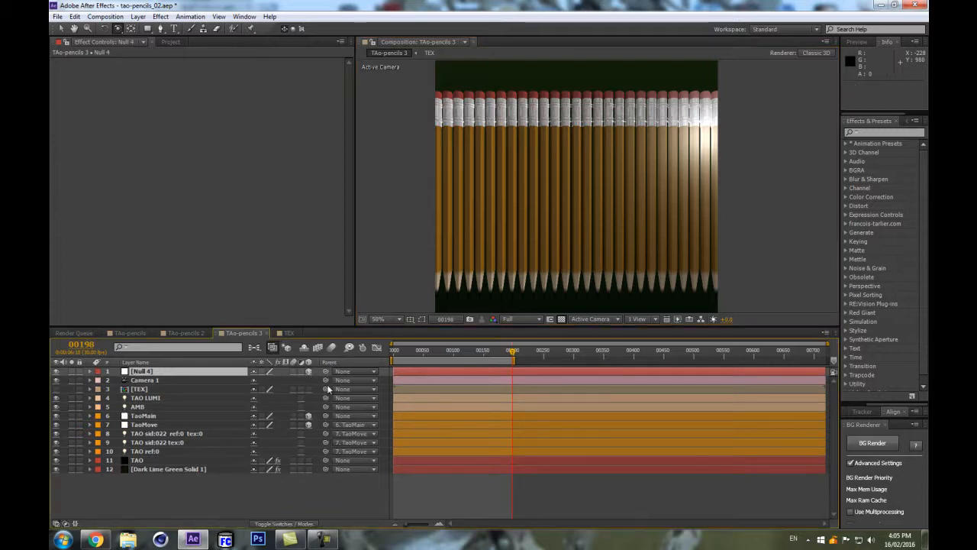
mouse_move(326, 379)
mouse_down()
mouse_move(234, 372)
mouse_move(266, 397)
mouse_move(297, 386)
mouse_up()
- Set Null 4's X Rotation to 53° and orbit and pull back Camera 1 for an oblique view along the pencil row
key(r)
key(ctrl+z)
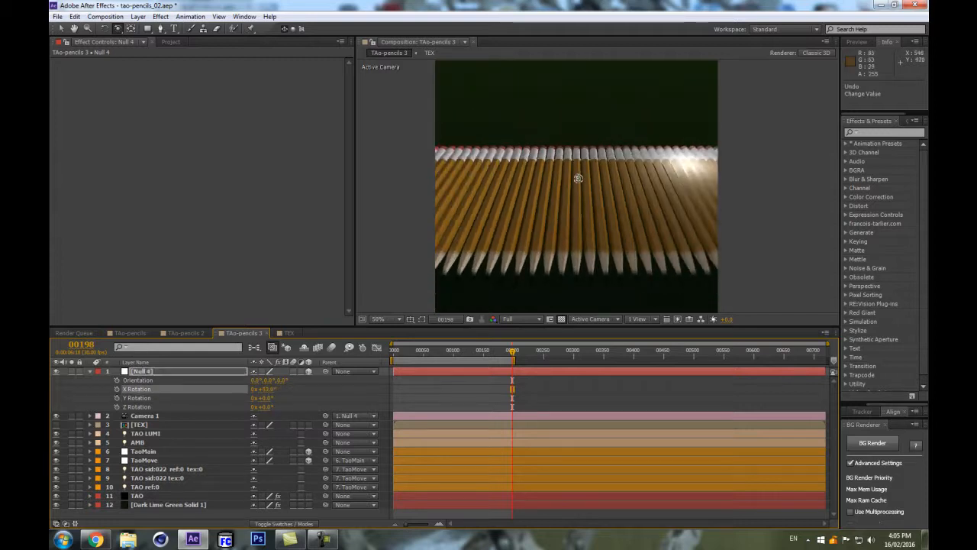
mouse_move(574, 187)
mouse_down()
mouse_move(743, 225)
mouse_move(743, 244)
mouse_move(607, 240)
mouse_move(616, 252)
mouse_move(603, 264)
mouse_move(606, 255)
mouse_up()
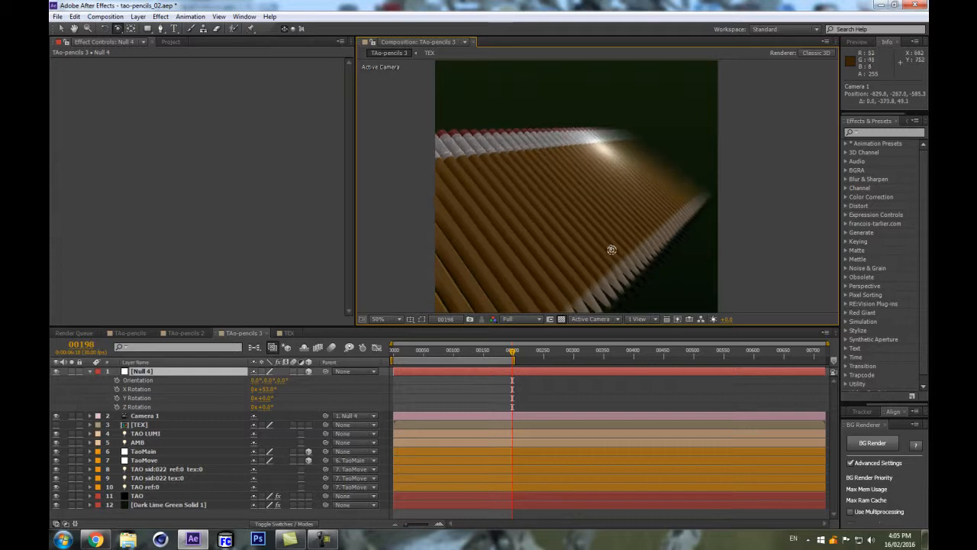
mouse_move(589, 171)
mouse_down()
mouse_move(591, 218)
mouse_move(607, 214)
mouse_up()
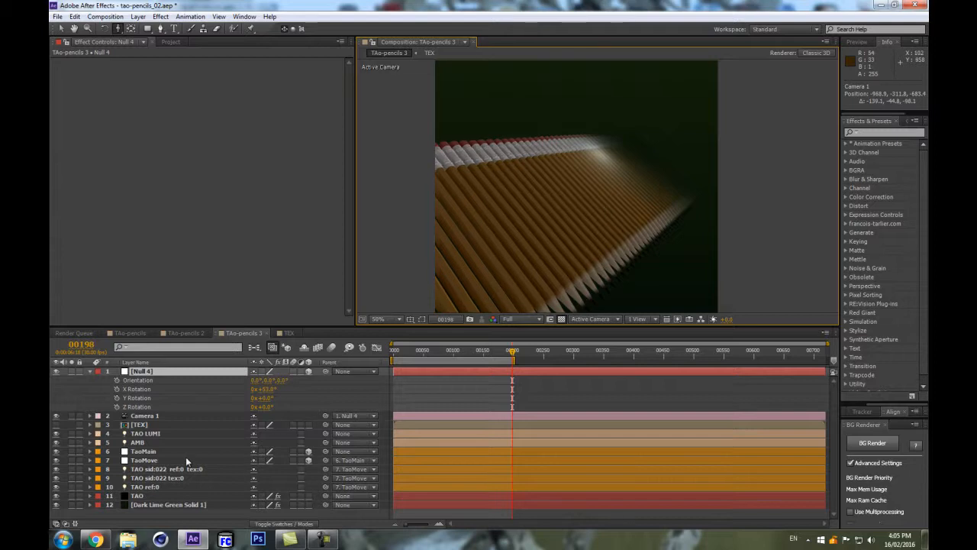
- Raise the TAO layer's Fog End to about 3090 so the far end of the pencil row fades less
click(138, 496)
drag(350, 125, 350, 245)
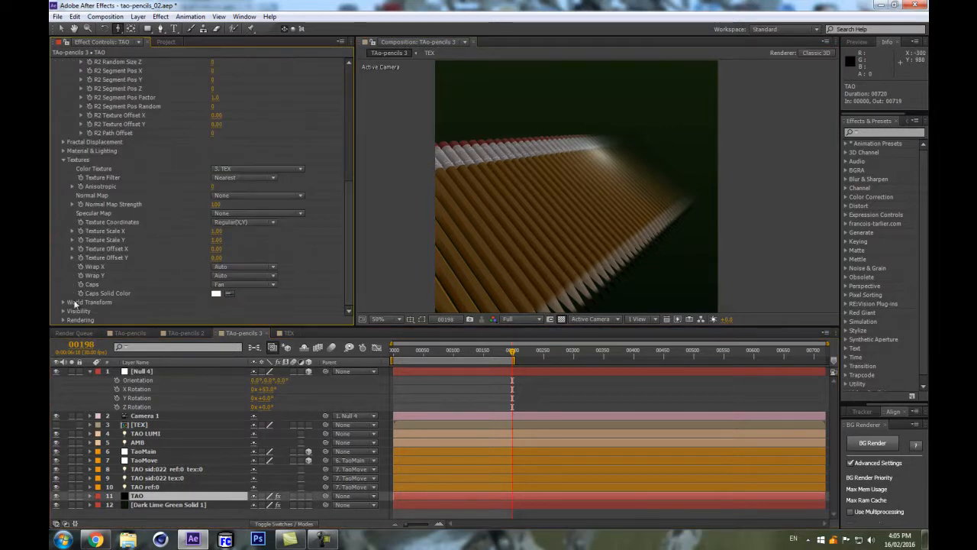
click(64, 320)
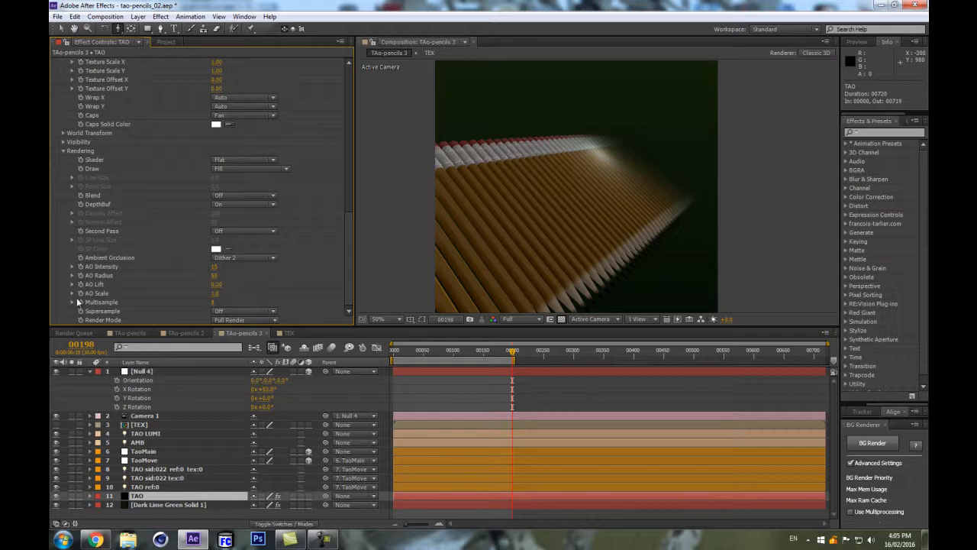
click(64, 142)
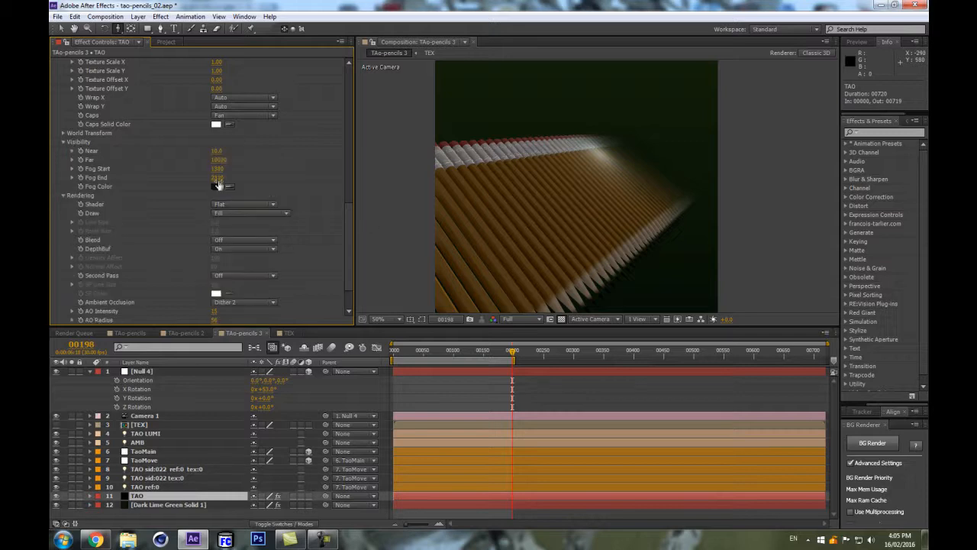
drag(217, 179, 258, 179)
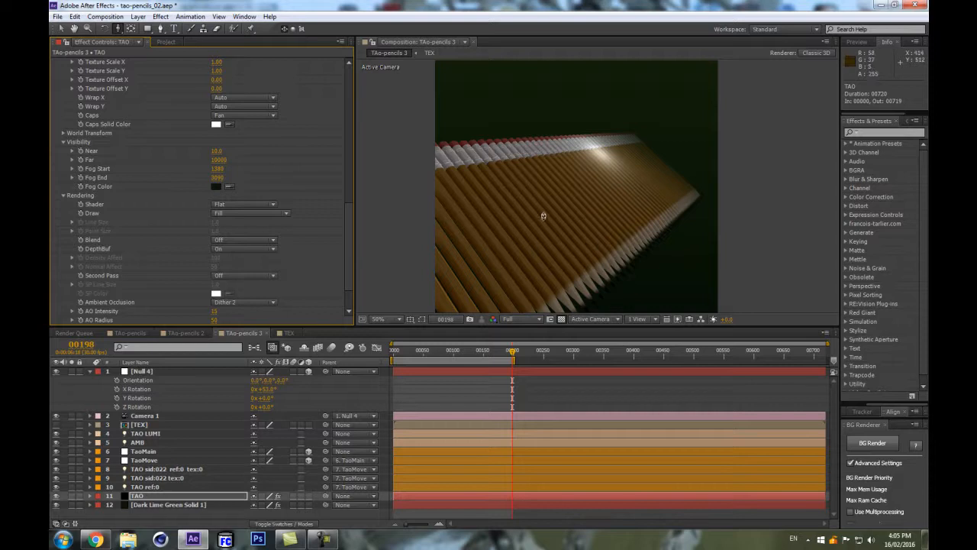
- Create a white solid 500 px wide and 500 px high
click(146, 504)
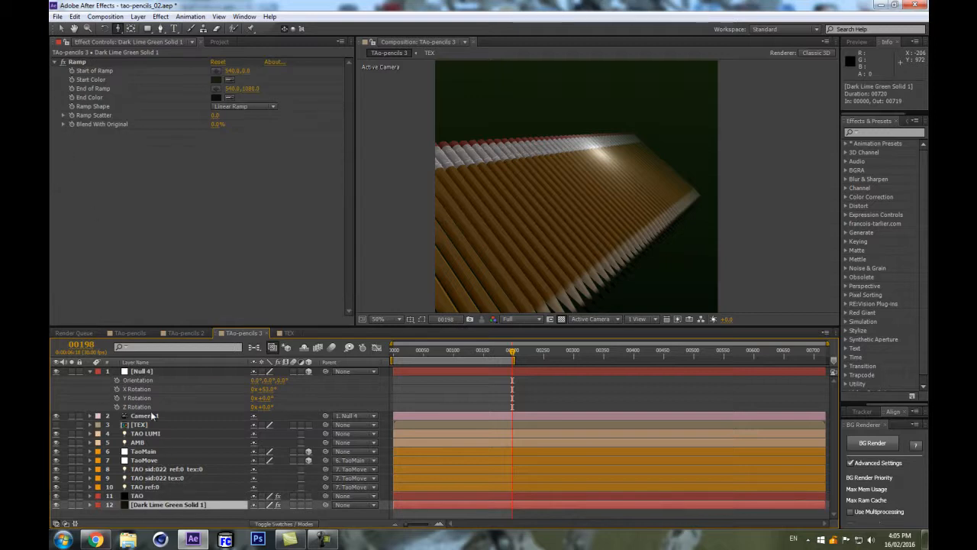
click(151, 414)
click(156, 425)
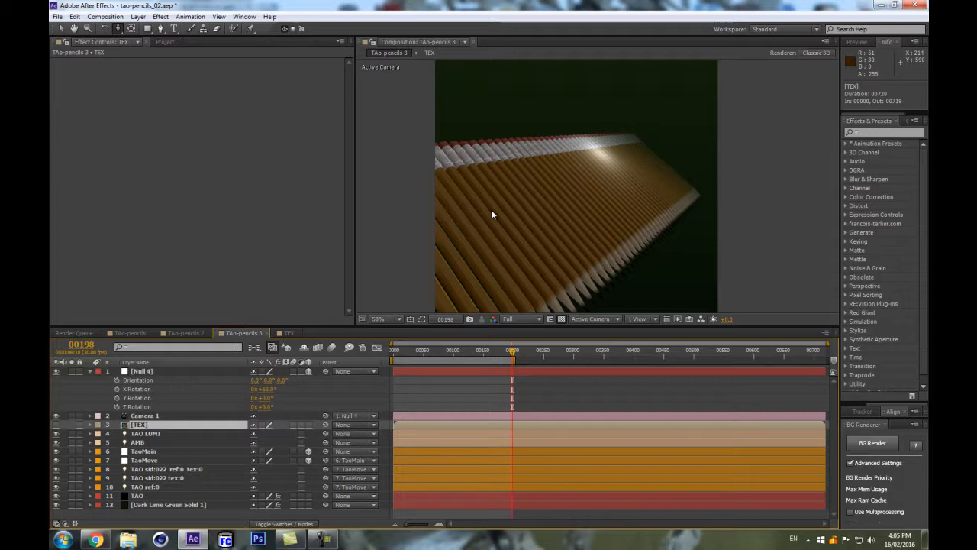
key(ctrl+y)
click(195, 271)
text(5900)
key(BackSpace)
key(BackSpace)
key(BackSpace)
text(00)
key(Tab)
text(500)
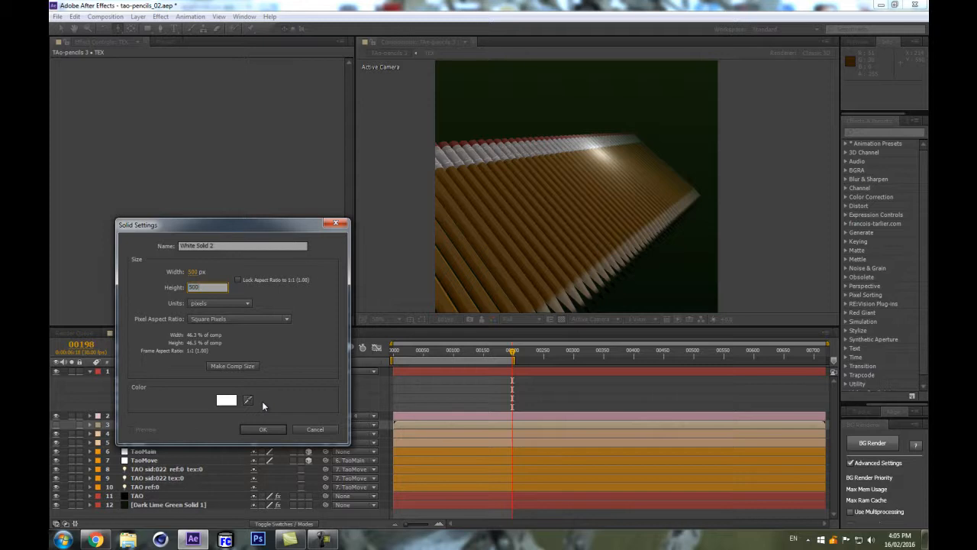
click(264, 431)
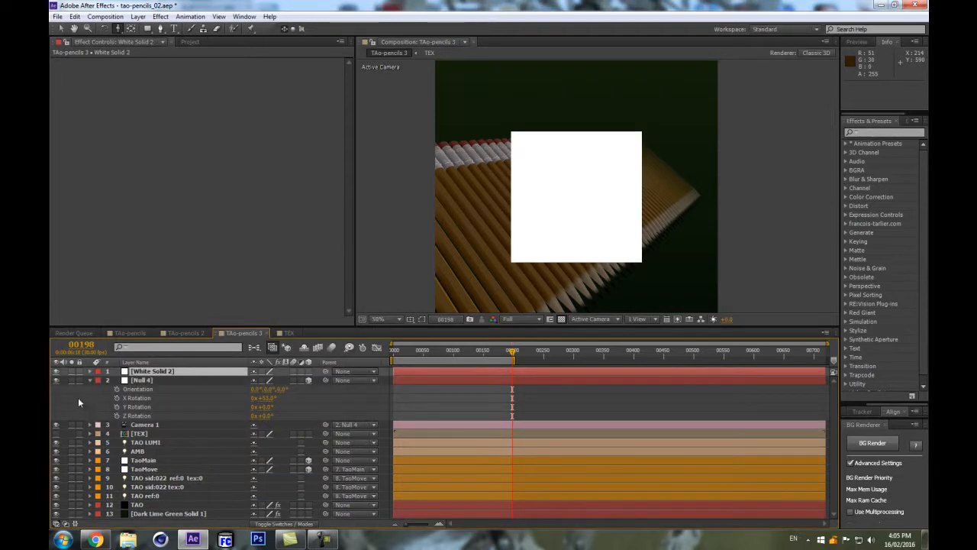
- Hide the white solid and pre-compose it as TEX-rep, leaving all attributes in the current composition
click(55, 371)
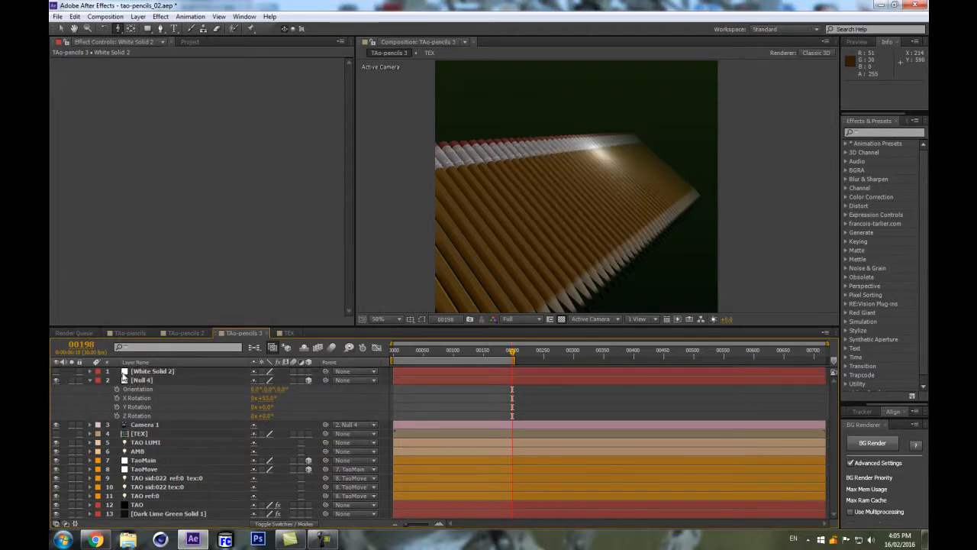
click(150, 372)
key(ctrl+shift+c)
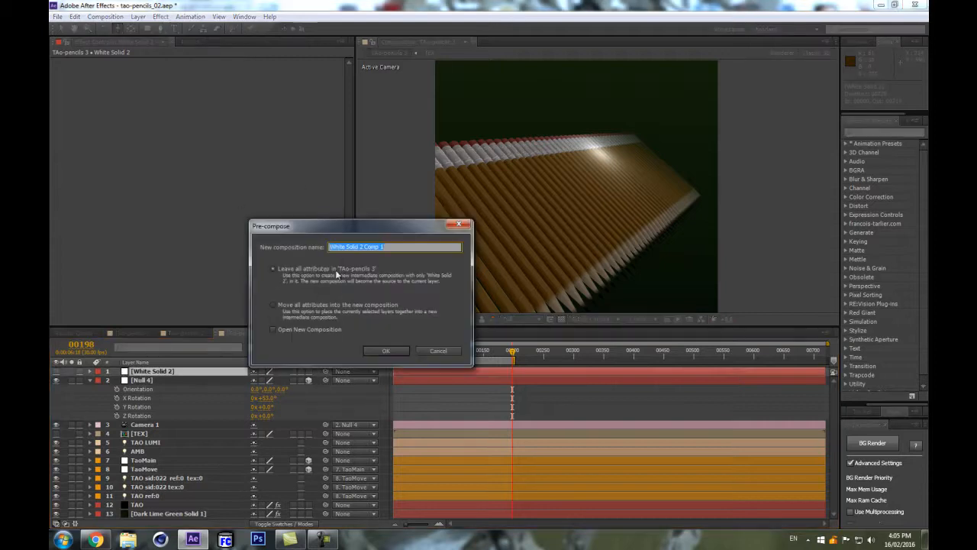
text(TE)
key(Return)
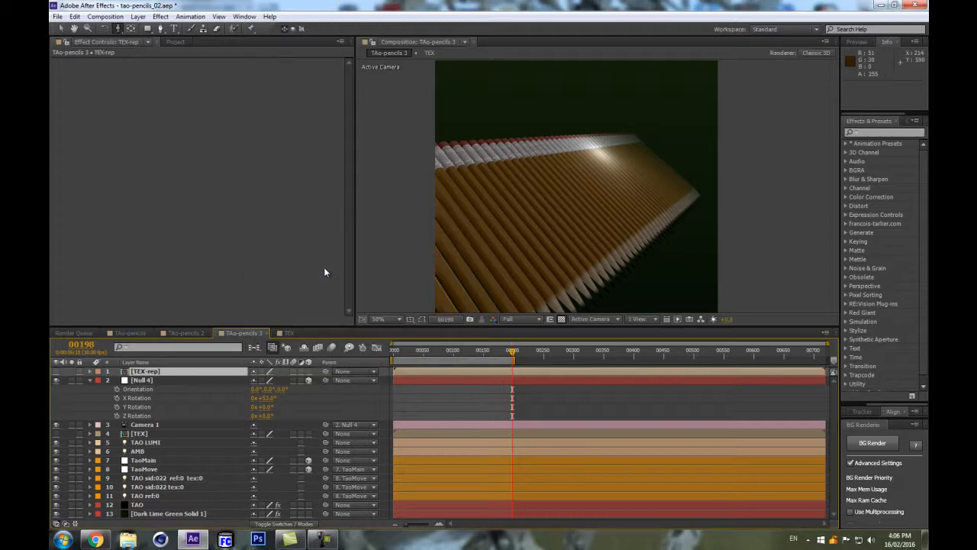
- Inside the TEX-rep composition, apply the Ramp and Colorama effects to the white solid
double_click(171, 375)
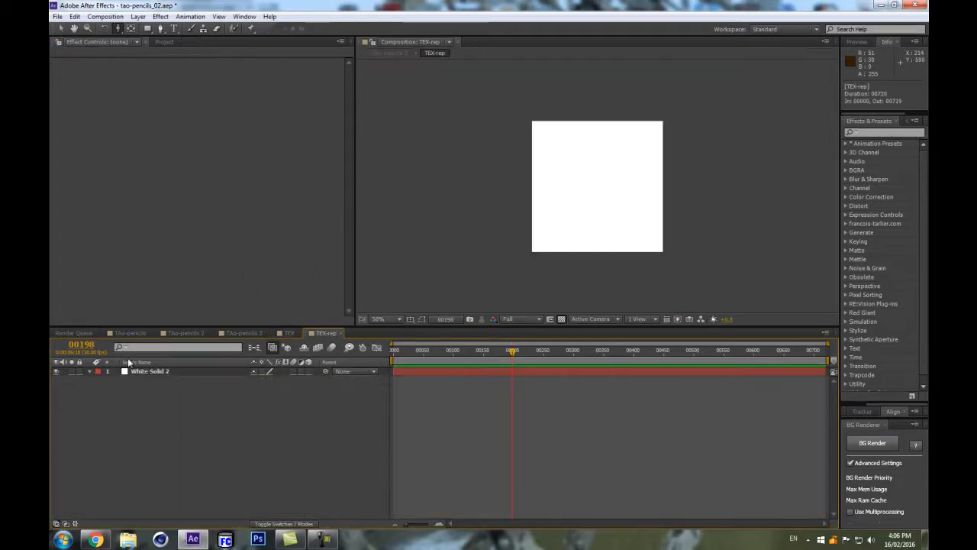
click(146, 370)
click(895, 132)
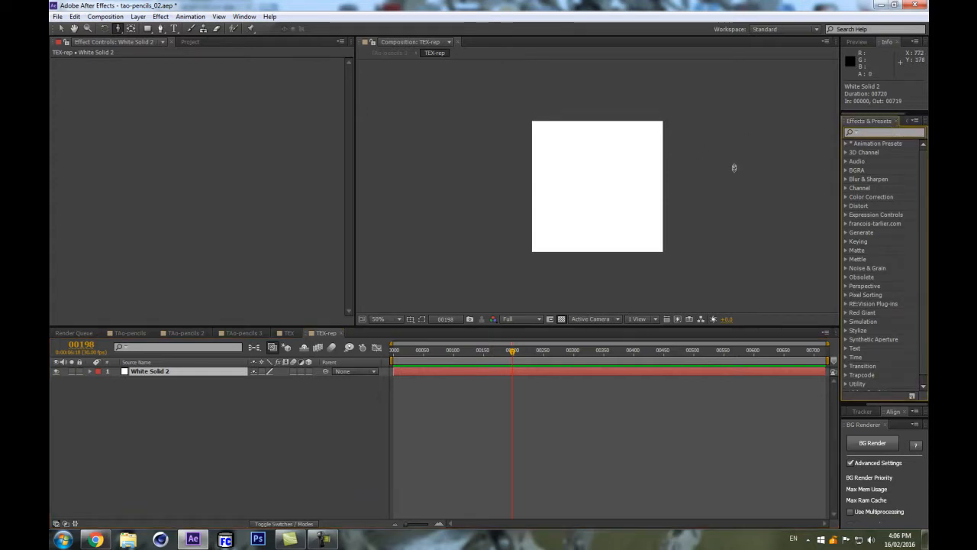
text(ramp)
drag(878, 154, 235, 371)
click(874, 133)
text(coloram)
drag(875, 155, 245, 203)
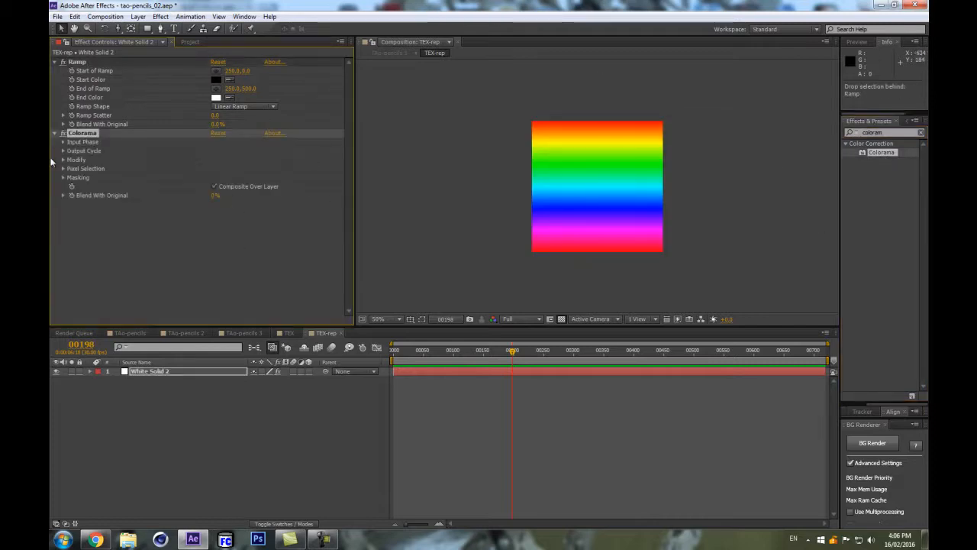
- Set the rainbow solid's Rotation to 90° in TEX-rep
click(257, 348)
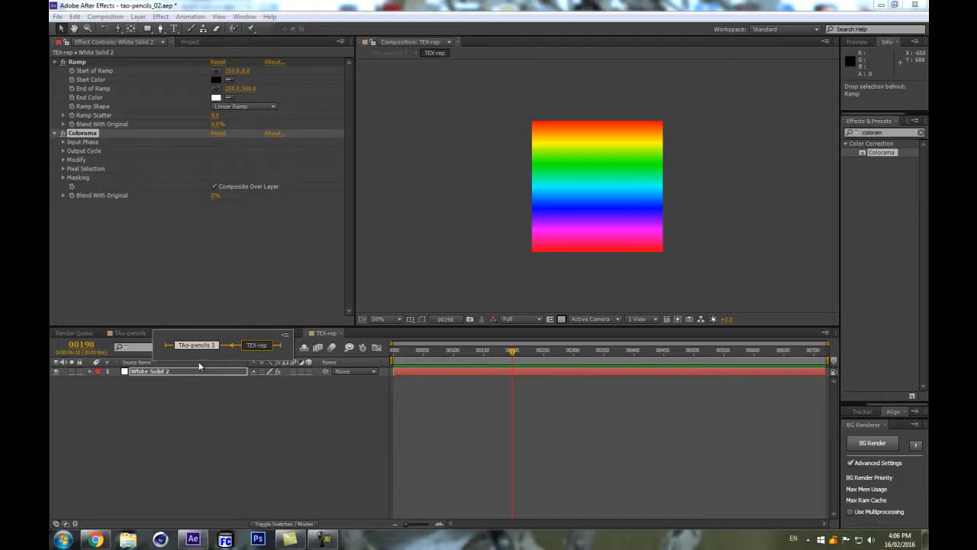
click(200, 390)
click(183, 365)
click(182, 370)
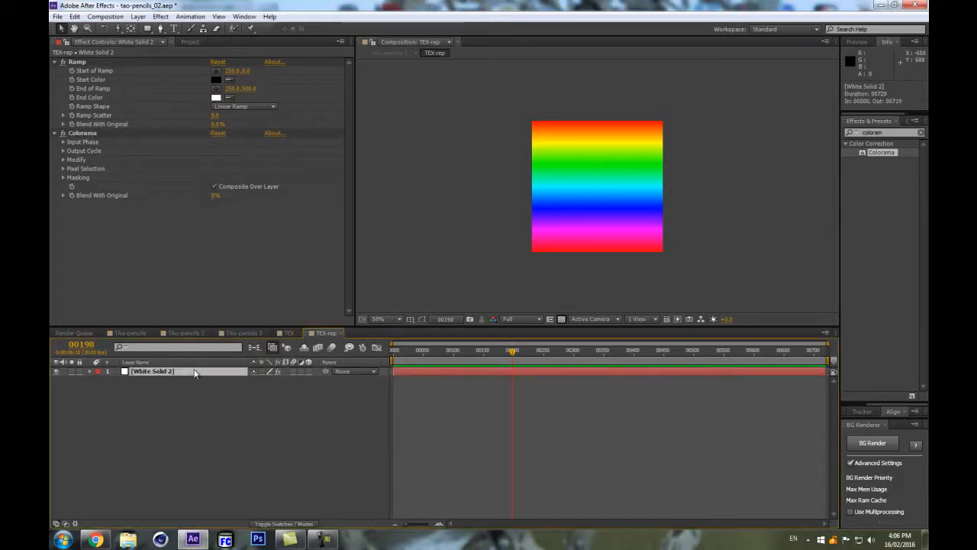
key(r)
click(264, 379)
text(90)
key(Return)
- Return to the TAo-pencils 3 composition and set the TAO layer's Color Texture to None
click(262, 348)
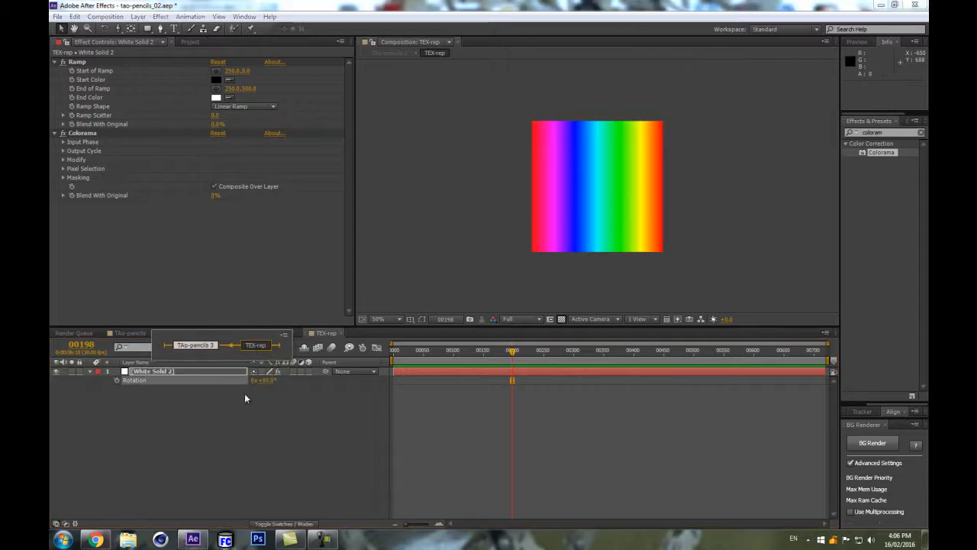
click(196, 345)
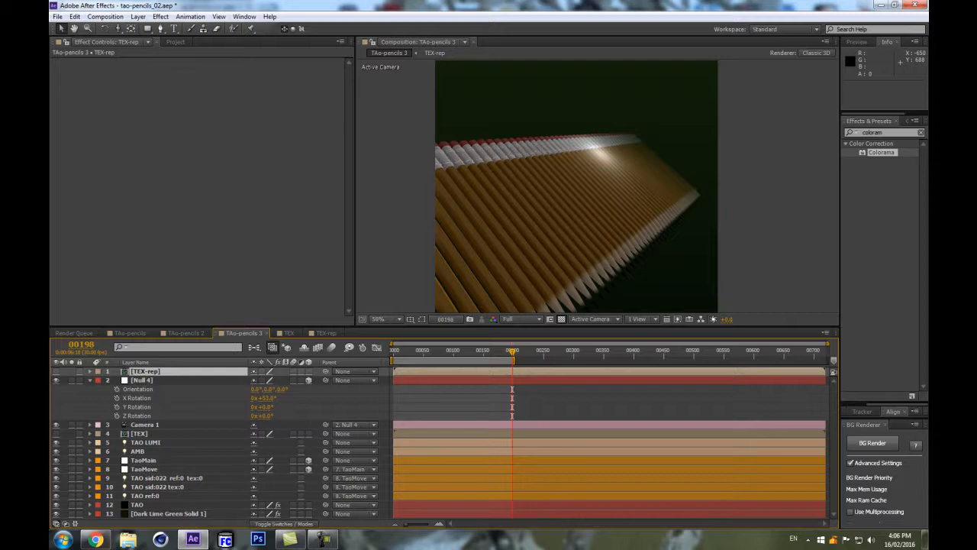
click(152, 506)
drag(348, 142, 346, 220)
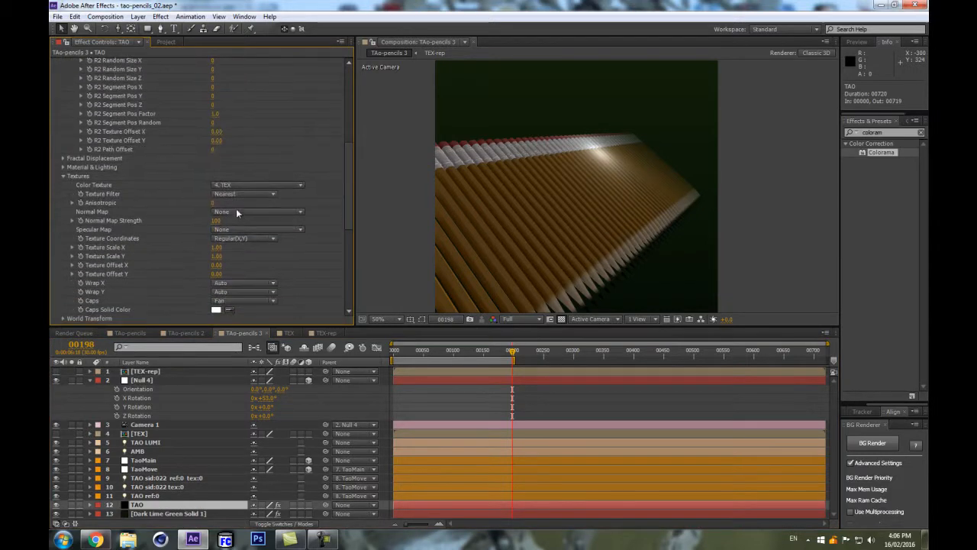
scroll(145, 141, up, 8)
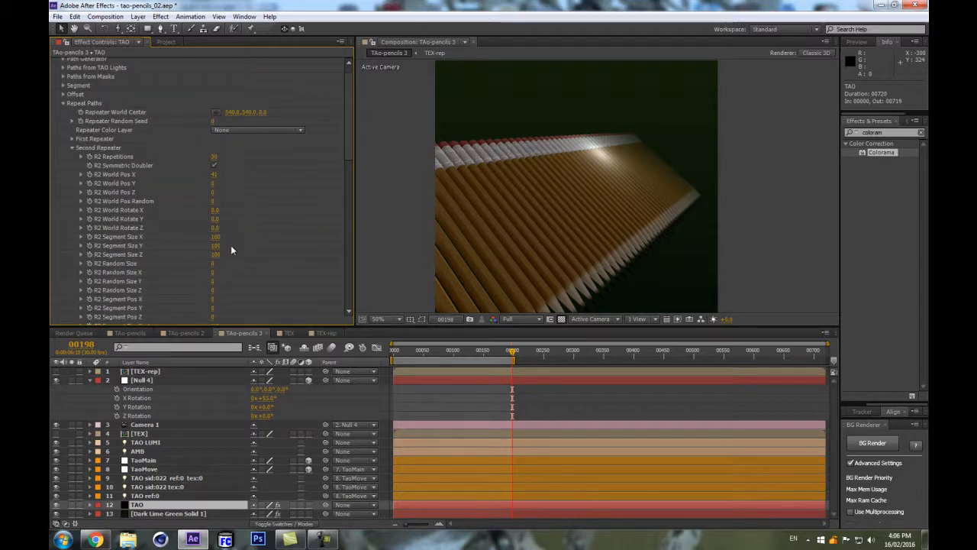
scroll(225, 259, down, 4)
click(227, 278)
click(228, 288)
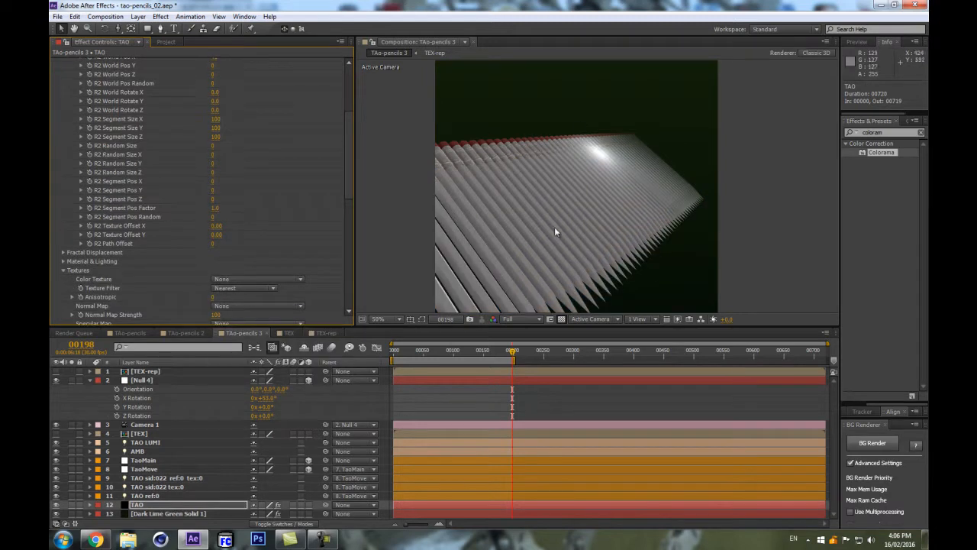
- Set Tao's Repeater Color Layer to TEX-rep
scroll(298, 229, up, 4)
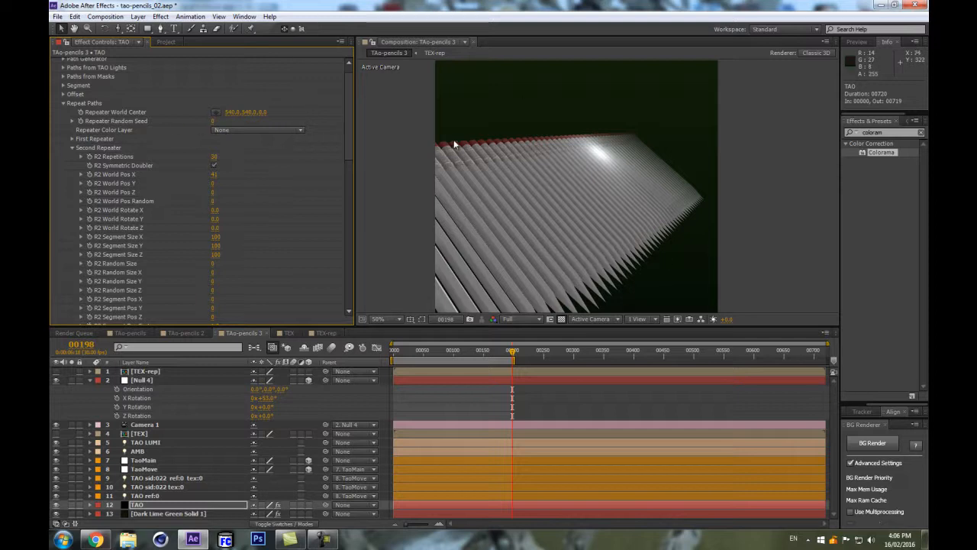
click(230, 132)
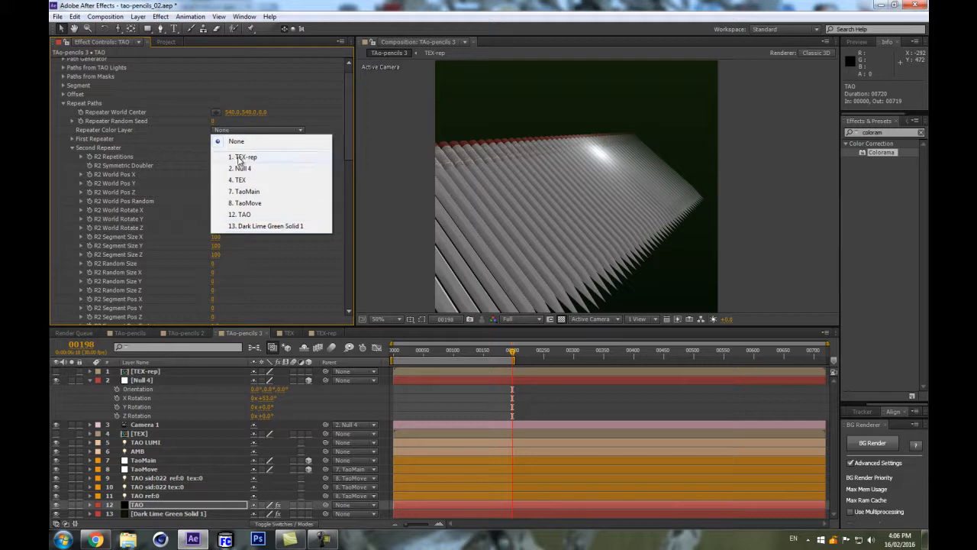
click(239, 157)
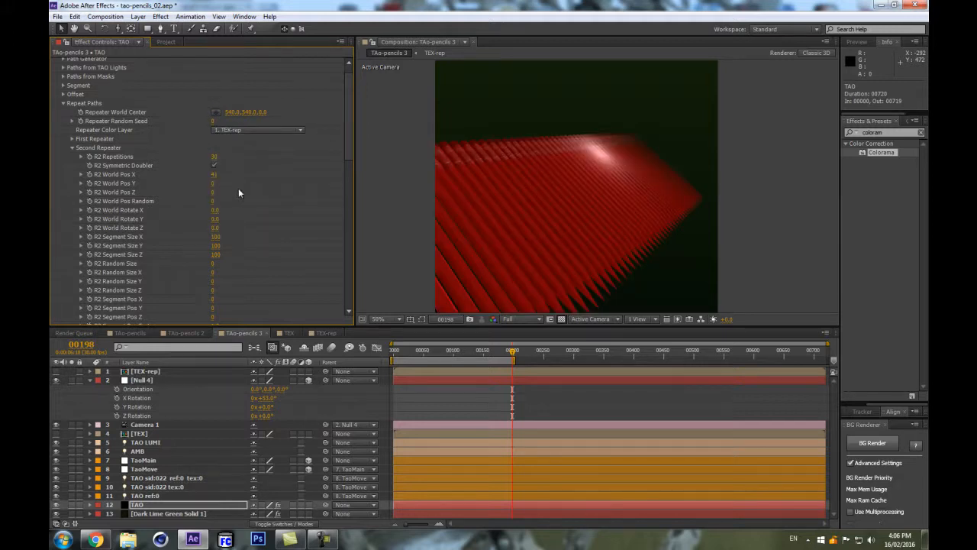
- Set the rainbow solid's Rotation to 0° inside TEX-rep and go back to the TAo-pencils 3 composition
click(145, 371)
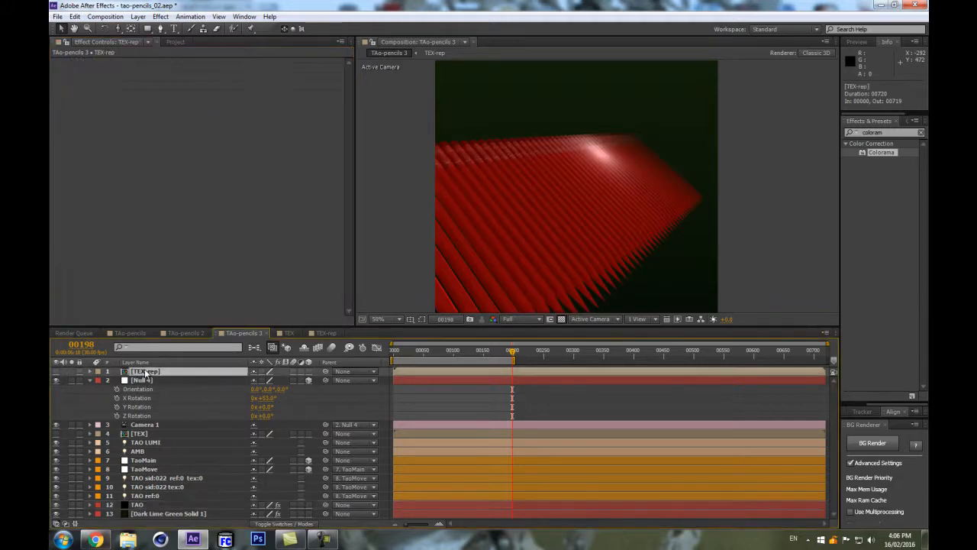
double_click(145, 372)
click(266, 379)
text(0)
key(Return)
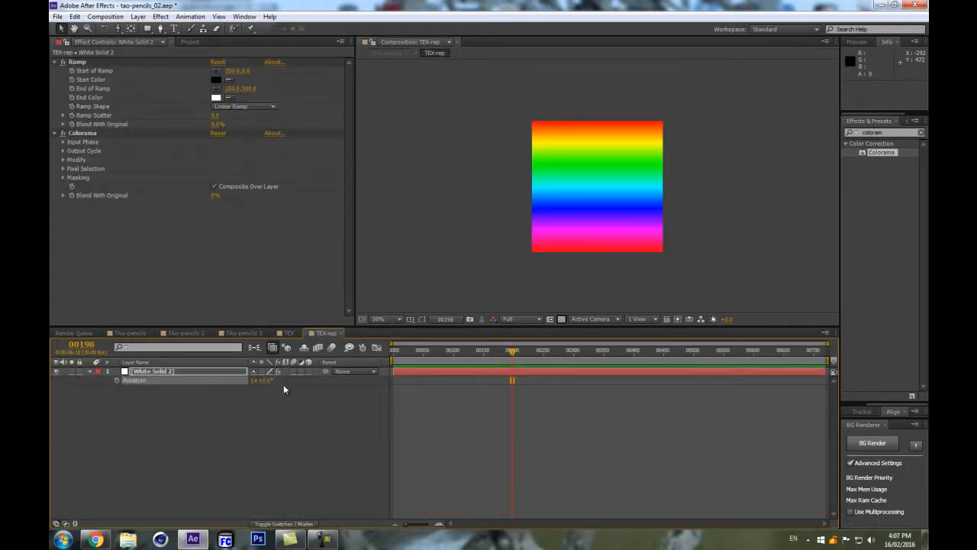
click(253, 348)
click(188, 351)
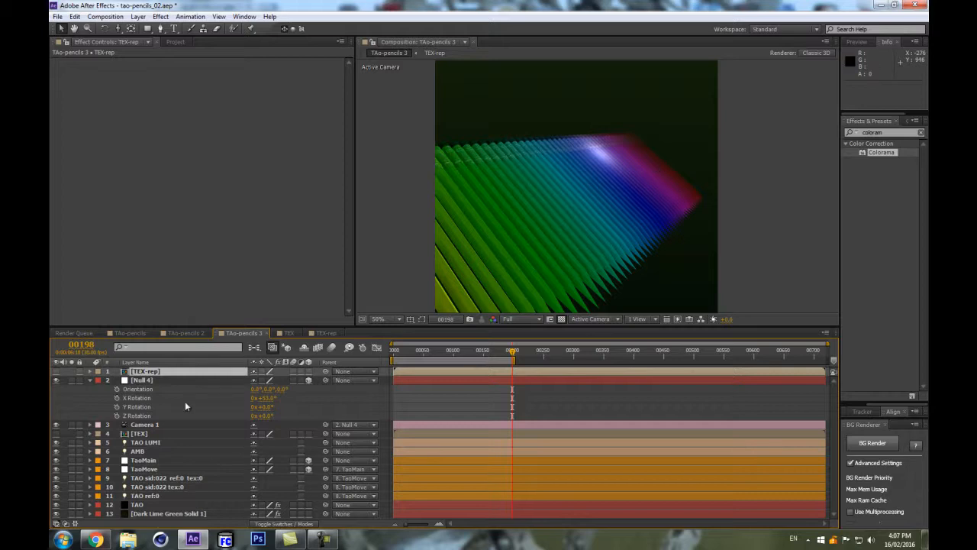
- Orbit Camera 1 and shift its framing to show more of the rainbow pencil row
click(177, 504)
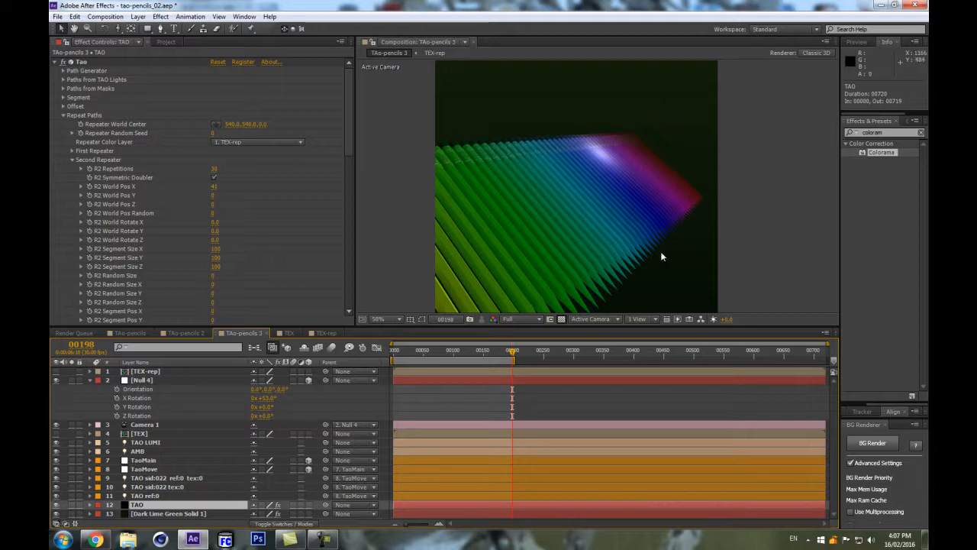
key(c)
drag(516, 188, 496, 282)
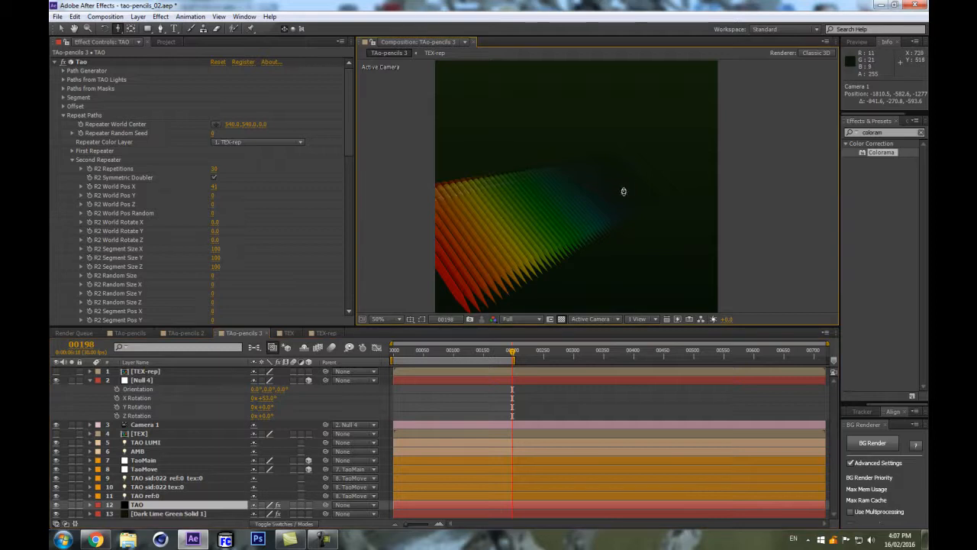
mouse_move(616, 193)
mouse_down()
mouse_move(572, 222)
mouse_move(593, 194)
mouse_up()
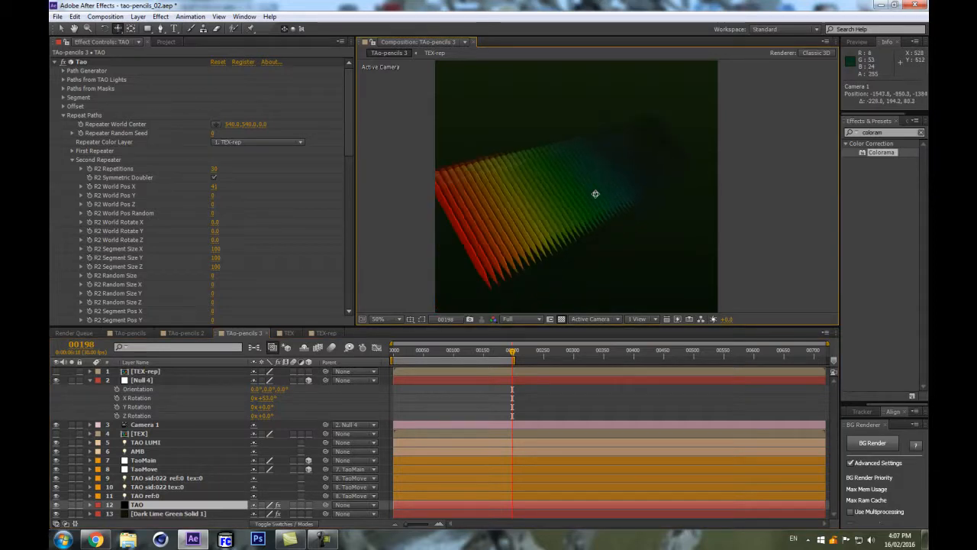
- Raise Tao's Fog End to about 6600 to clear the fog from the far pencils
scroll(225, 267, down, 15)
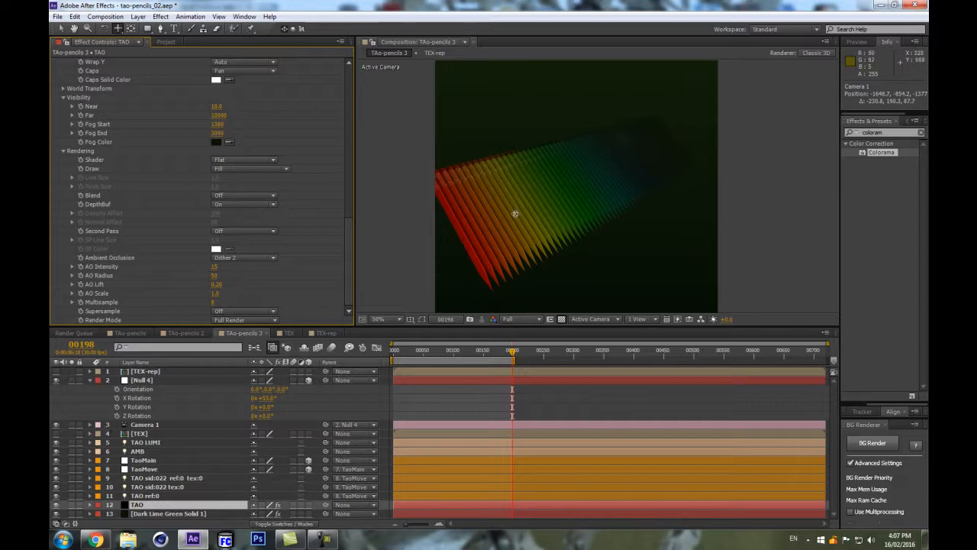
scroll(533, 206, up, 2)
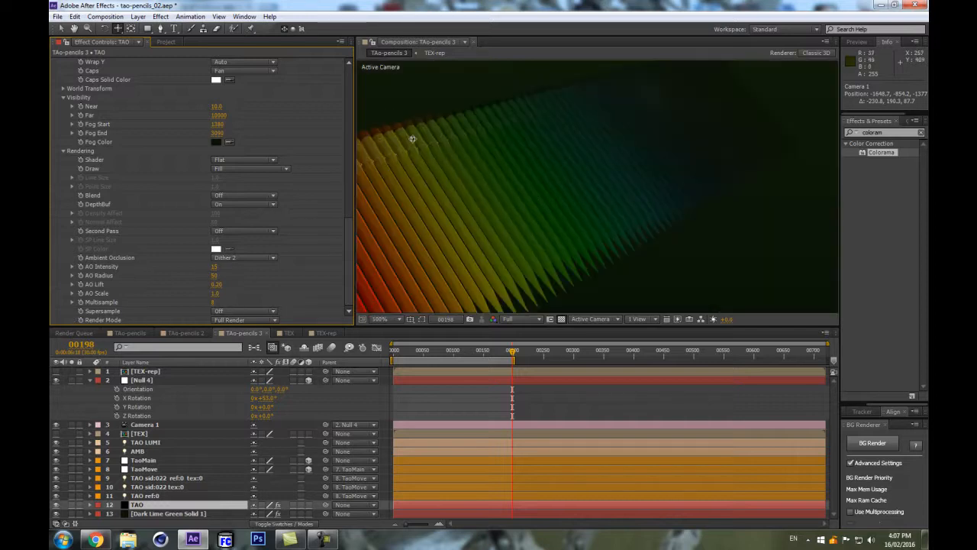
scroll(413, 139, down, 2)
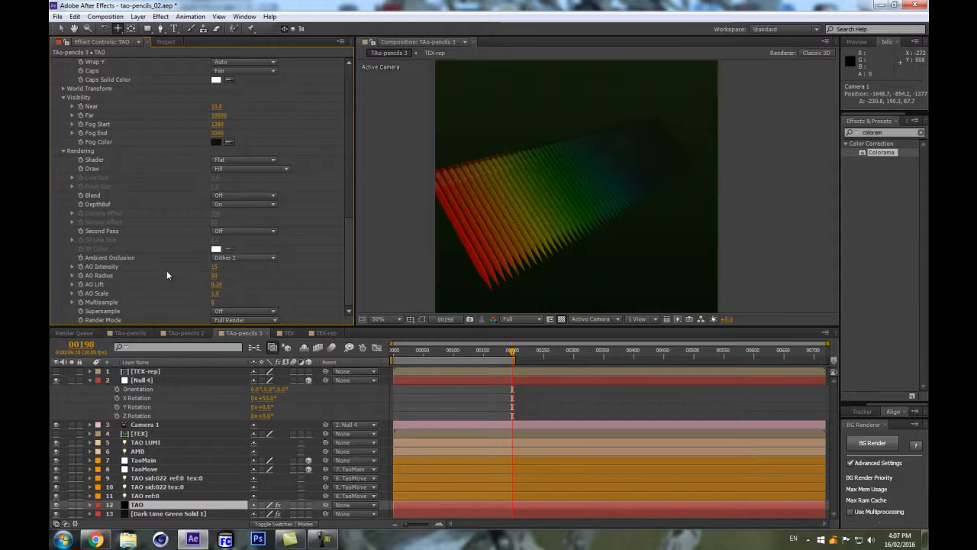
drag(219, 131, 400, 90)
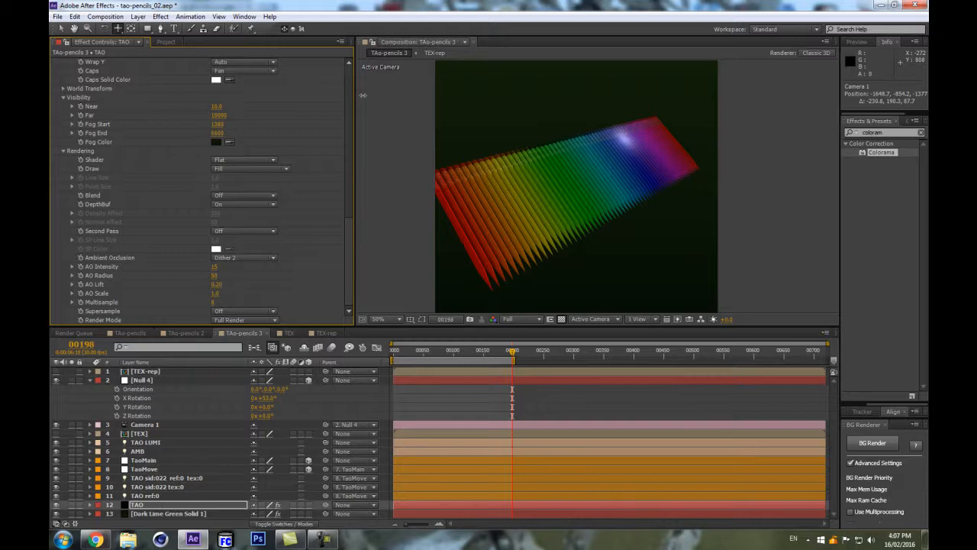
scroll(576, 191, up, 2)
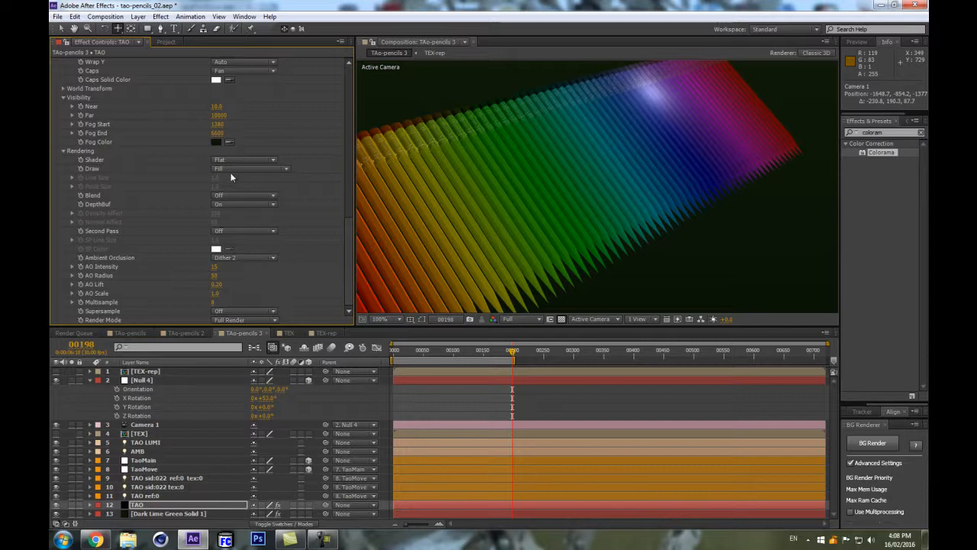
- Set Tao's Color Texture to the TEX layer
scroll(84, 152, up, 5)
click(244, 120)
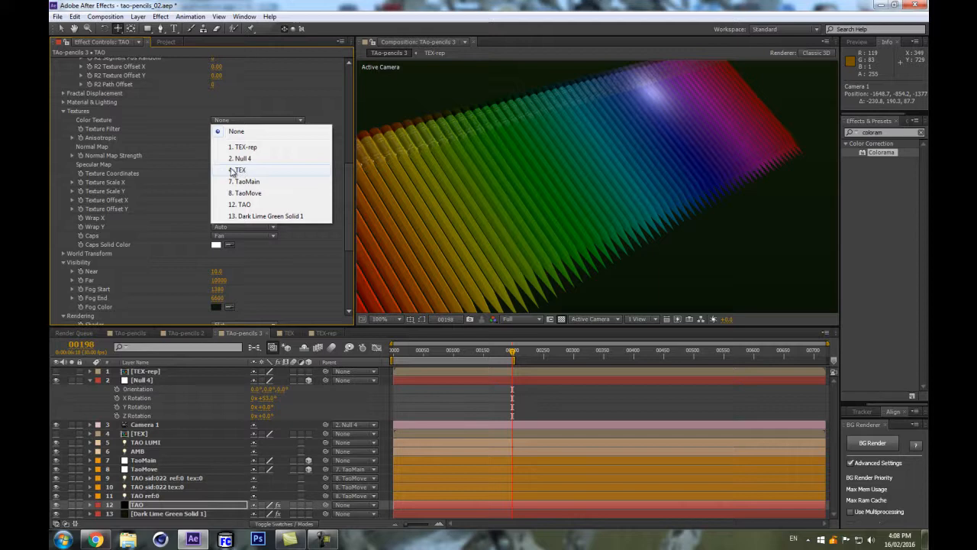
click(260, 172)
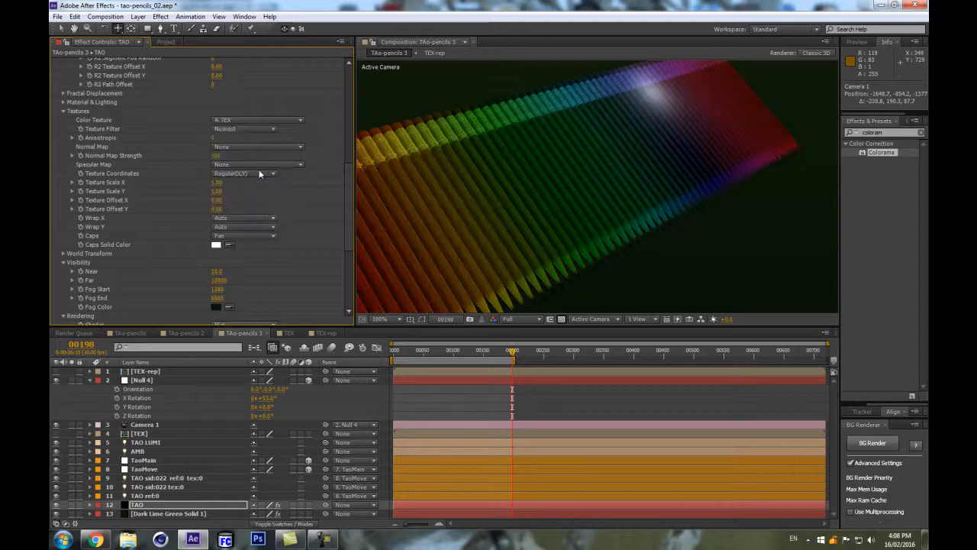
- Examine how the TEX texture combines with the rainbow colors along the pencil bodies and tips
scroll(564, 245, up, 2)
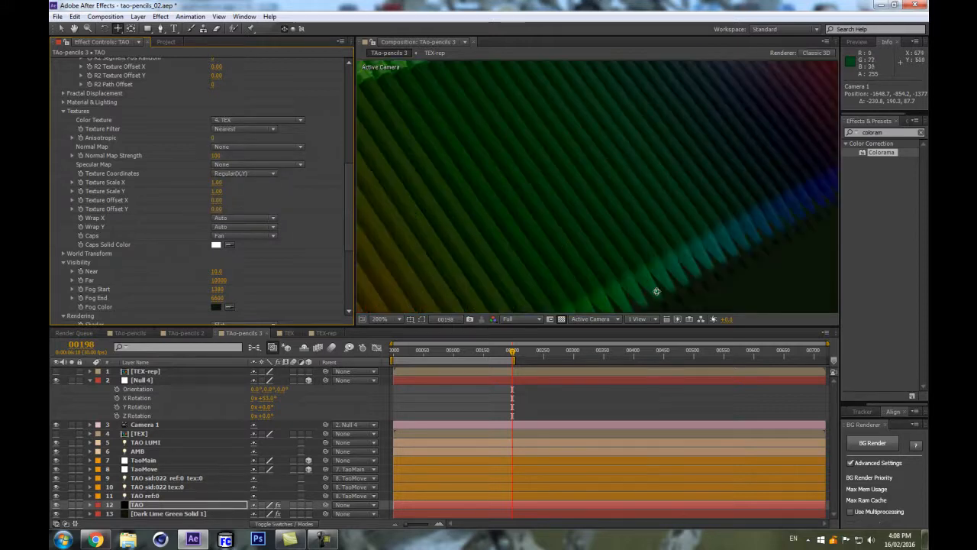
scroll(667, 279, down, 1)
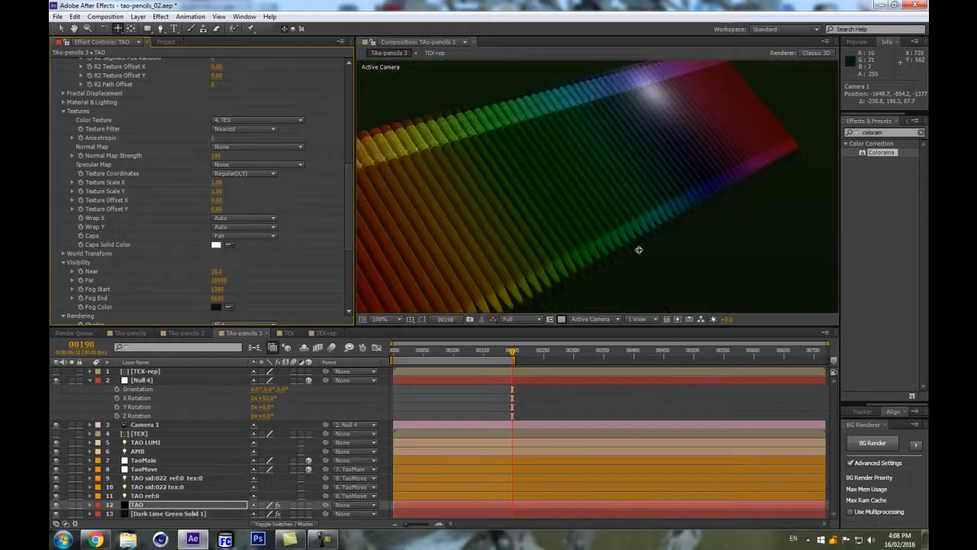
key(space)
drag(424, 248, 546, 182)
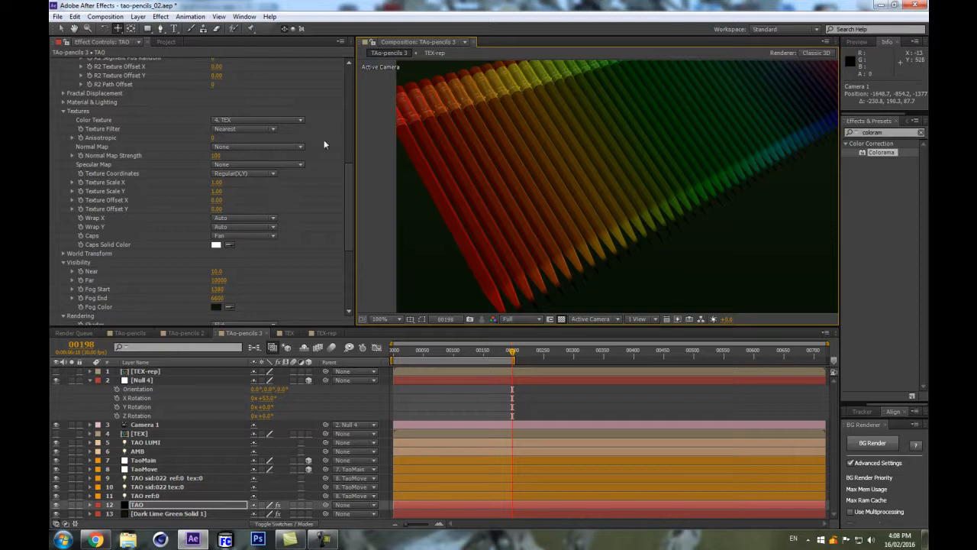
mouse_move(682, 145)
mouse_down()
mouse_move(628, 216)
mouse_move(620, 187)
mouse_up()
scroll(575, 164, down, 1)
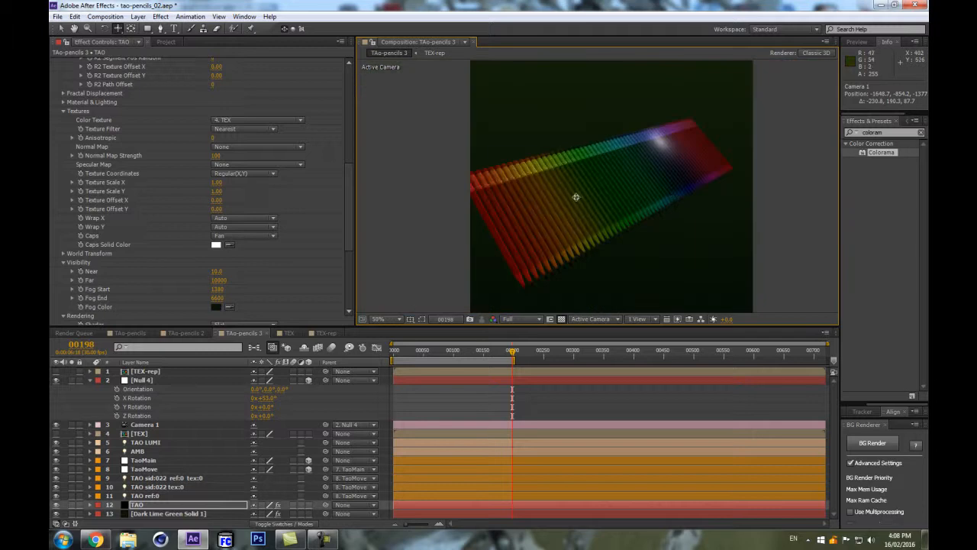
scroll(661, 191, up, 1)
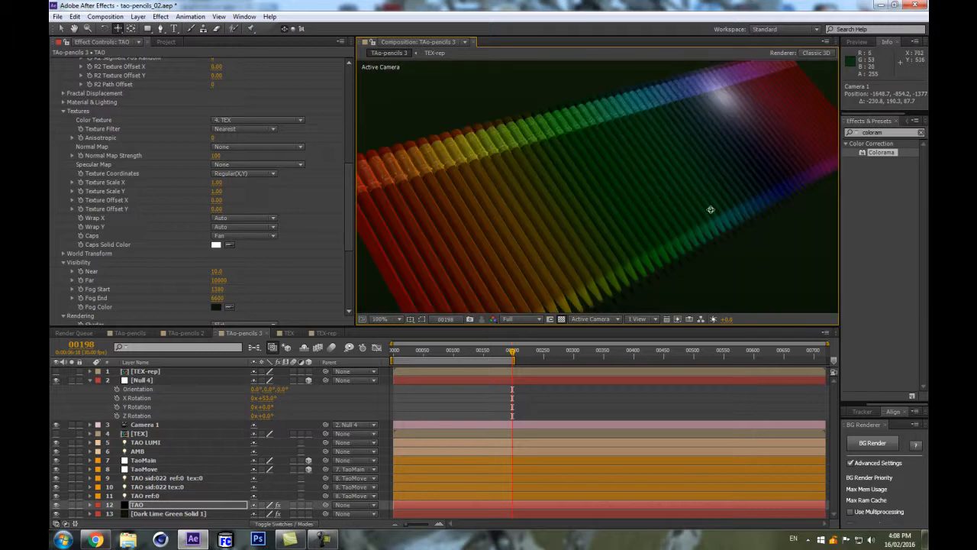
drag(517, 205, 547, 156)
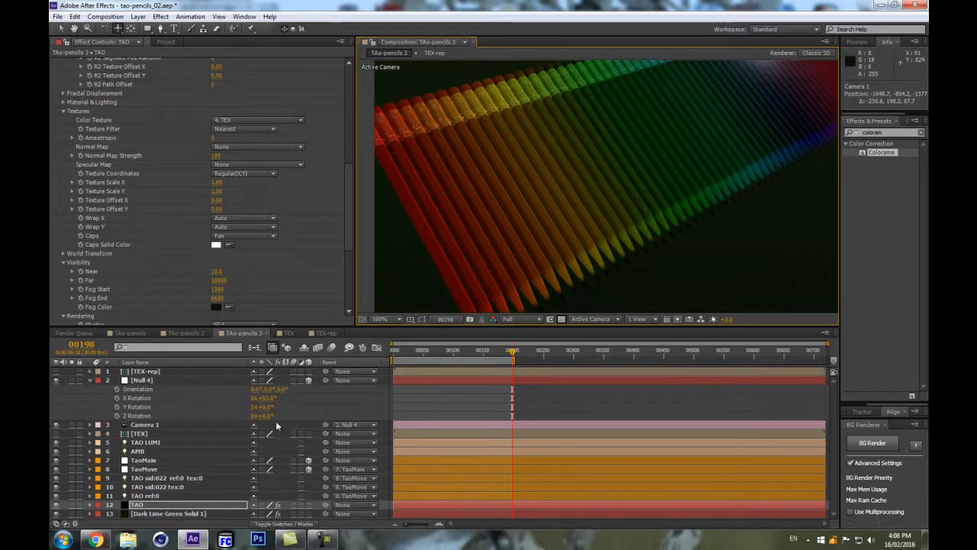
- Open the TEX composition and select its White Solid 1 layer
click(141, 432)
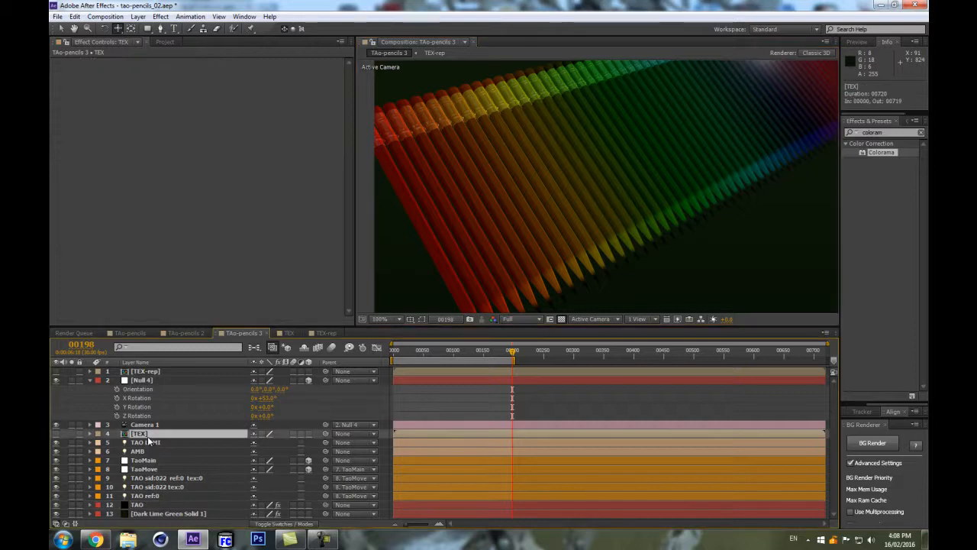
double_click(148, 435)
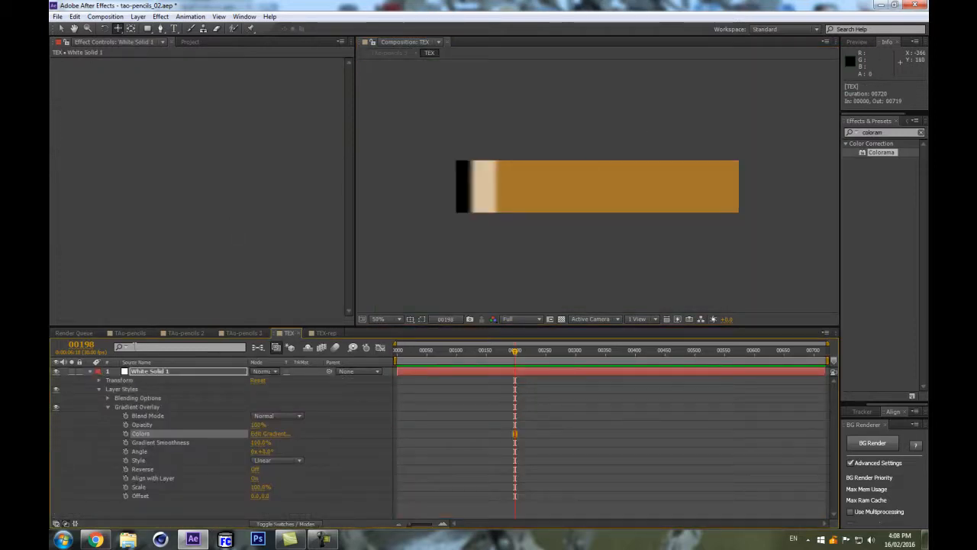
click(144, 373)
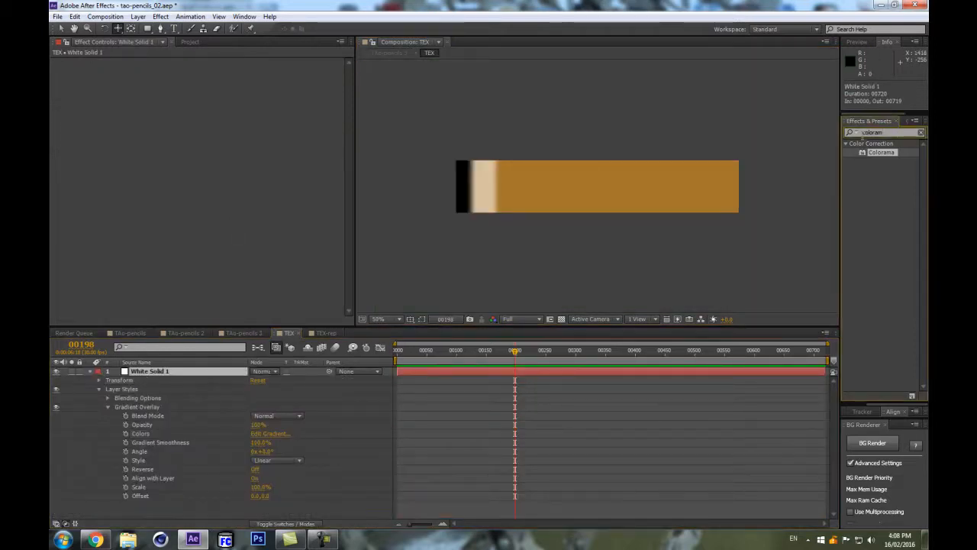
- Try a Tint effect on White Solid 1 in the TEX composition
double_click(895, 132)
text(tint)
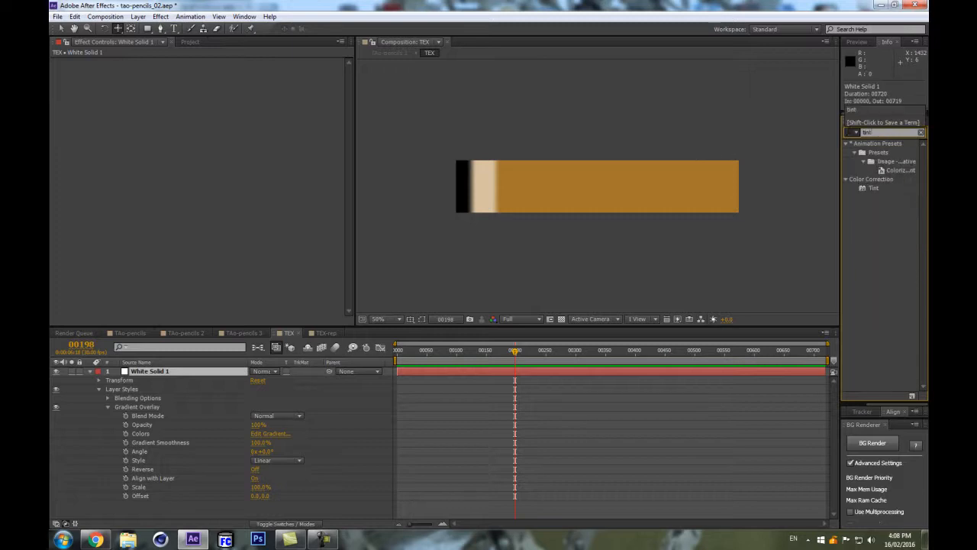
drag(872, 188, 151, 373)
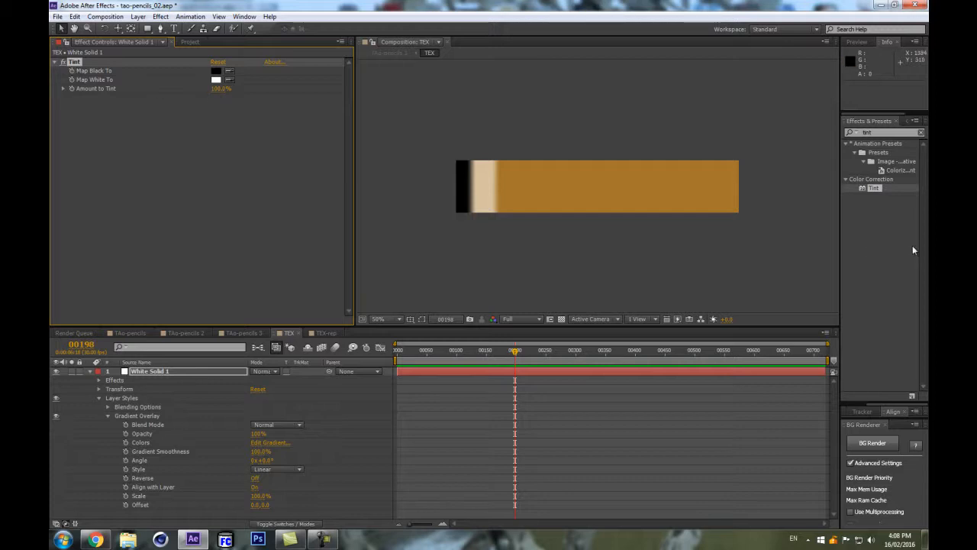
- Try CC Composite on White Solid 1 with Composite Original set to Behind, placed after Tint
click(874, 132)
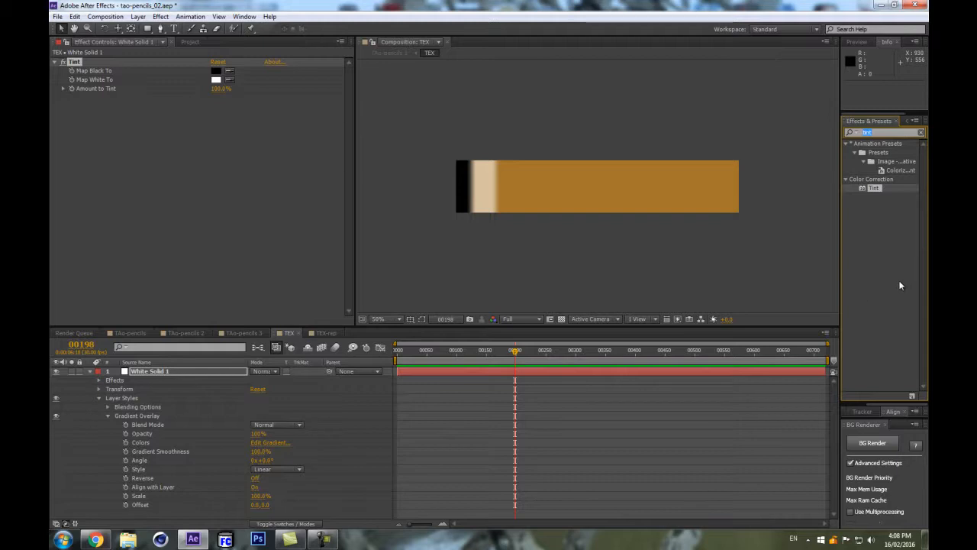
text(cc com)
drag(872, 151, 152, 58)
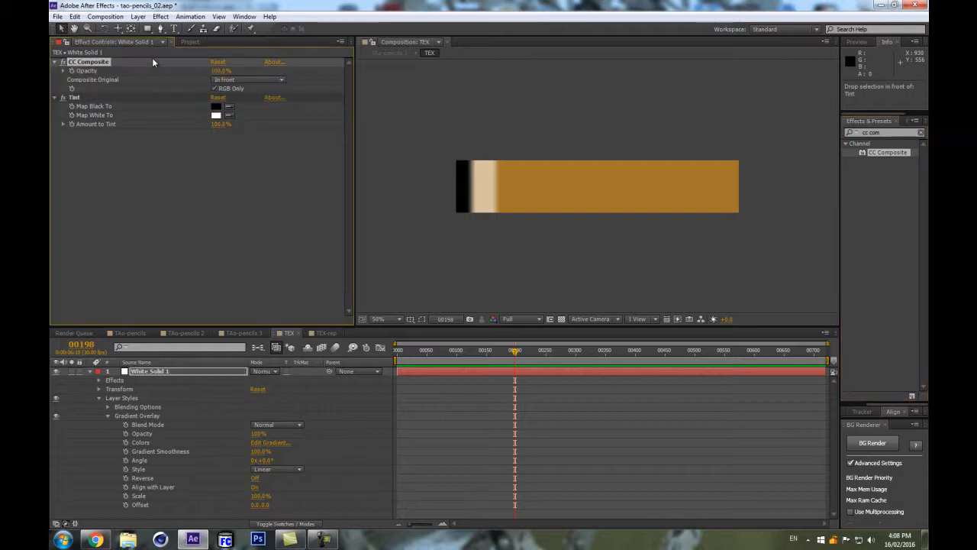
click(249, 79)
click(237, 90)
click(251, 80)
click(238, 102)
drag(88, 61, 98, 120)
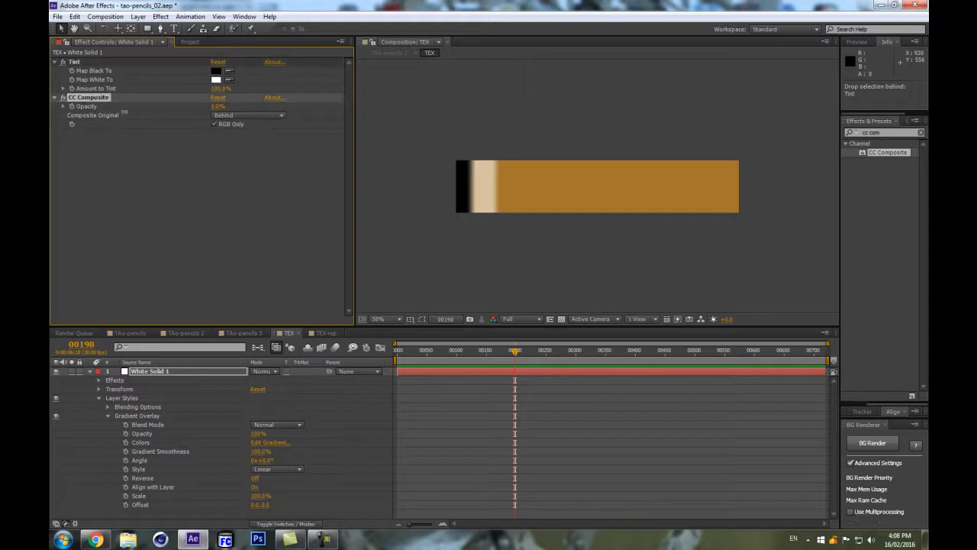
- Remove the CC Composite and Tint effects from White Solid 1
key(Delete)
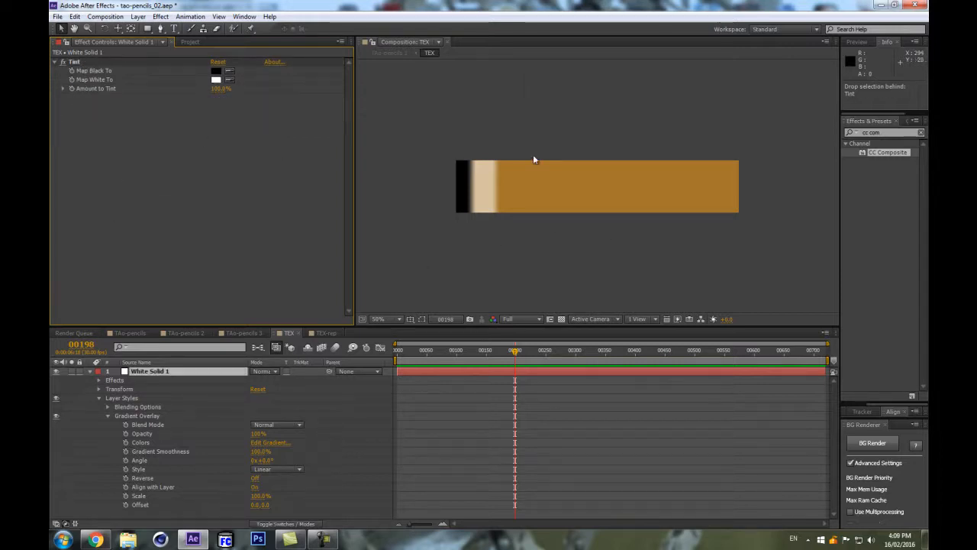
click(74, 61)
key(Delete)
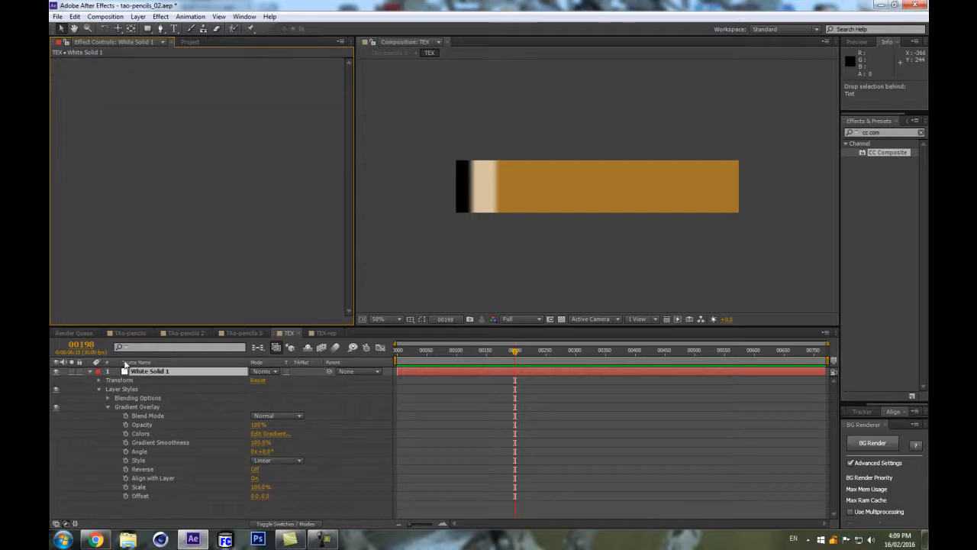
- Pre-compose White Solid 1 as TEX-base, moving all attributes into the new composition
key(ctrl+shift+c)
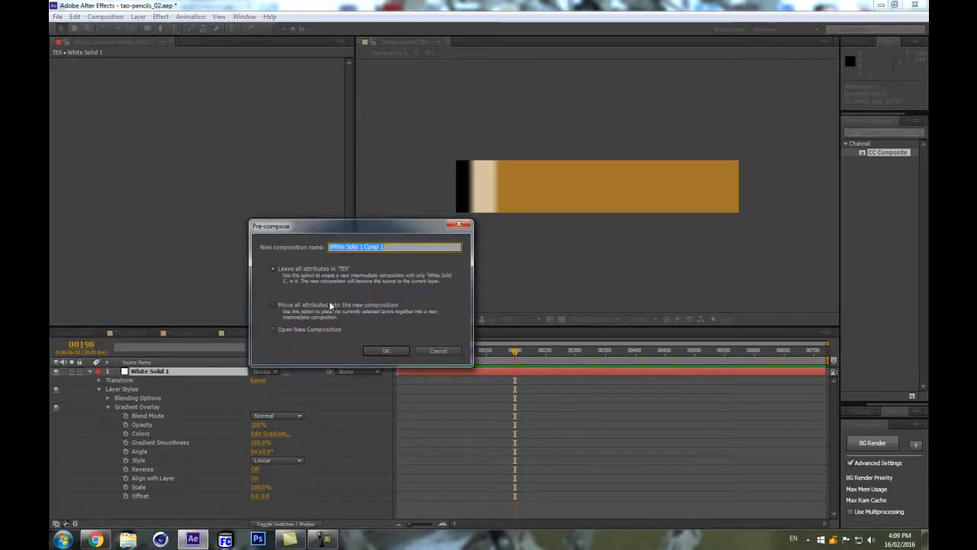
click(316, 305)
drag(409, 248, 209, 247)
text(TEX-base)
key(Return)
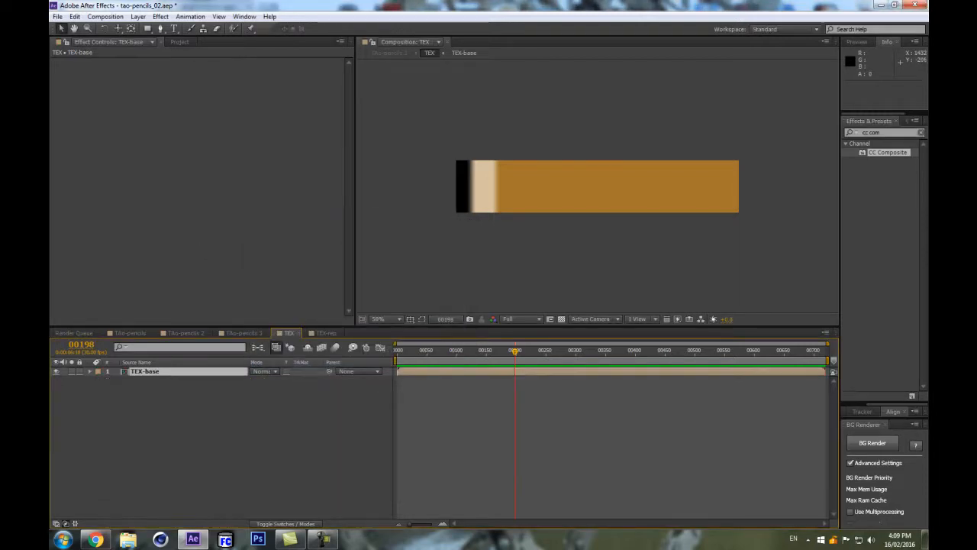
- Apply the Tint effect to the TEX-base layer and return to the TAo-pencils 3 composition
drag(895, 132, 726, 141)
text(tint)
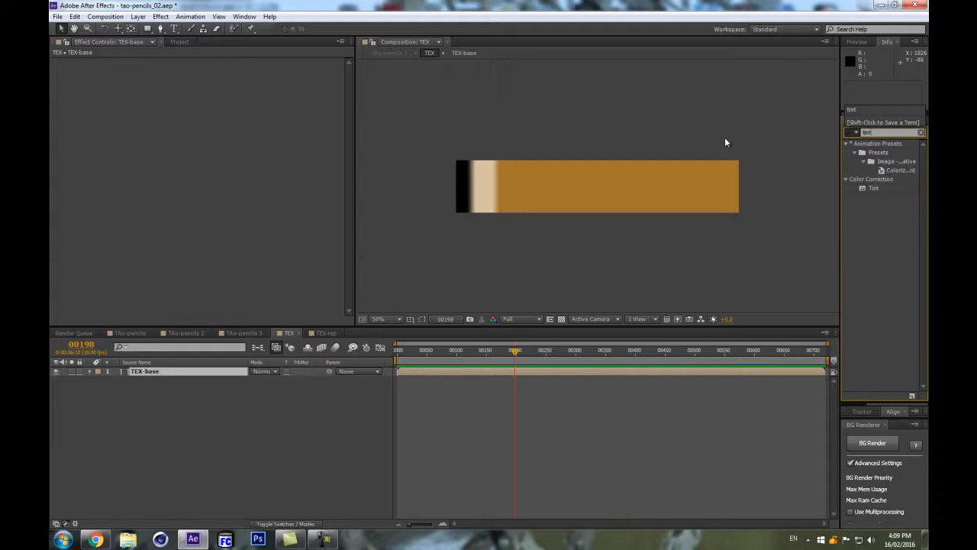
drag(871, 188, 138, 373)
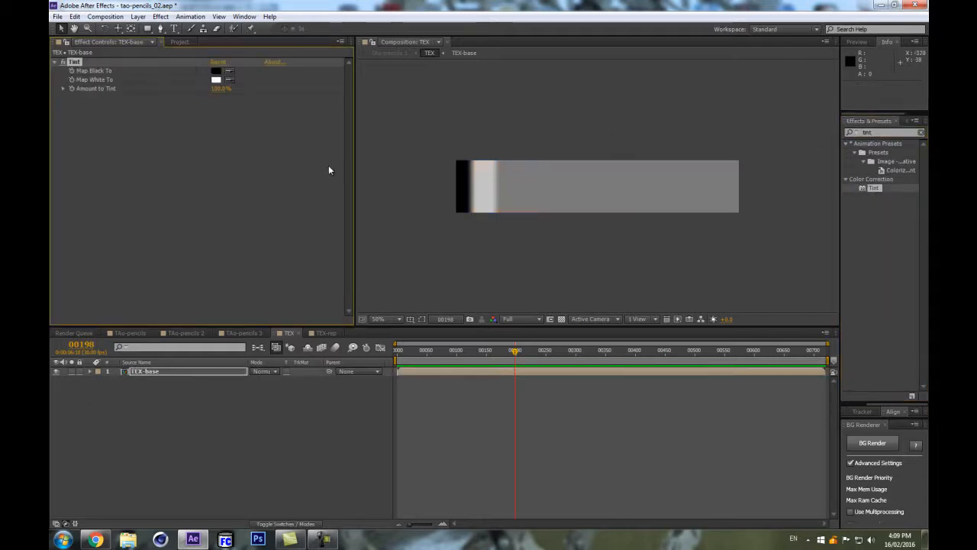
click(258, 351)
click(217, 355)
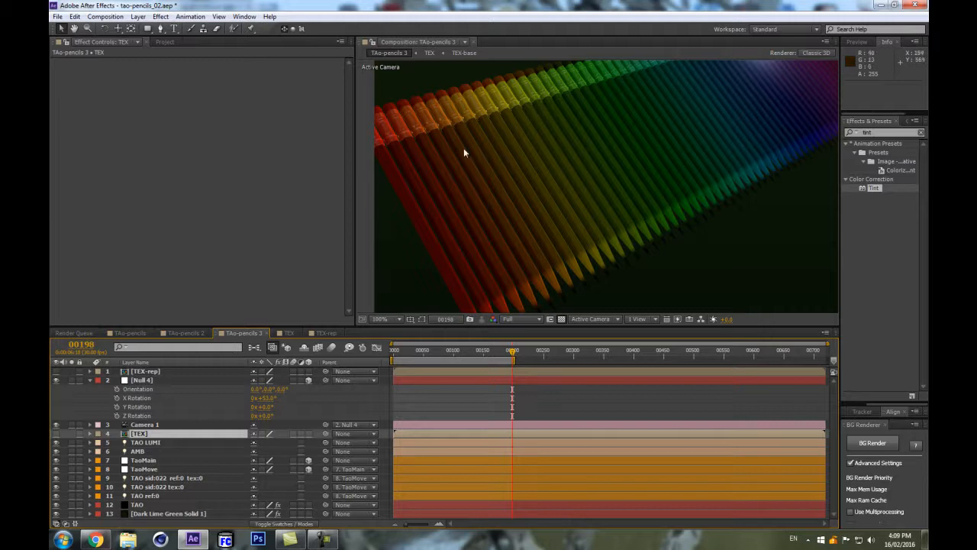
- Inspect the rainbow pencil row up close and as a whole with the desaturated texture
scroll(657, 179, down, 2)
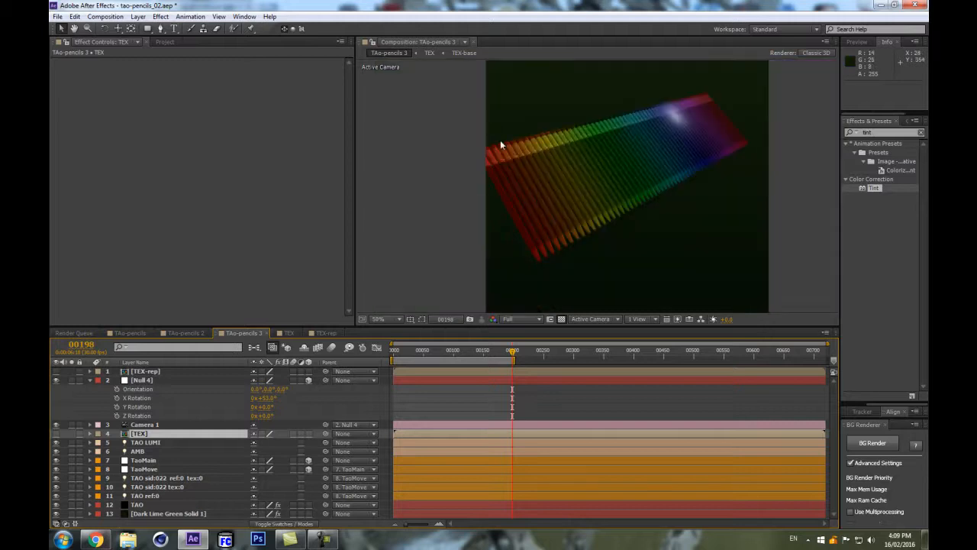
scroll(580, 193, up, 2)
scroll(613, 164, down, 2)
scroll(602, 205, up, 2)
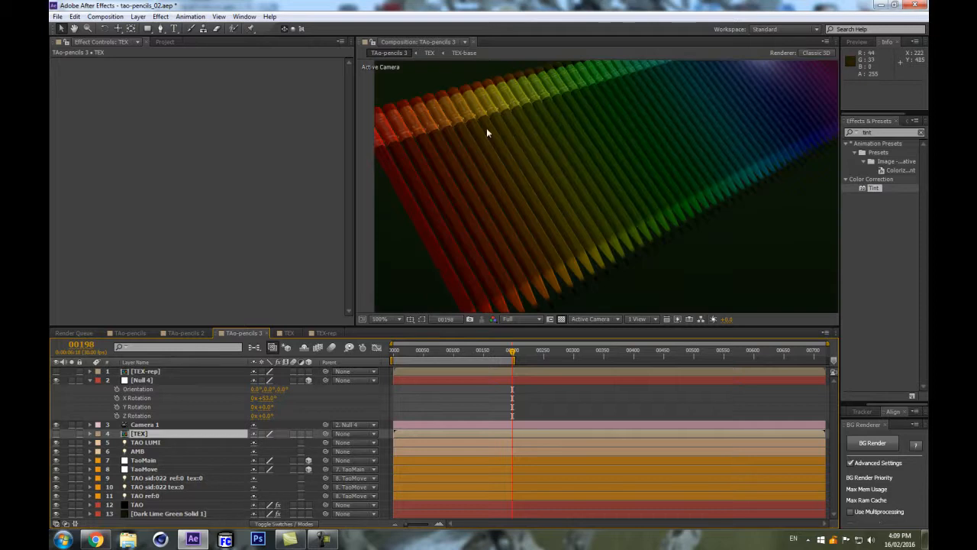
mouse_move(630, 146)
mouse_down()
mouse_move(540, 237)
mouse_move(628, 200)
mouse_up()
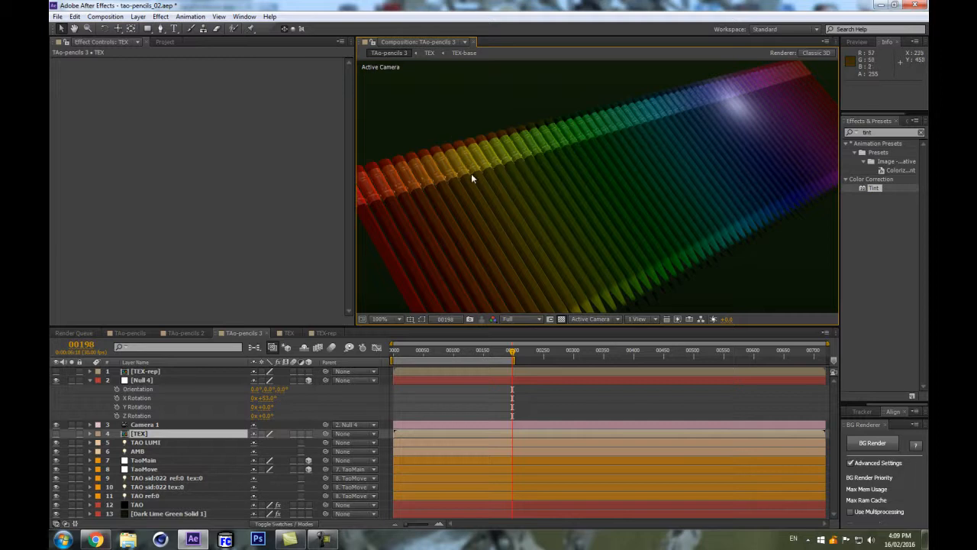
scroll(484, 169, down, 2)
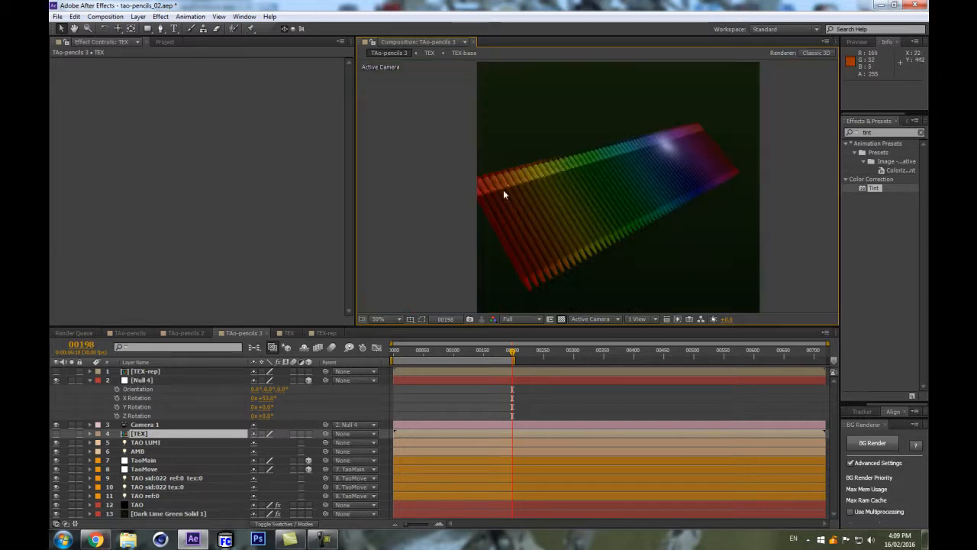
scroll(501, 221, up, 2)
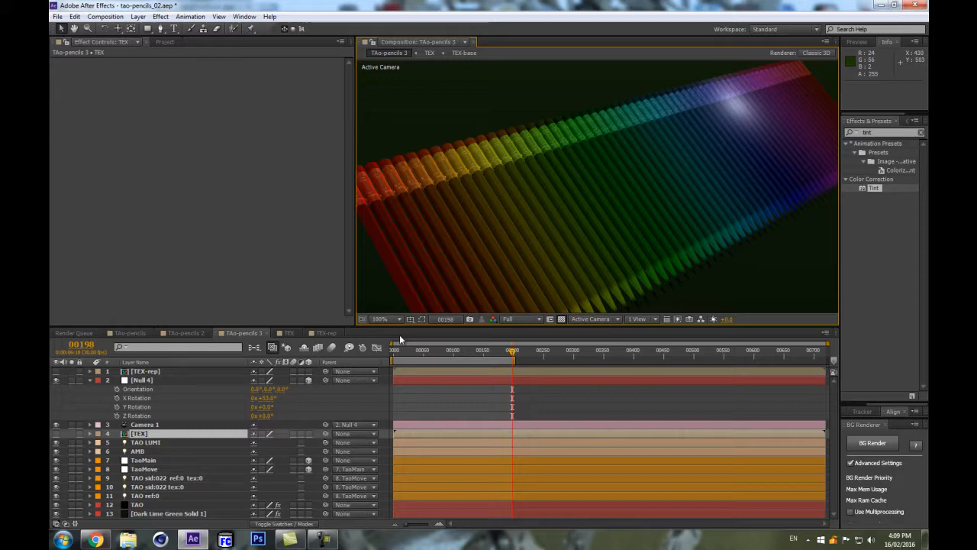
- Select the TAO layer and review its Repeater Color Layer choices
click(142, 505)
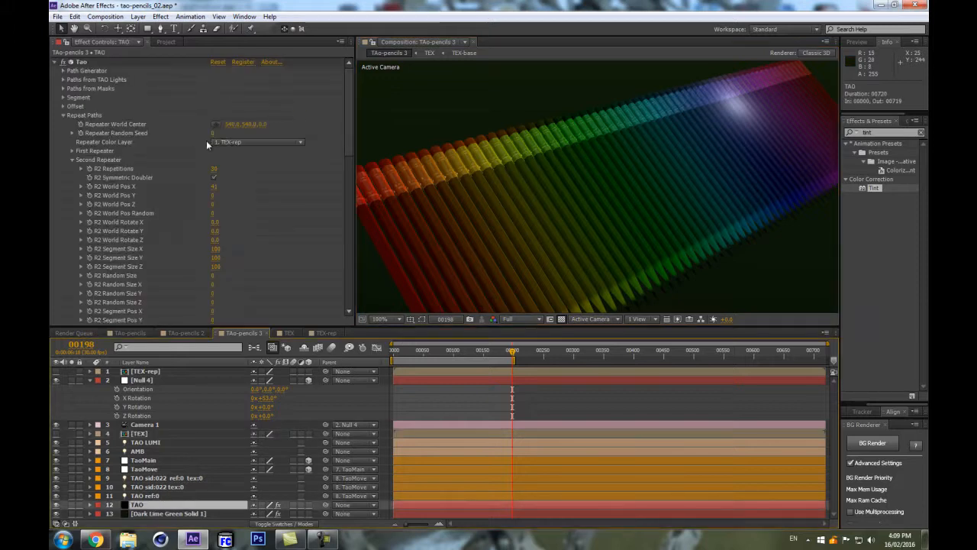
click(222, 142)
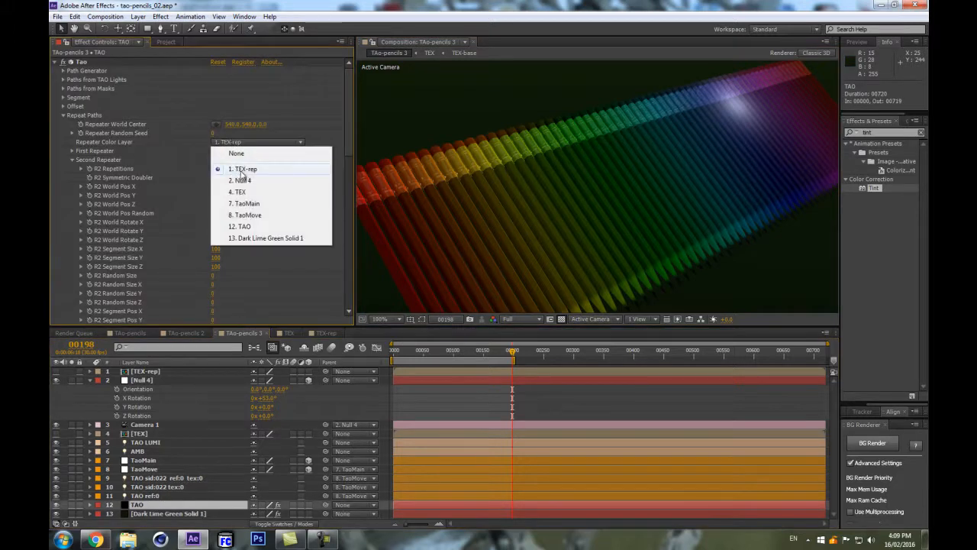
click(241, 180)
- Try R2 Texture Offset X at about 0.46 and R2 Texture Offset Y at about 1.40, undoing each change
scroll(160, 191, down, 5)
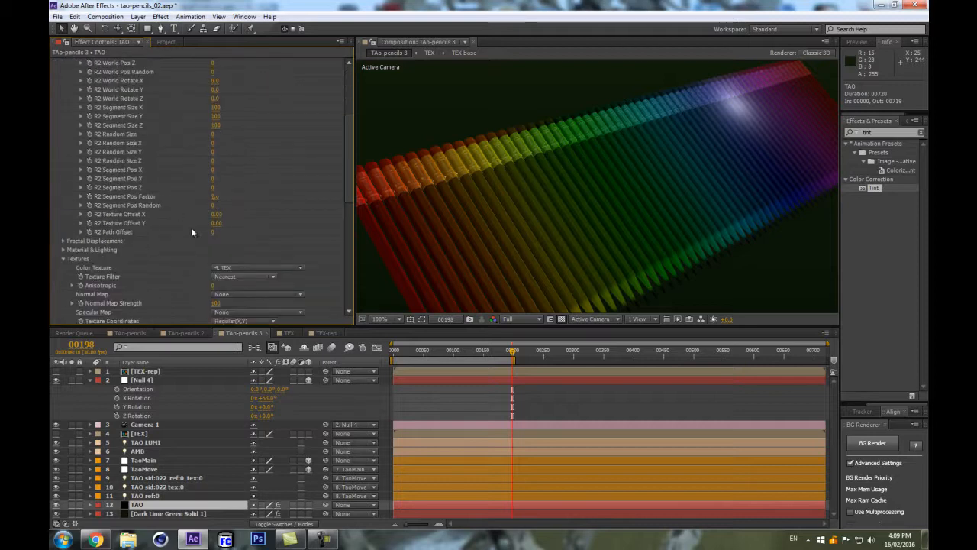
drag(218, 220, 241, 214)
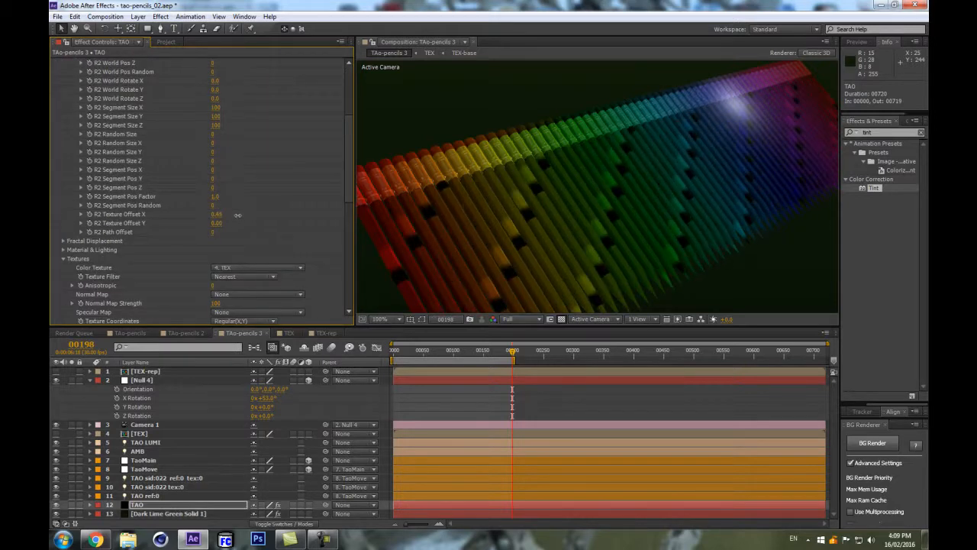
key(ctrl+z)
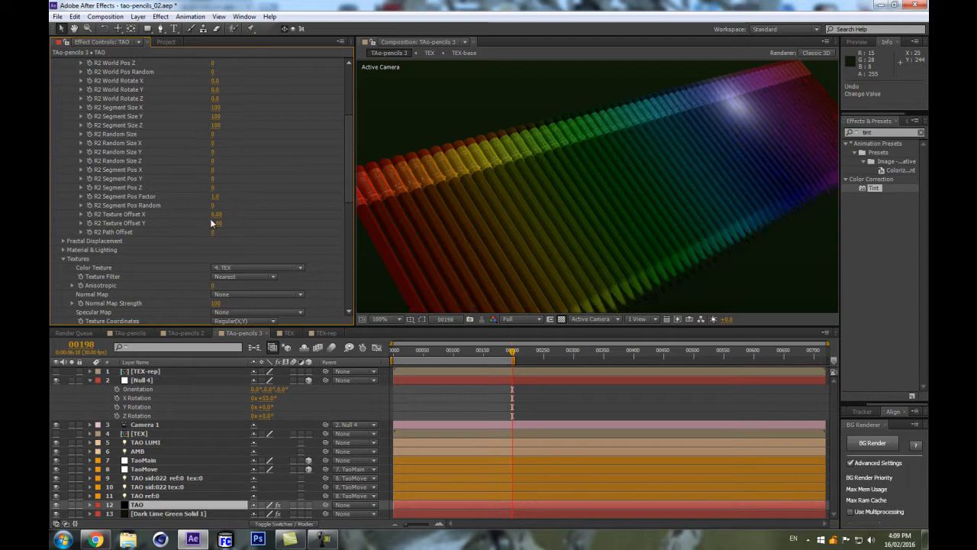
mouse_move(219, 222)
mouse_down()
mouse_move(240, 221)
mouse_move(216, 222)
mouse_up()
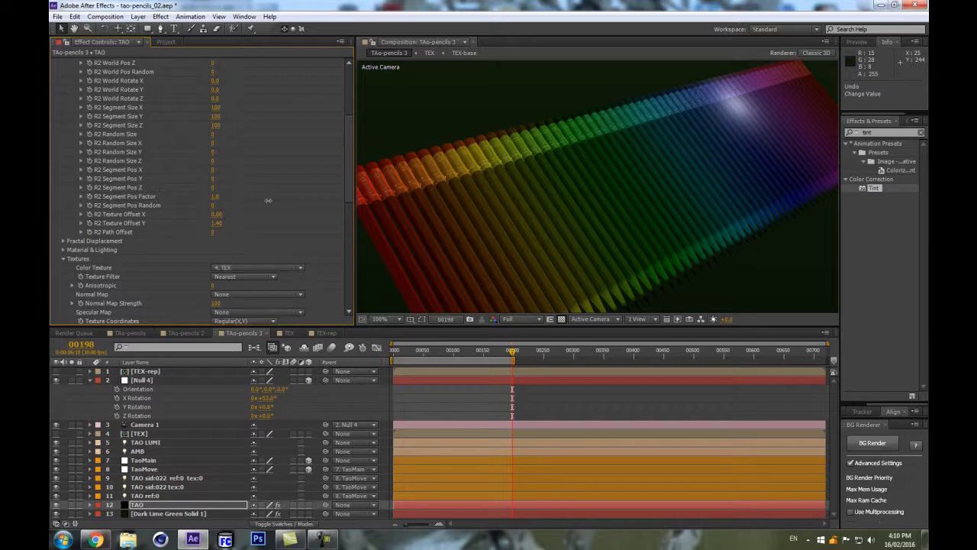
key(ctrl+z)
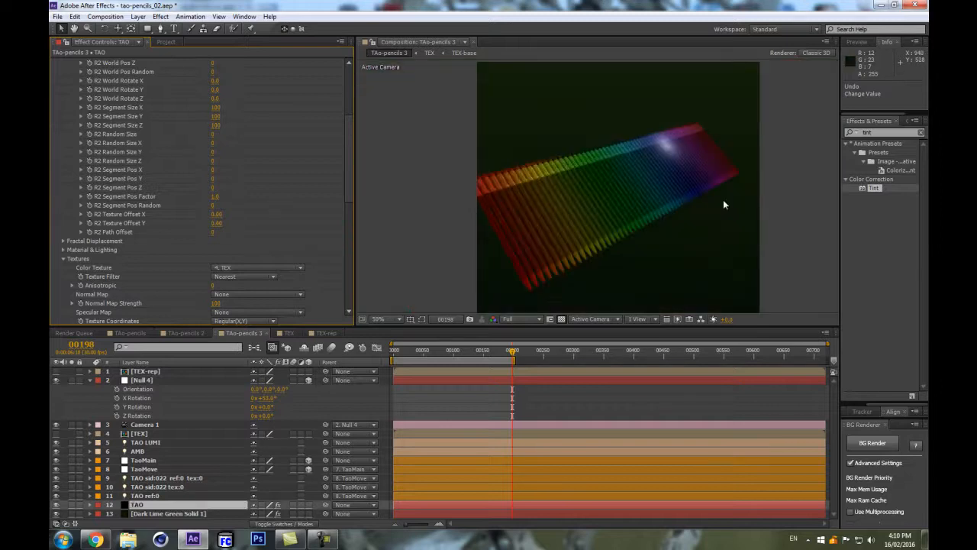
- Compare the rainbow ramp in TEX-rep with the pencil row in TAo-pencils 3 and the desaturated TEX texture
double_click(155, 372)
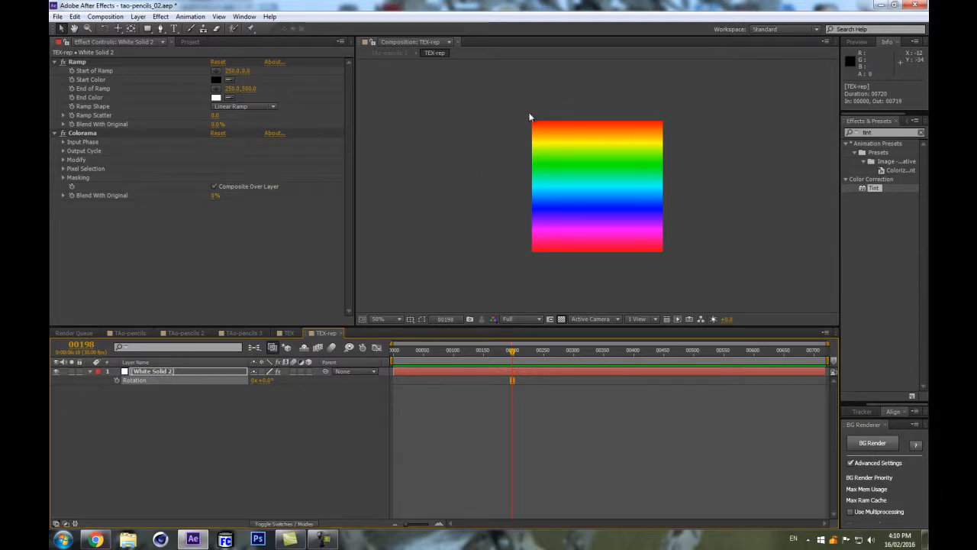
click(255, 346)
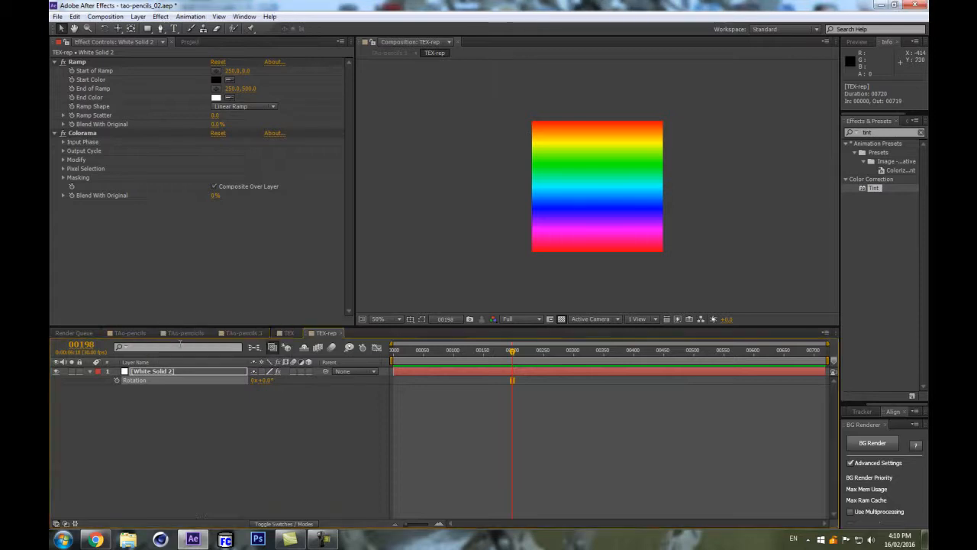
click(183, 345)
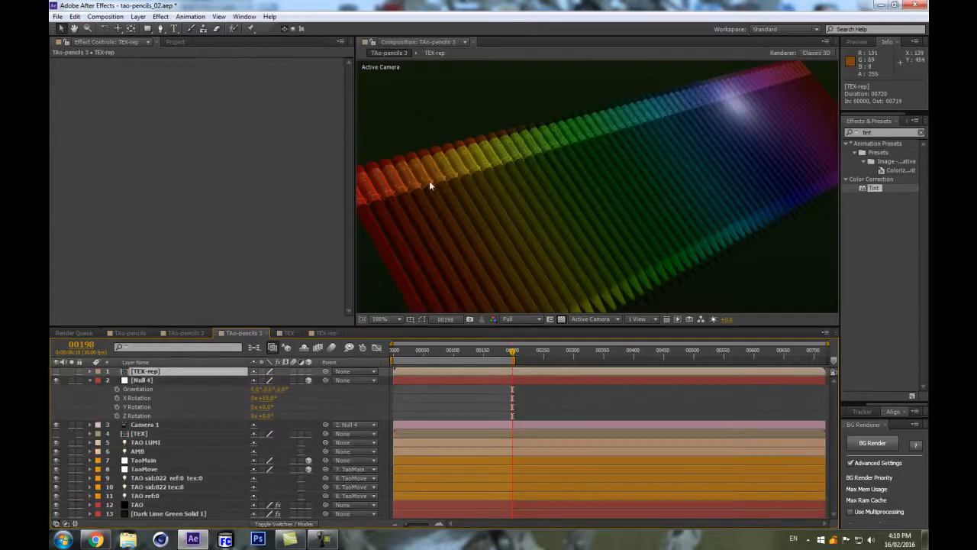
double_click(140, 433)
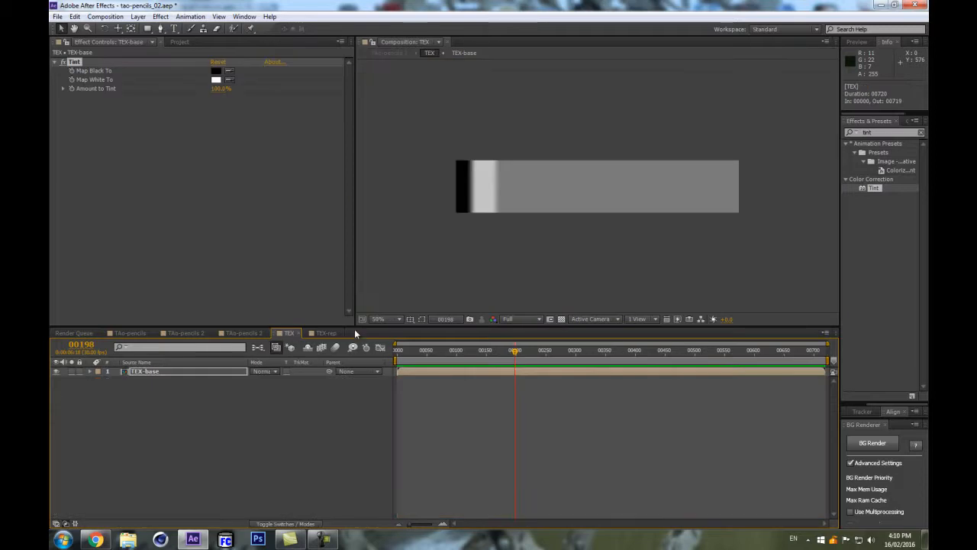
- Turn off Interpolate Palette in the TEX-rep Colorama effect and check the pencil row in TAo-pencils 3
click(326, 334)
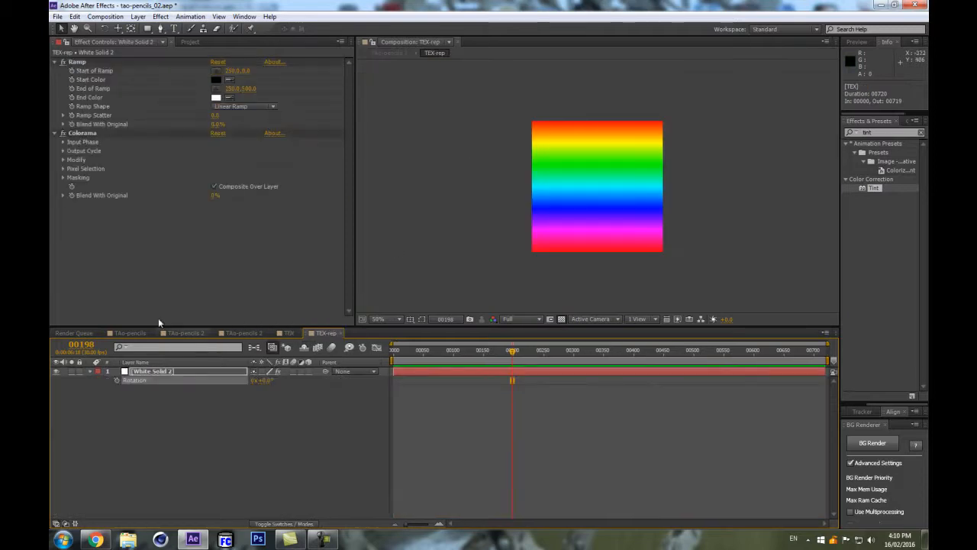
click(64, 151)
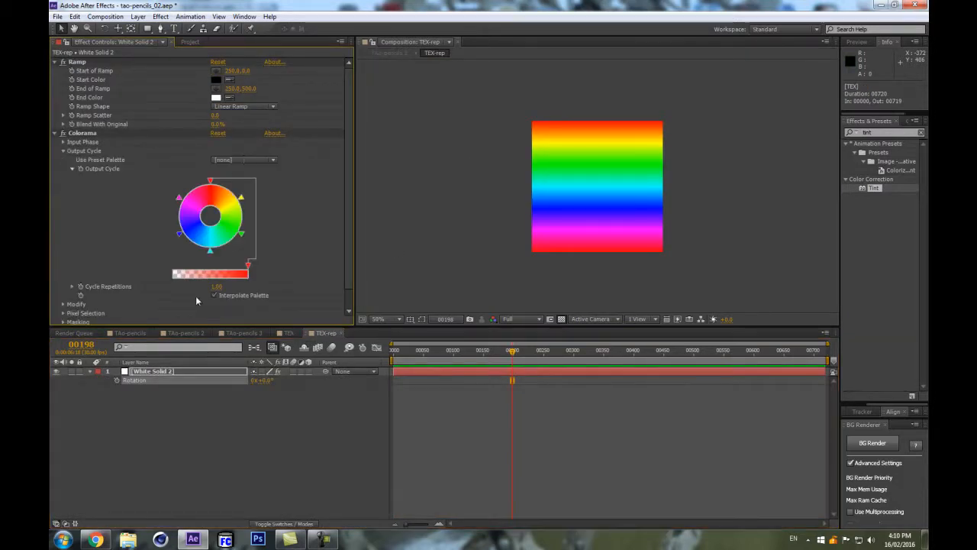
click(214, 294)
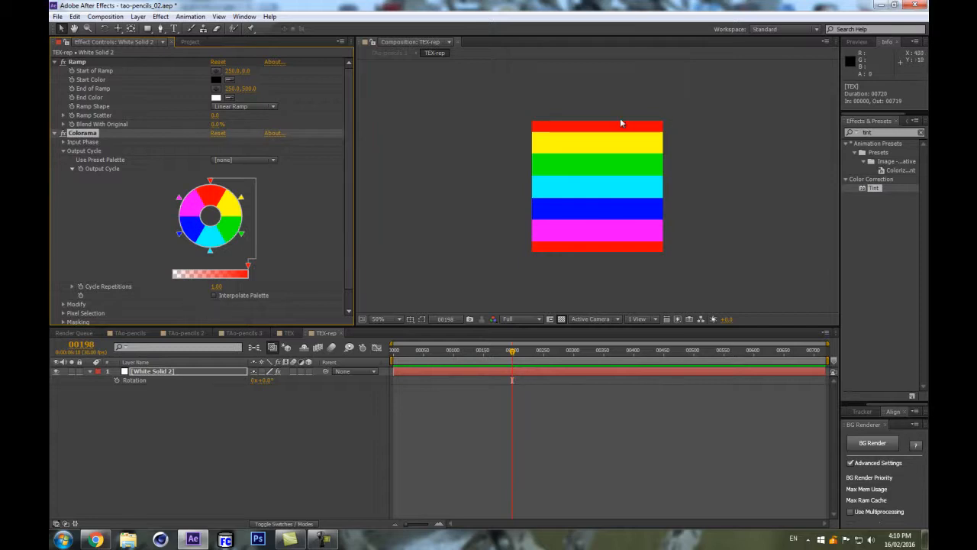
click(243, 333)
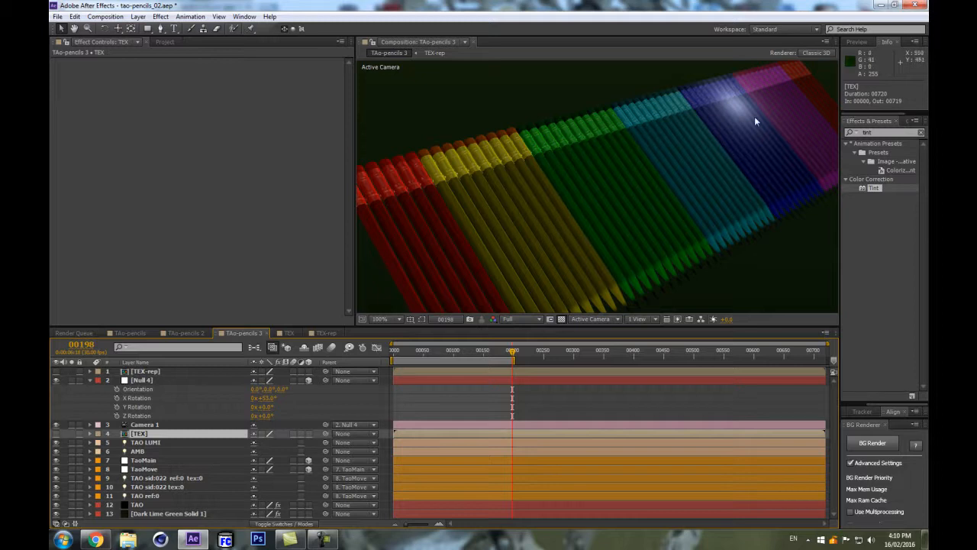
scroll(534, 221, down, 2)
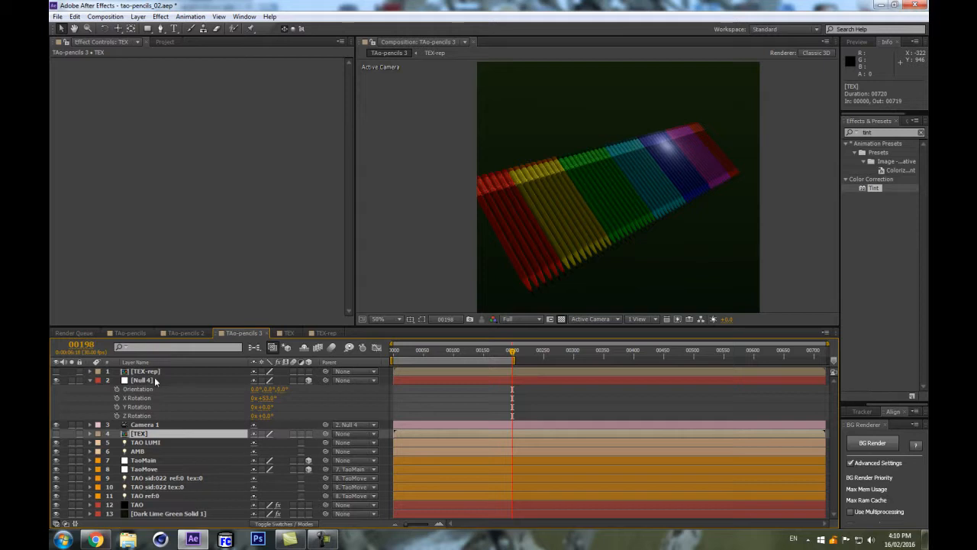
- Try a Colorama Phase Shift of about 147° on the solid in TEX-rep, undoing the change
click(145, 372)
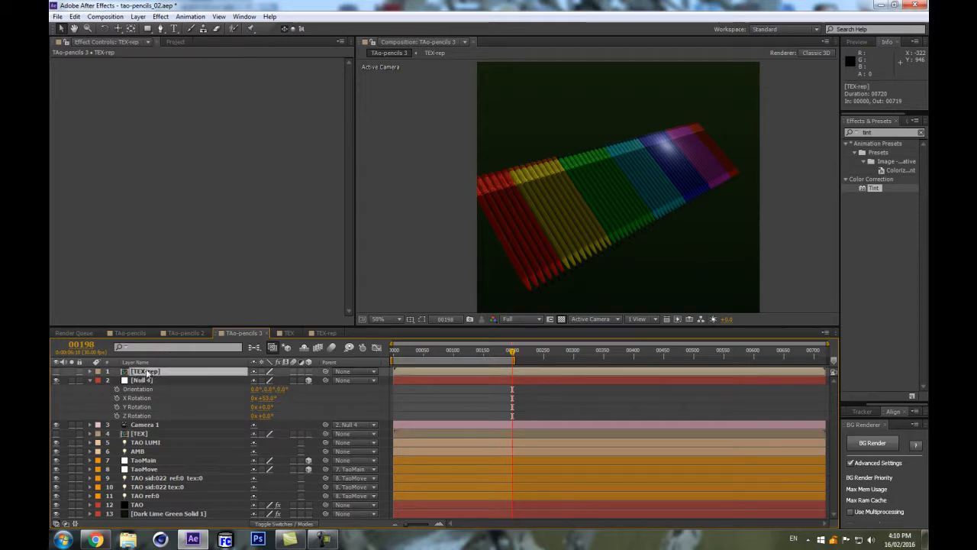
double_click(147, 373)
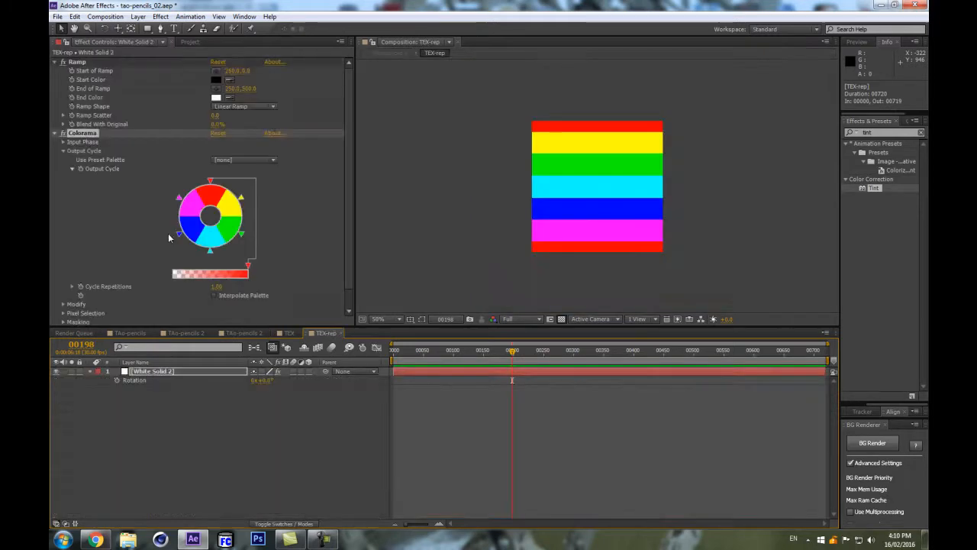
click(64, 142)
drag(216, 203, 459, 154)
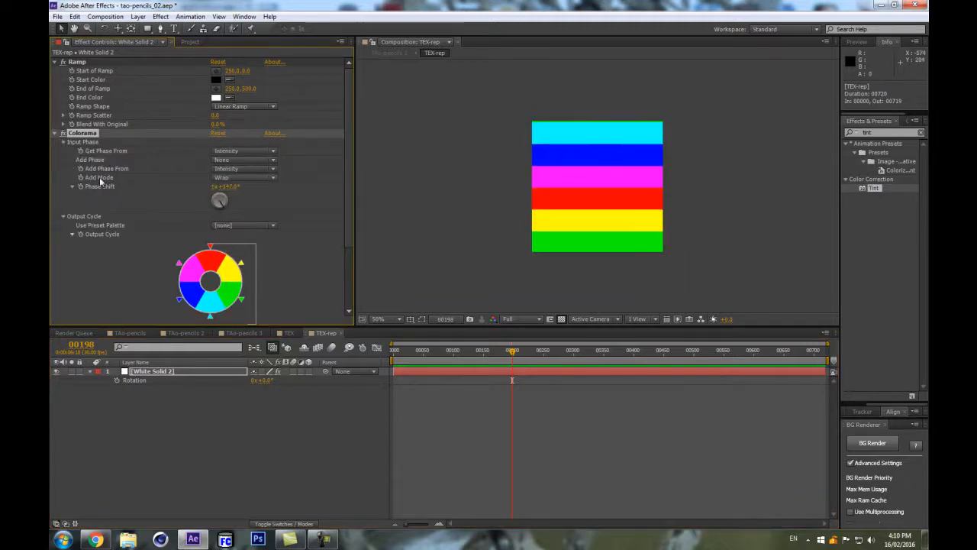
key(ctrl+z)
- Raise Colorama's Cycle Repetitions to 6.50 and inspect the pencil row up close and as a whole in TAo-pencils 3
scroll(137, 241, down, 1)
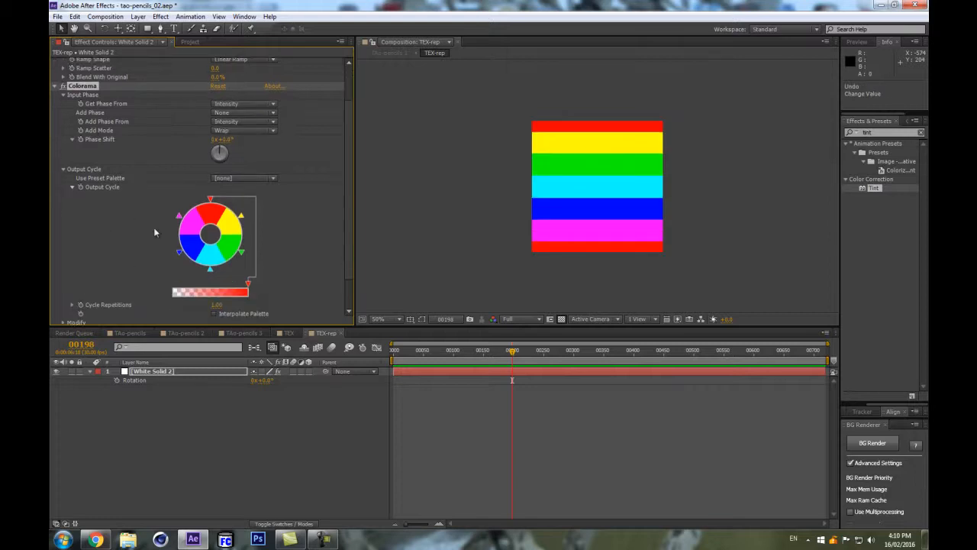
scroll(81, 273, down, 1)
drag(219, 286, 250, 282)
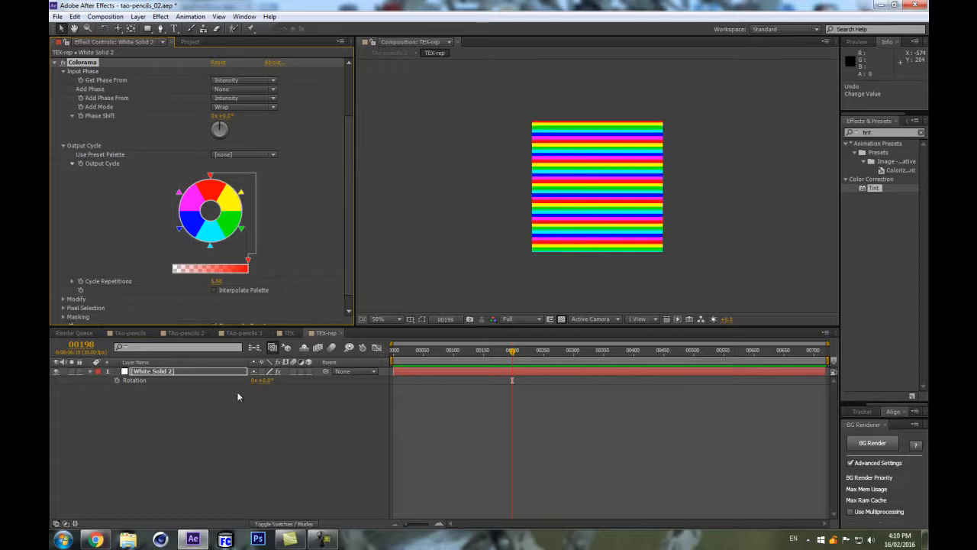
click(243, 332)
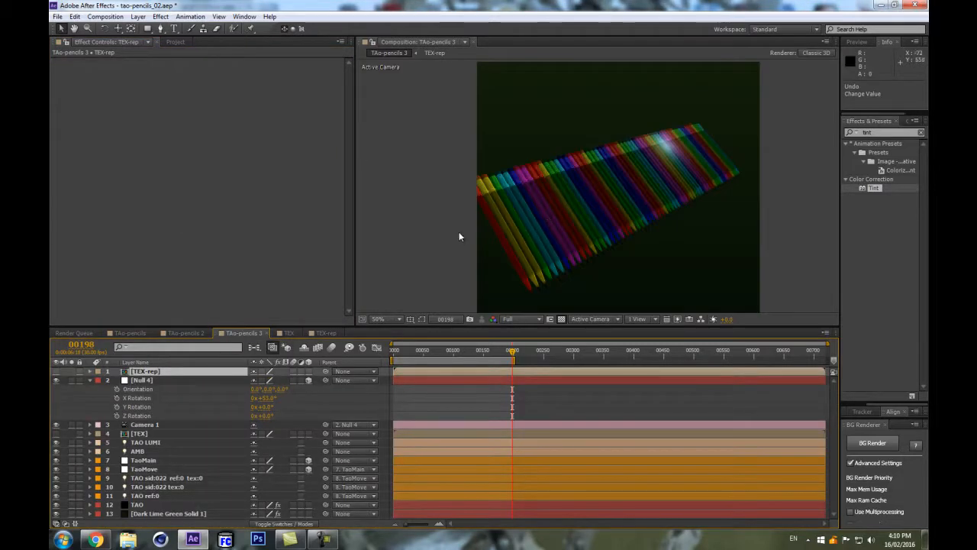
key(period)
key(comma)
key(period)
key(comma)
- Set Cycle Repetitions back to 1 and re-enable Interpolate Palette in TEX-rep's Colorama, returning to TAo-pencils 3
double_click(156, 372)
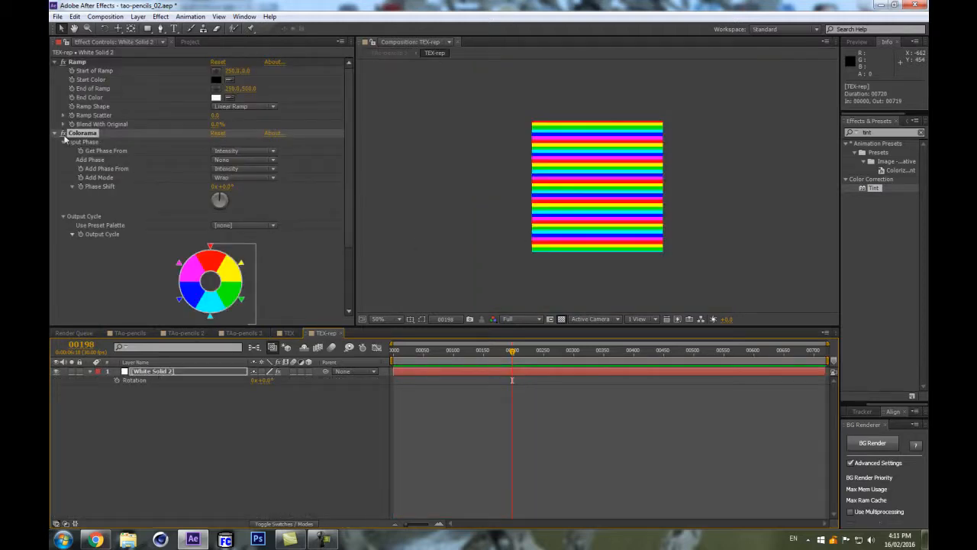
scroll(246, 249, down, 3)
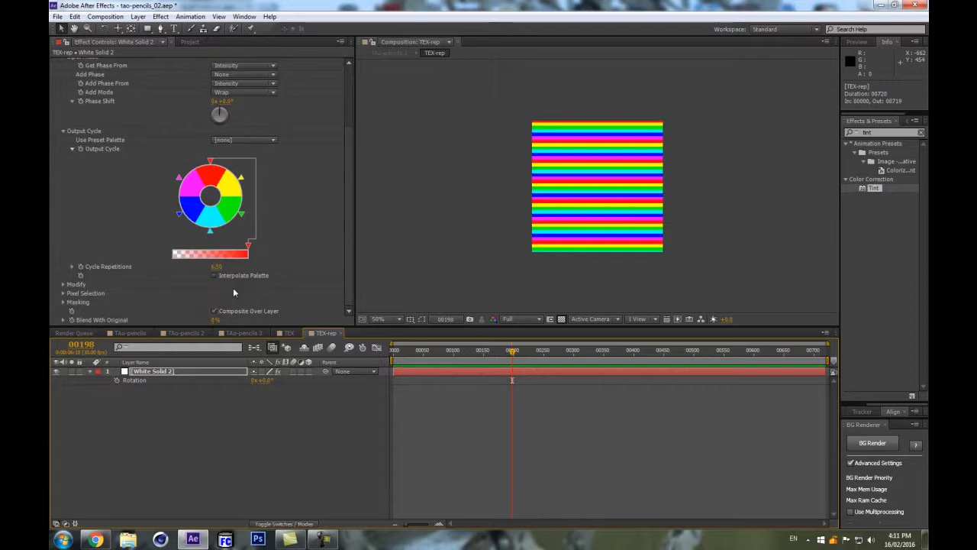
click(217, 267)
text(1)
key(Return)
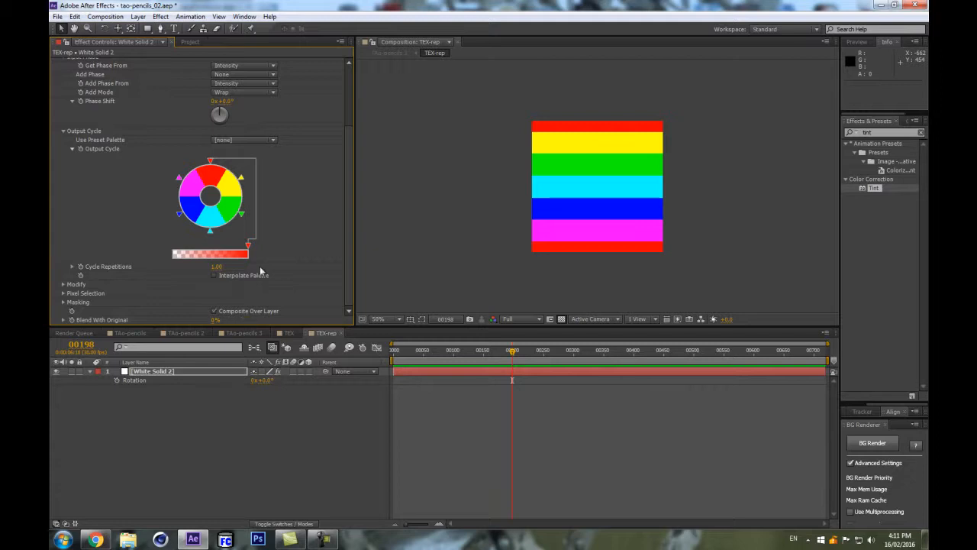
click(237, 275)
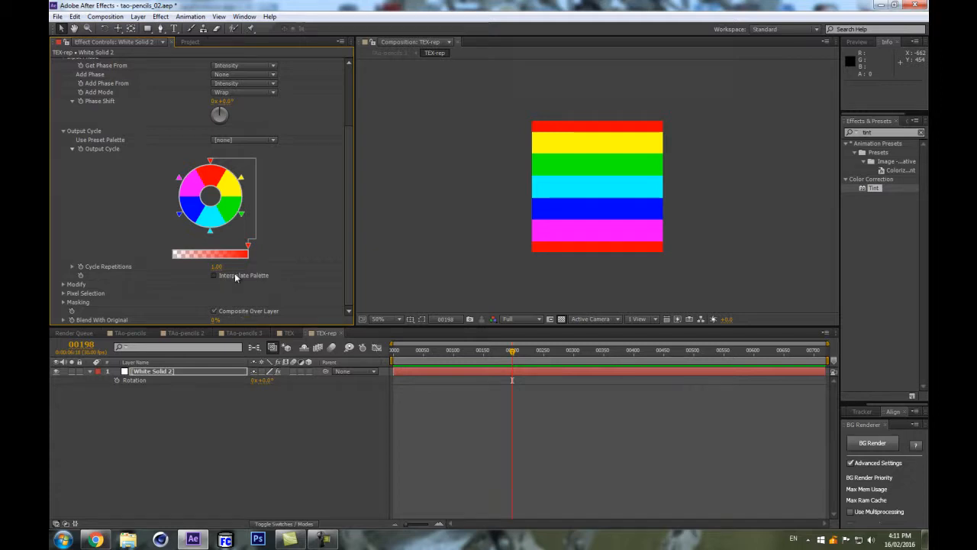
click(253, 348)
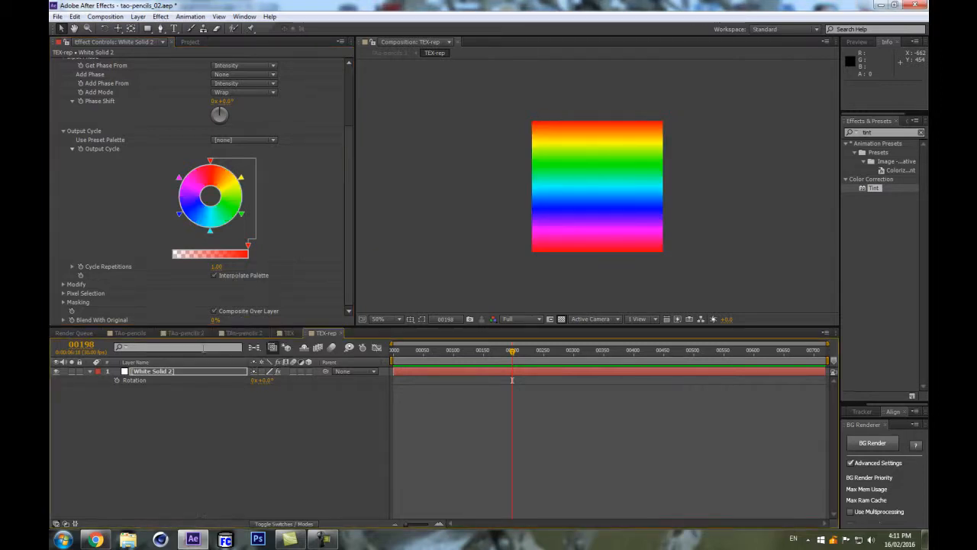
click(203, 350)
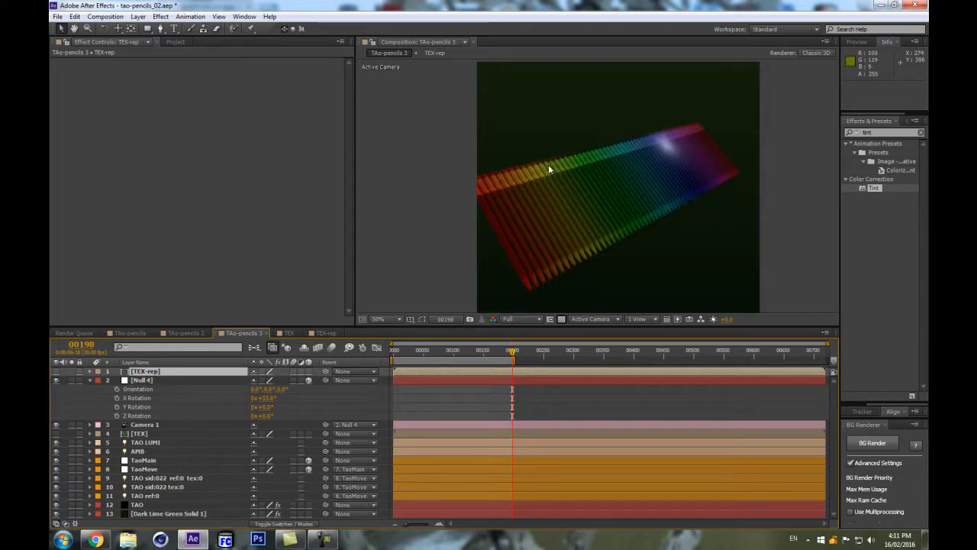
scroll(563, 187, up, 2)
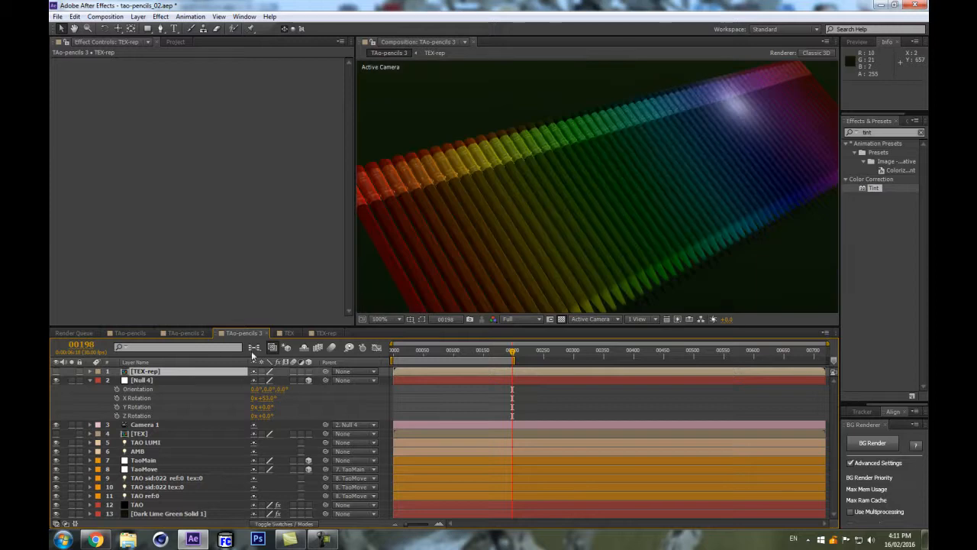
- Collapse the Null 4 properties, duplicate the TEX-rep composition in the project and open the copy
click(89, 380)
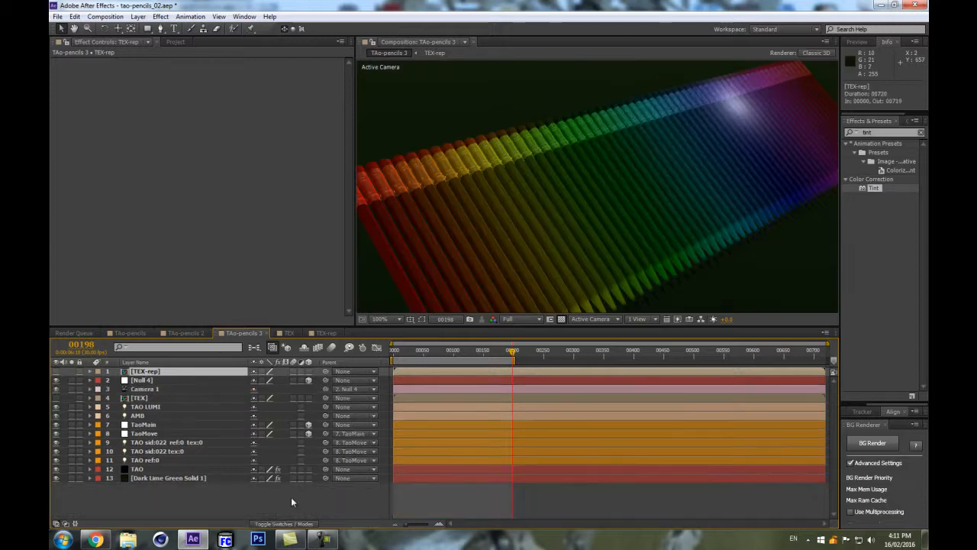
click(178, 41)
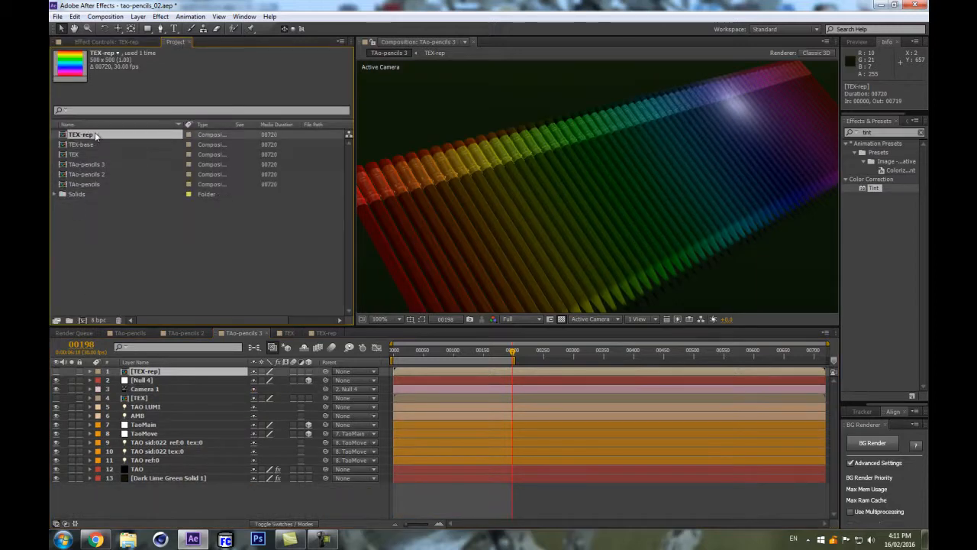
key(ctrl+d)
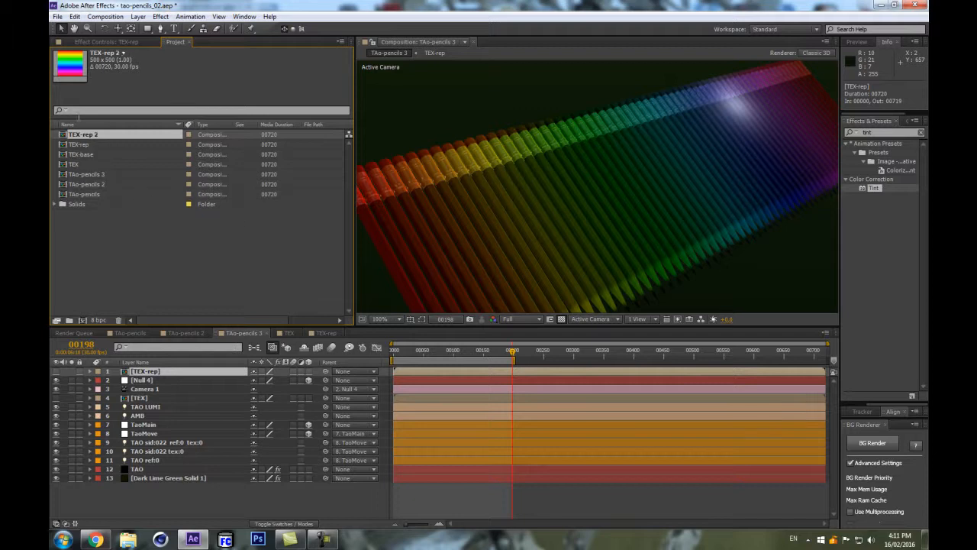
double_click(84, 134)
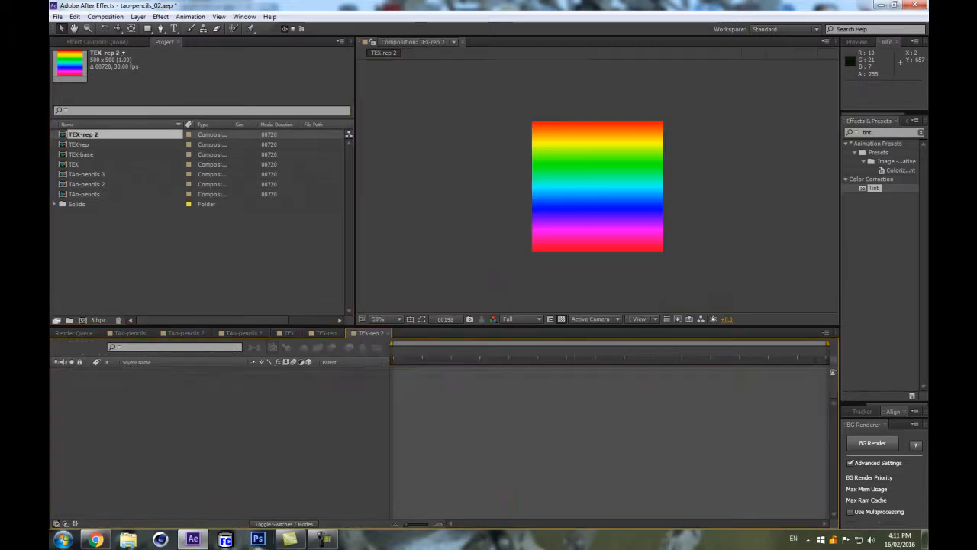
click(142, 370)
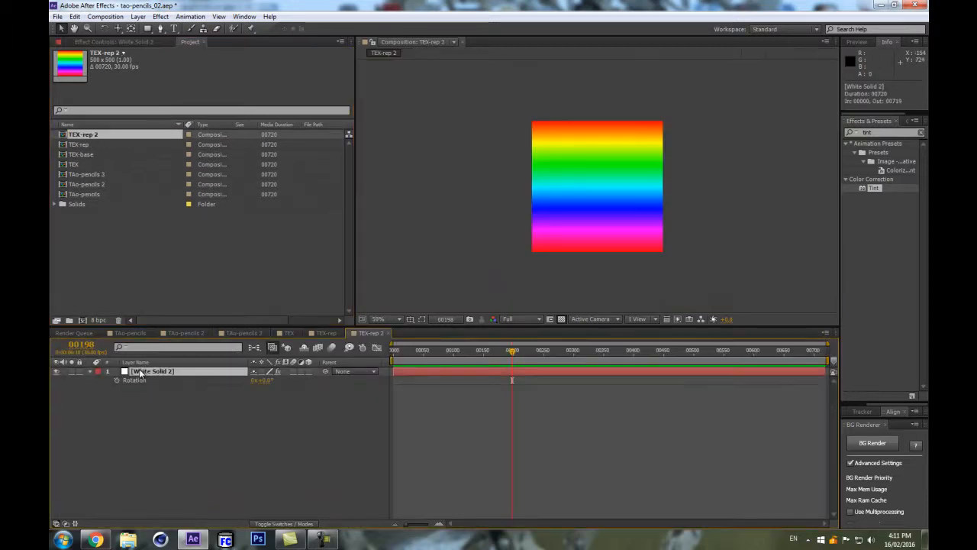
- Check the TEX-base composition and add it to TEX-rep 2 as a layer above the rainbow solid
double_click(90, 155)
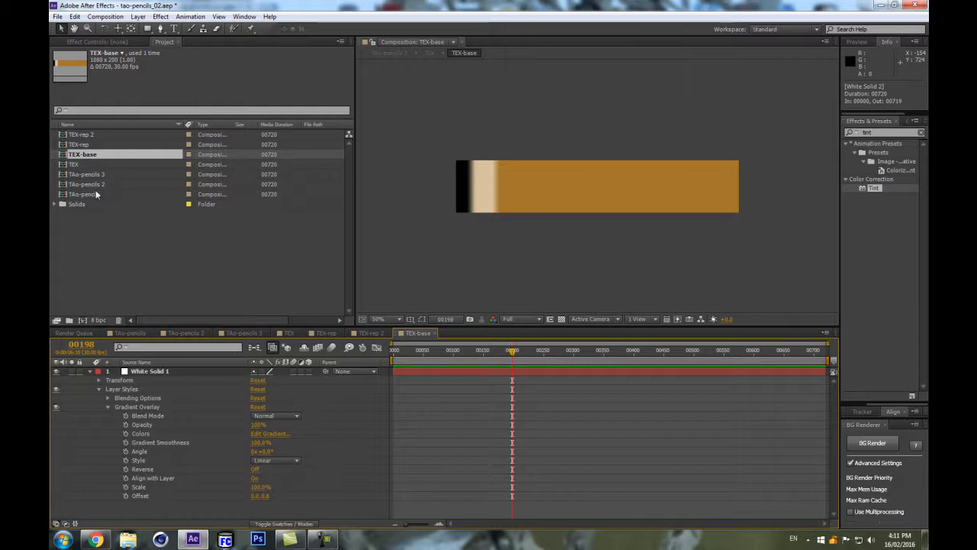
double_click(80, 134)
drag(90, 157, 138, 371)
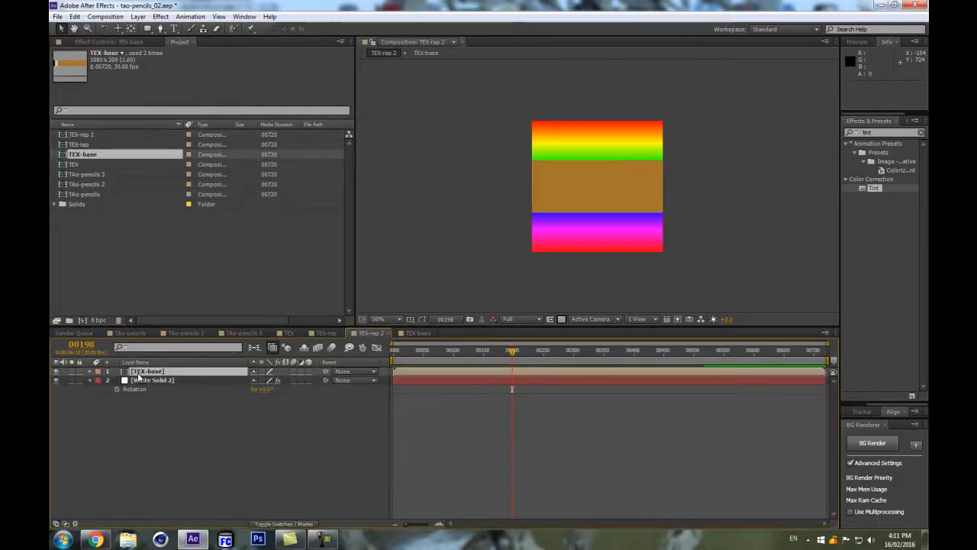
- Show the TEX-base layer's Scale and fit the layer to the width of the composition
key(s)
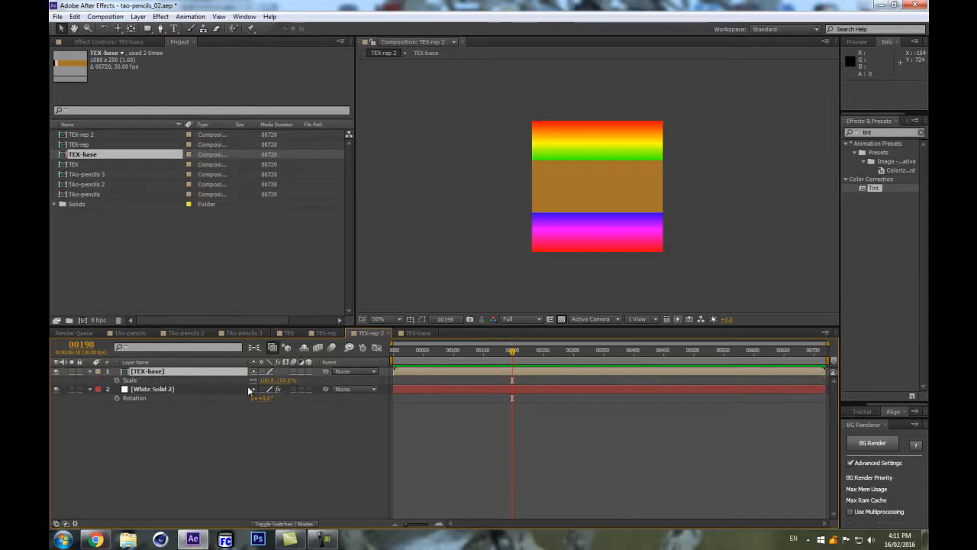
right_click(199, 372)
mouse_move(236, 189)
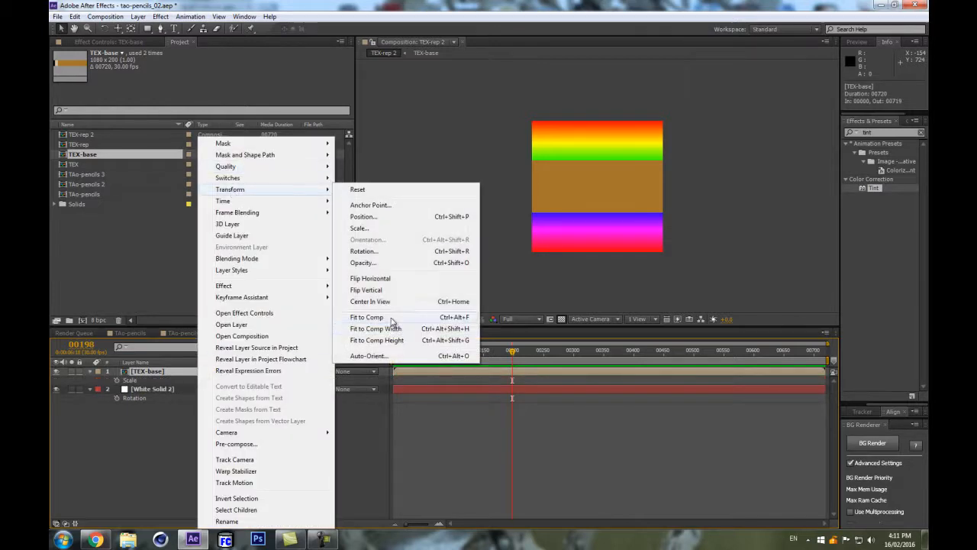
click(387, 329)
- Try fitting the TEX-base layer to the composition's height
right_click(214, 376)
mouse_move(320, 190)
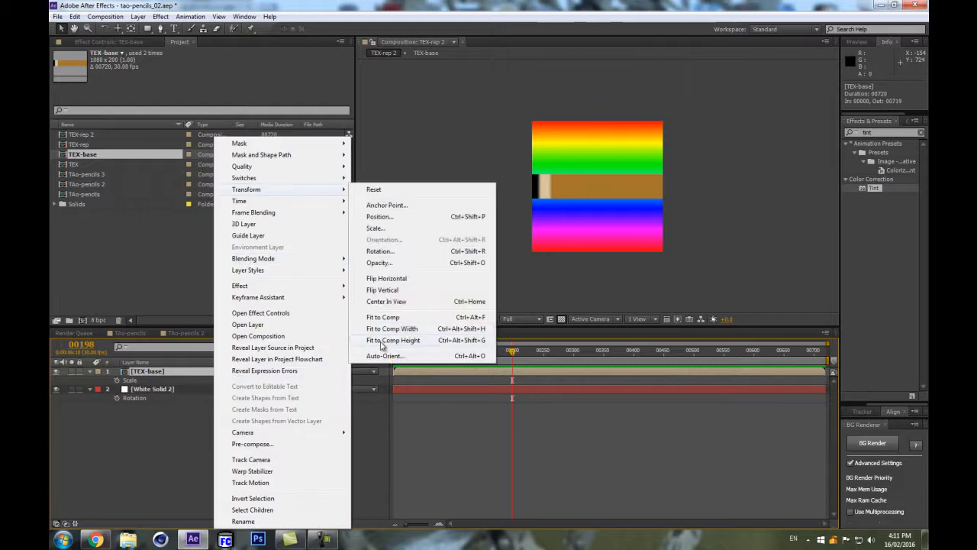
click(387, 338)
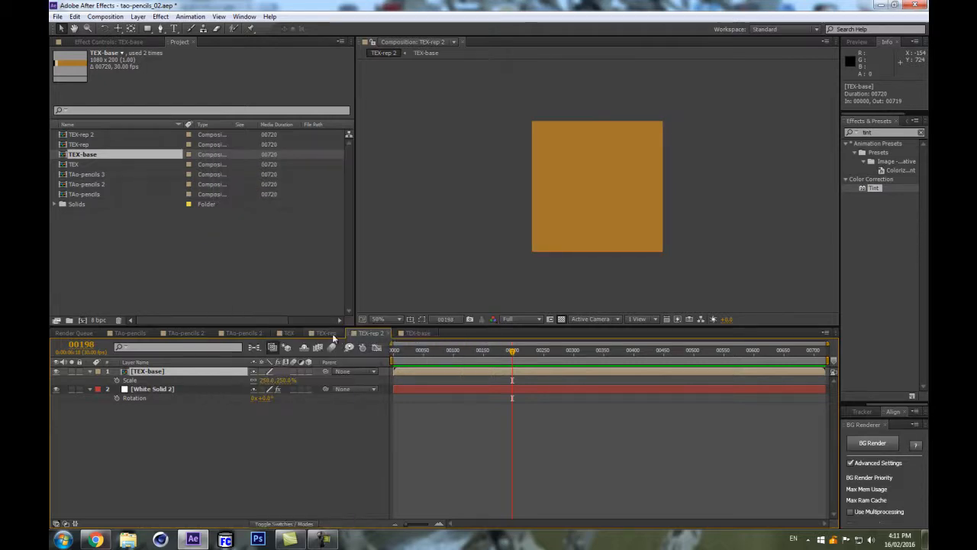
- Unlink the TEX-base layer's Scale, stretch only its height to about 259% and apply the Tint effect to the layer
click(254, 380)
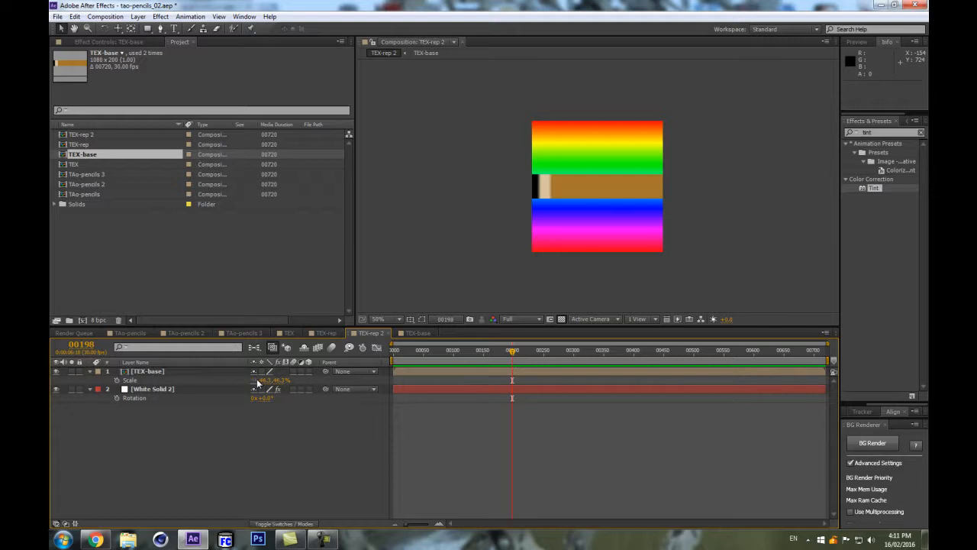
drag(282, 382, 387, 372)
drag(872, 188, 153, 371)
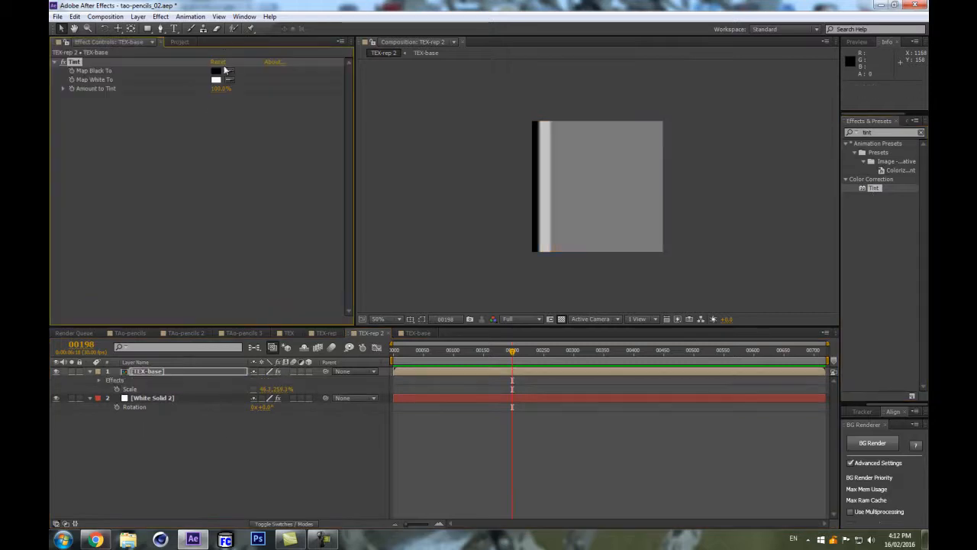
- Draw a rectangular mask over the gray body area of the TEX-base layer, excluding the pencil tip, and set it to Subtract
click(59, 372)
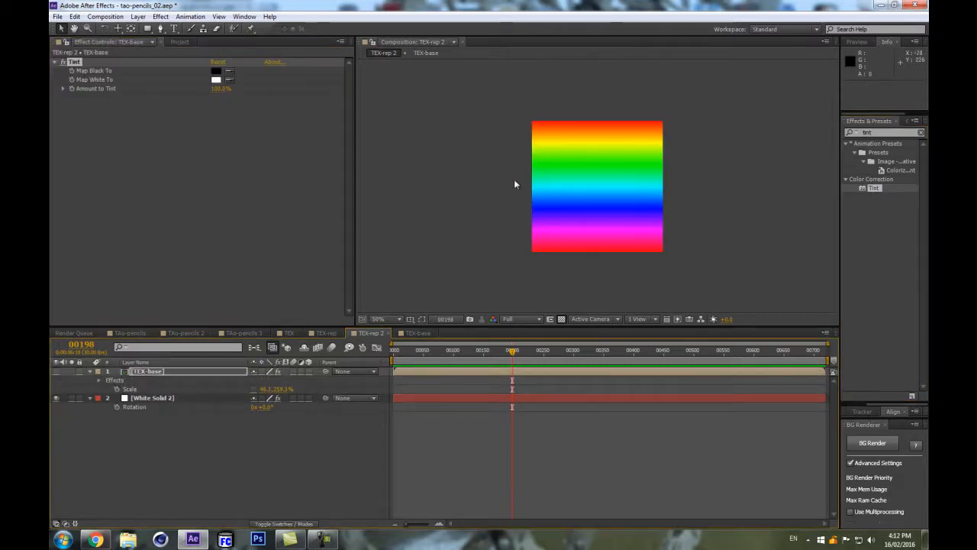
click(55, 371)
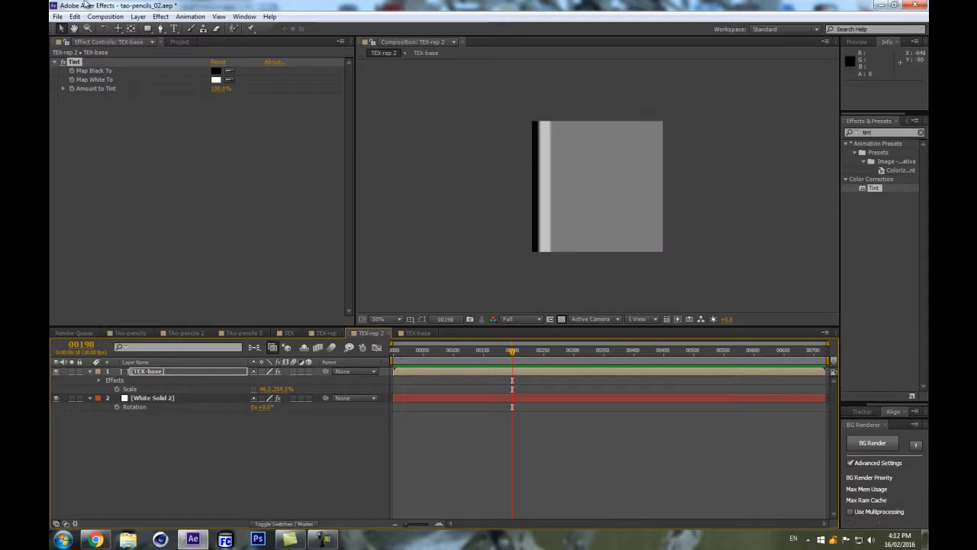
click(149, 29)
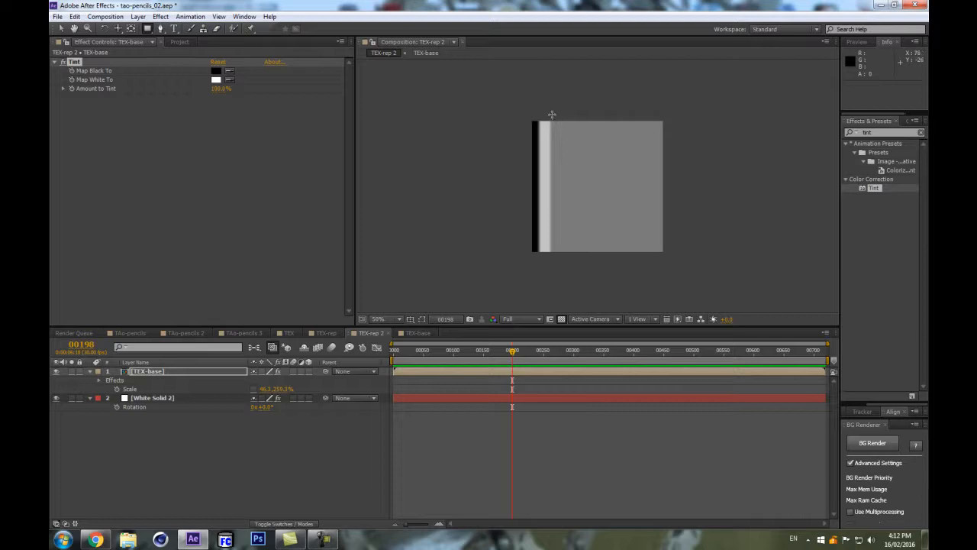
drag(550, 114, 730, 276)
click(278, 389)
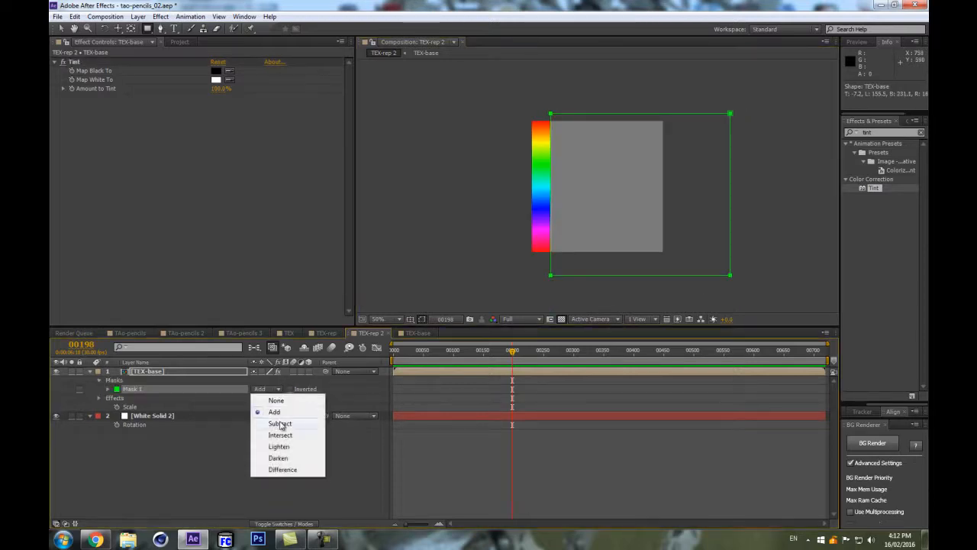
click(279, 425)
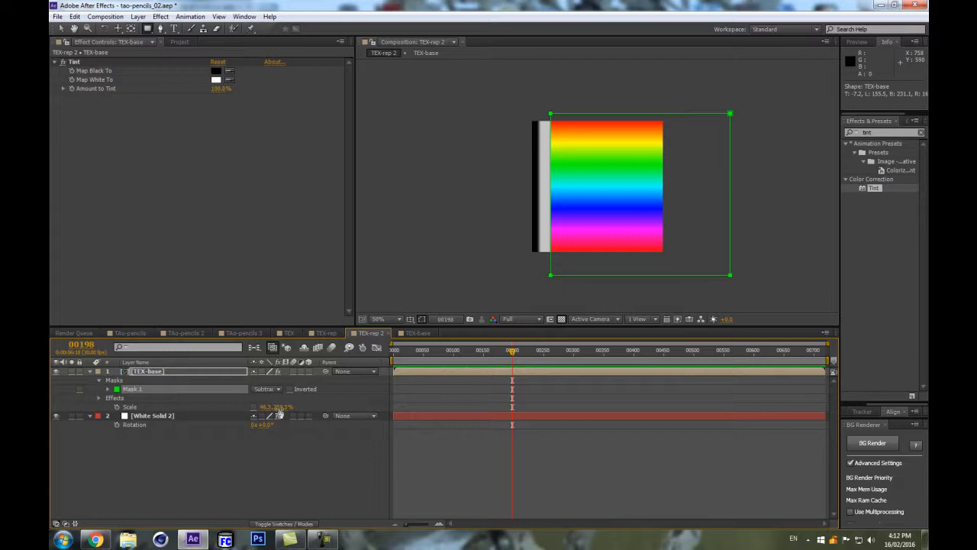
- Feather the TEX-base layer's mask to 89 pixels to soften its edge against the rainbow
key(f)
drag(272, 388, 406, 433)
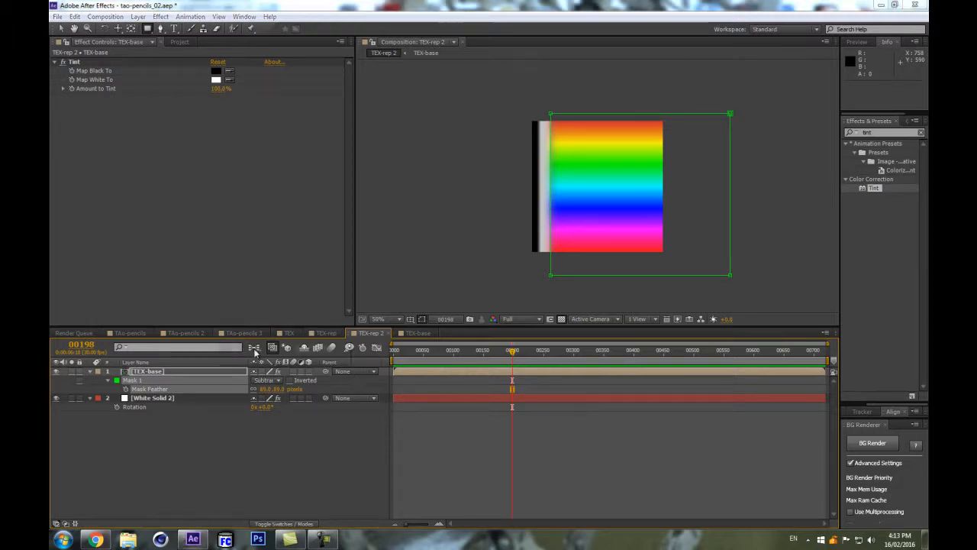
click(203, 413)
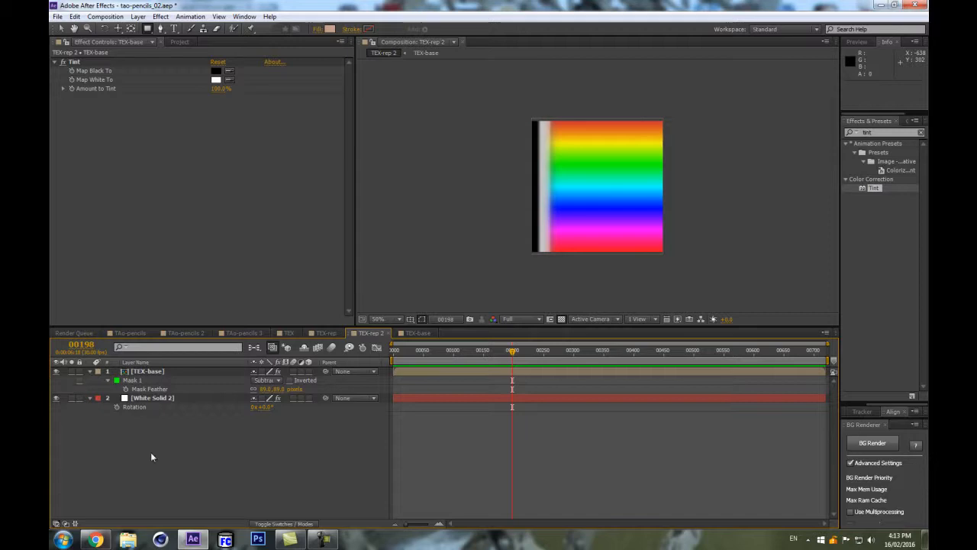
- Open the TAo-pencils 3 composition, add TEX-rep 2 as its topmost layer and hide that layer
click(174, 42)
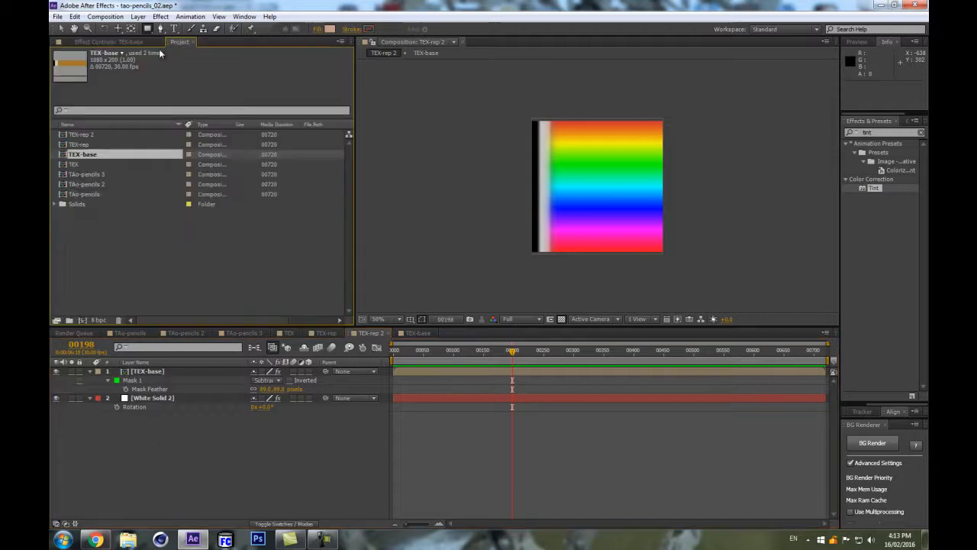
double_click(87, 175)
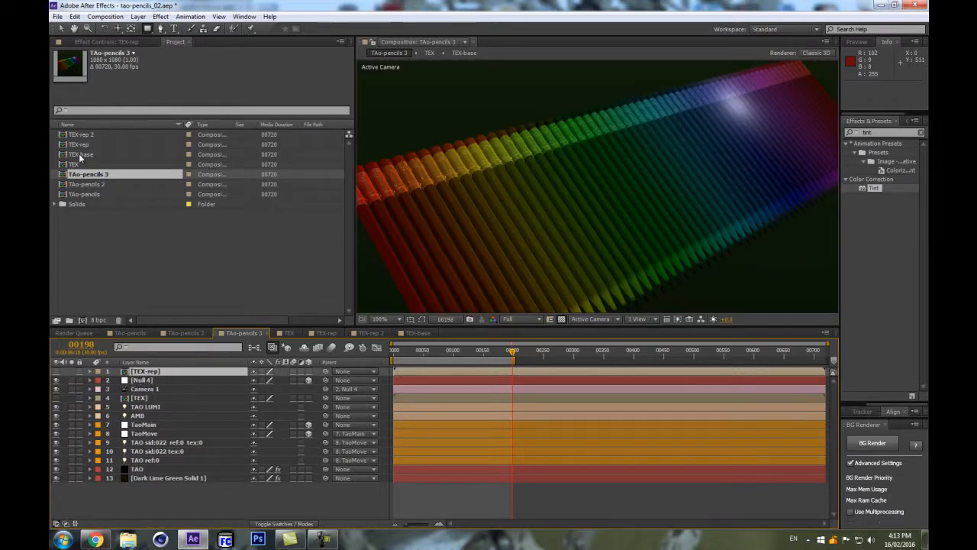
drag(81, 135, 158, 368)
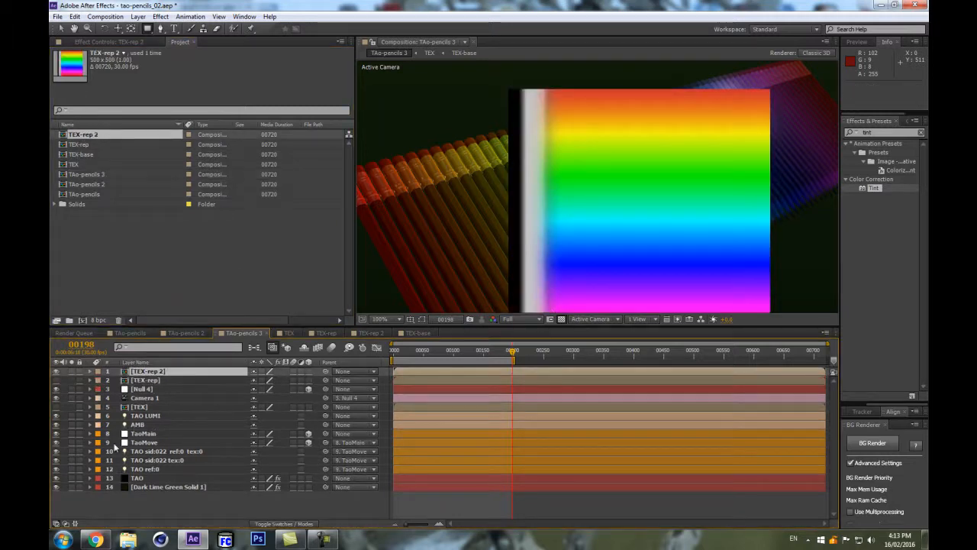
click(56, 371)
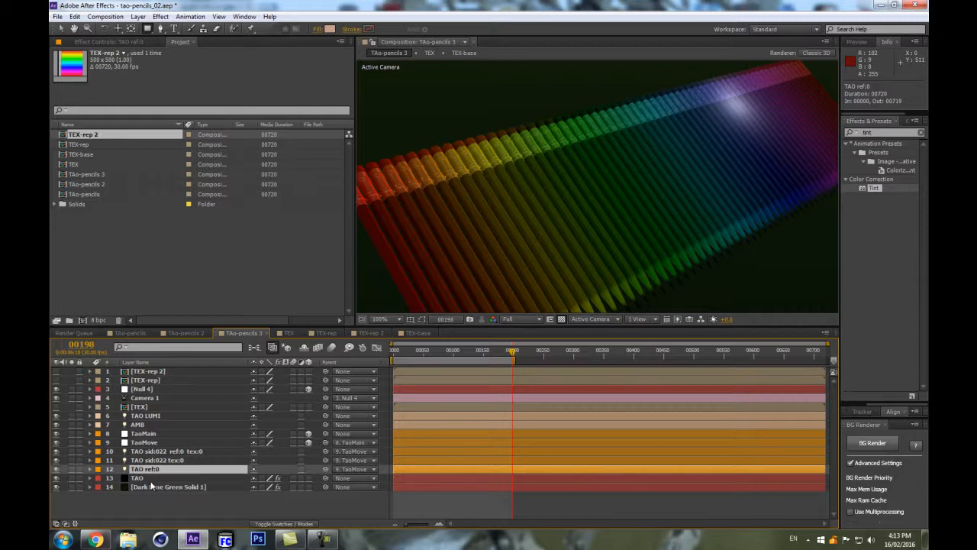
- Set the Repeater Color Layer of the TAO layer's Tao effect to None
click(138, 477)
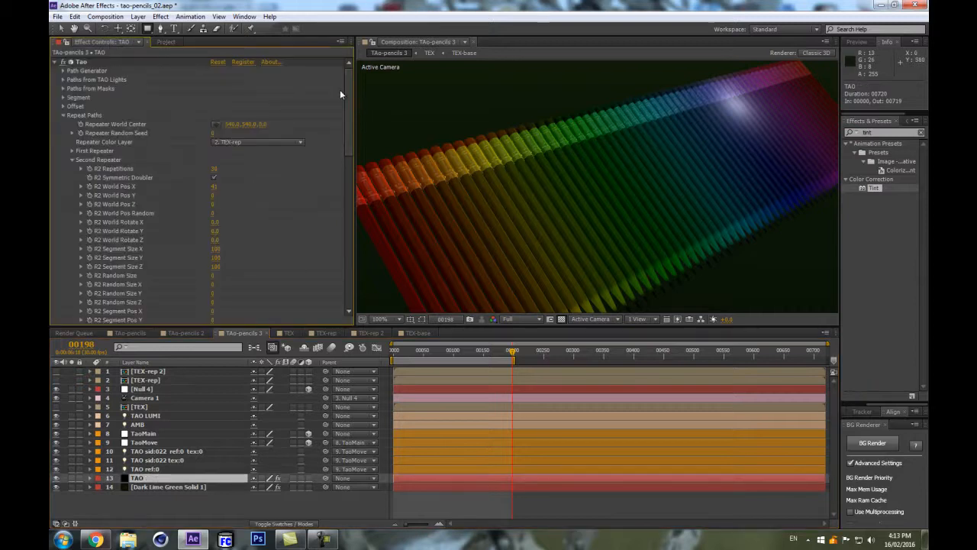
click(228, 142)
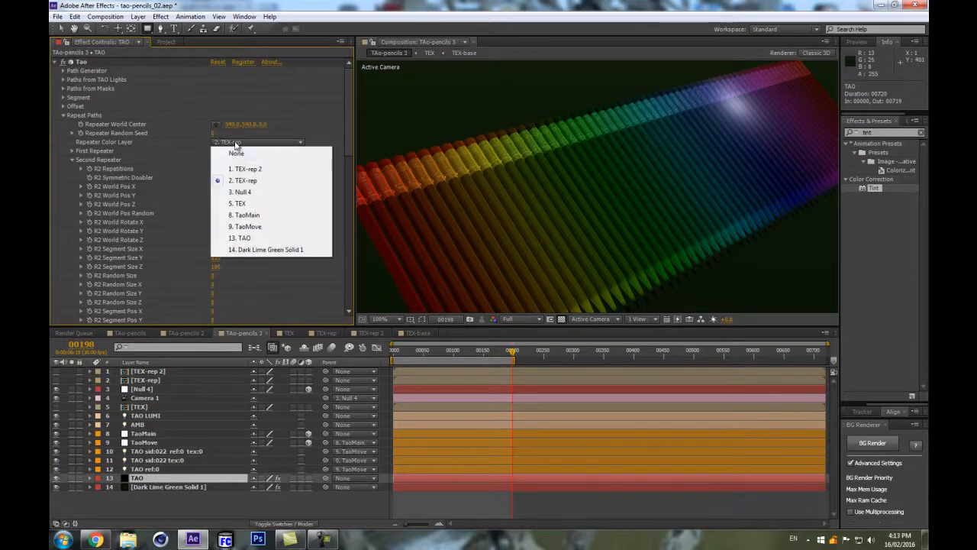
click(226, 152)
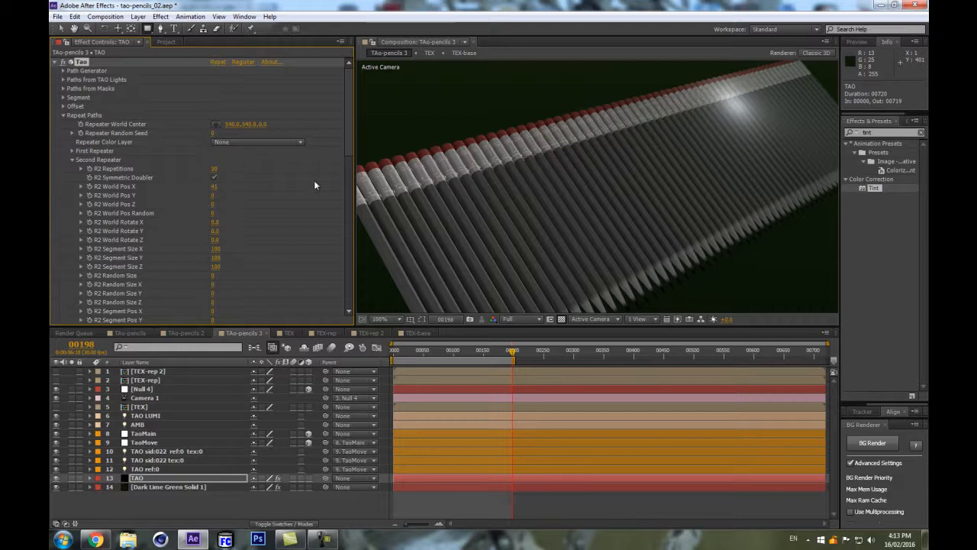
mouse_move(409, 244)
mouse_down()
mouse_move(448, 163)
mouse_move(458, 170)
mouse_move(454, 160)
mouse_up()
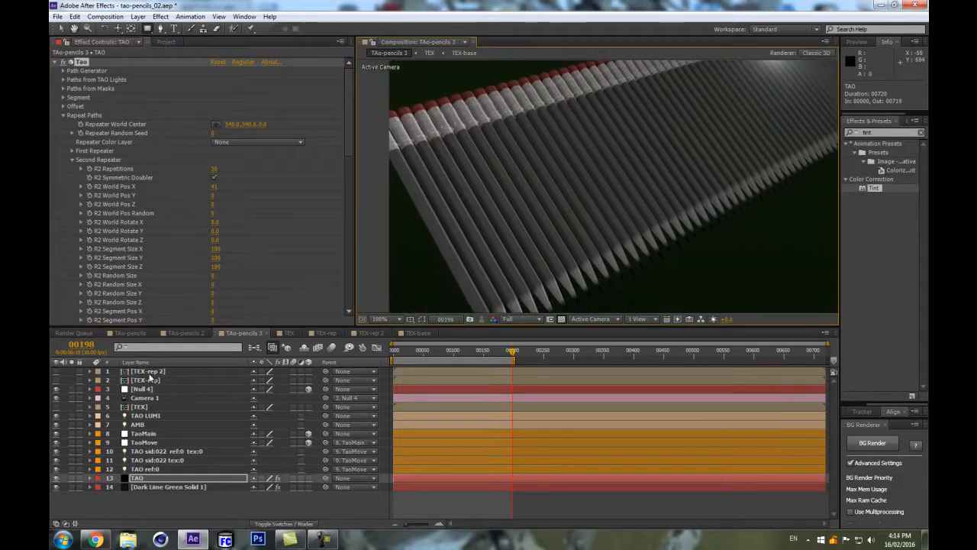
- Set the Tao effect's Color Texture to the TEX-rep 2 layer
drag(346, 134, 349, 219)
click(251, 172)
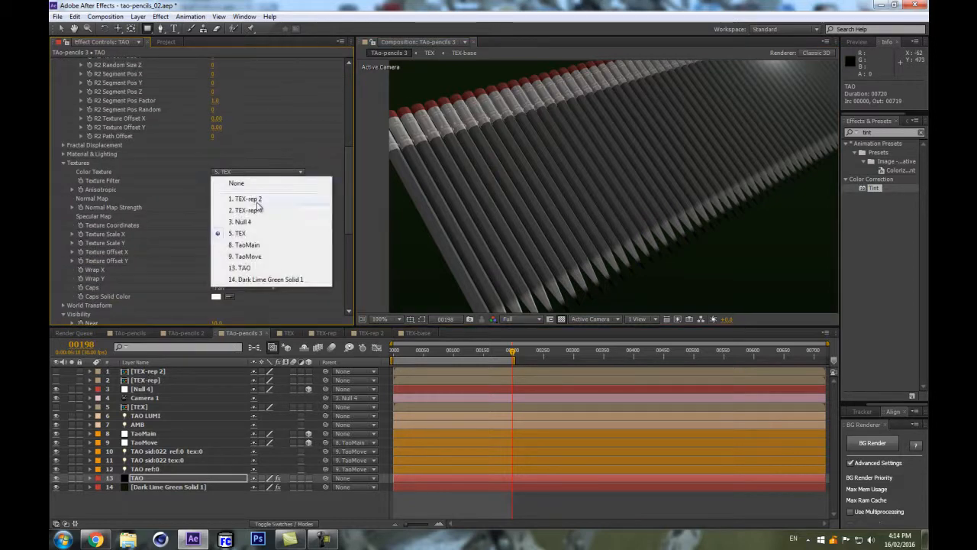
click(257, 200)
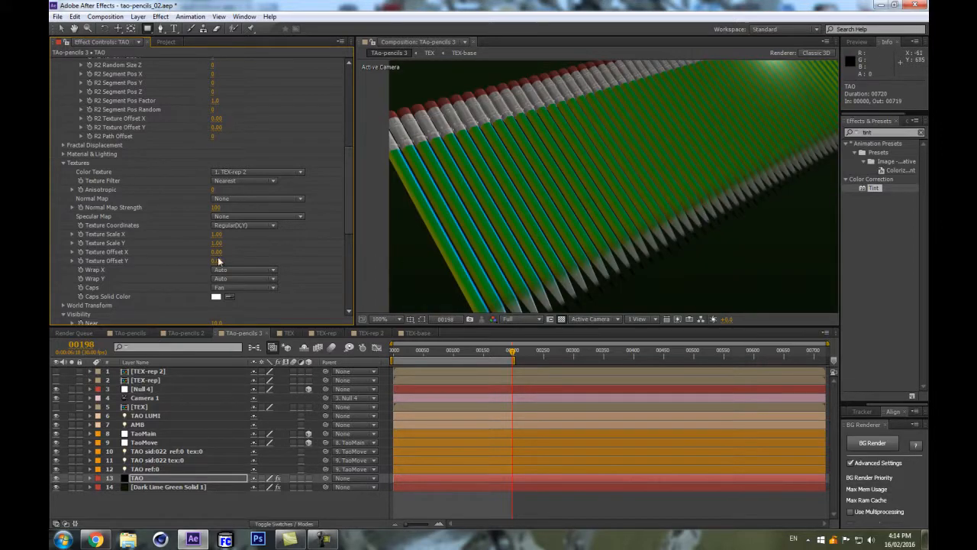
- Try a Texture Scale X of about 1.9 and a Texture Scale Y of 2.31, undoing each change
drag(280, 221, 282, 221)
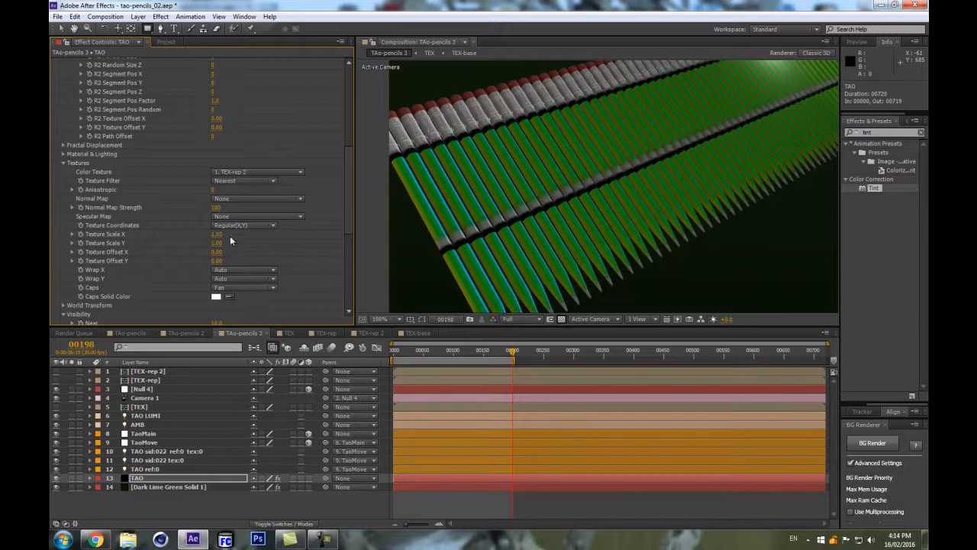
key(ctrl+z)
drag(217, 244, 284, 229)
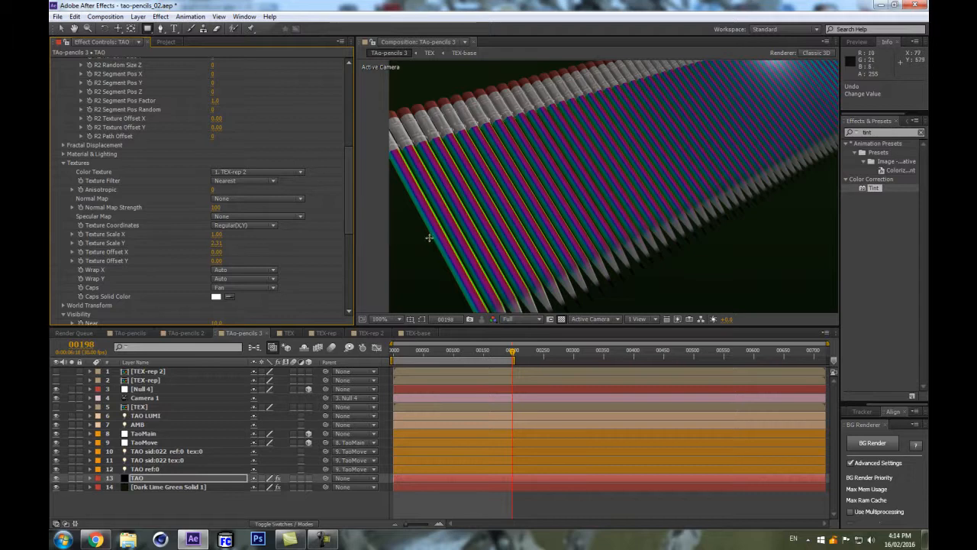
key(ctrl+z)
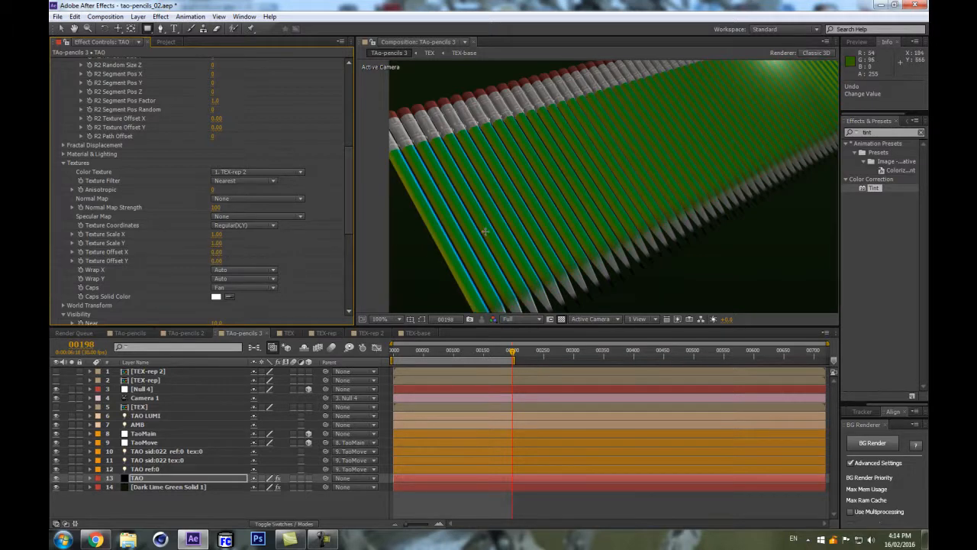
- Try the X, N.z Squared and the X, Fractal Y options for the Tao effect's Texture Coordinates
click(250, 224)
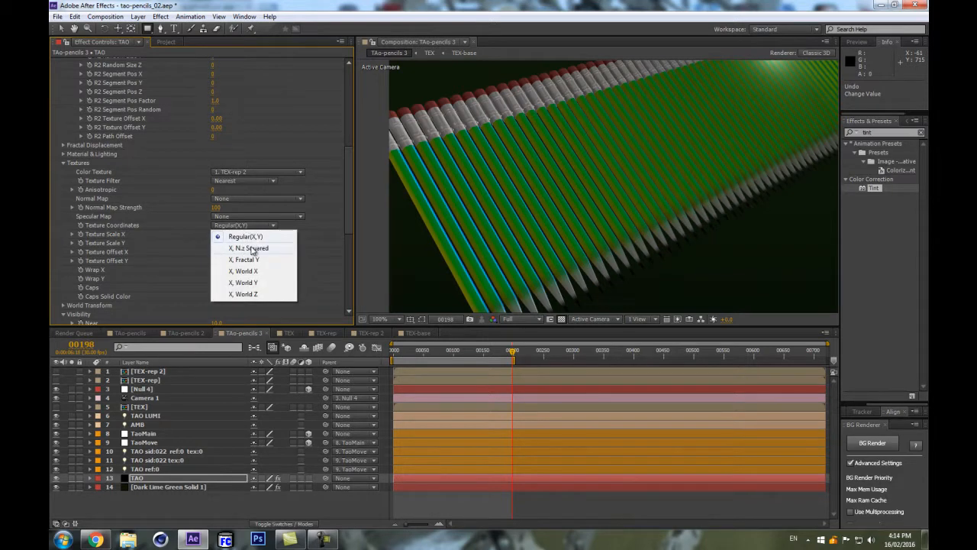
click(239, 250)
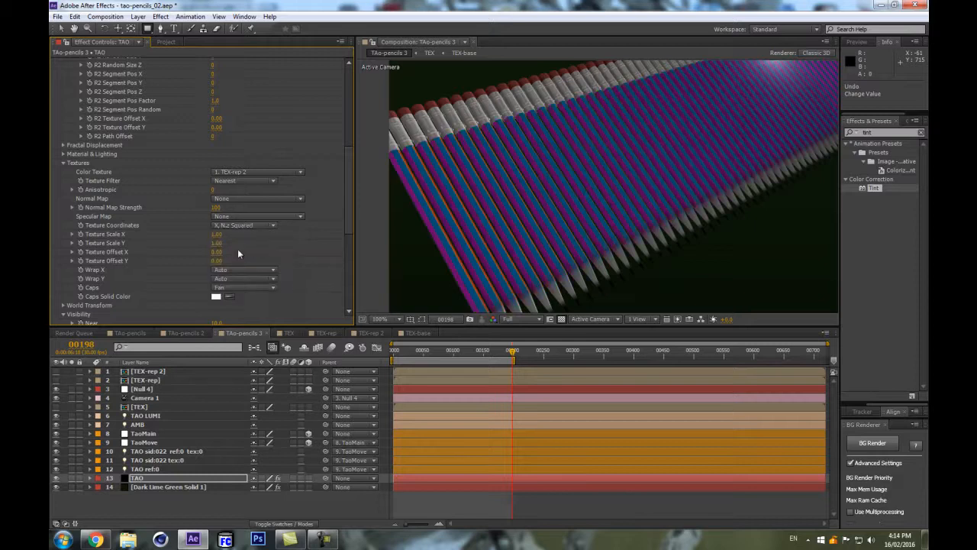
click(237, 225)
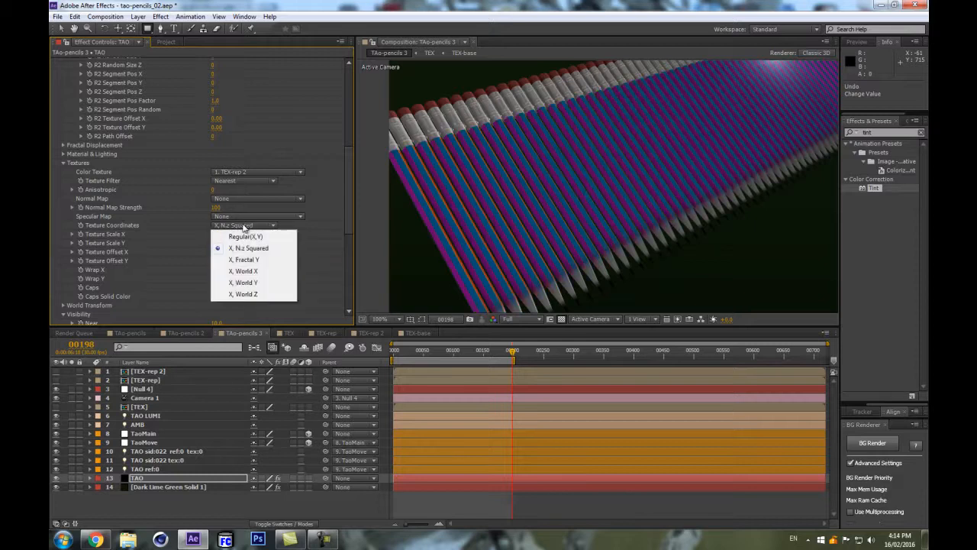
click(246, 258)
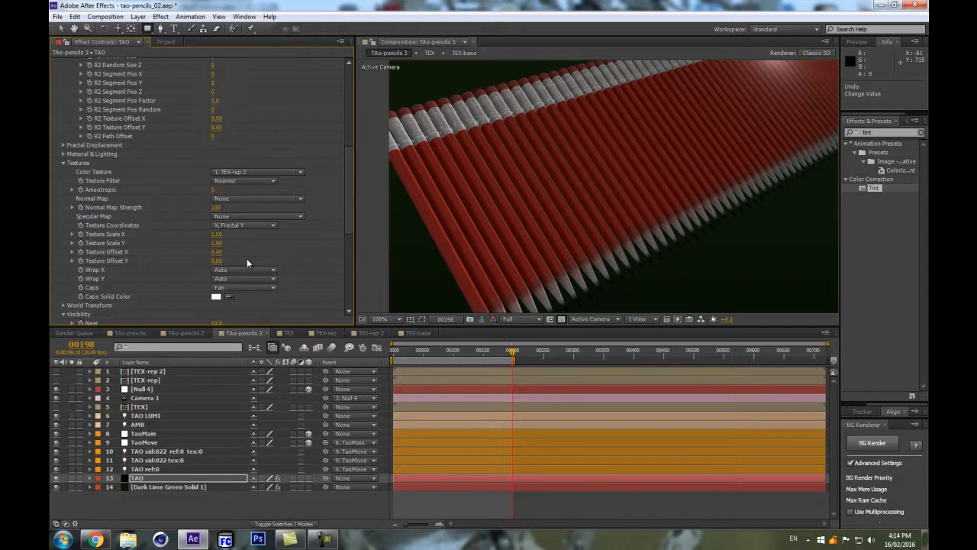
- Set the Tao effect's Texture Coordinates to X, World X and inspect the coloring along the whole pencil row
click(242, 227)
click(262, 270)
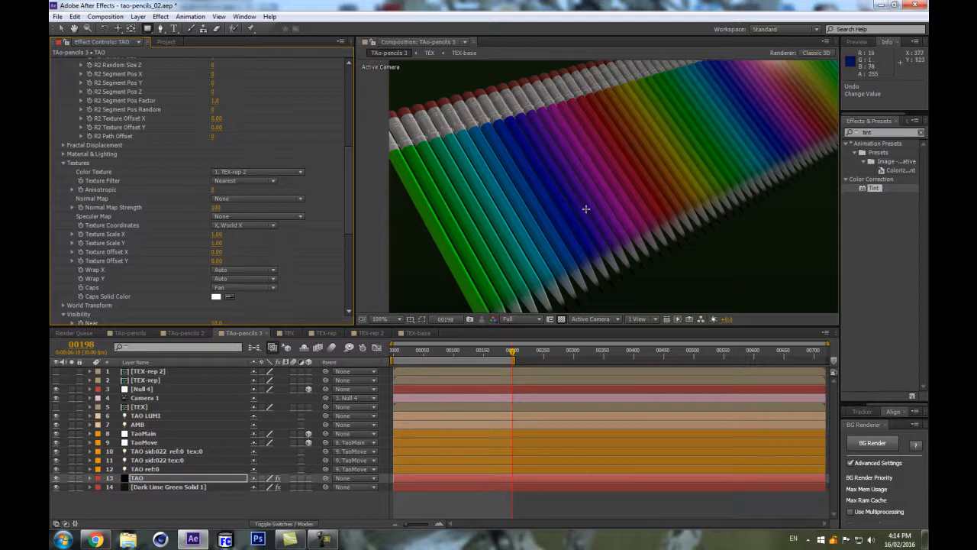
scroll(575, 214, down, 2)
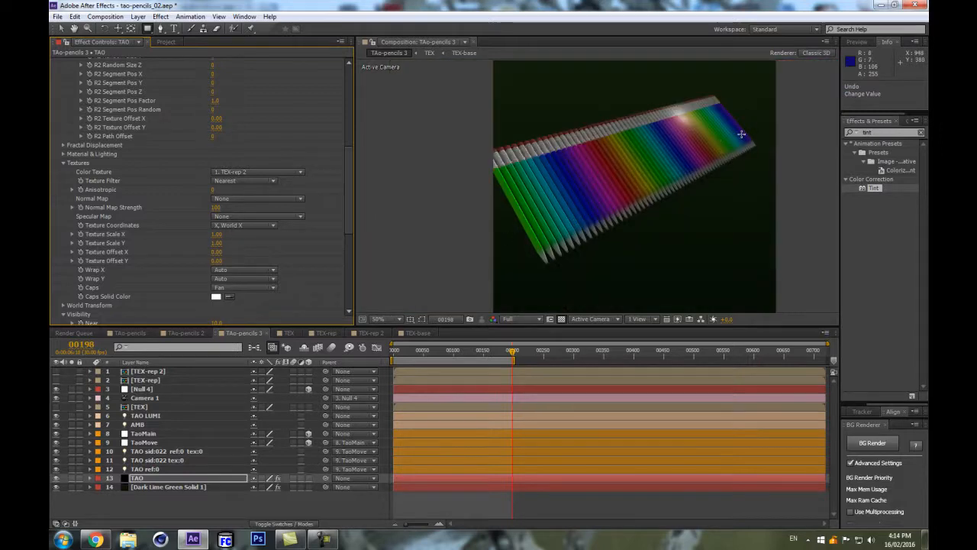
scroll(550, 261, up, 2)
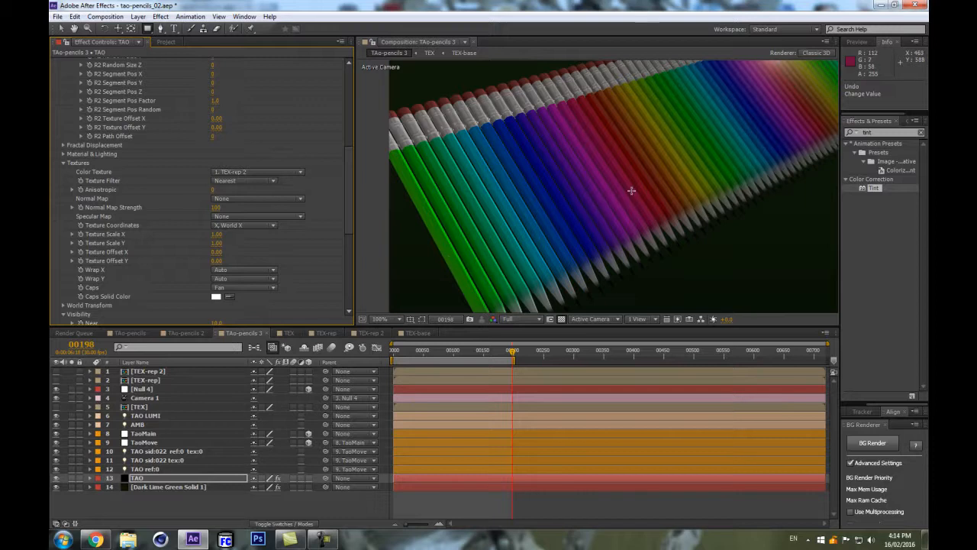
scroll(631, 191, up, 1)
scroll(626, 194, down, 1)
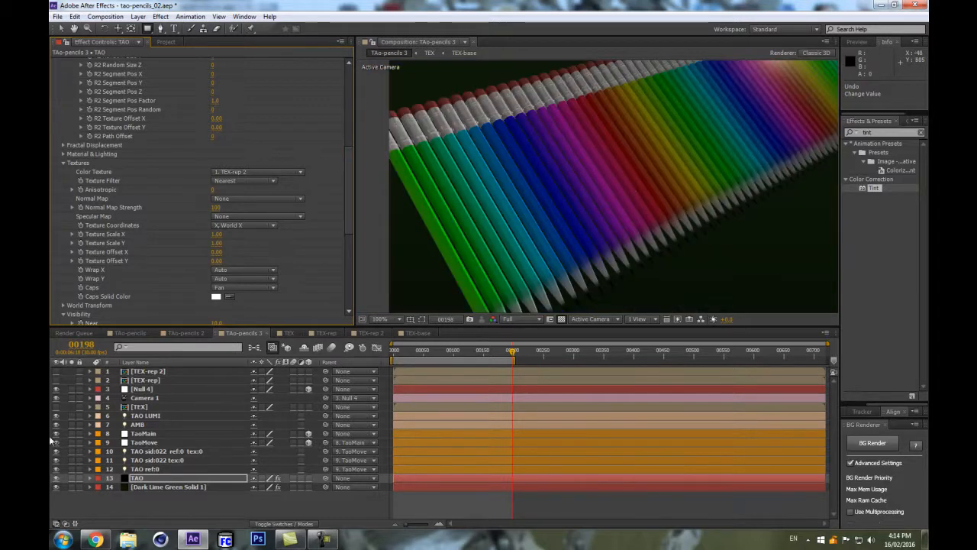
- Turn off the Tint effect on the TEX-base layer inside TEX-rep 2 and return to the TAo-pencils 3 composition
double_click(150, 371)
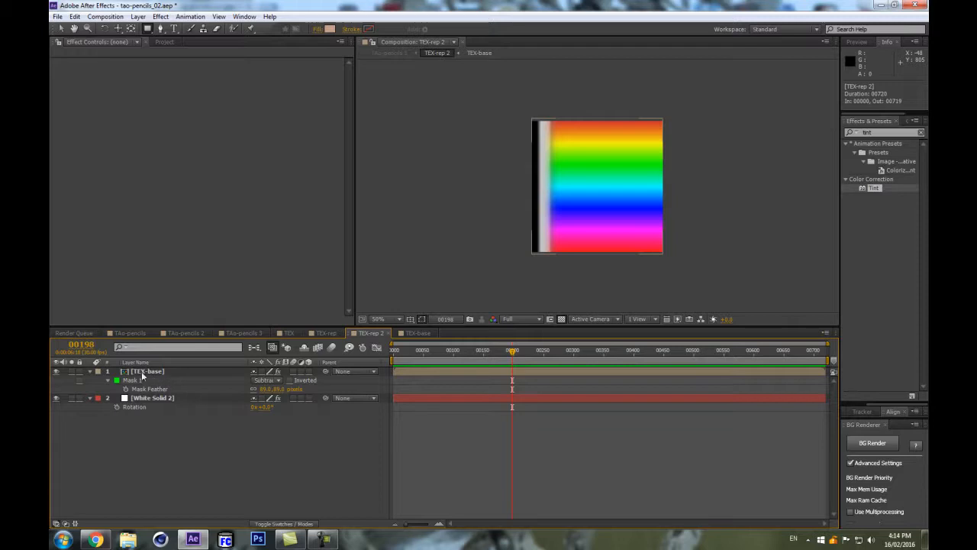
click(151, 372)
click(66, 63)
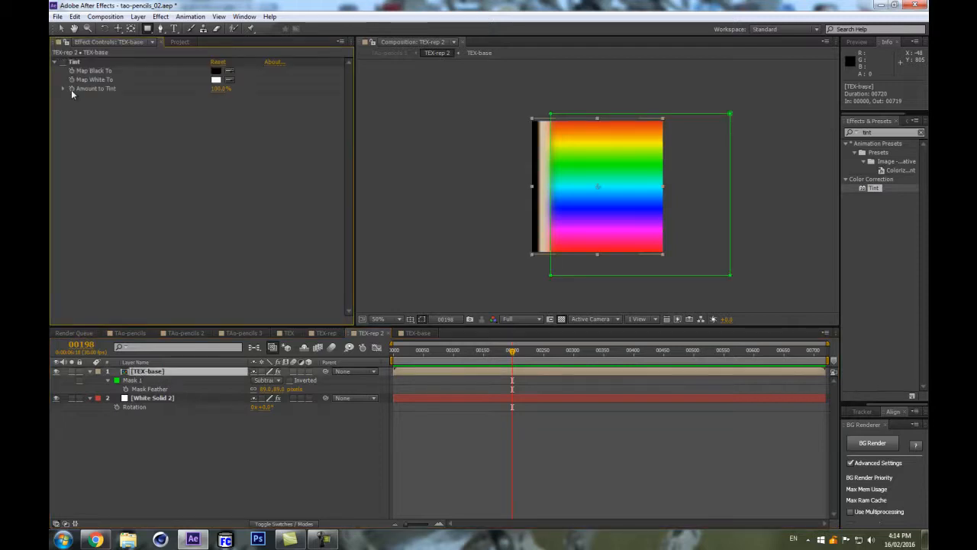
click(229, 475)
click(254, 347)
click(203, 343)
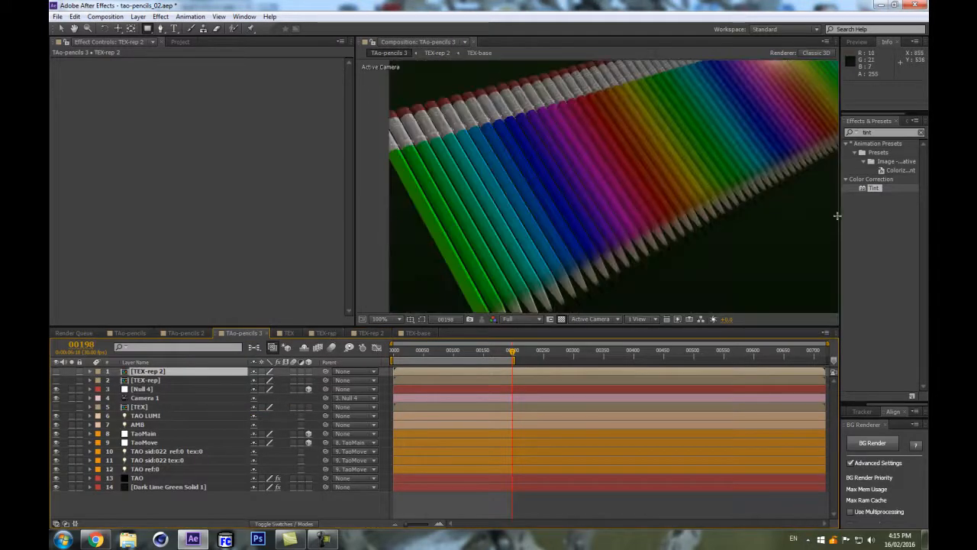
- Widen the composition viewer and turn off R2 Symmetric Doubler in the TAO layer's Second Repeater
drag(839, 216, 909, 216)
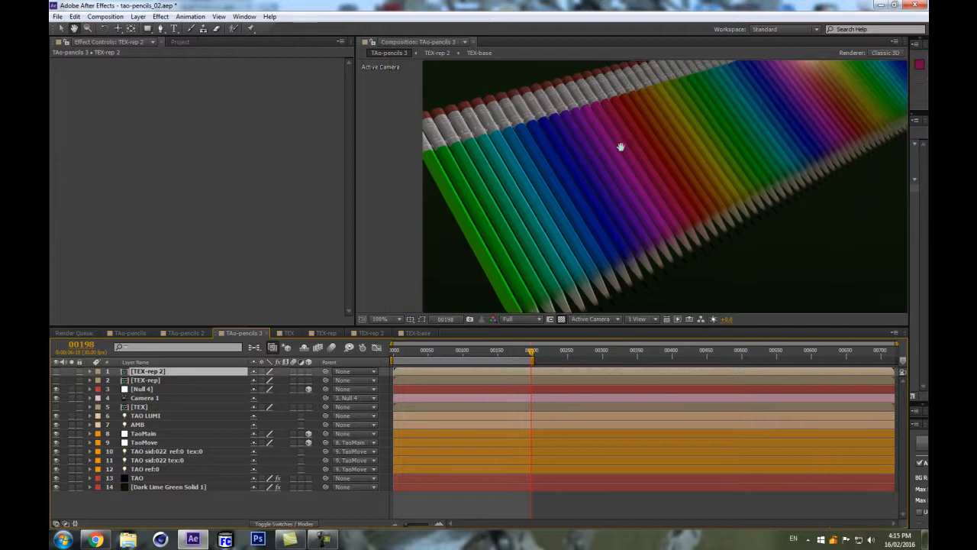
click(138, 478)
mouse_move(349, 149)
mouse_down()
mouse_move(361, 211)
mouse_move(364, 159)
mouse_up()
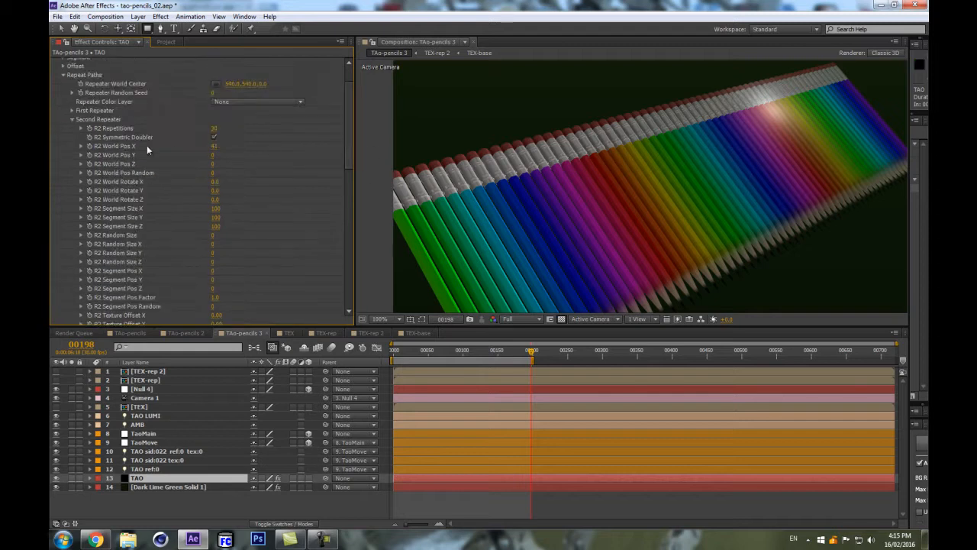
click(214, 137)
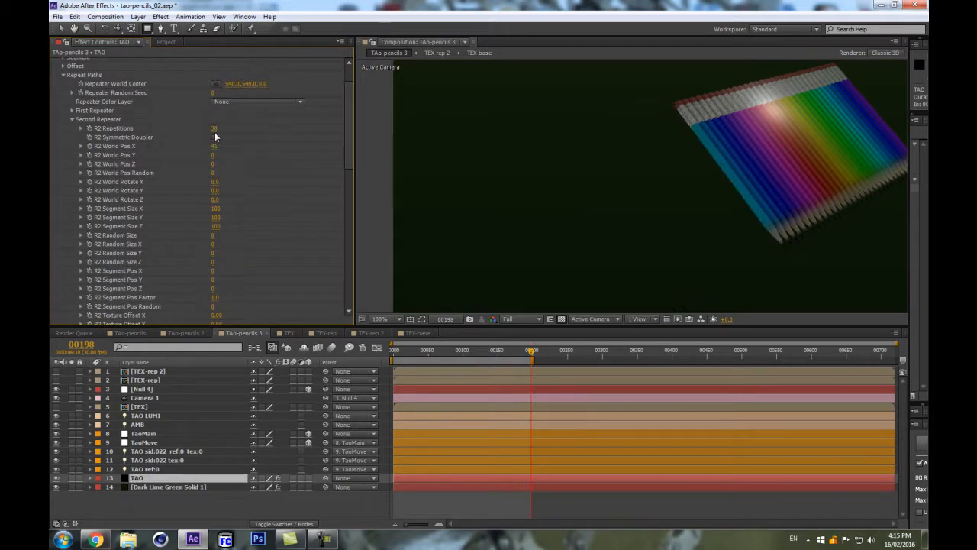
scroll(216, 143, down, 2)
key(c)
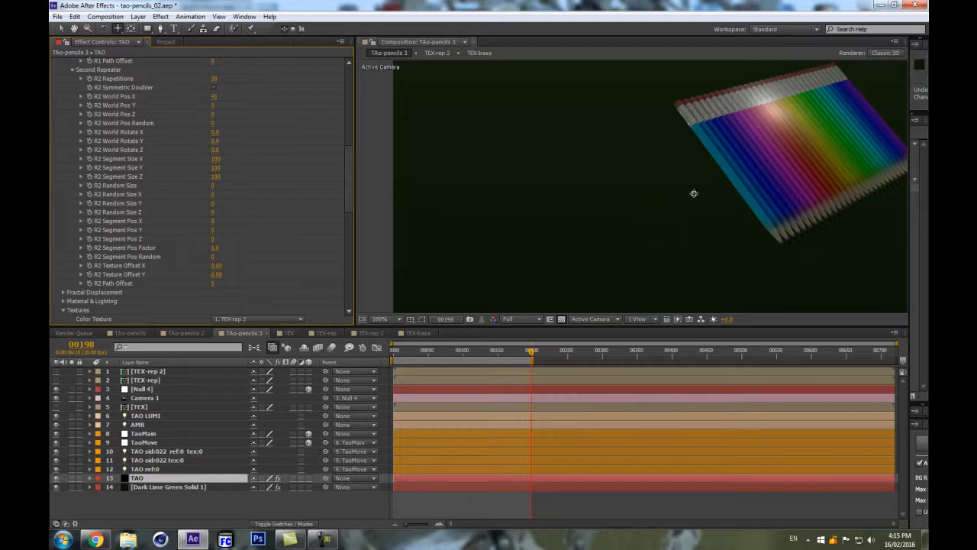
- In the TAO layer's Second Repeater, set R2 Repetitions to 44 and turn on R2 Symmetric Doubler
mouse_move(694, 193)
mouse_down()
mouse_move(646, 209)
mouse_move(654, 208)
mouse_up()
key(c)
drag(772, 189, 577, 203)
scroll(204, 195, down, 5)
scroll(203, 195, down, 4)
scroll(205, 180, up, 6)
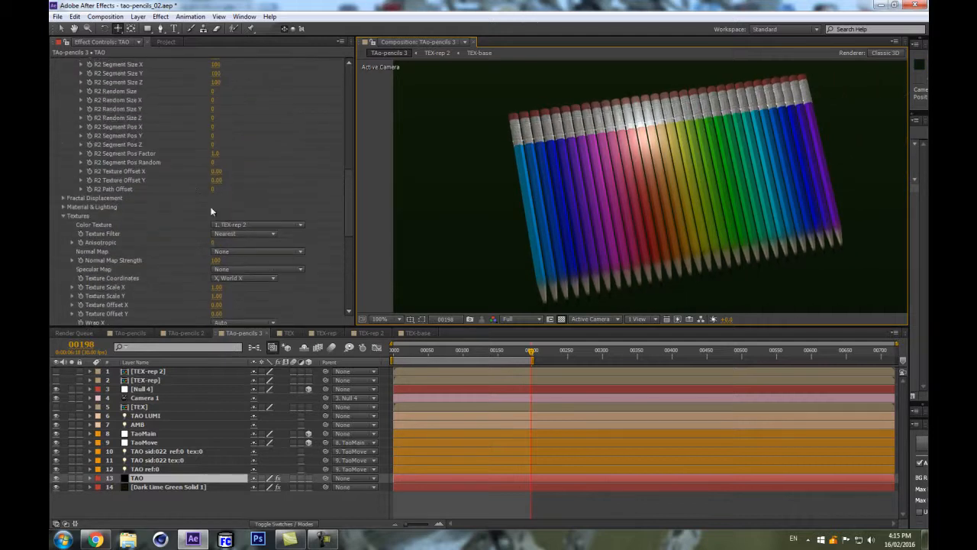
scroll(212, 244, up, 5)
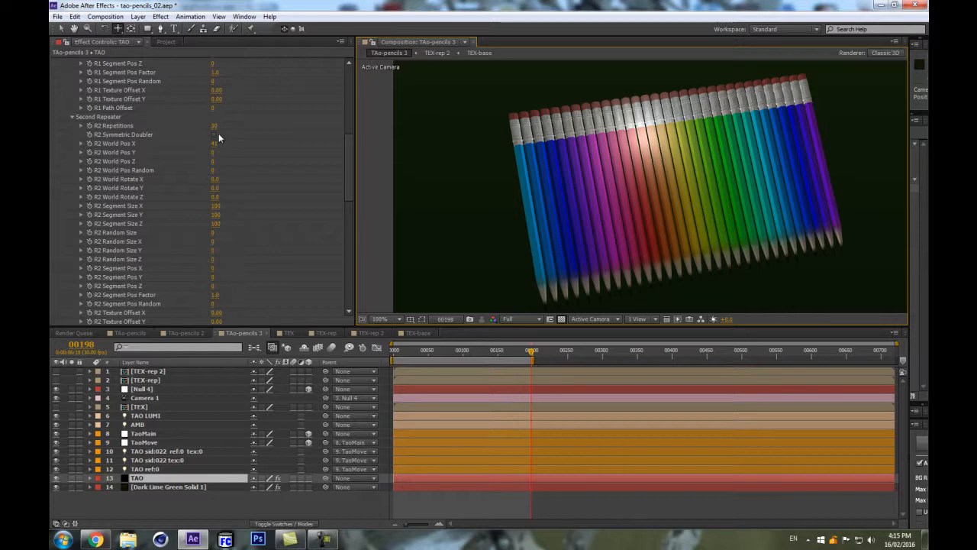
drag(243, 125, 281, 120)
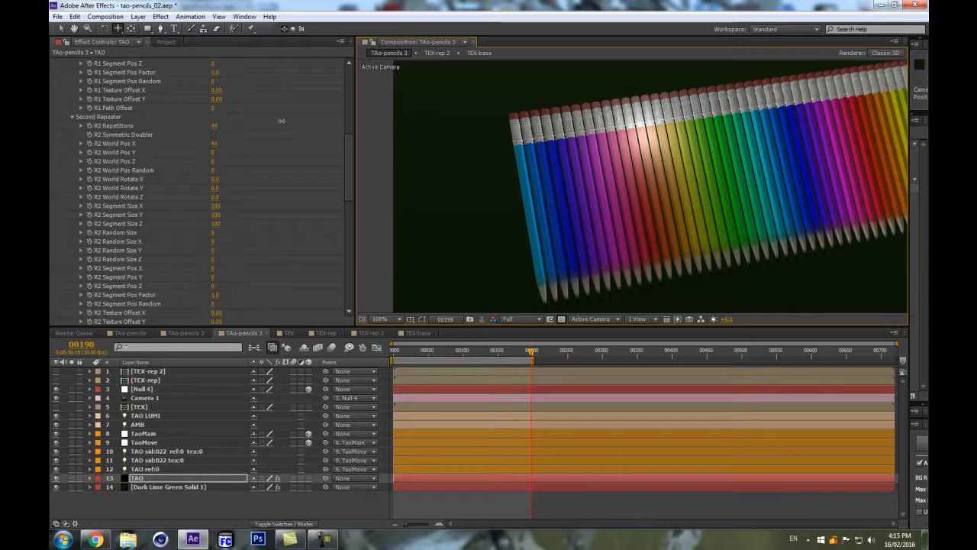
click(213, 134)
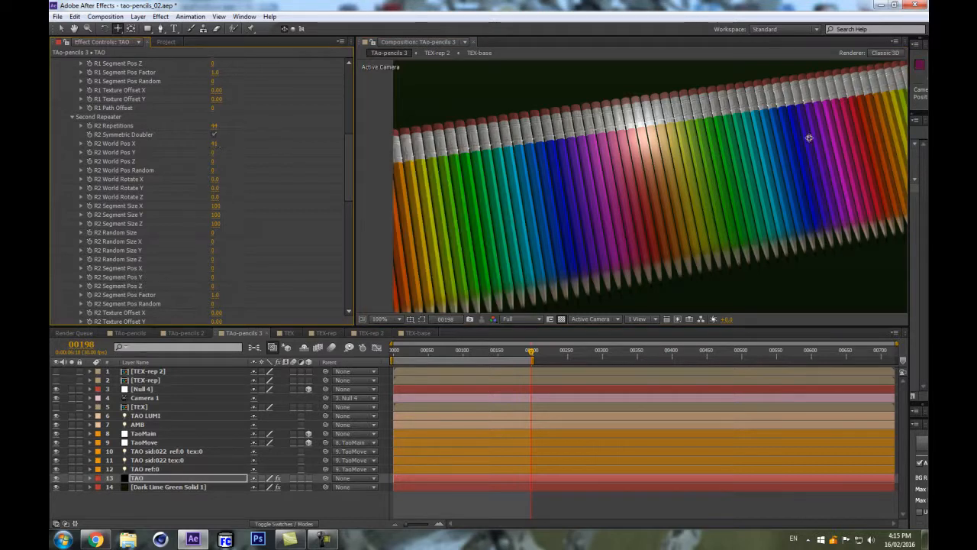
- Try twisting the pencil row with R2 World Rotate X values of 7 and 17, and undo the rotation changes
drag(626, 199, 595, 251)
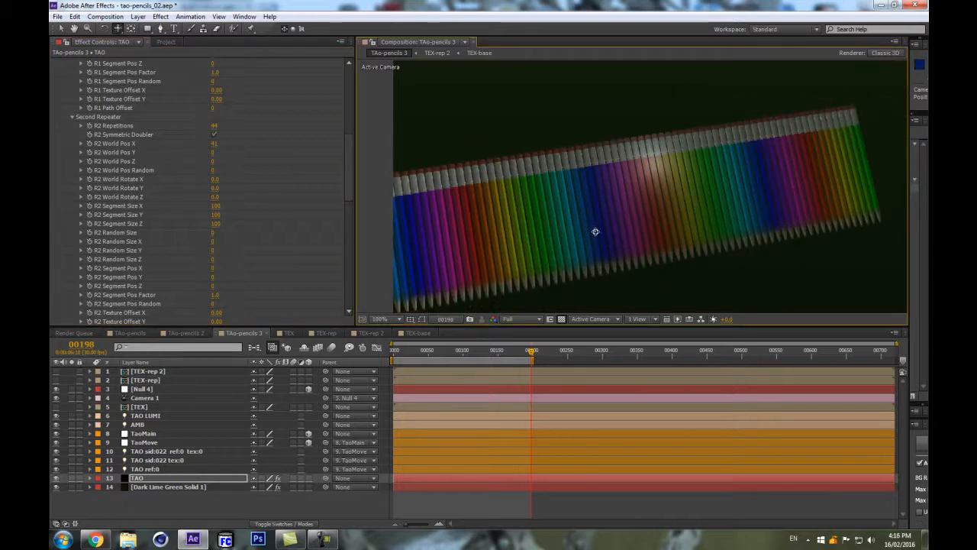
mouse_move(597, 232)
mouse_down()
mouse_move(626, 219)
mouse_move(643, 188)
mouse_move(620, 219)
mouse_move(698, 183)
mouse_move(710, 152)
mouse_move(729, 187)
mouse_up()
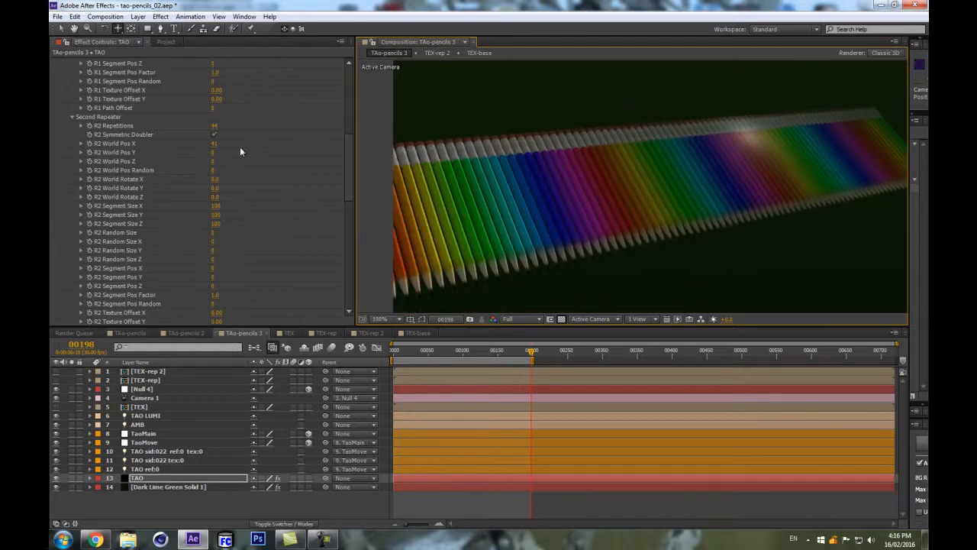
drag(214, 179, 213, 179)
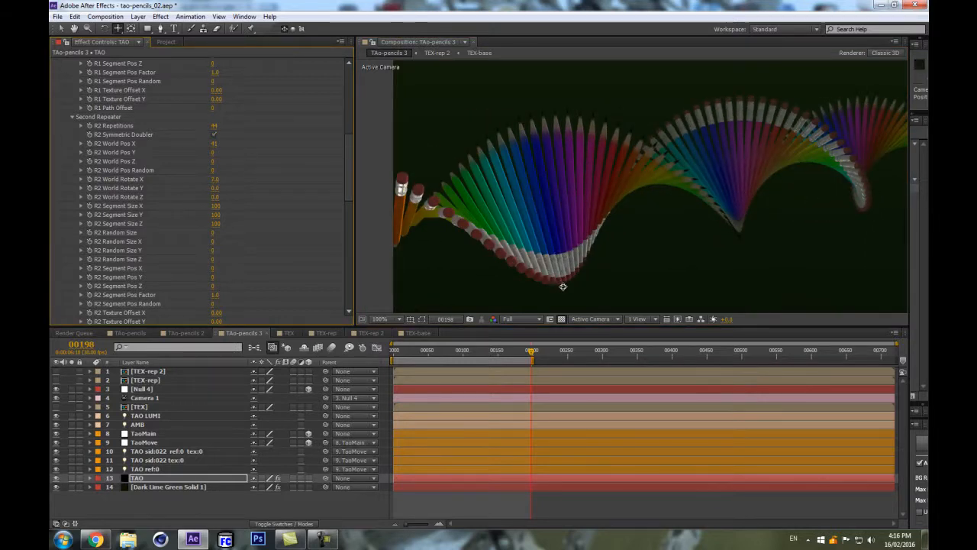
scroll(229, 145, up, 5)
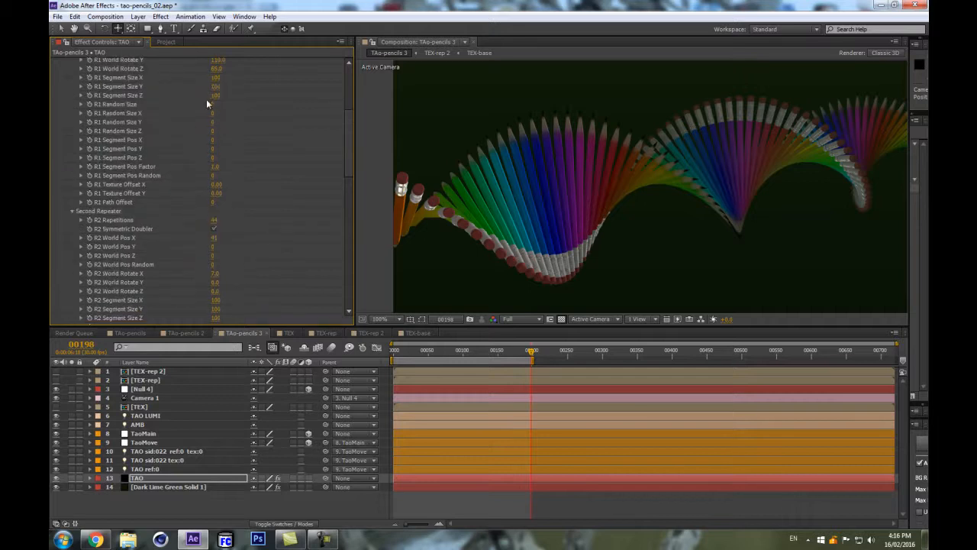
scroll(214, 106, up, 5)
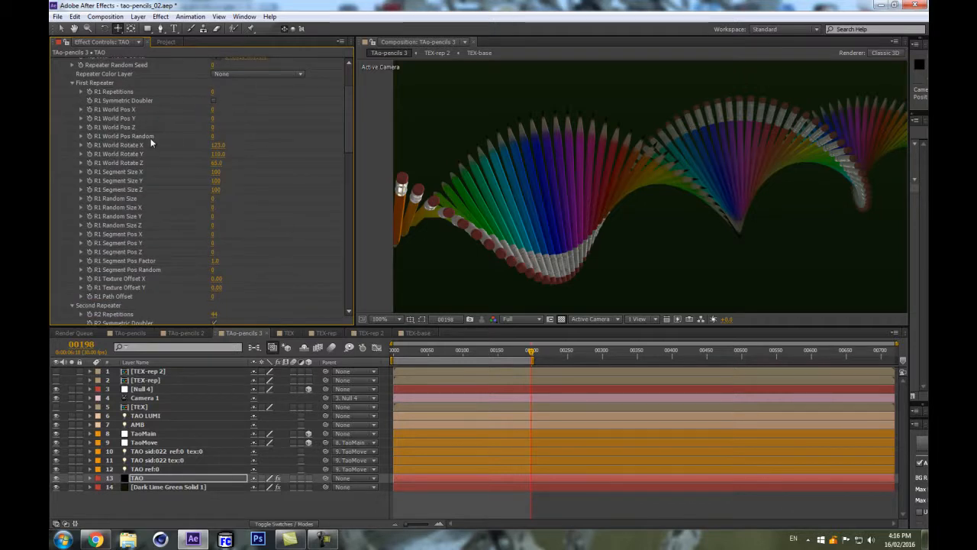
scroll(289, 262, down, 2)
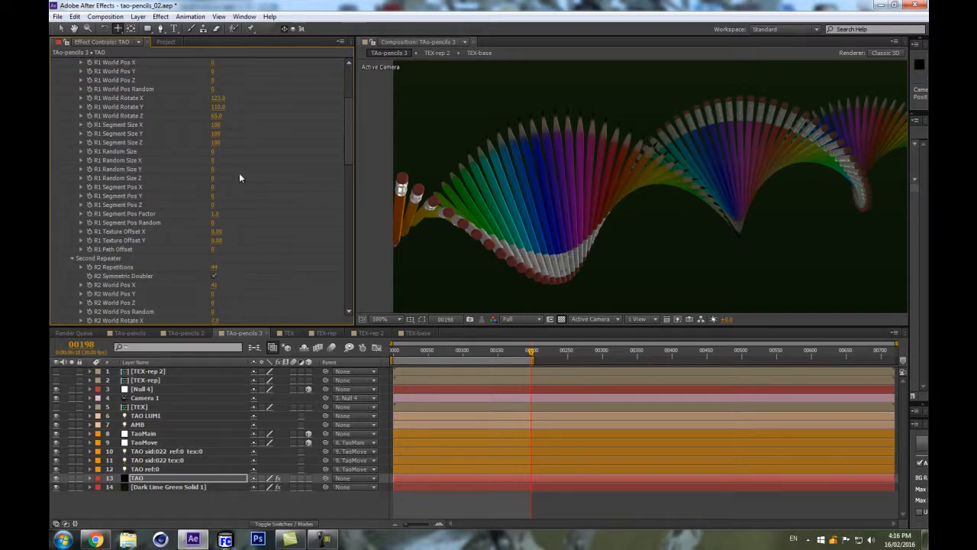
scroll(223, 260, down, 2)
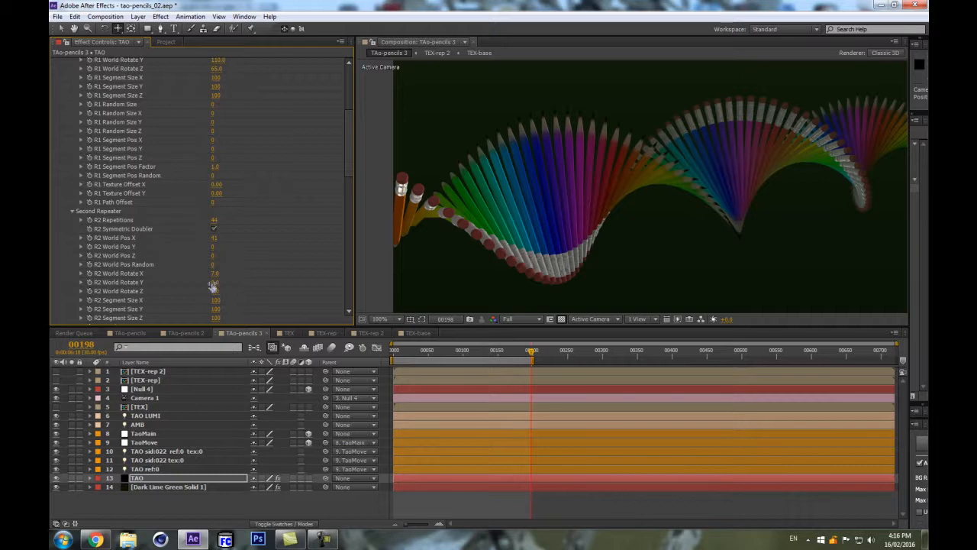
mouse_move(220, 282)
mouse_down()
mouse_move(211, 281)
mouse_move(217, 288)
mouse_move(217, 267)
mouse_up()
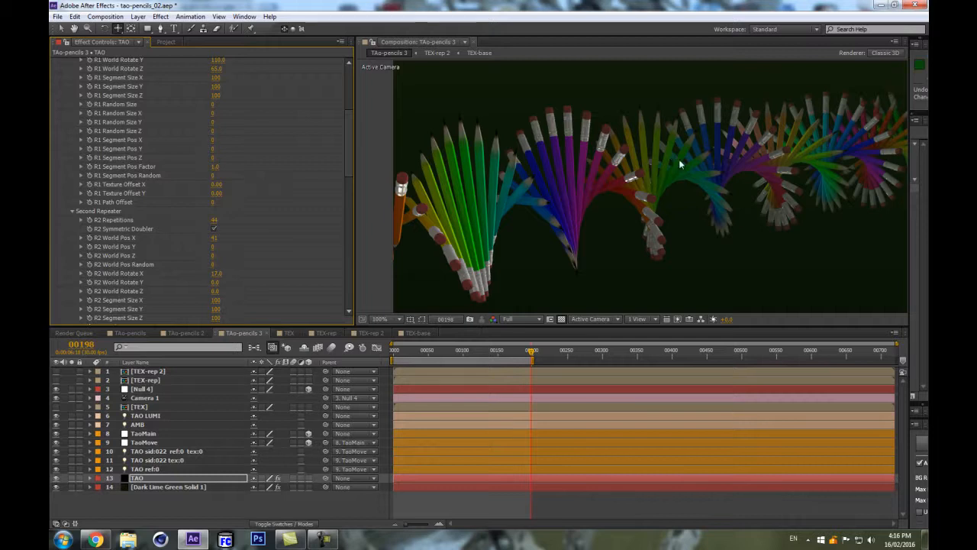
key(ctrl+z)
key(ctrl+z)
- Try a Texture Scale X of 2 in the Tao effect's Textures settings and undo it
scroll(194, 275, down, 6)
scroll(229, 286, down, 2)
click(218, 240)
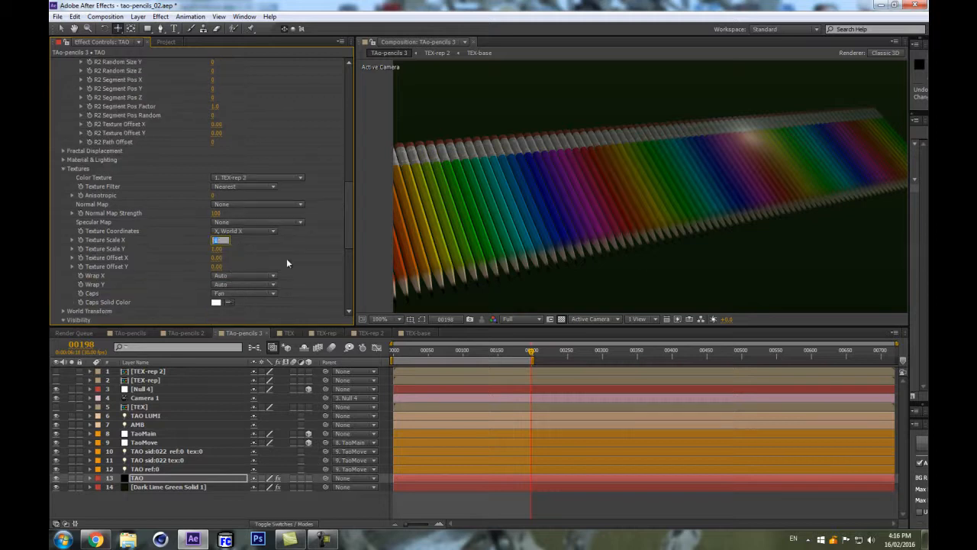
key(Return)
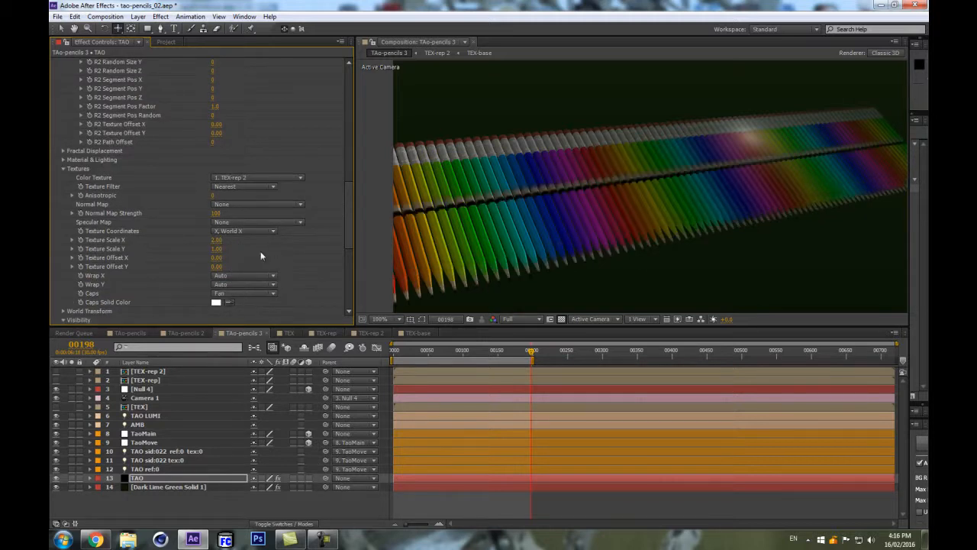
key(ctrl+z)
- Try Texture Scale Y values of 2 and 0.5 to compare how the rainbow spreads along the pencil row
click(220, 248)
text(2)
key(Return)
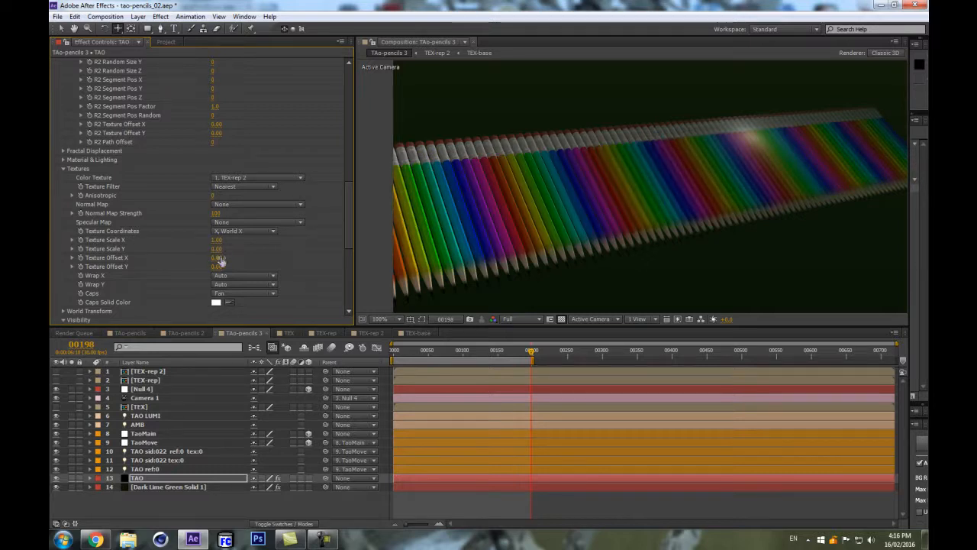
click(216, 249)
text(0.5)
key(Return)
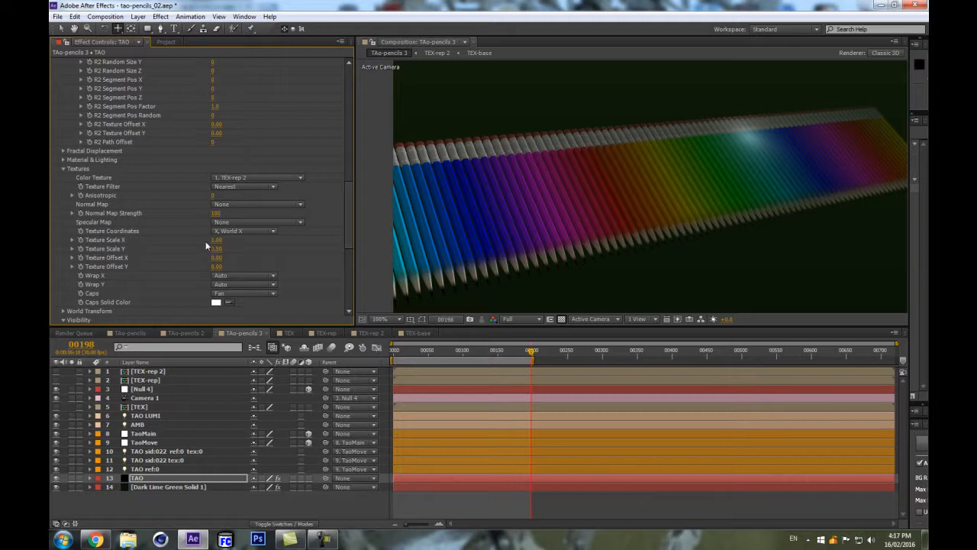
- Set the Tao effect's Texture Scale Y to 0.20 so the rainbow stretches across the whole pencil row
click(214, 250)
click(278, 270)
drag(216, 250, 199, 252)
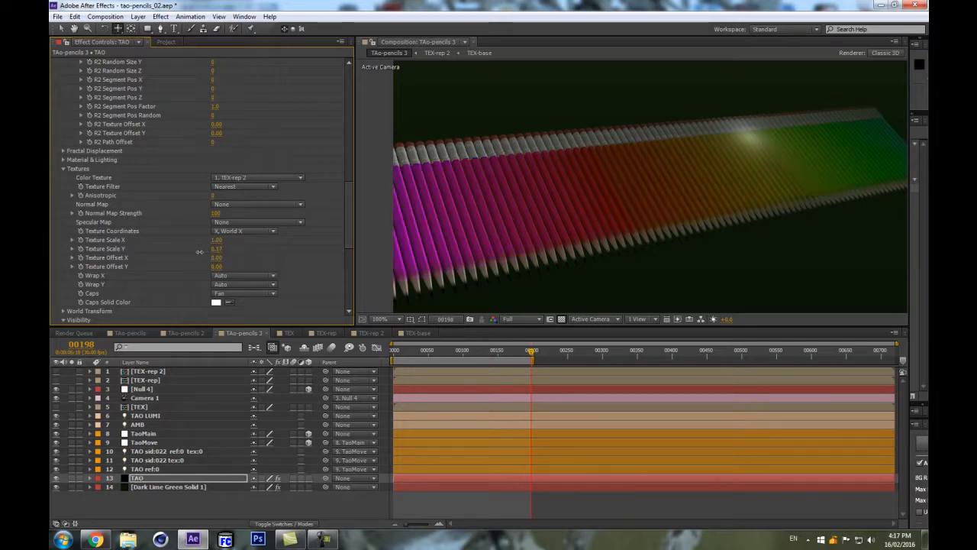
drag(201, 252, 202, 252)
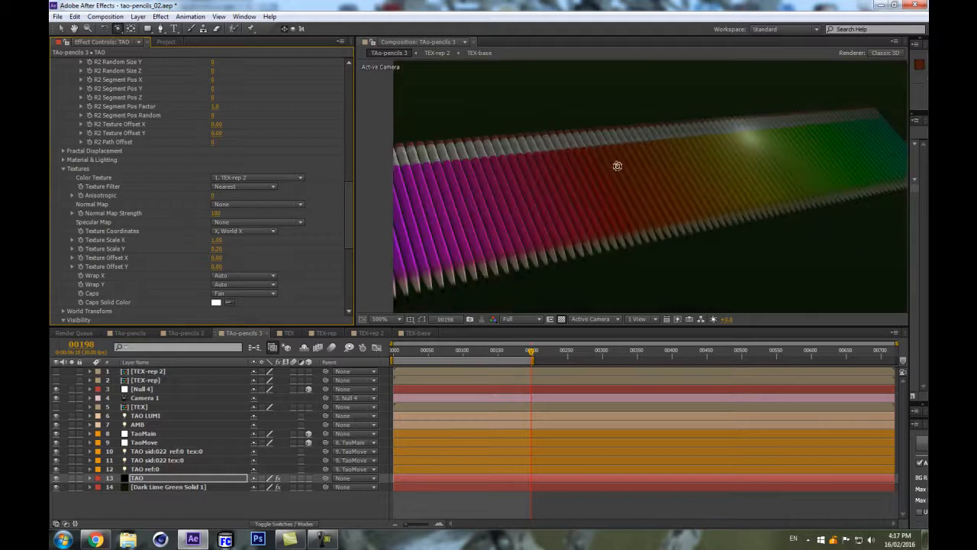
- In the Tao effect's Visibility settings, set Fog End to 12410 and Fog Start to 1600
mouse_move(609, 201)
mouse_down()
mouse_move(621, 187)
mouse_move(604, 196)
mouse_move(649, 222)
mouse_move(679, 214)
mouse_move(712, 227)
mouse_move(685, 220)
mouse_move(691, 228)
mouse_up()
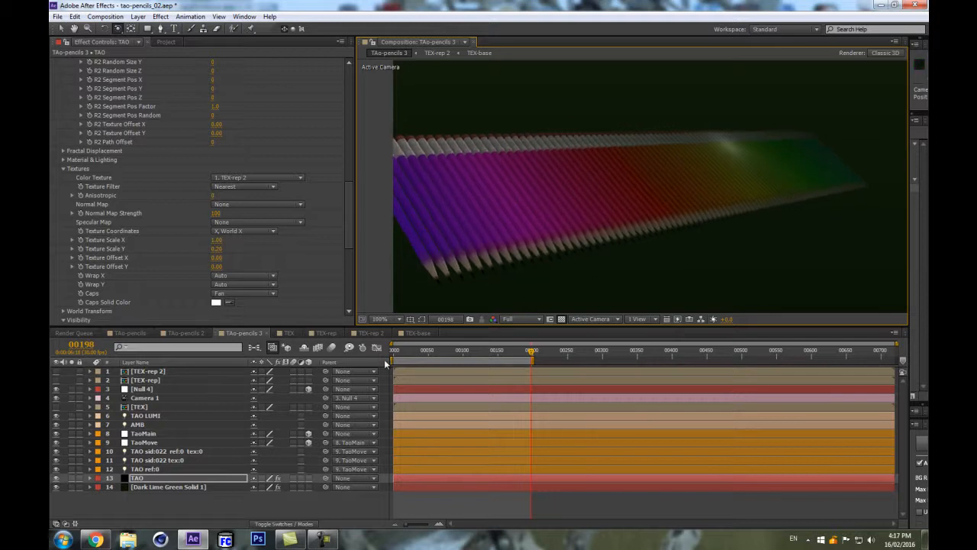
click(65, 319)
scroll(75, 315, down, 4)
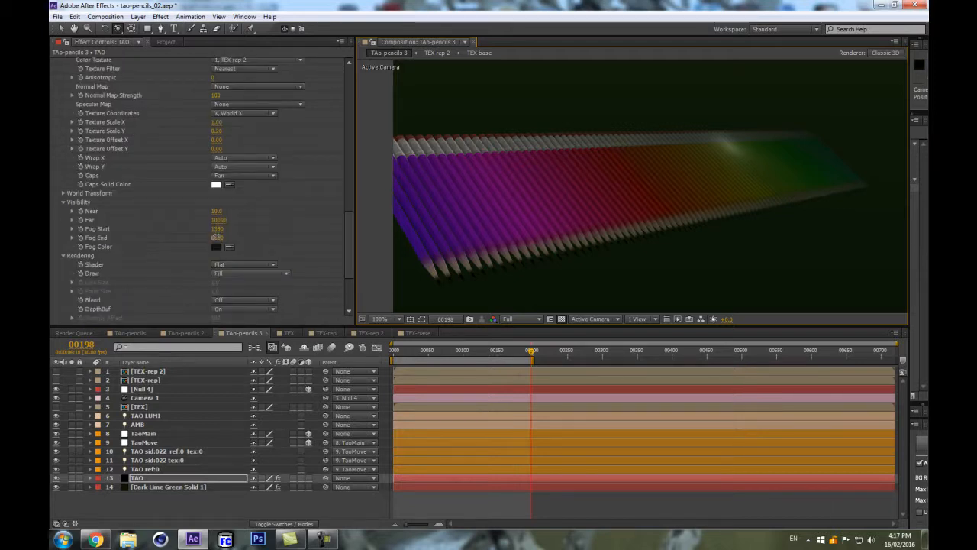
drag(332, 228, 497, 213)
drag(217, 228, 290, 228)
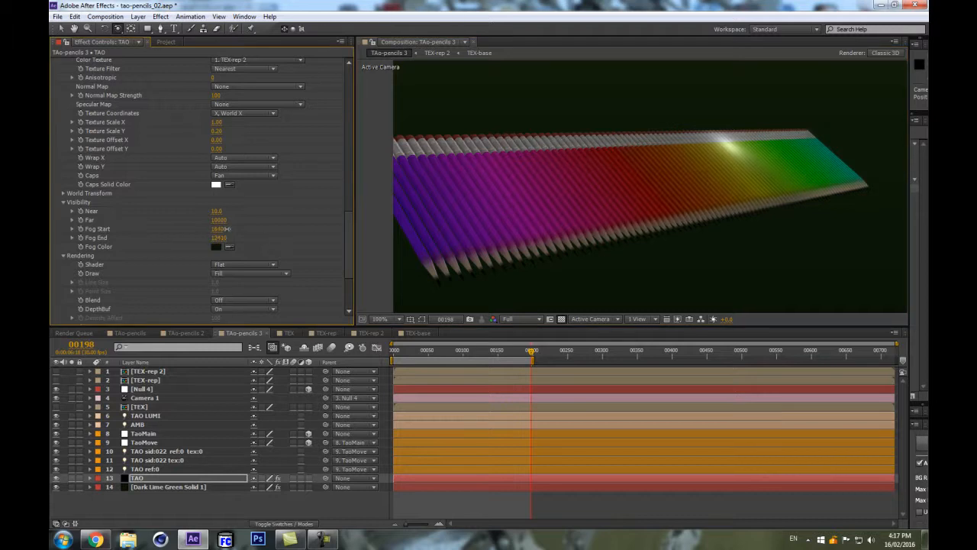
scroll(279, 184, up, 3)
scroll(283, 198, up, 3)
scroll(244, 260, down, 4)
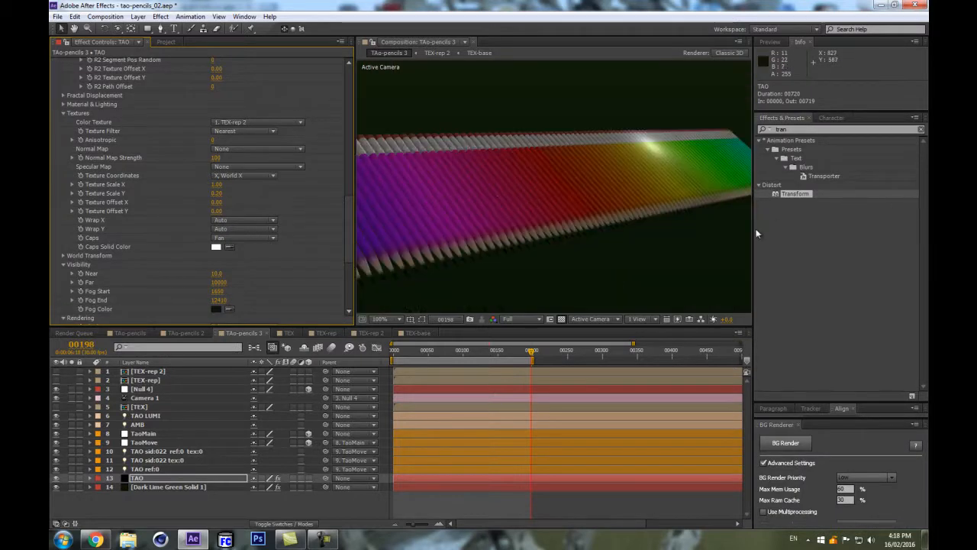
- Widen the composition viewer, check the light options of the two TAO sid:022 light layers, and delete both lights
drag(752, 230, 847, 210)
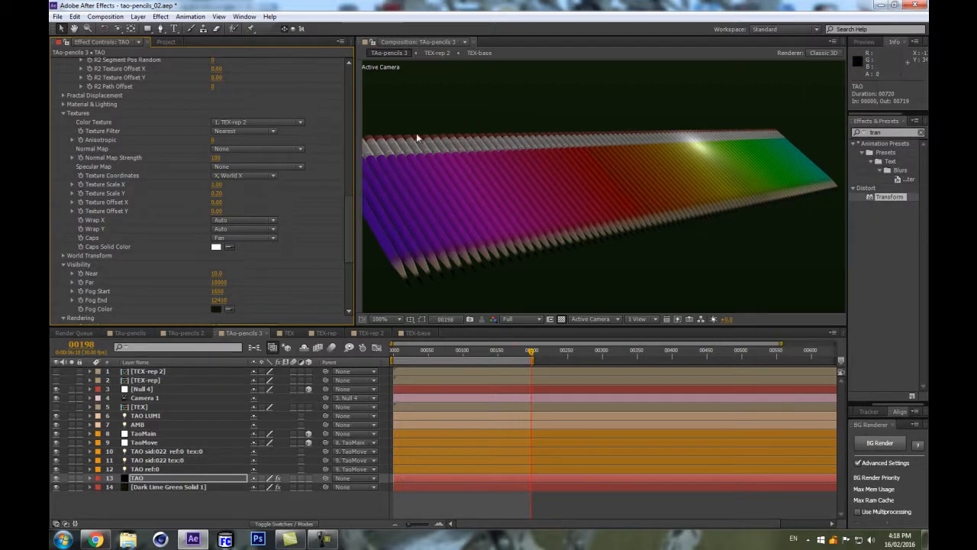
click(151, 451)
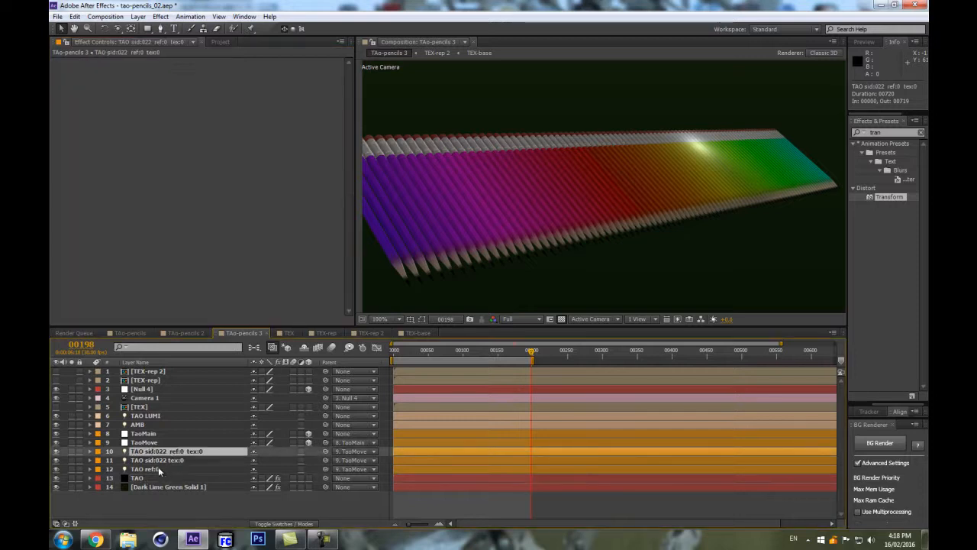
ctrl+click(158, 467)
ctrl+click(156, 459)
click(182, 488)
click(167, 458)
ctrl+click(174, 452)
key(a)
key(a)
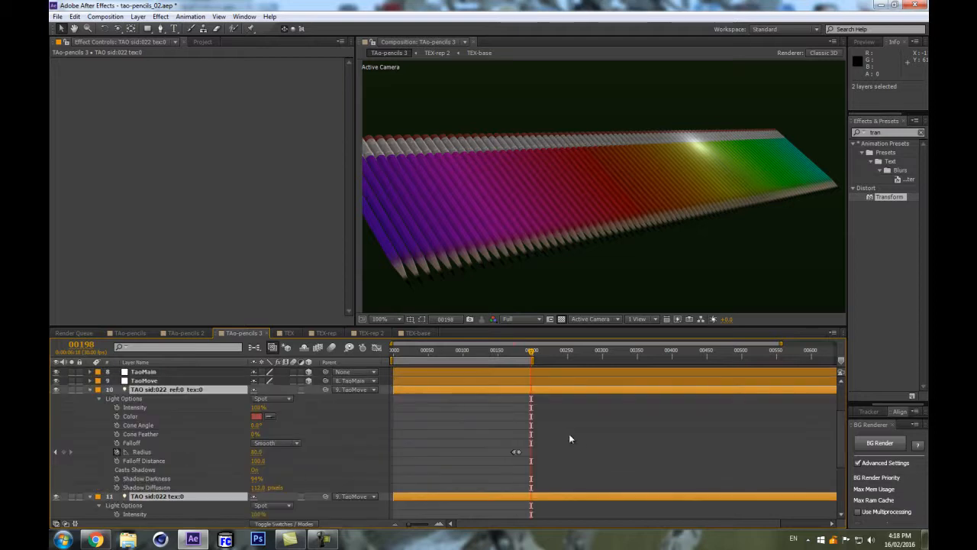
scroll(561, 448, down, 4)
scroll(563, 447, up, 3)
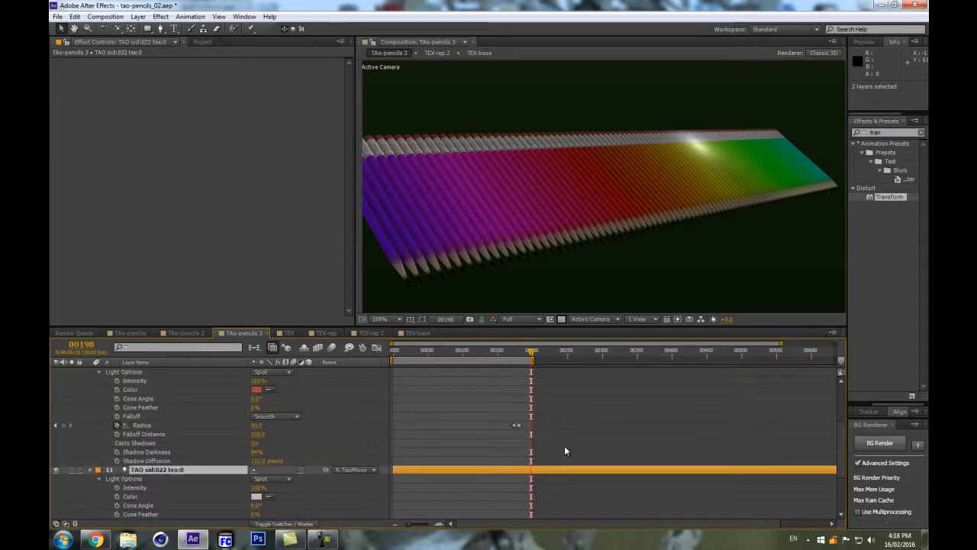
key(Delete)
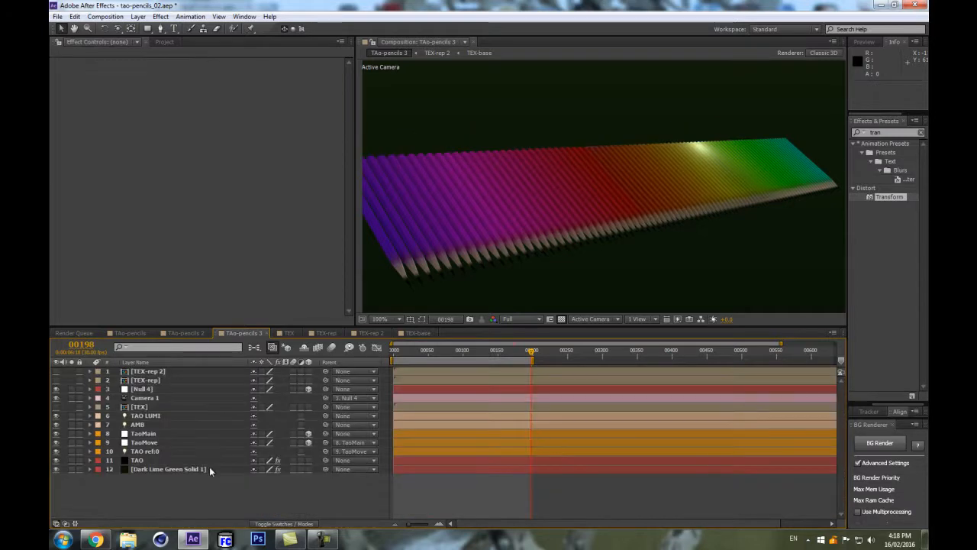
- Delete the last Radius keyframe of the TAO ref:0 light and return to frame 197
click(152, 417)
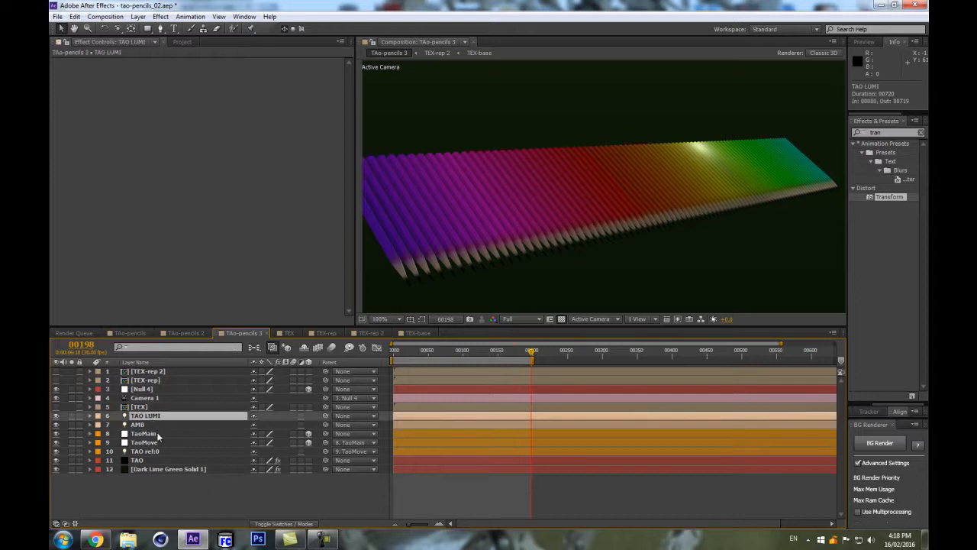
click(143, 480)
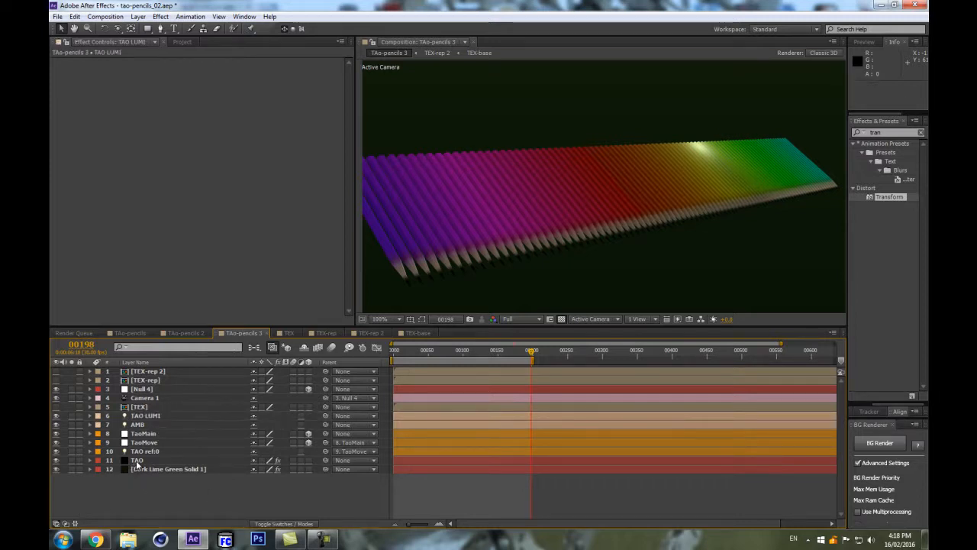
click(137, 461)
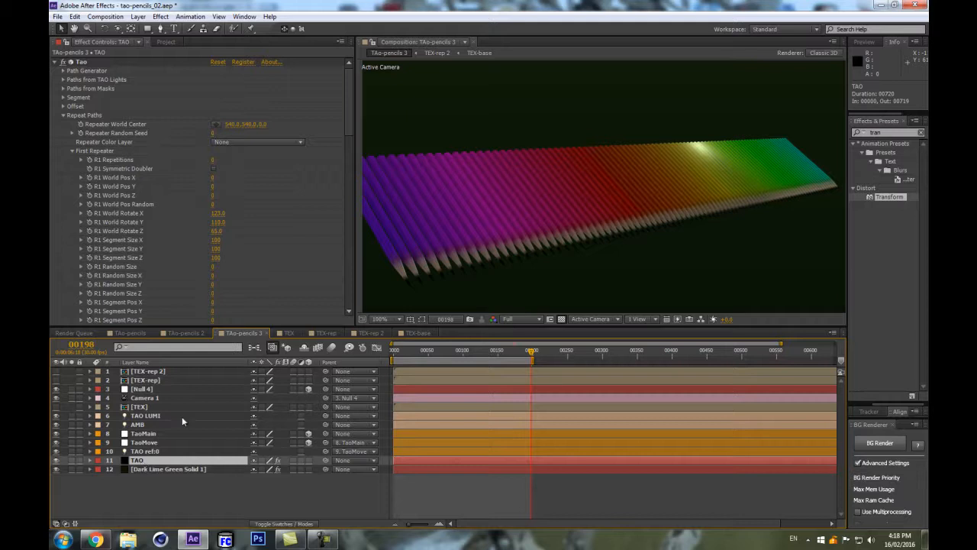
click(146, 451)
key(u)
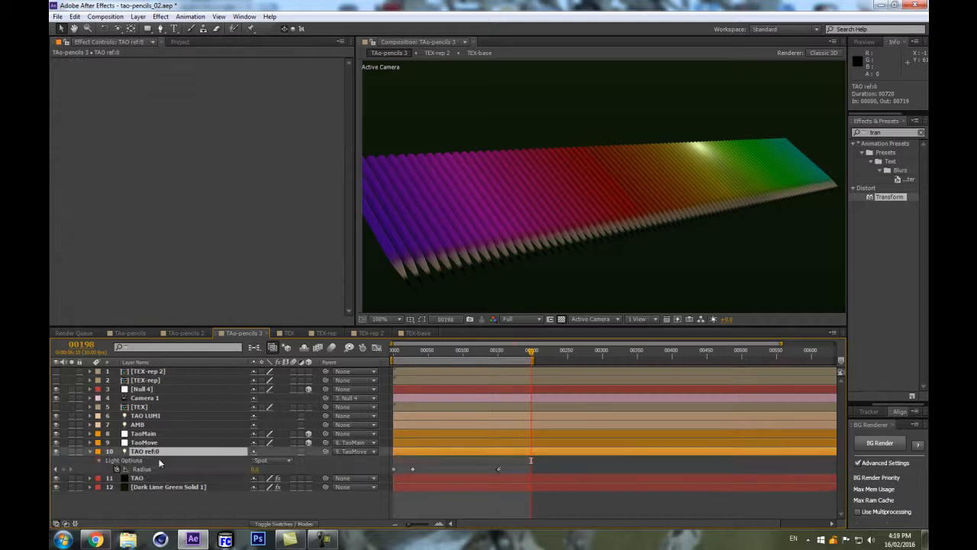
click(476, 354)
click(498, 468)
key(Delete)
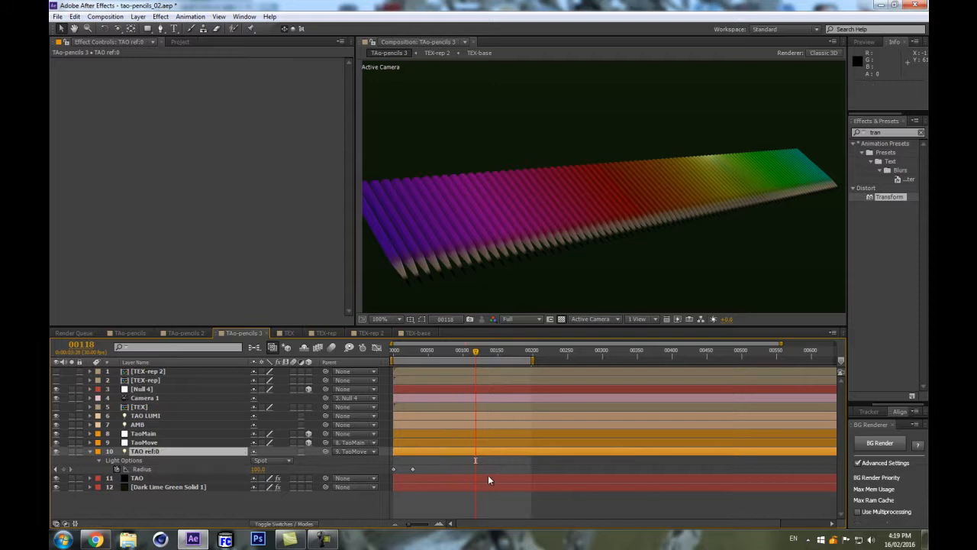
click(518, 353)
mouse_move(526, 356)
mouse_down()
mouse_move(544, 360)
mouse_move(529, 370)
mouse_up()
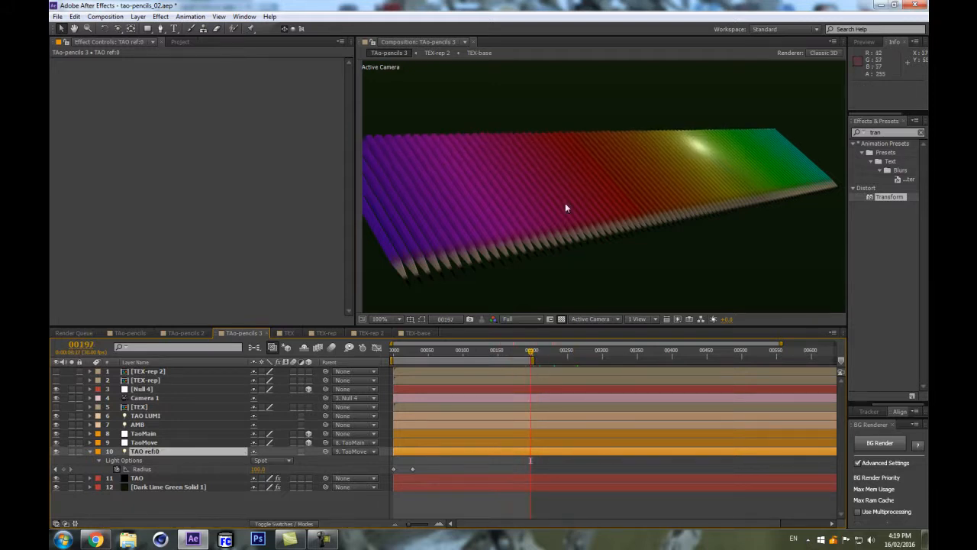
- Orbit the camera around the pencil row and set Null 4's X Rotation to 139°
key(c)
drag(517, 174, 720, 227)
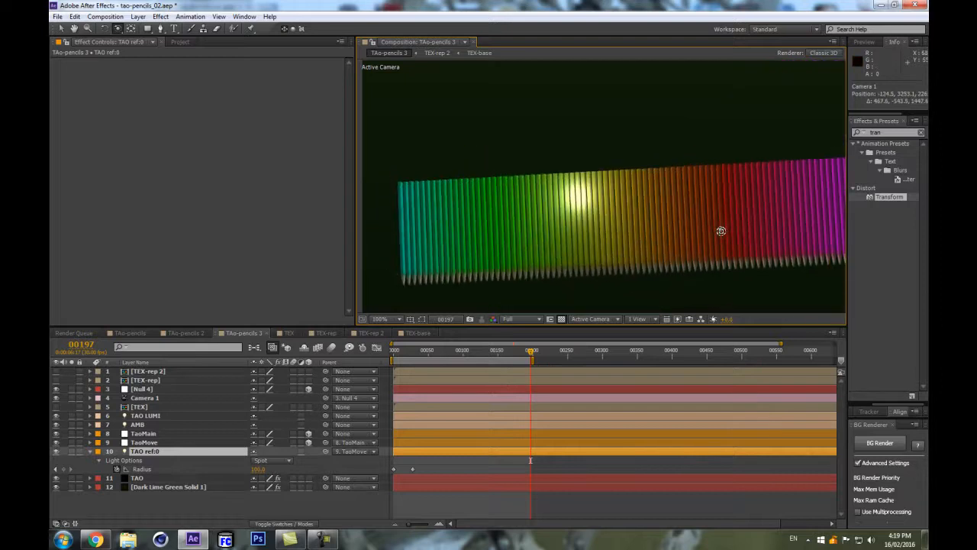
click(145, 391)
key(r)
drag(268, 407, 328, 416)
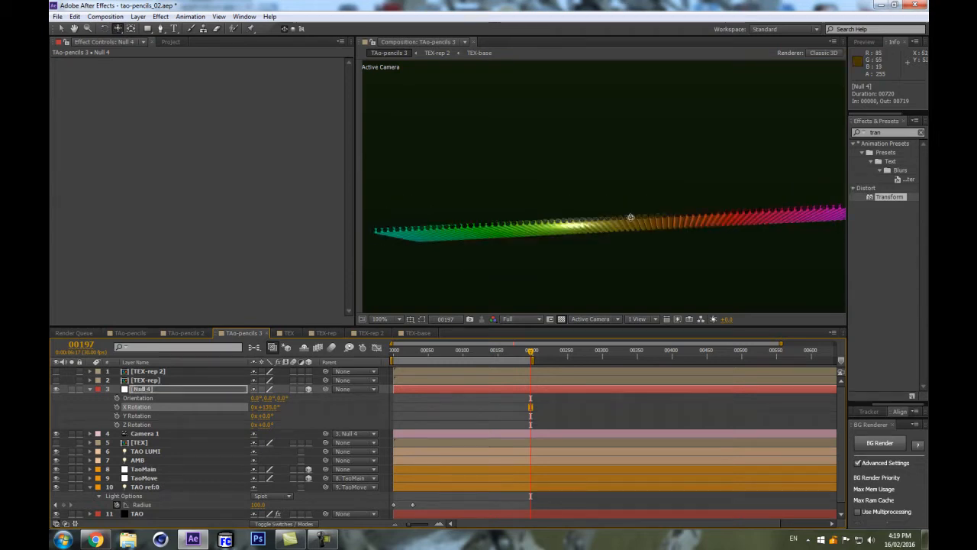
- Move the camera in close to the pencils' end caps and set the Tao effect's Caps to Solid Color after trying Full
mouse_move(626, 222)
mouse_down()
mouse_move(648, 146)
mouse_move(641, 23)
mouse_up()
drag(636, 127, 645, 103)
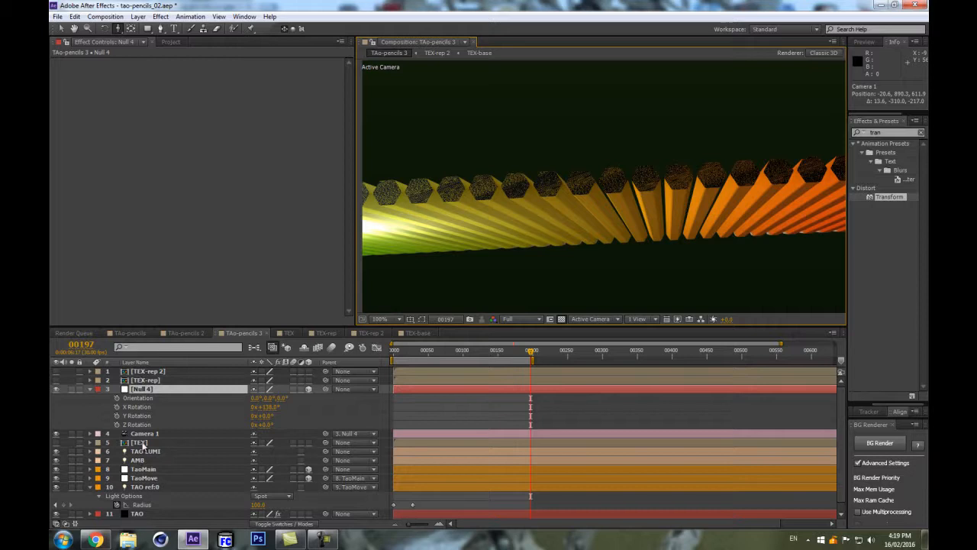
click(141, 513)
drag(349, 118, 346, 274)
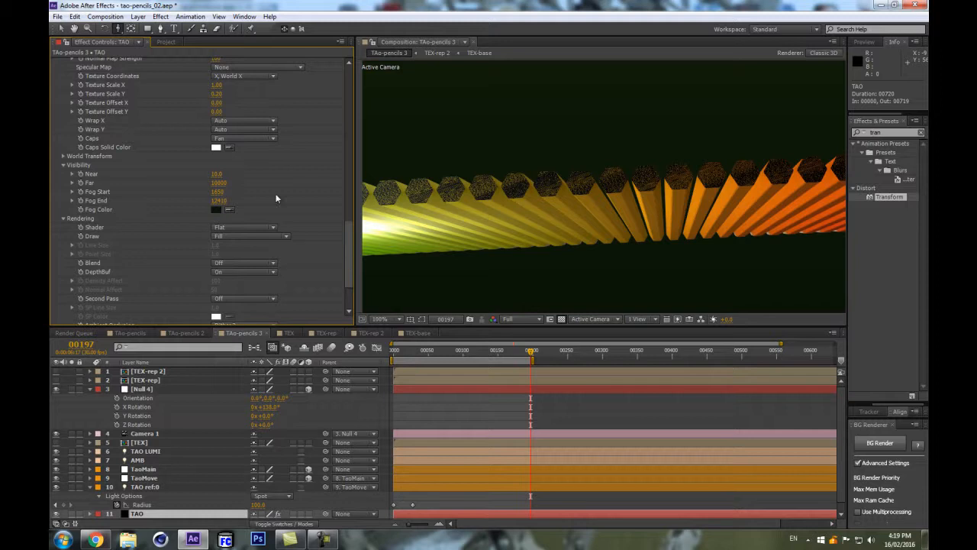
click(263, 139)
click(251, 160)
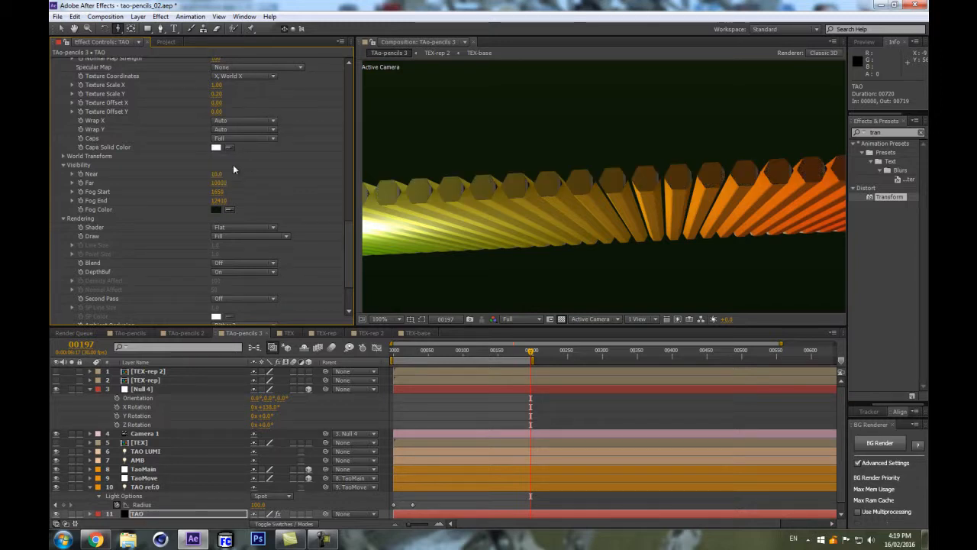
click(233, 139)
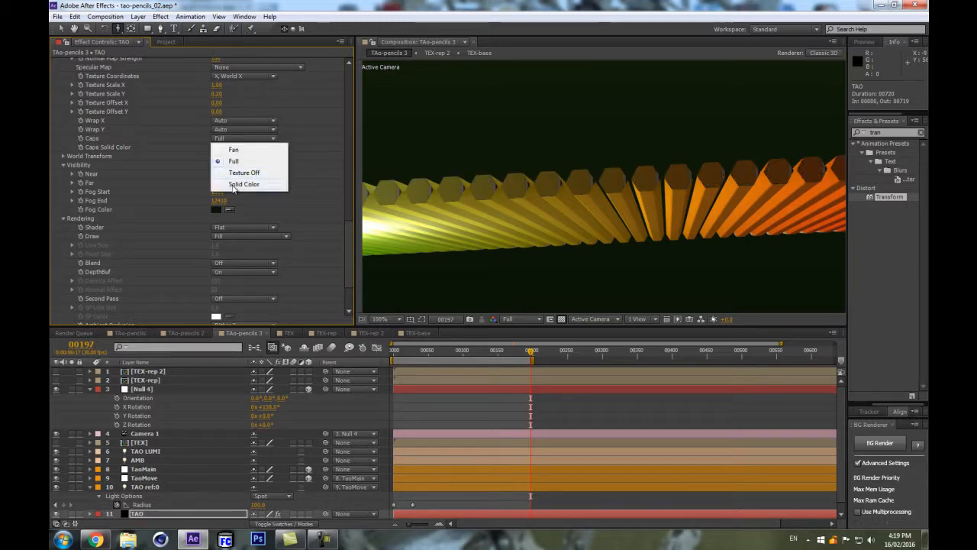
click(245, 184)
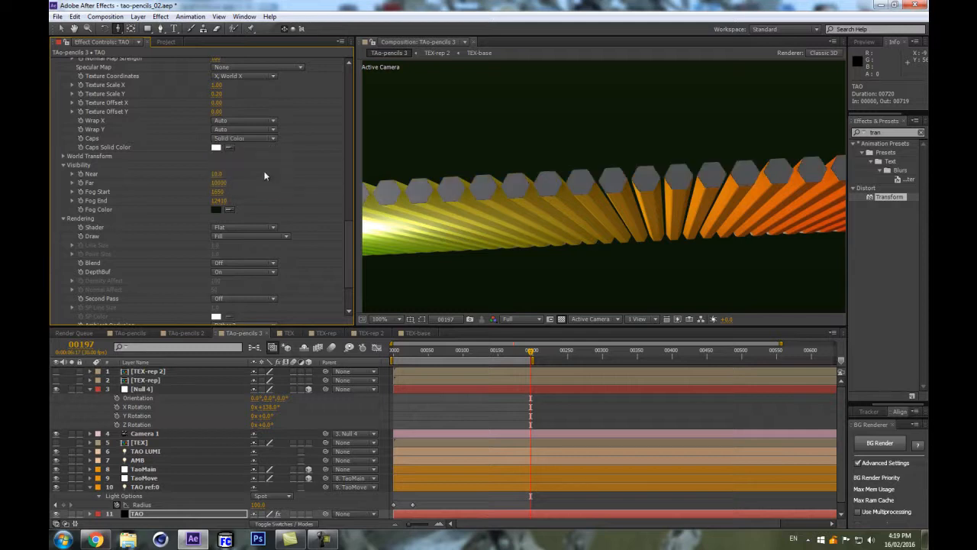
- Set the Tao effect's Caps Solid Color to orange D99637 and switch Caps to Texture Off
click(213, 147)
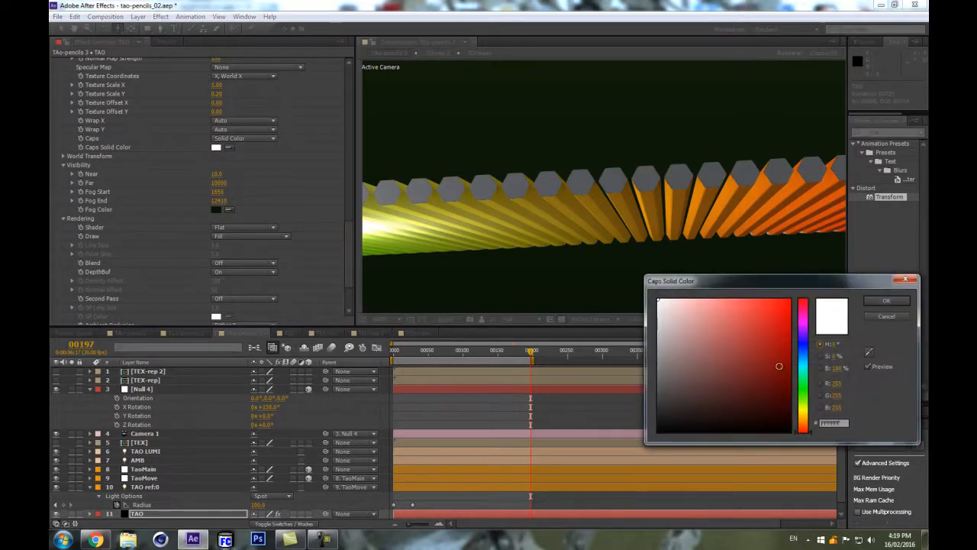
drag(754, 358, 658, 396)
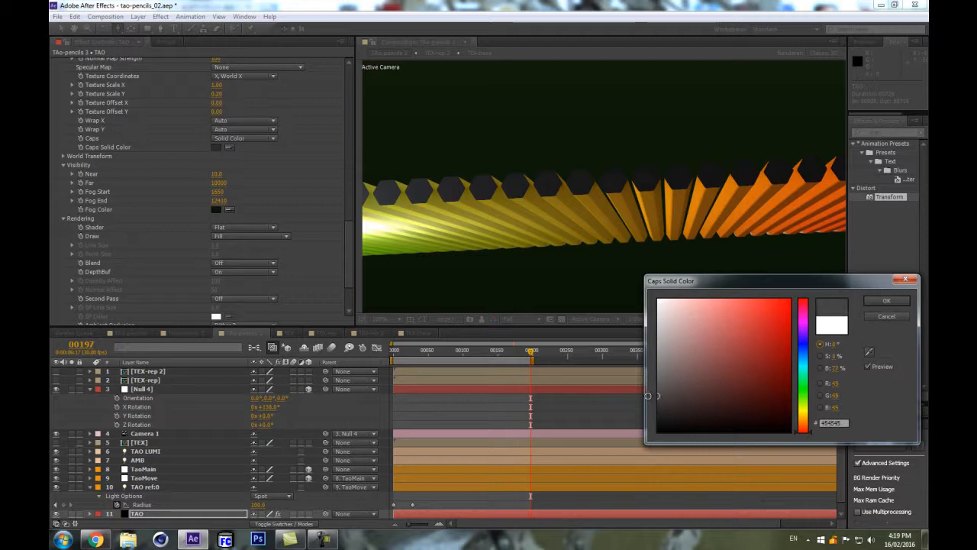
click(802, 421)
drag(687, 371, 676, 349)
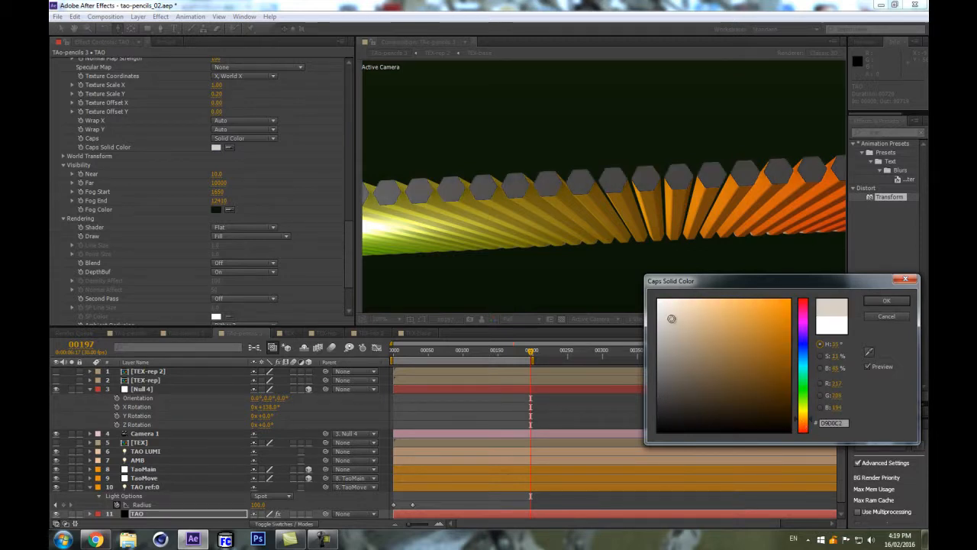
drag(765, 397, 757, 328)
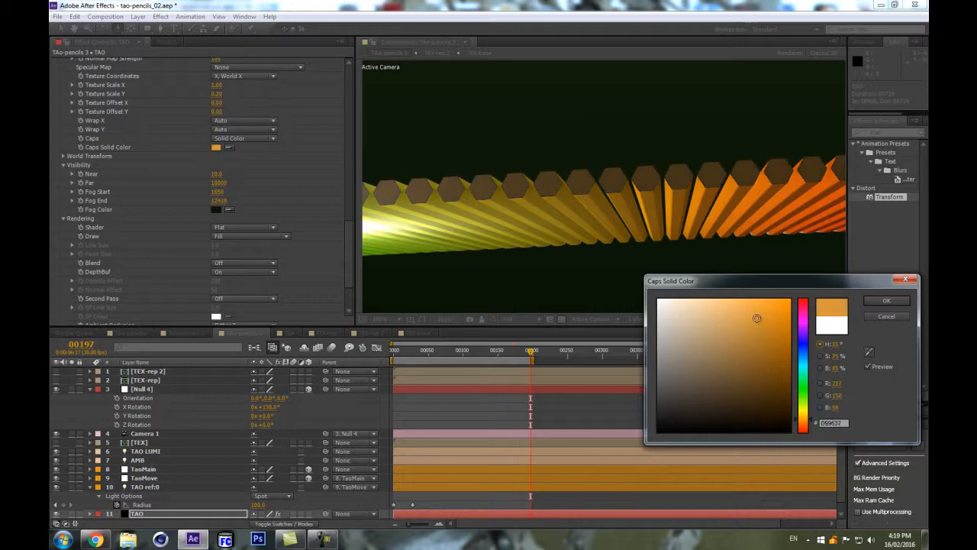
click(886, 300)
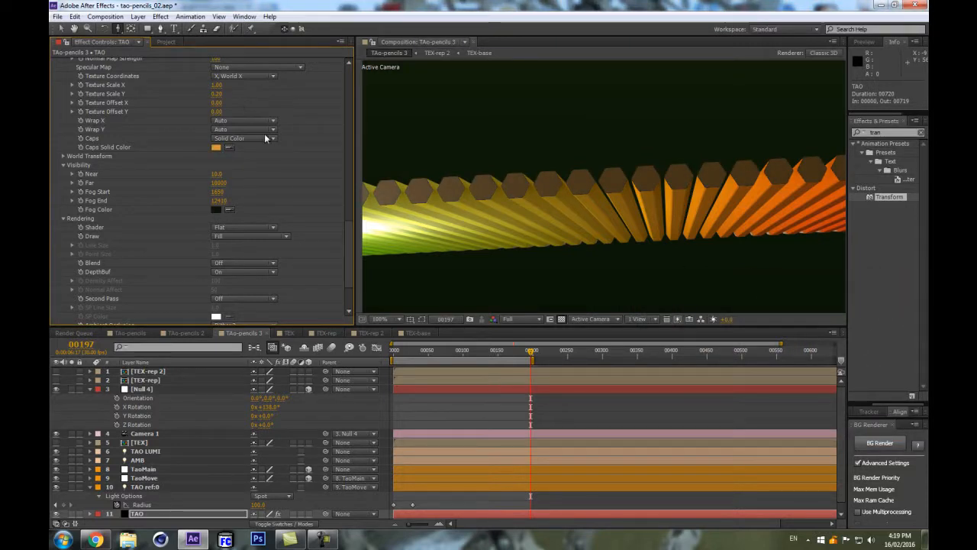
click(255, 138)
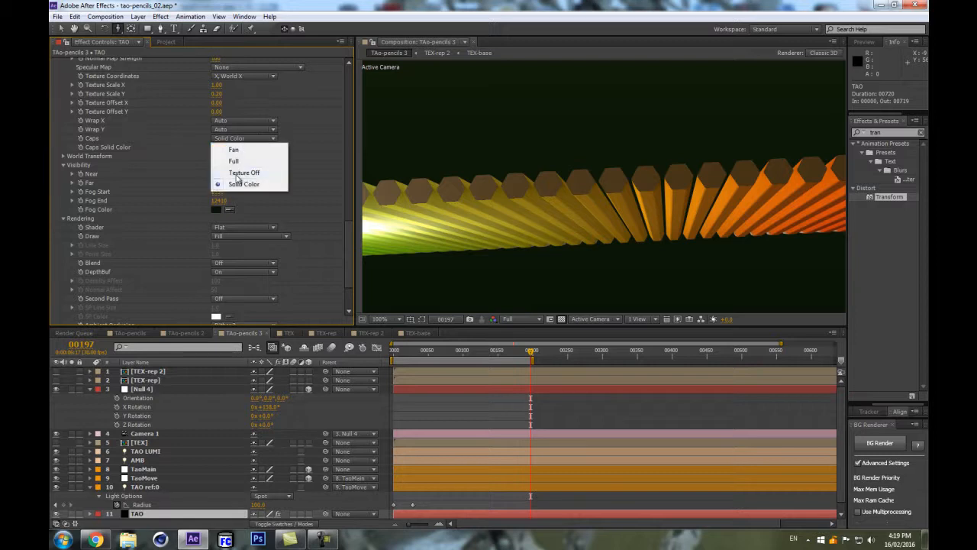
click(237, 174)
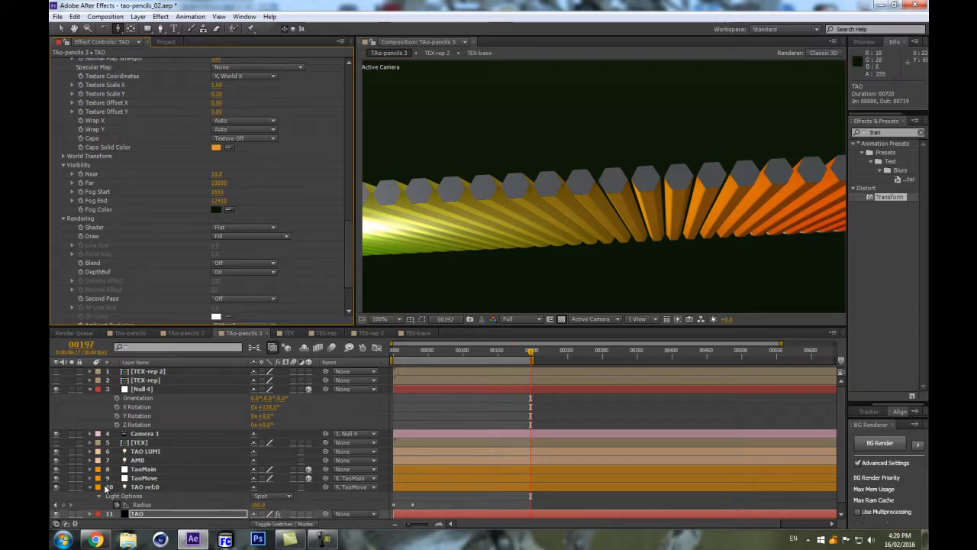
- Collapse the TAO ref:0 light layer and duplicate it
click(90, 487)
click(181, 486)
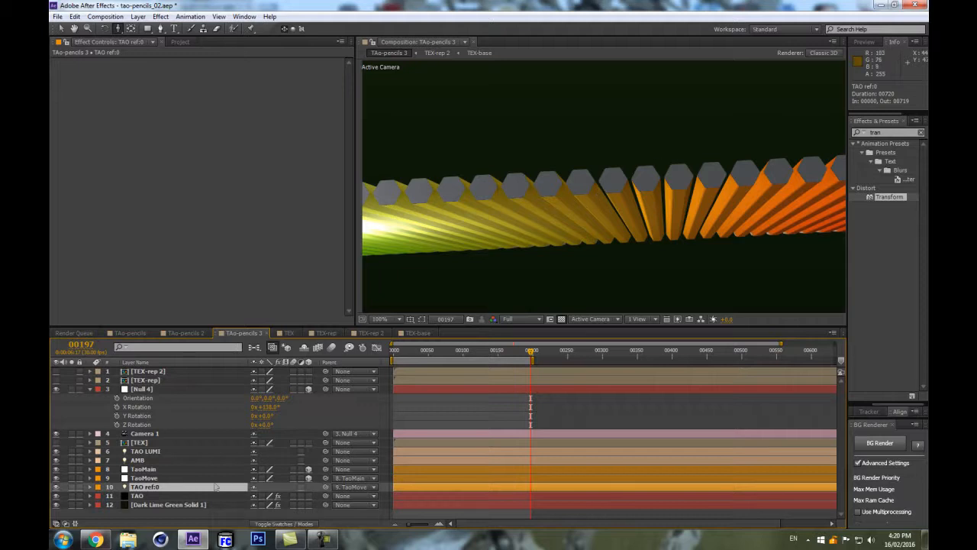
key(ctrl+d)
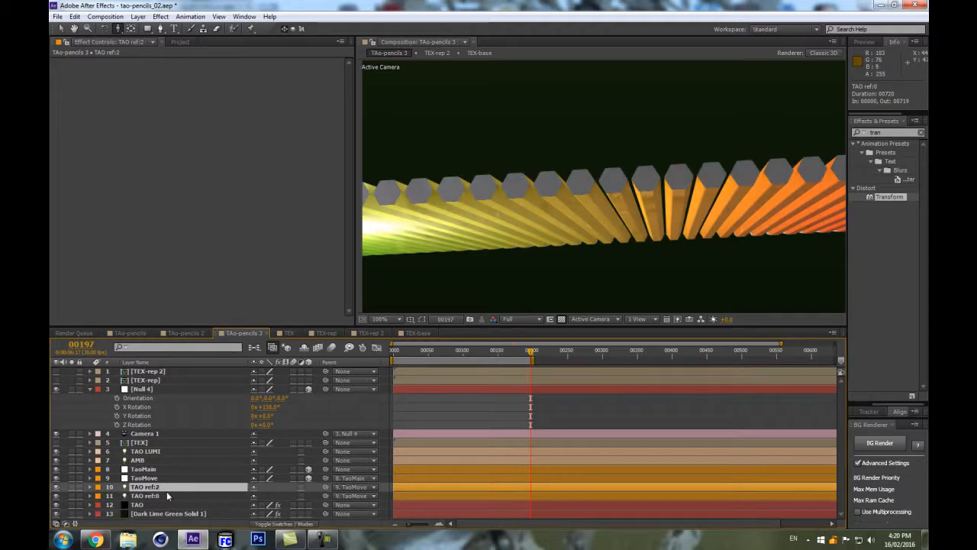
- Rename the duplicated light layer as TAO ref:0 sid:022
click(170, 487)
key(Return)
click(172, 487)
key(BackSpace)
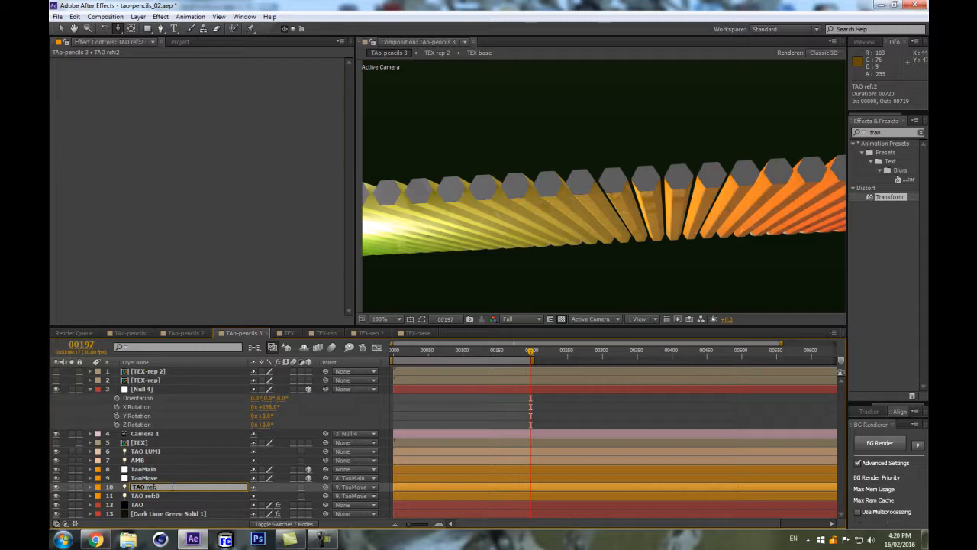
text(0)
key(Return)
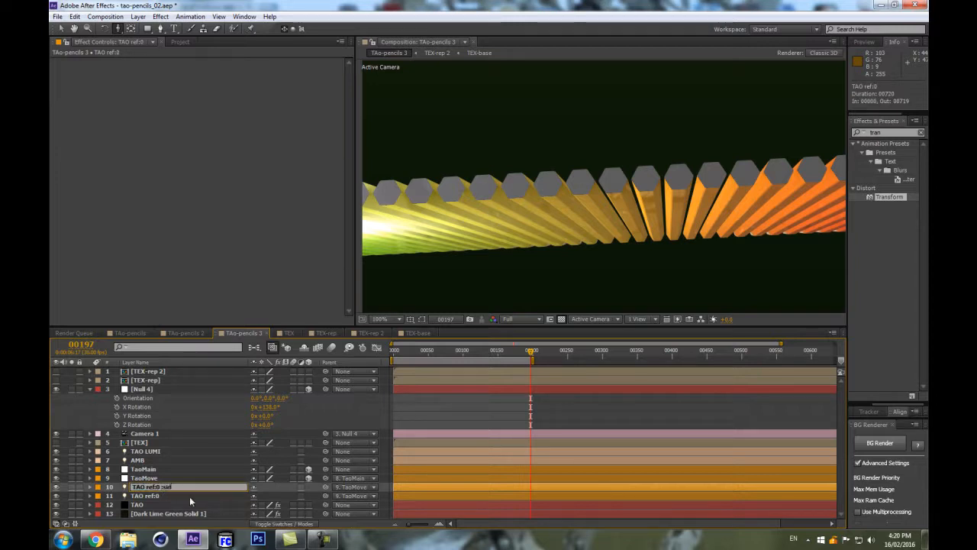
key(BackSpace)
key(BackSpace)
key(BackSpace)
key(BackSpace)
key(BackSpace)
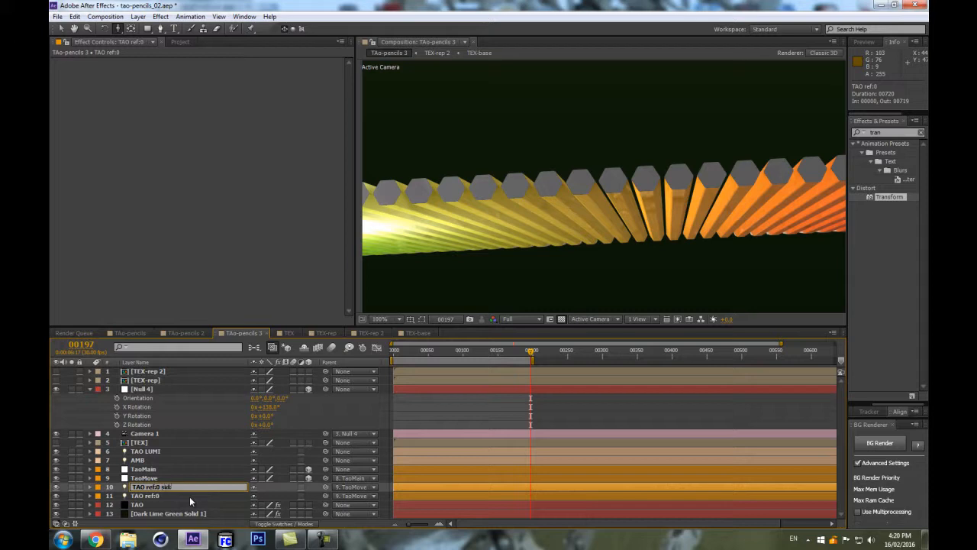
key(Return)
- Shift the Radius keyframes of the TAO ref:0 sid:022 light to around frame 190 and set its Color to black
click(187, 488)
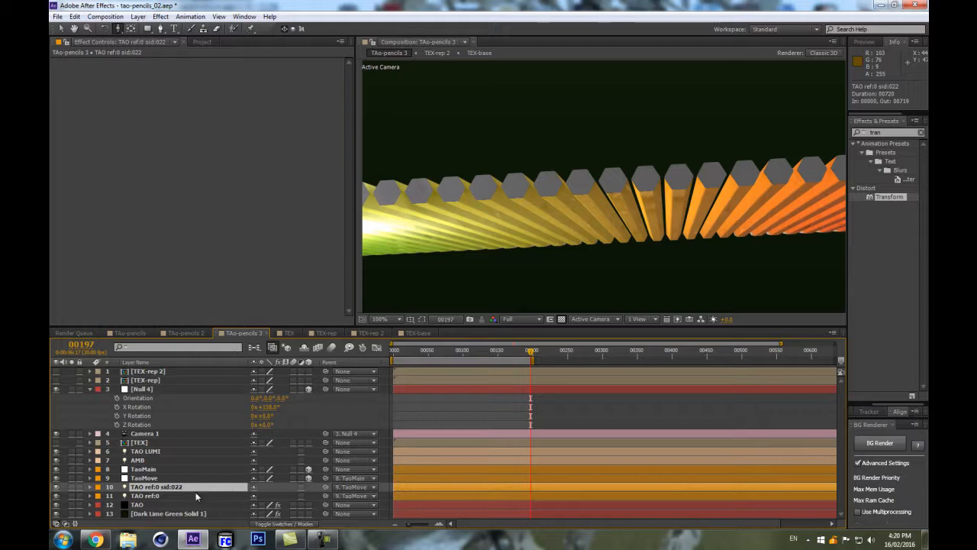
key(a)
key(a)
scroll(306, 498, down, 4)
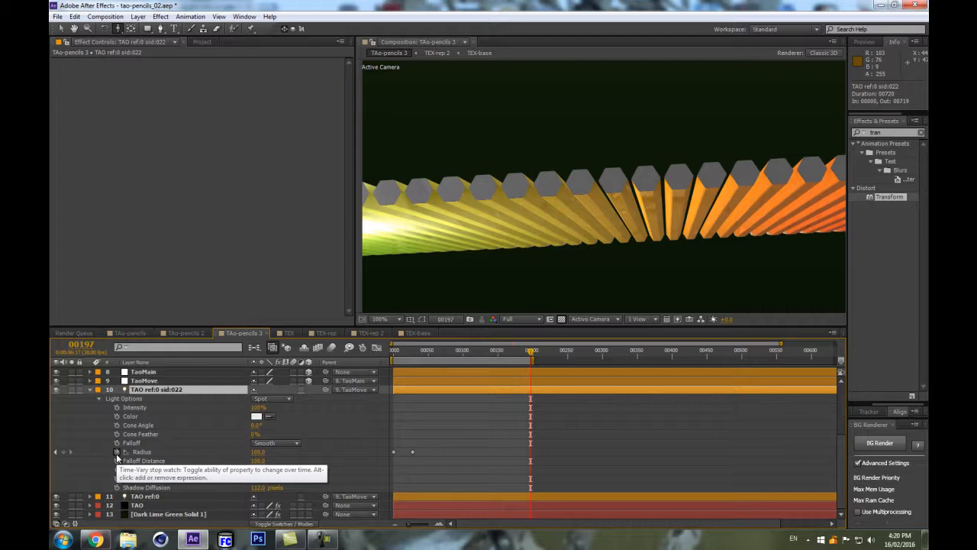
drag(464, 441, 526, 455)
click(509, 435)
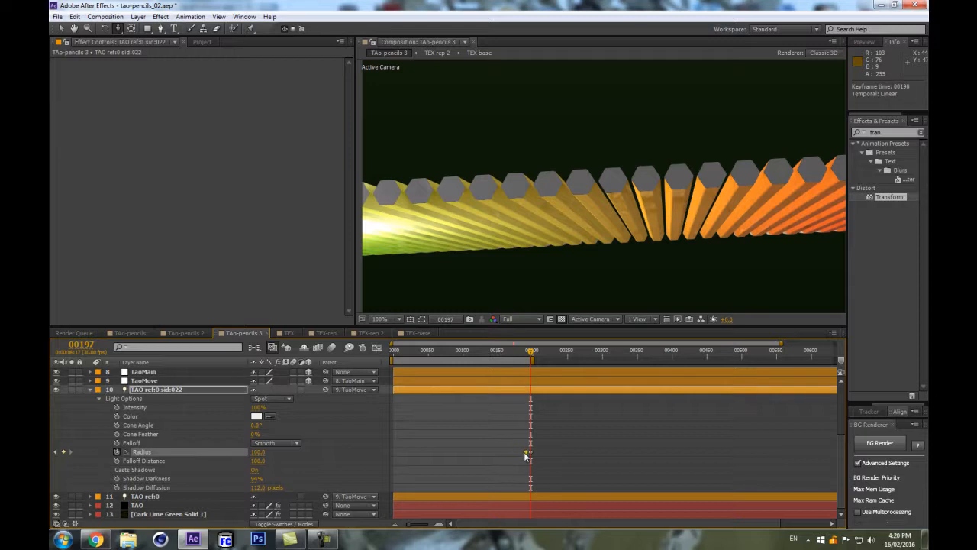
click(257, 416)
drag(725, 409, 556, 476)
key(Return)
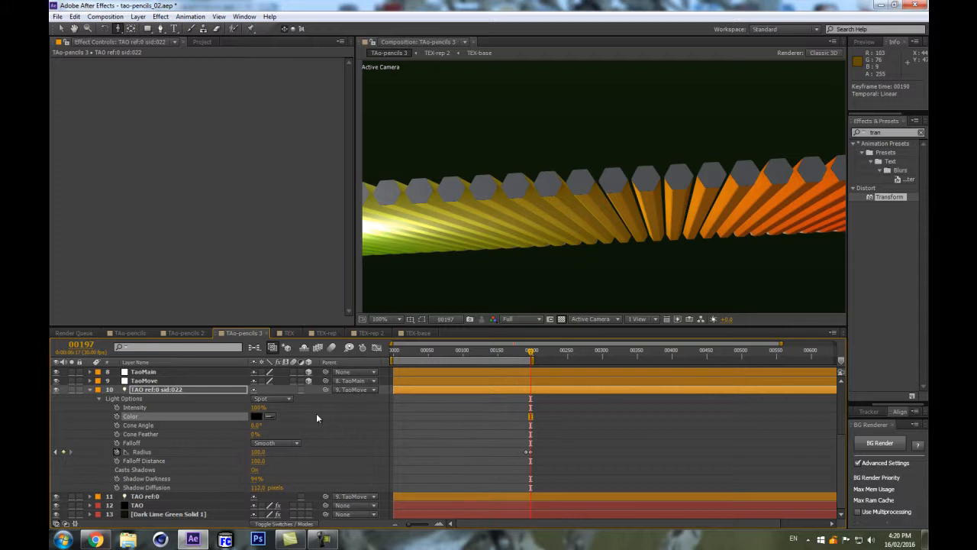
- Try offsetting the Position of the TAO ref:0 sid:022 light along Y and Z, and undo the change
click(209, 388)
key(p)
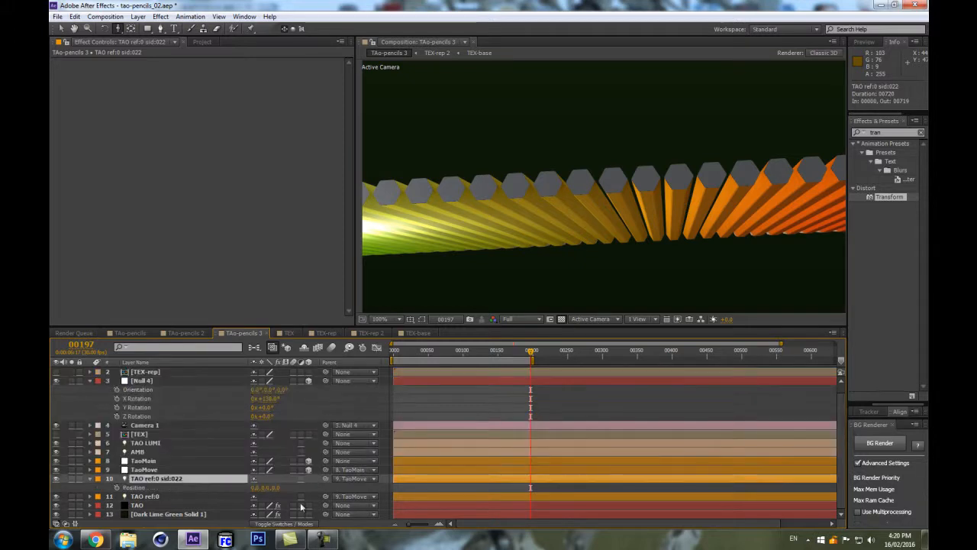
mouse_move(268, 487)
mouse_down()
mouse_move(255, 487)
mouse_move(294, 493)
mouse_up()
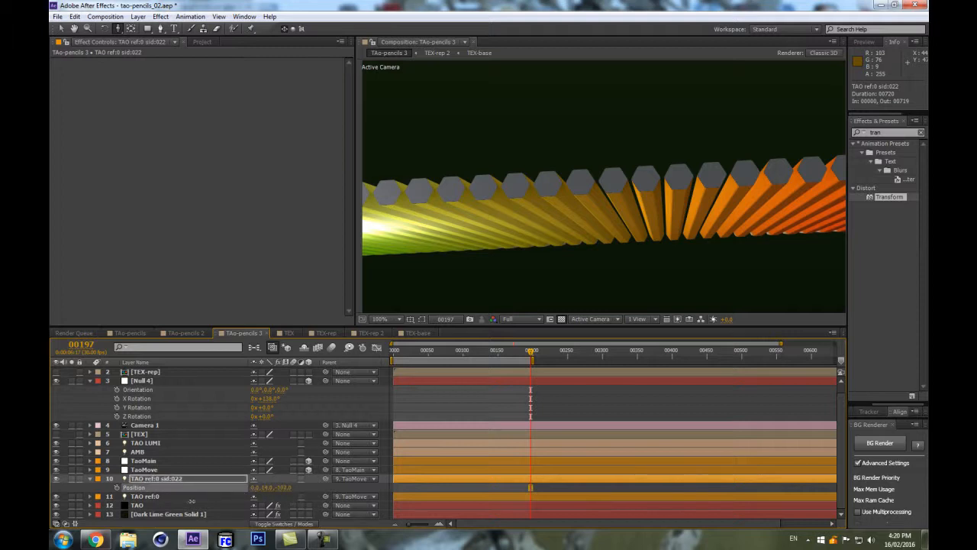
key(ctrl+z)
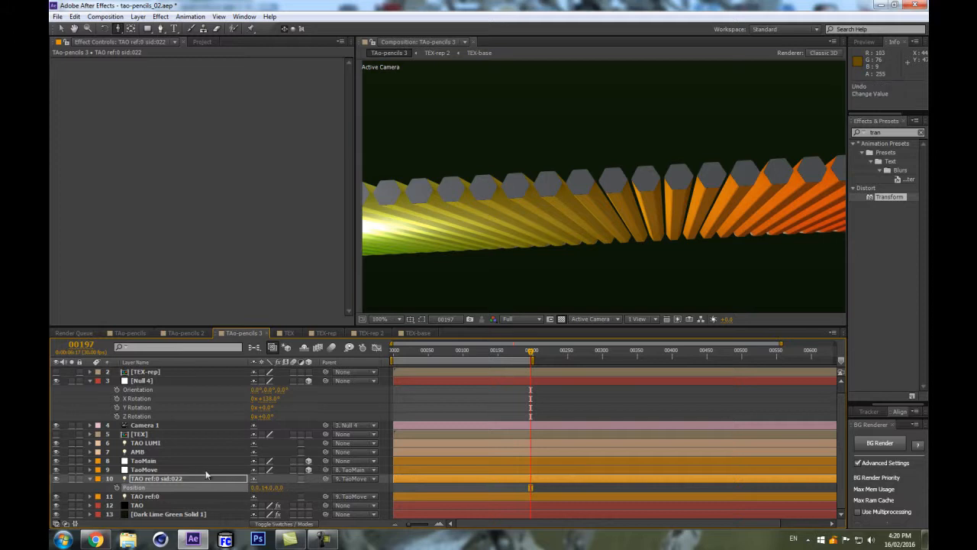
click(167, 497)
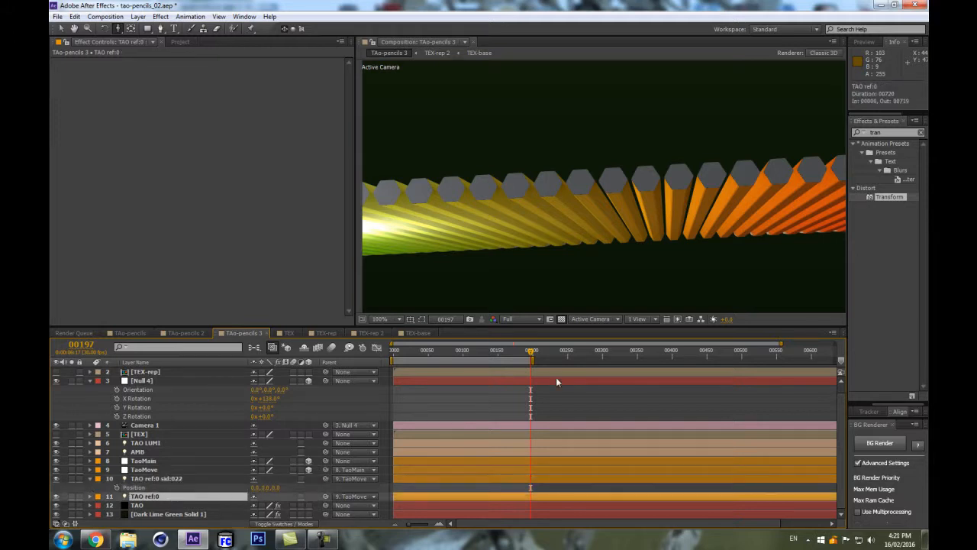
- Remove the Radius keyframes from the TAO ref:0 sid:022 light and set its Radius to 26
click(179, 479)
key(a)
key(a)
scroll(248, 483, down, 5)
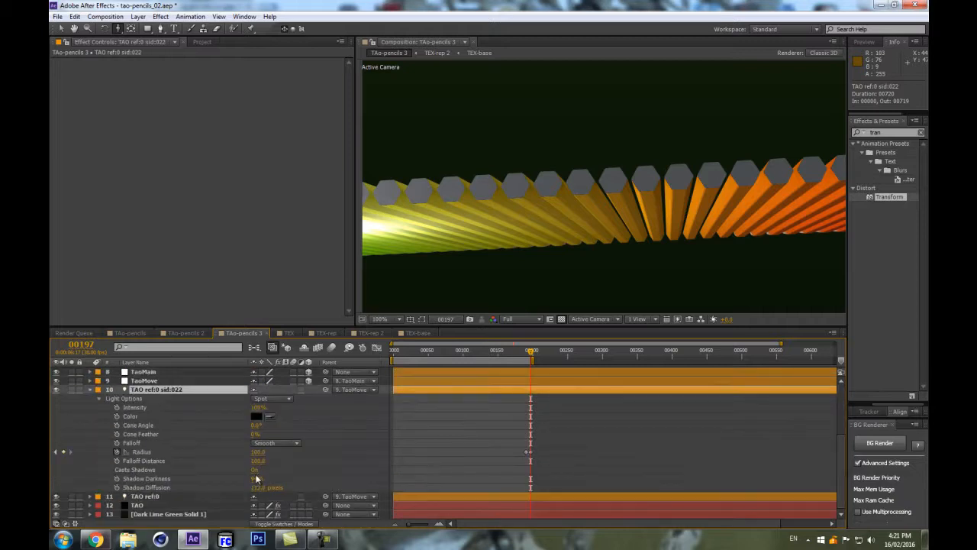
mouse_move(257, 454)
mouse_down()
mouse_move(305, 450)
mouse_move(262, 457)
mouse_up()
key(ctrl+z)
click(115, 451)
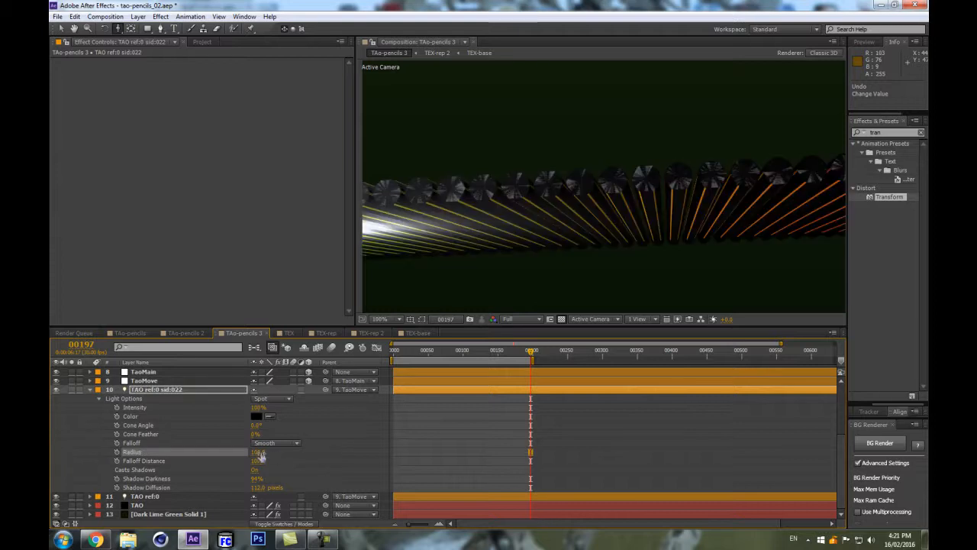
drag(259, 456, 222, 453)
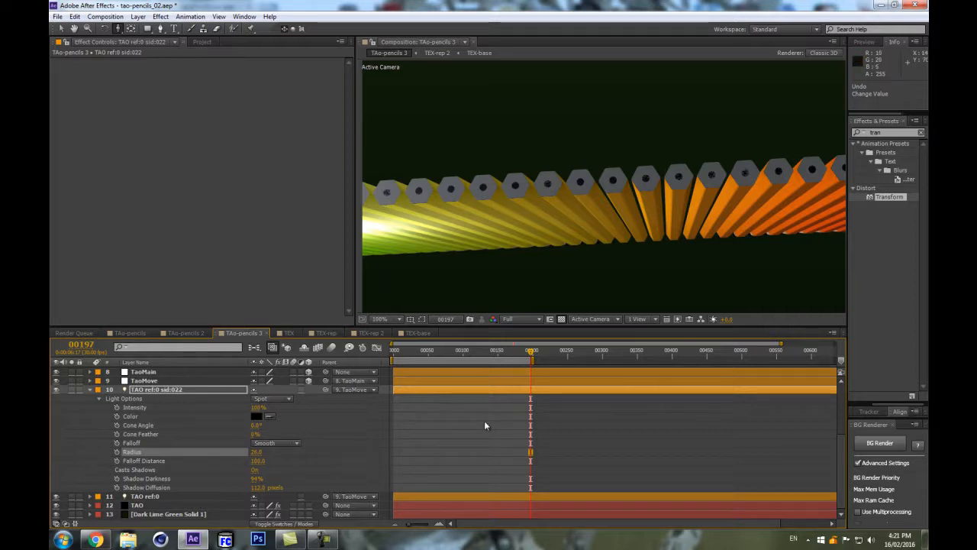
- Start keyframing the light's Radius at frame 197 and set it to 0 at frame 188
click(117, 451)
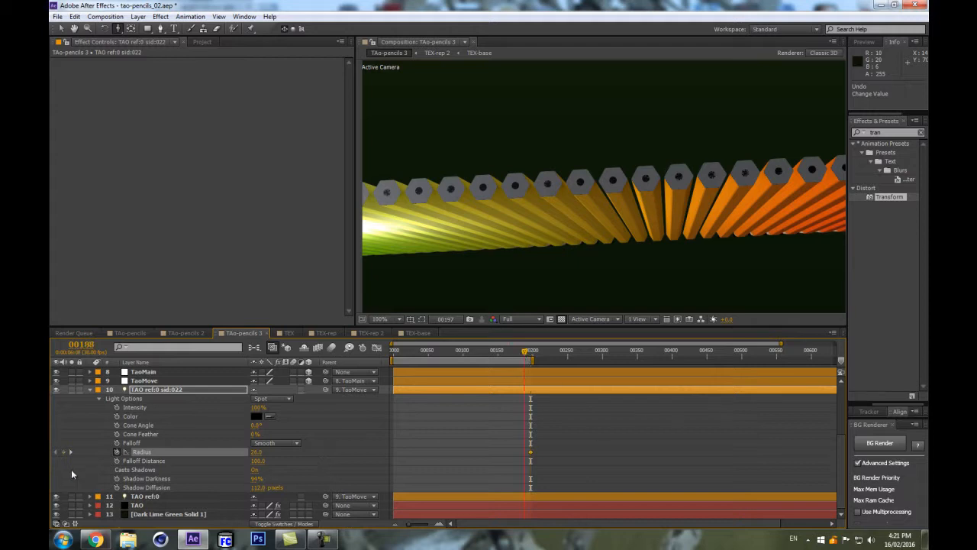
click(259, 452)
text(0)
key(Return)
- Move both Radius keyframes of the sid:022 light to the start of the timeline and time-reverse them
click(495, 459)
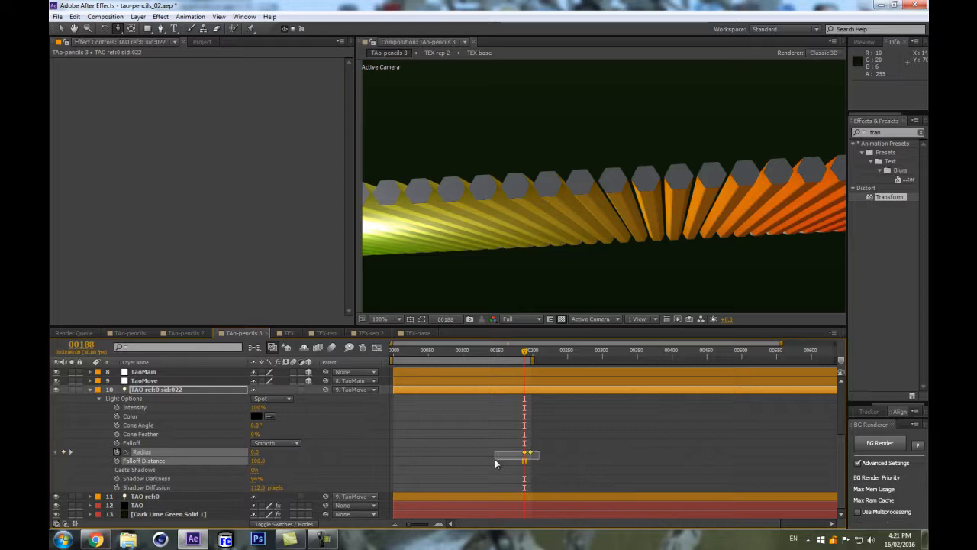
click(537, 456)
drag(525, 453, 407, 459)
right_click(397, 453)
mouse_move(443, 444)
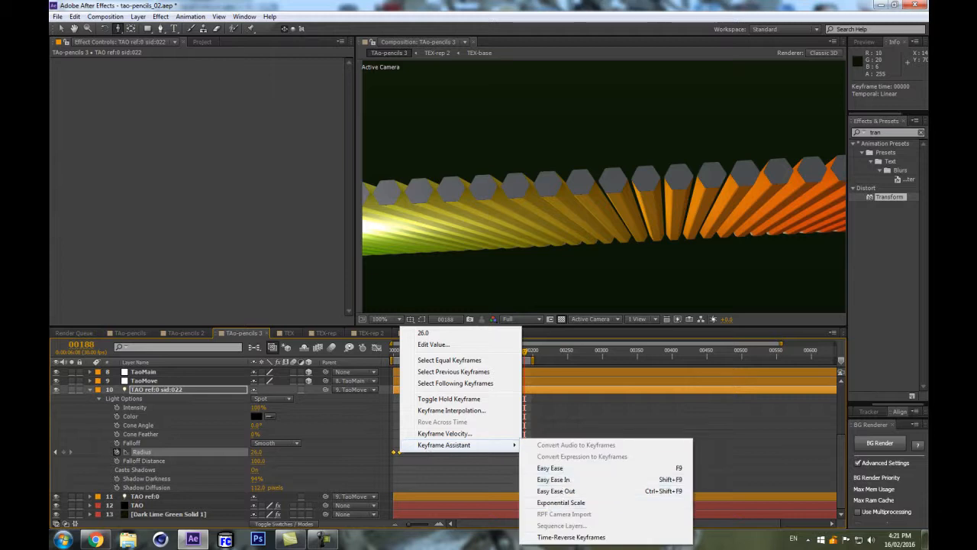
click(584, 536)
click(479, 437)
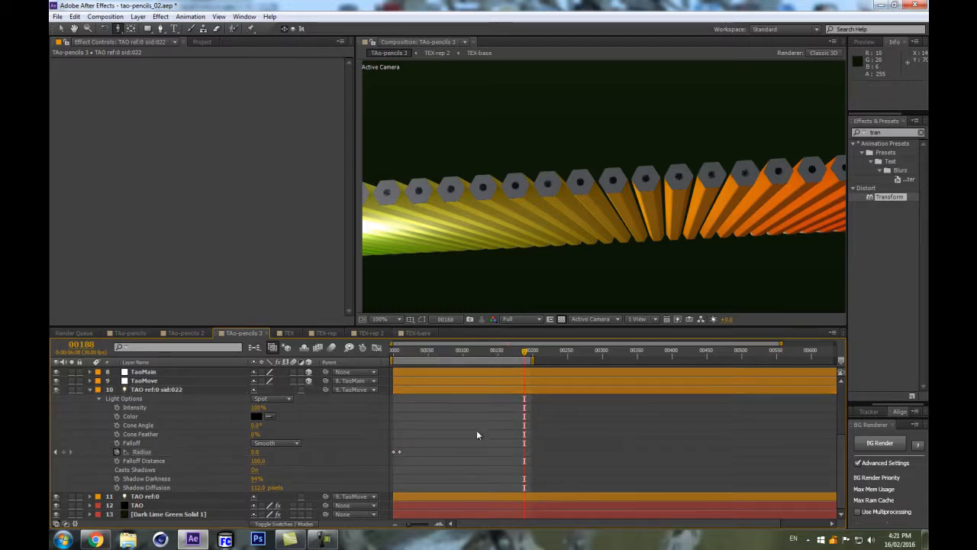
- Try adding a Radius keyframe to the TAO ref:0 light at frame 187 and adjusting the camera, and undo both
click(228, 391)
key(p)
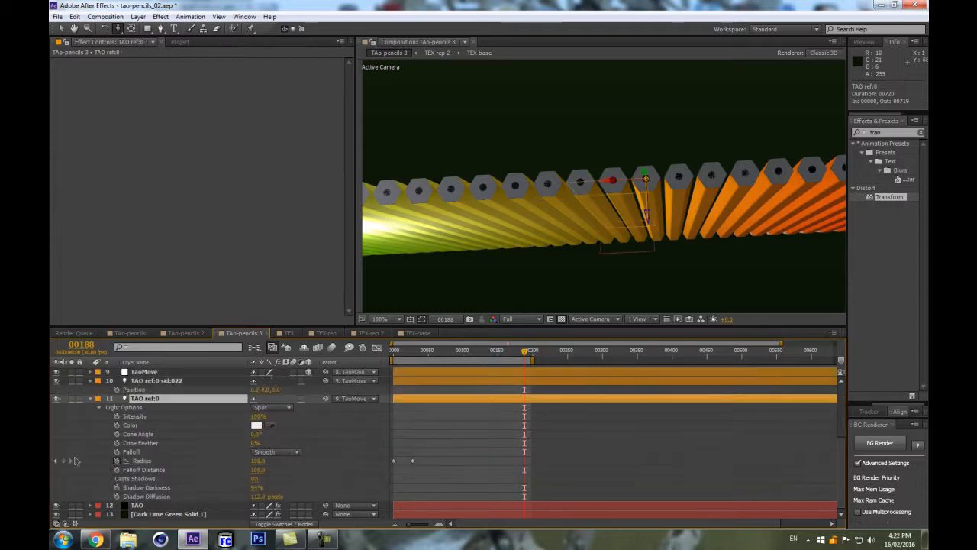
key(Page_Up)
click(64, 459)
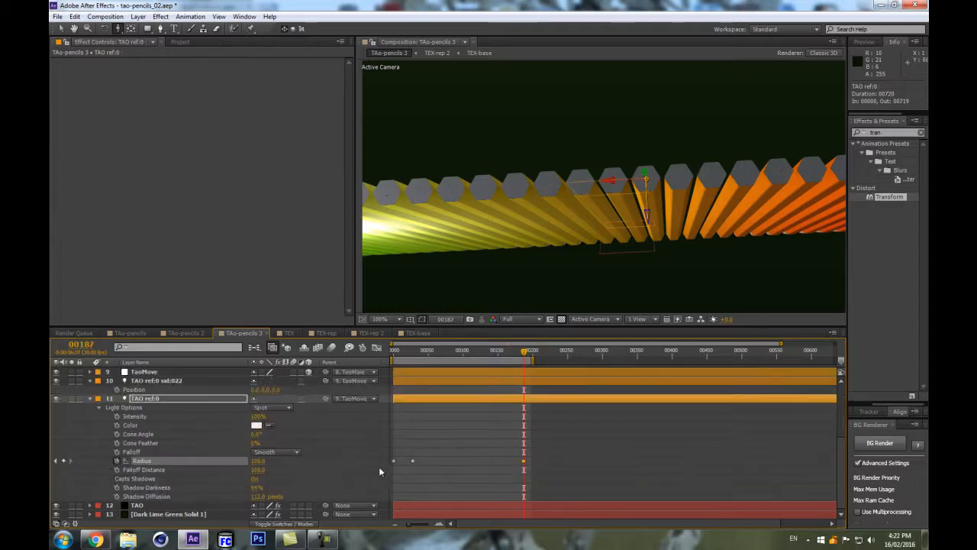
key(ctrl+z)
key(c)
click(520, 245)
key(ctrl+z)
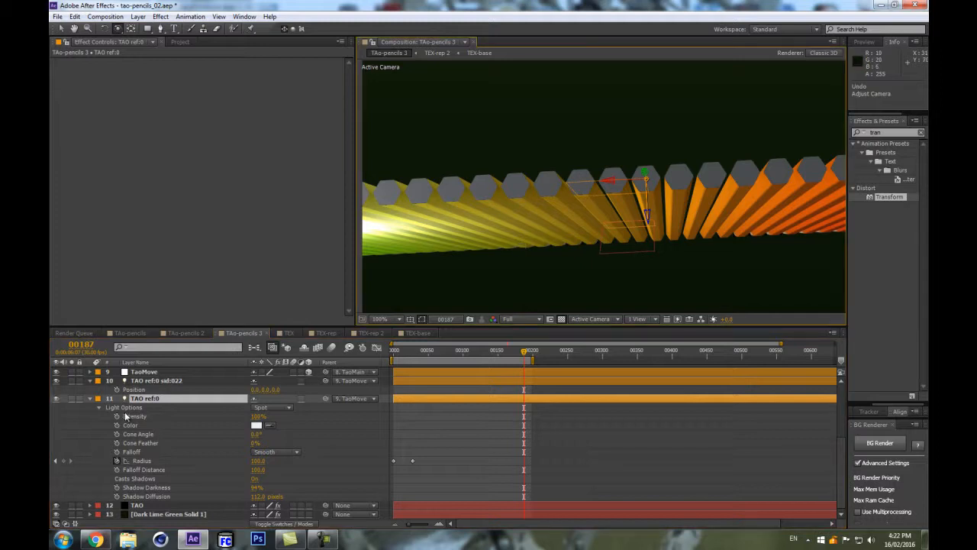
- Examine the pencil end caps at several frames and camera angles, and check the Radius keyframes of the TAO ref:0 sid:022 light
drag(402, 351, 504, 330)
key(Page_Up)
key(Page_Up)
key(Page_Up)
key(Page_Up)
mouse_move(557, 169)
mouse_down()
mouse_move(549, 148)
mouse_move(542, 401)
mouse_up()
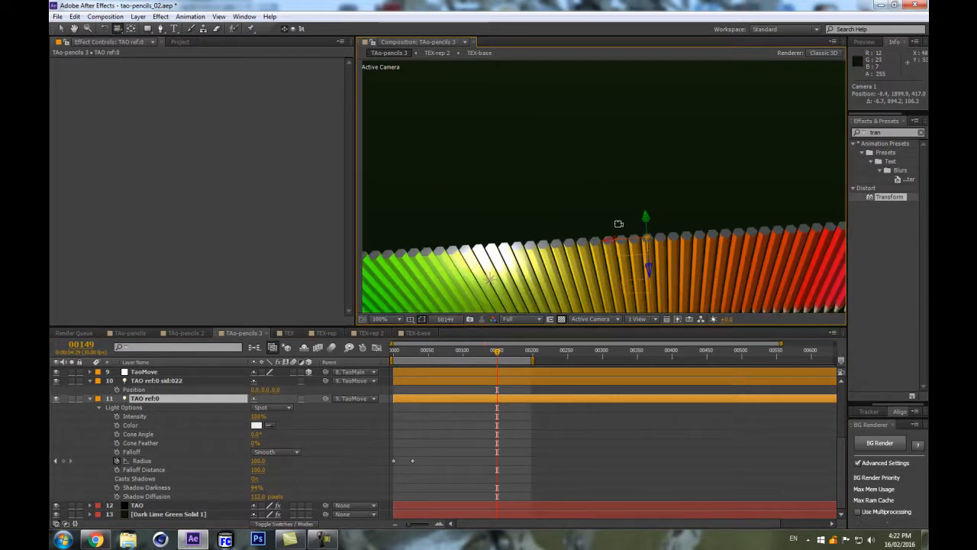
mouse_move(599, 54)
mouse_down()
mouse_move(601, 43)
mouse_move(620, 101)
mouse_up()
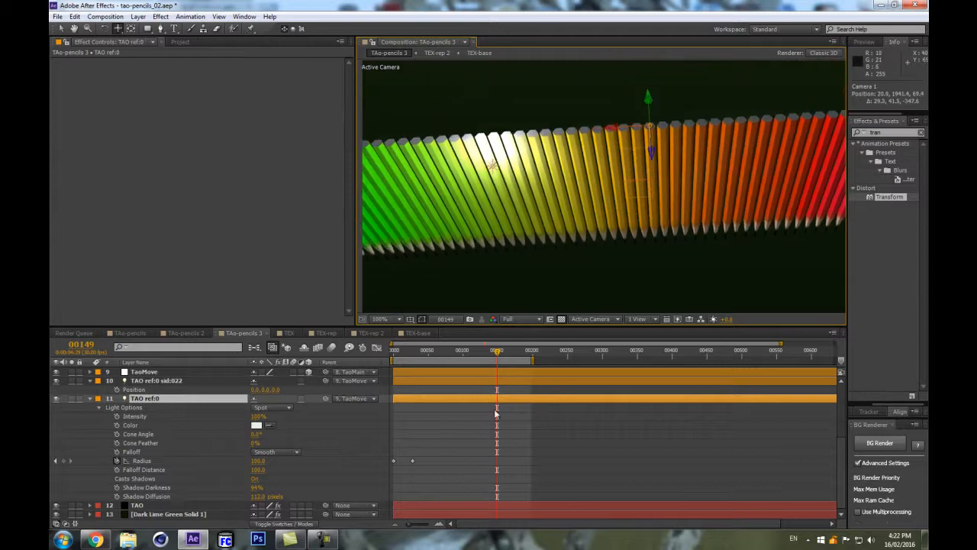
scroll(606, 298, up, 4)
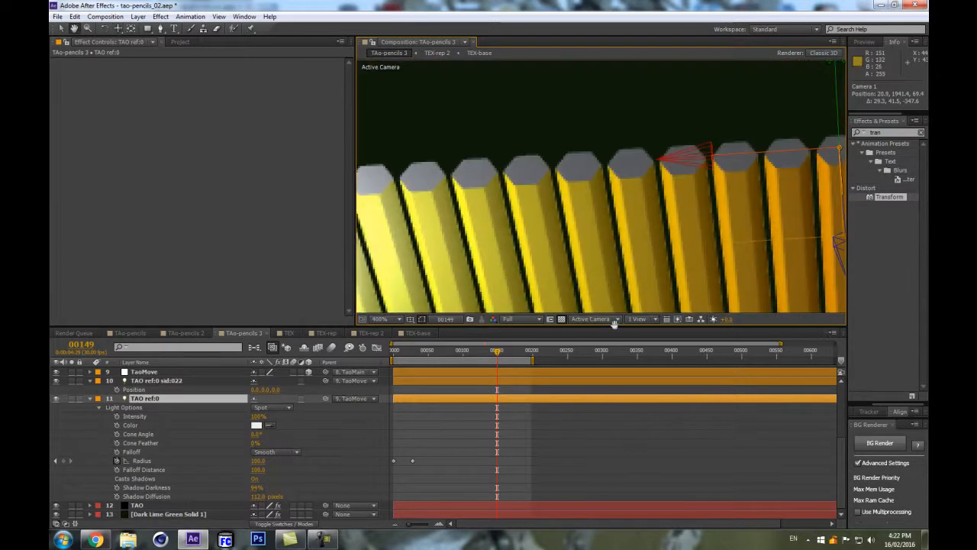
scroll(598, 218, down, 1)
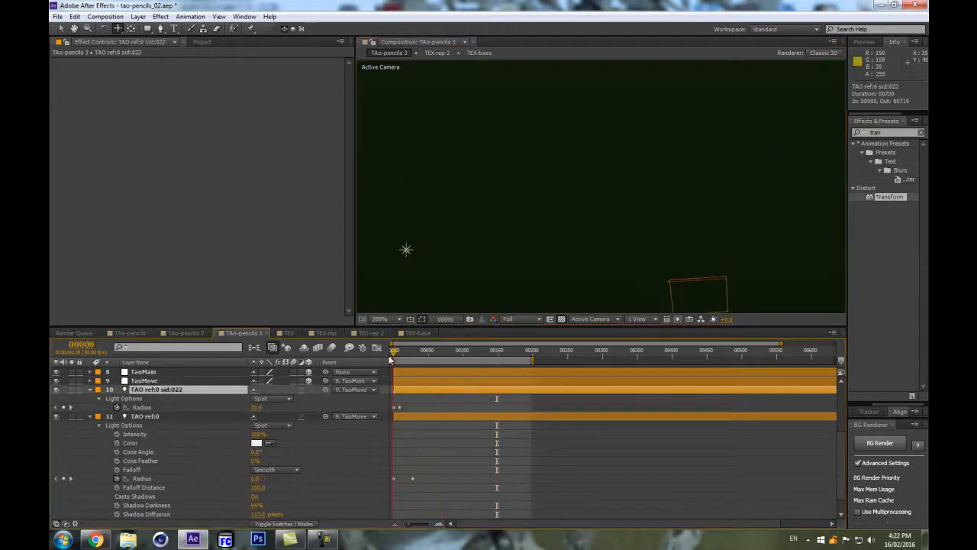
drag(394, 351, 531, 339)
key(p)
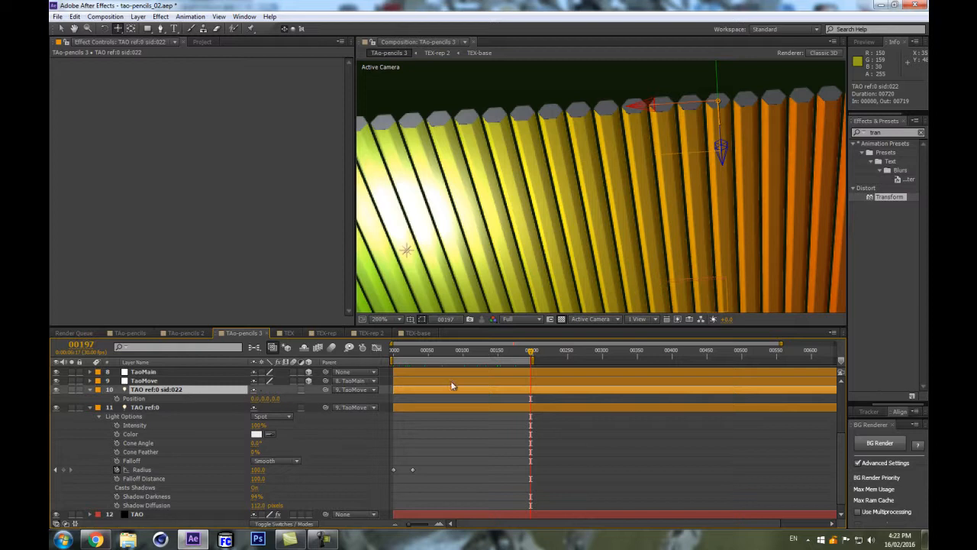
- Undo the recent Radius keyframe changes on the sid:022 light, and orbit the camera to see the whole pencil row and its ends
key(ctrl+z)
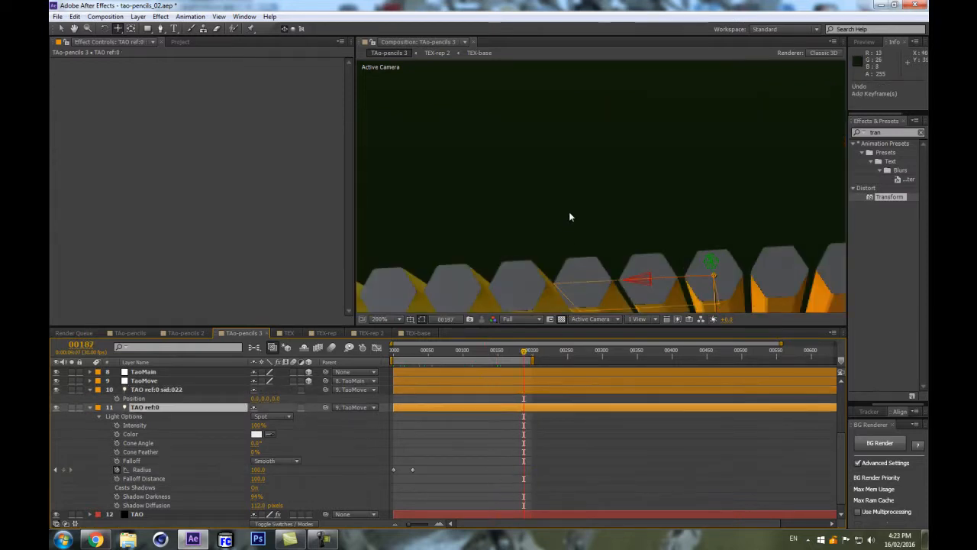
key(ctrl+z)
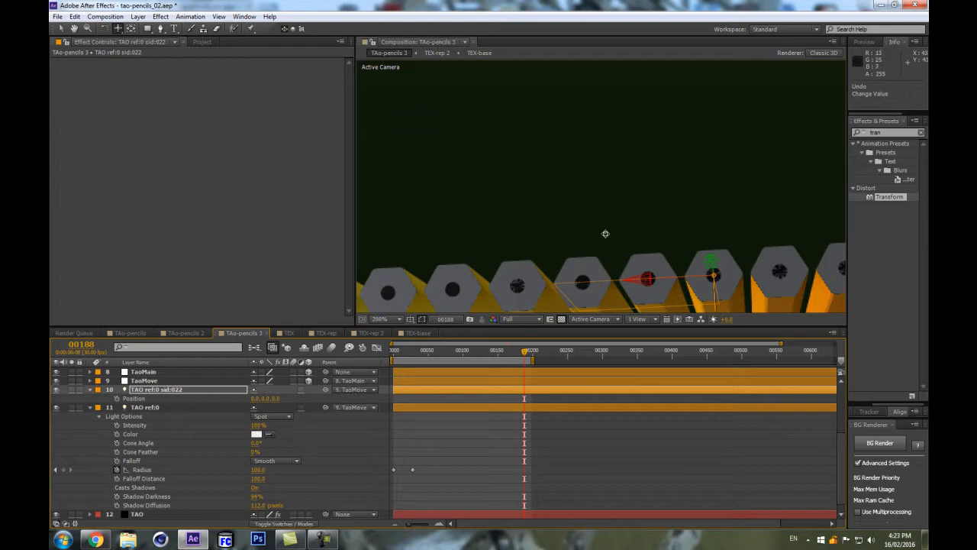
drag(605, 233, 611, 142)
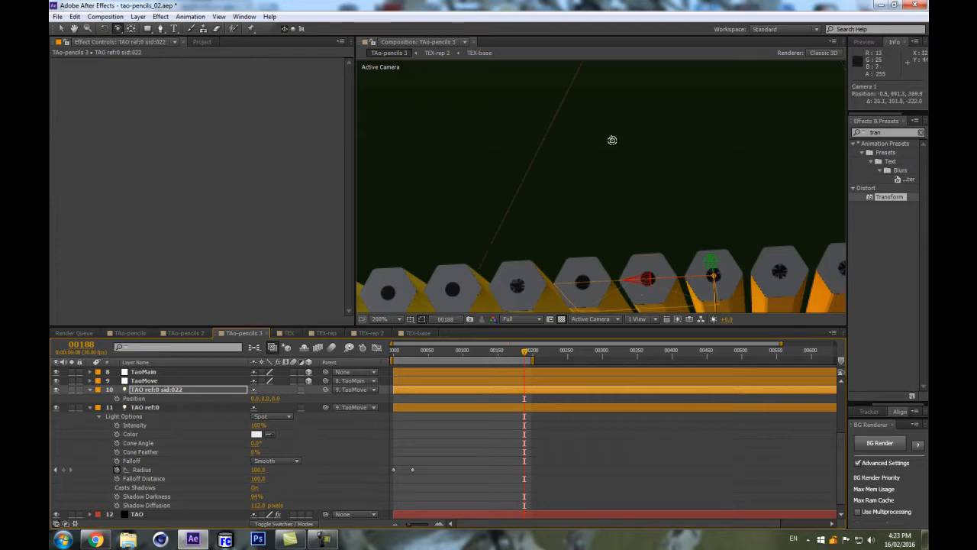
scroll(606, 156, down, 1)
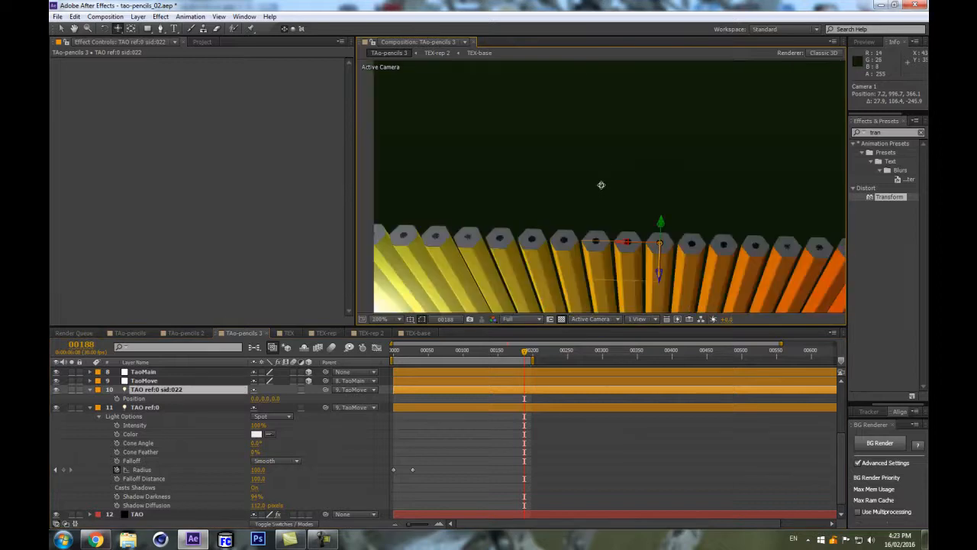
mouse_move(600, 149)
mouse_down()
mouse_move(587, 284)
mouse_move(588, 242)
mouse_up()
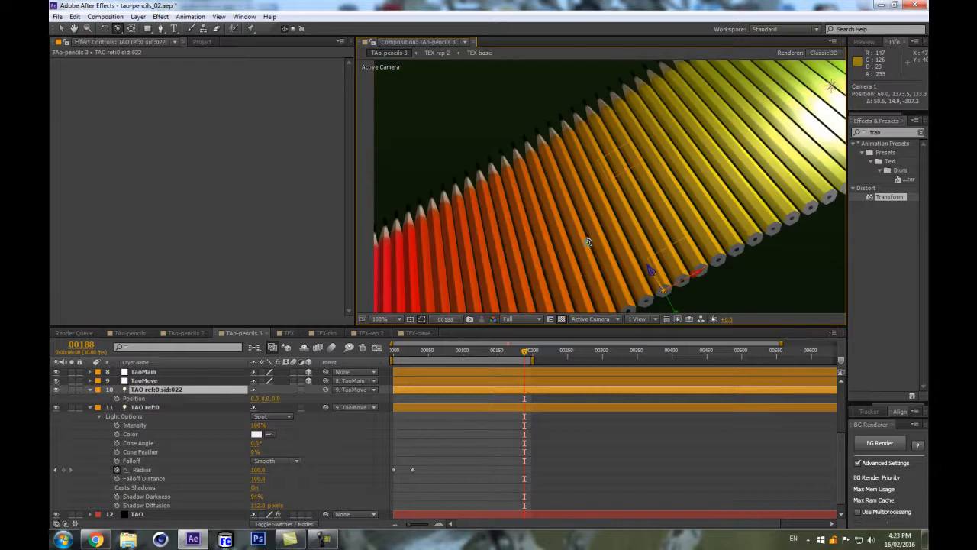
scroll(591, 244, down, 1)
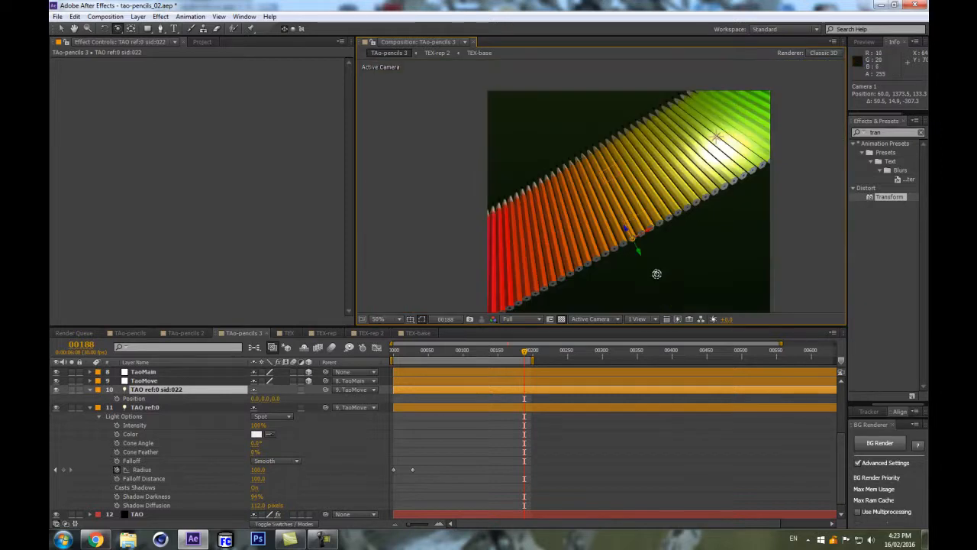
scroll(657, 271, up, 1)
click(174, 380)
click(173, 389)
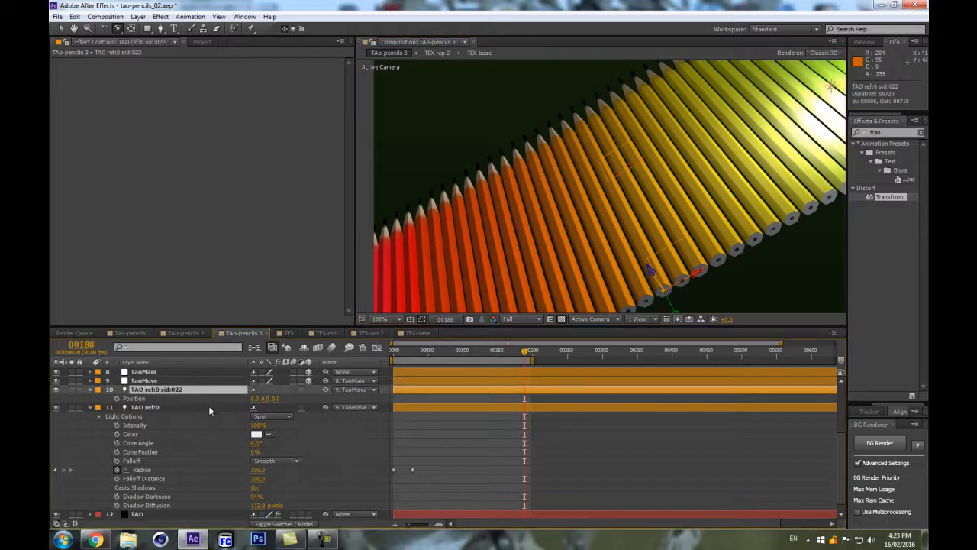
click(271, 398)
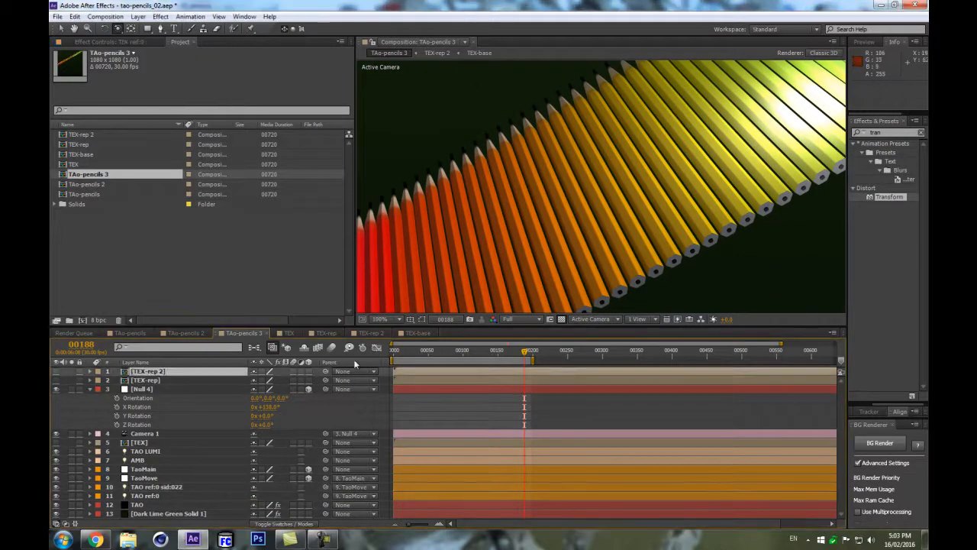
- Return Null 4's X Rotation to 0° and collapse its rotation properties
key(ctrl+z)
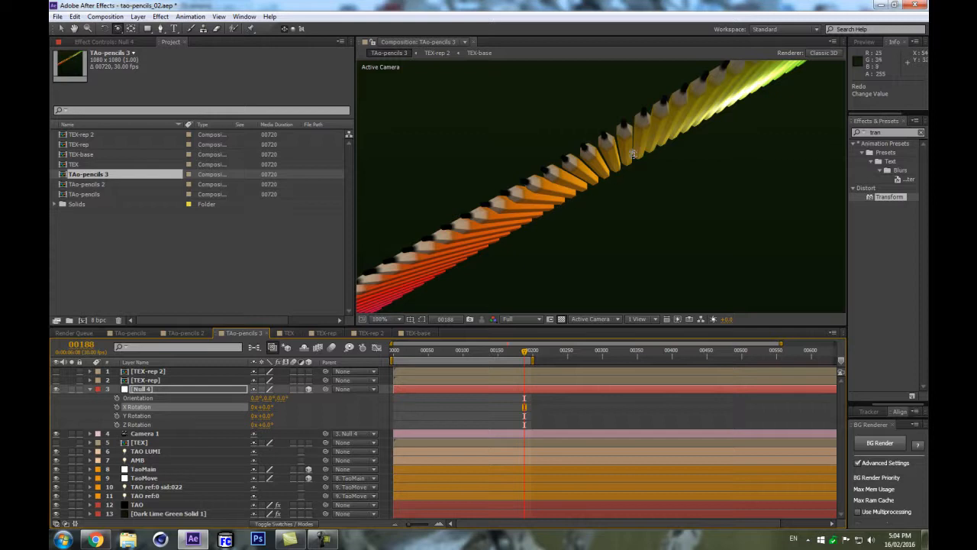
key(r)
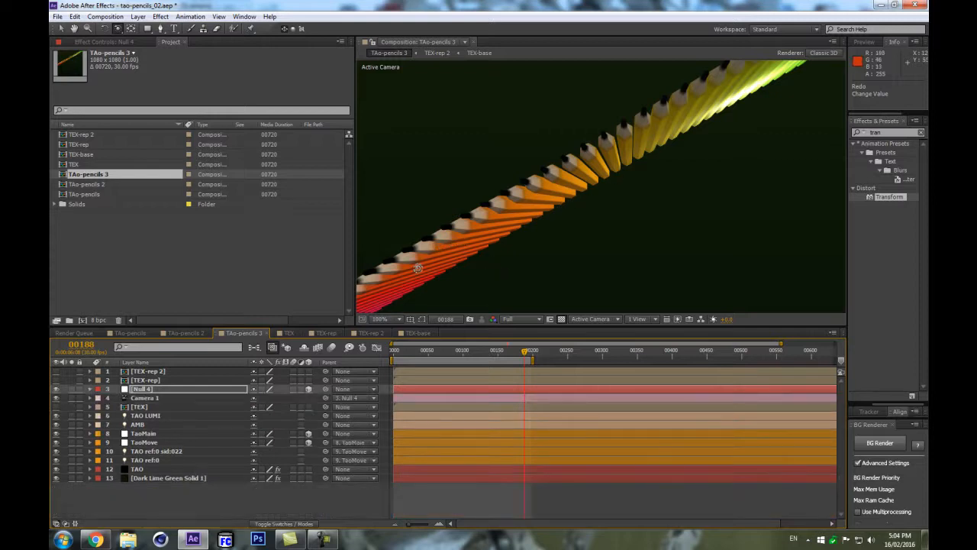
- In the TEX-rep 2 composition, draw a rectangular mask over the TEX-base layer's black strip and set the mask mode to Subtract
double_click(148, 372)
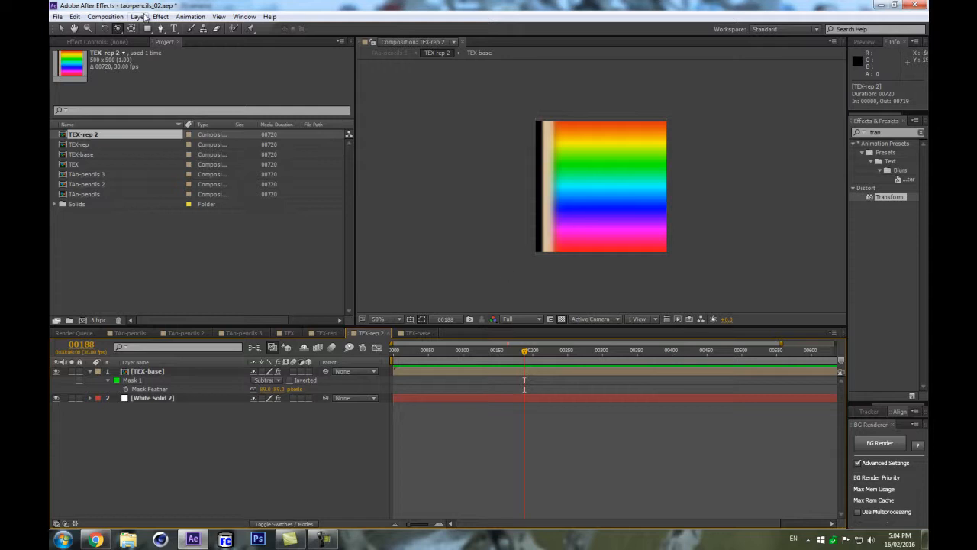
click(151, 372)
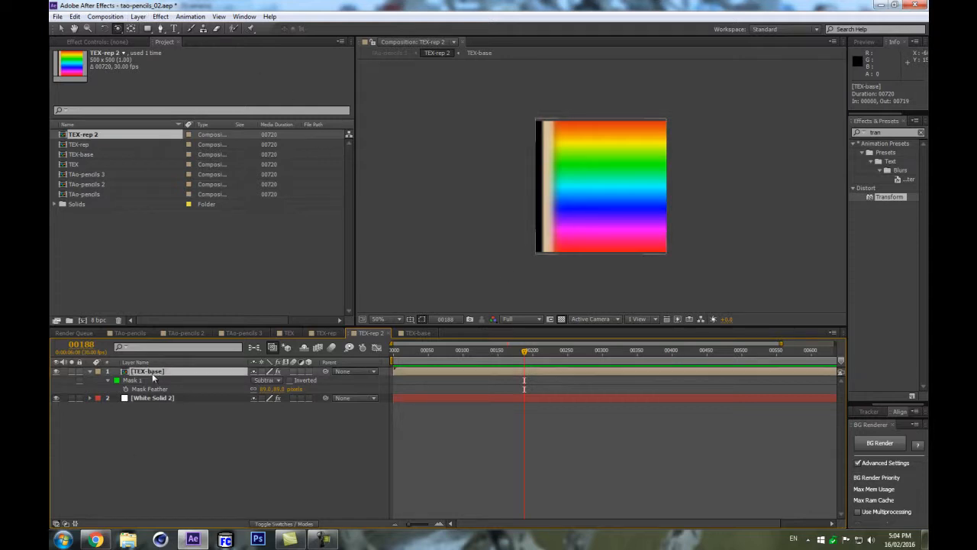
click(150, 28)
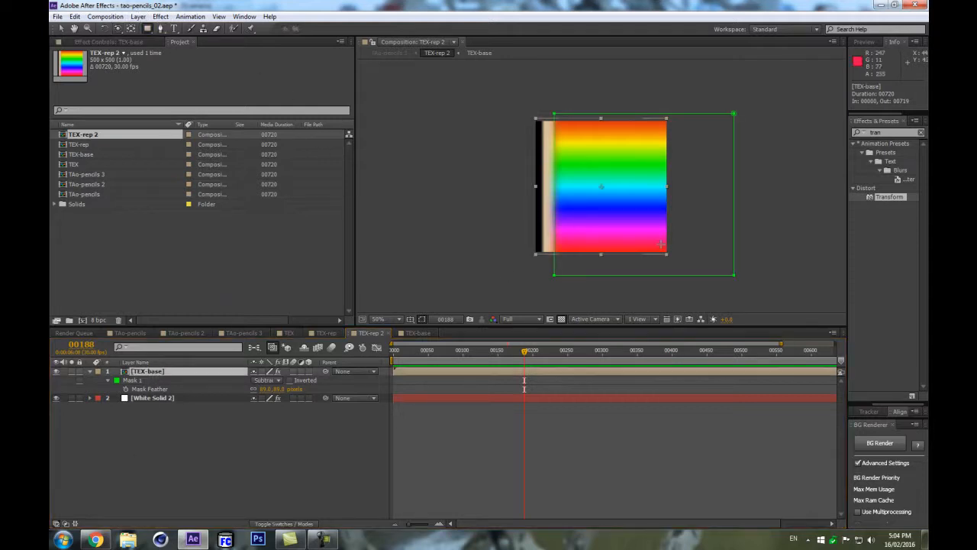
mouse_move(543, 104)
mouse_down()
mouse_move(513, 299)
mouse_move(519, 291)
mouse_up()
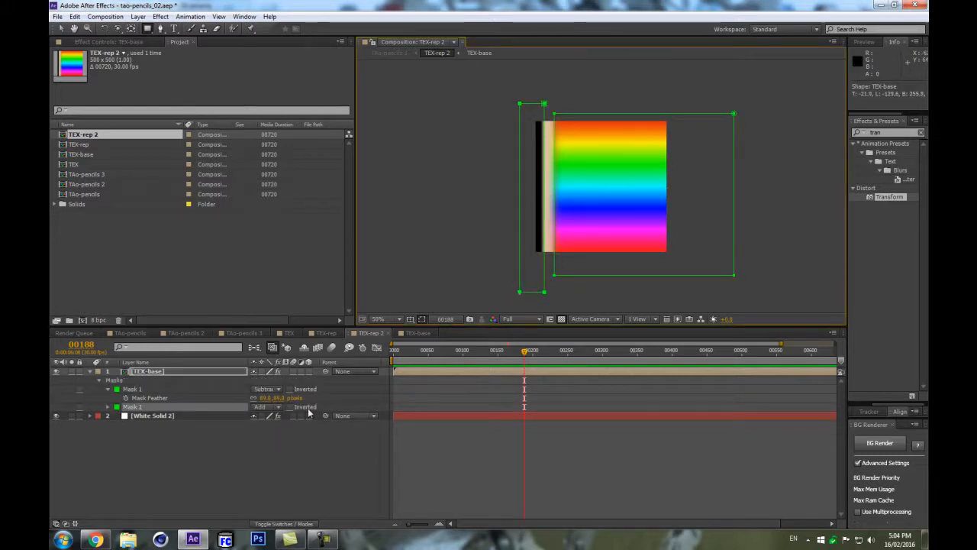
click(265, 407)
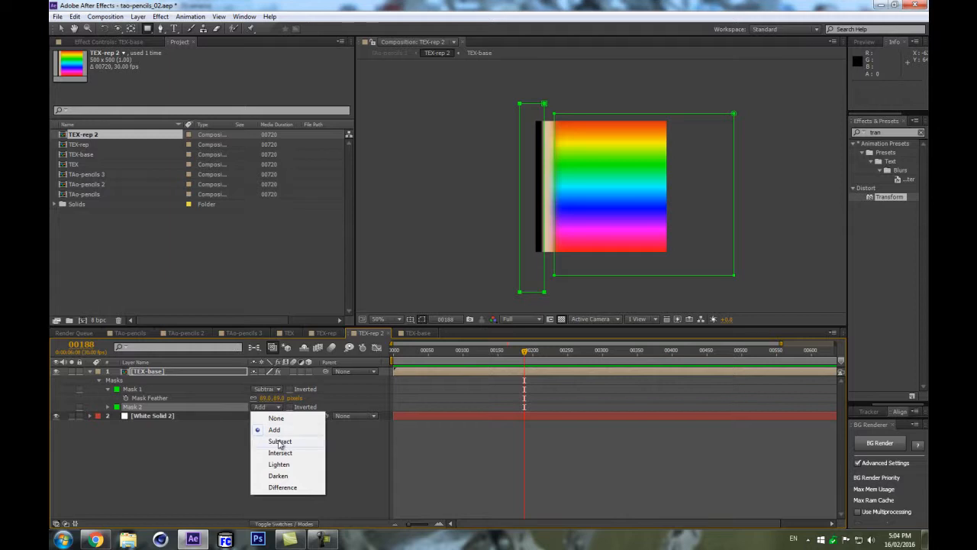
click(281, 432)
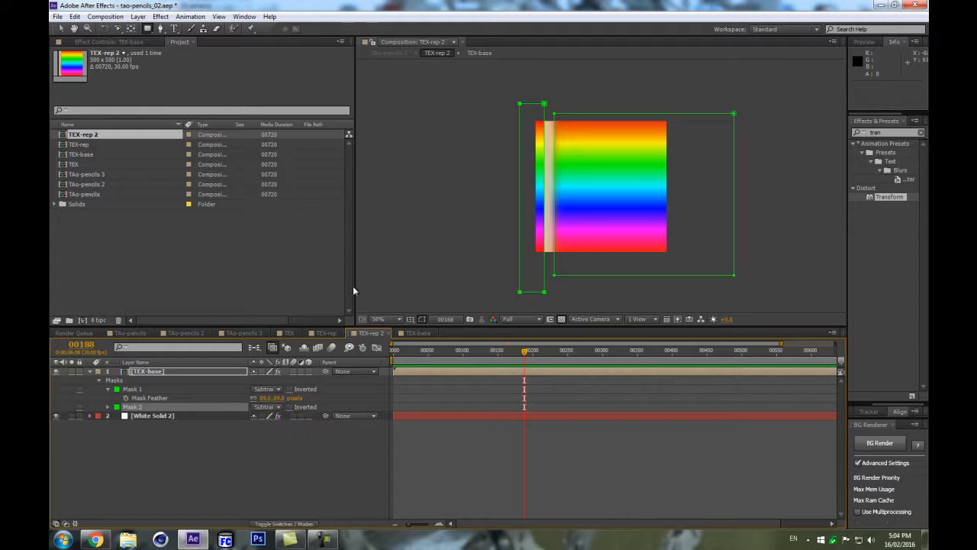
- Feather the second mask on the TEX-base layer by about 43 pixels
key(f)
key(m)
key(m)
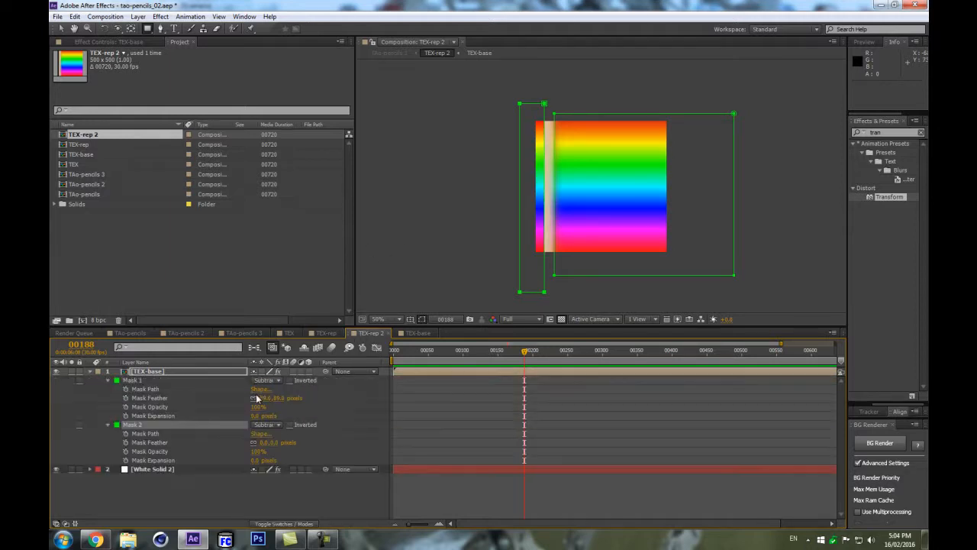
drag(273, 443, 292, 442)
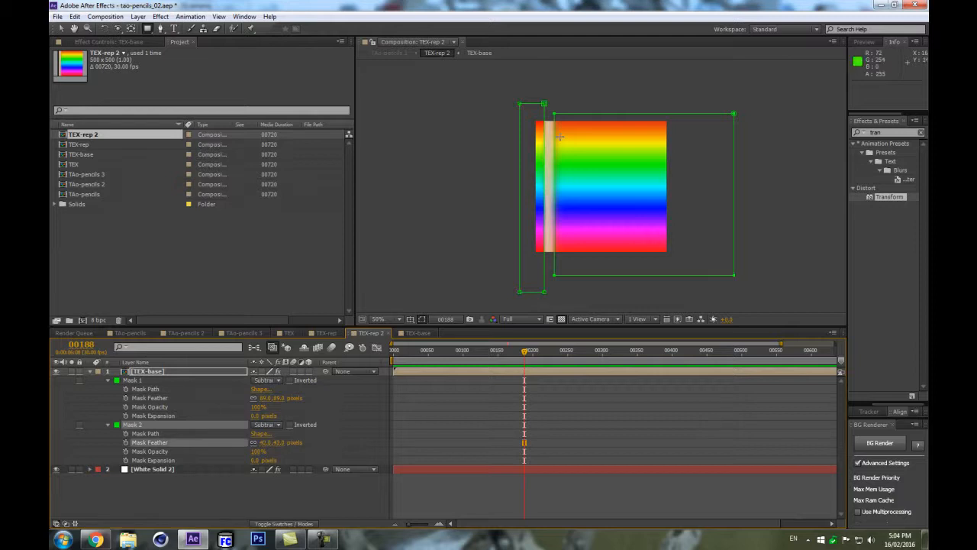
key(slash)
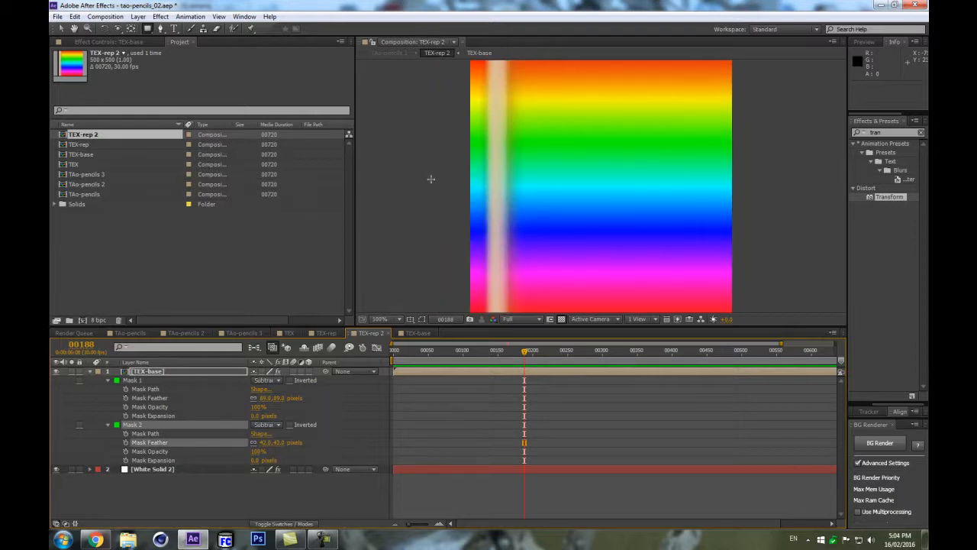
- Return to the TAo-pencils 3 composition and orbit the camera slightly to inspect the recolored pencil tips
click(253, 350)
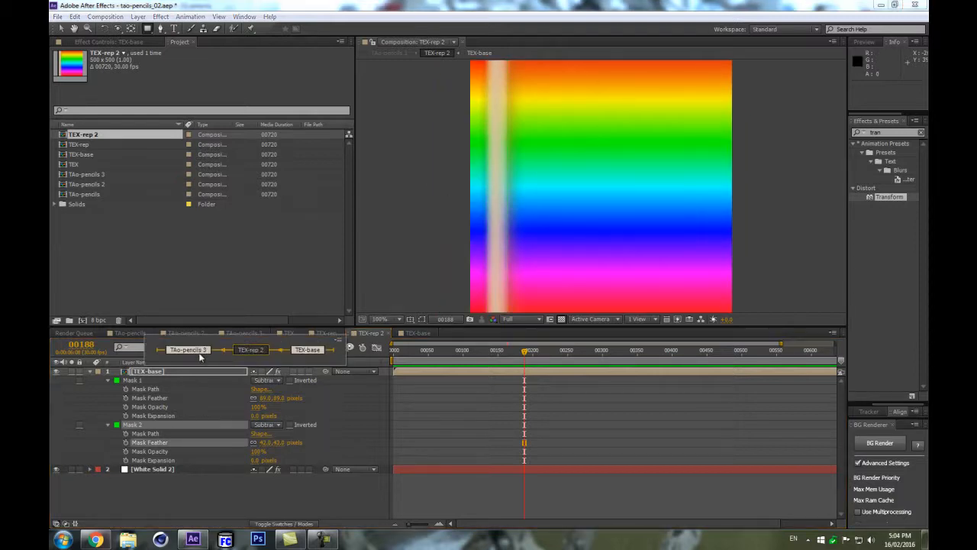
click(199, 352)
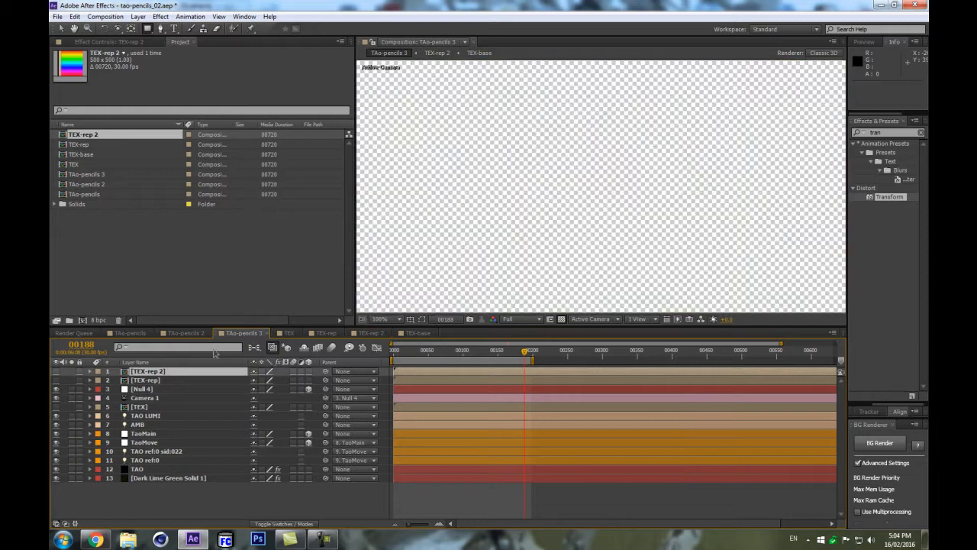
scroll(480, 219, up, 4)
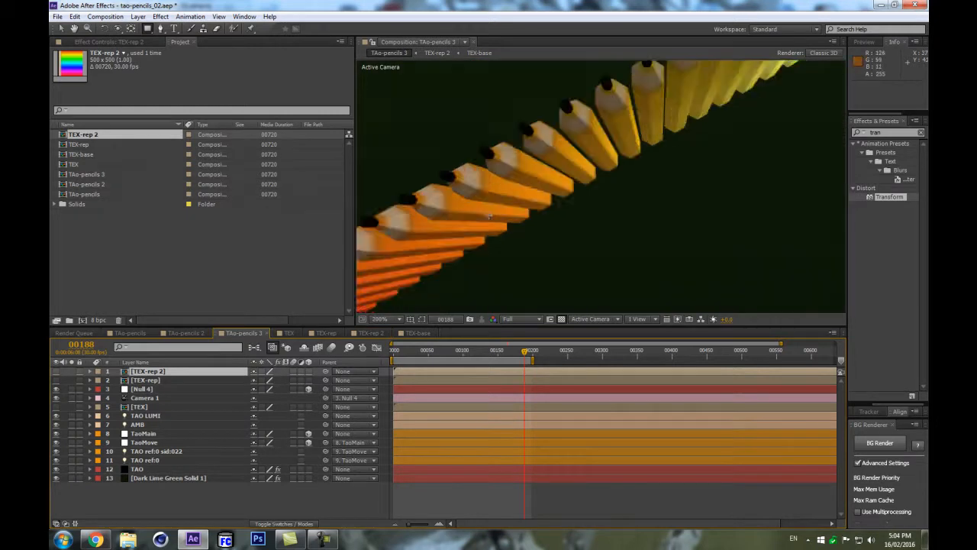
scroll(479, 219, down, 2)
key(c)
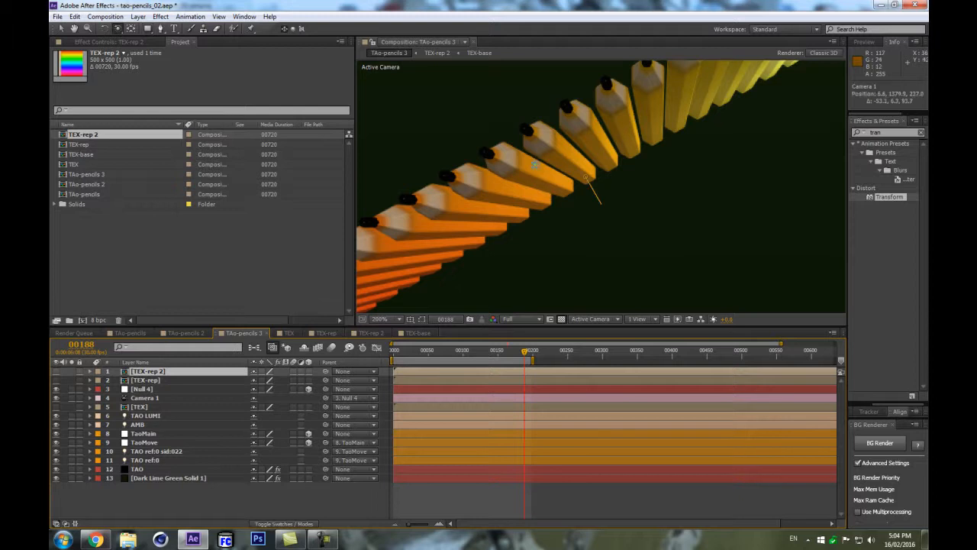
mouse_move(535, 164)
mouse_down()
mouse_move(529, 155)
mouse_move(543, 185)
mouse_up()
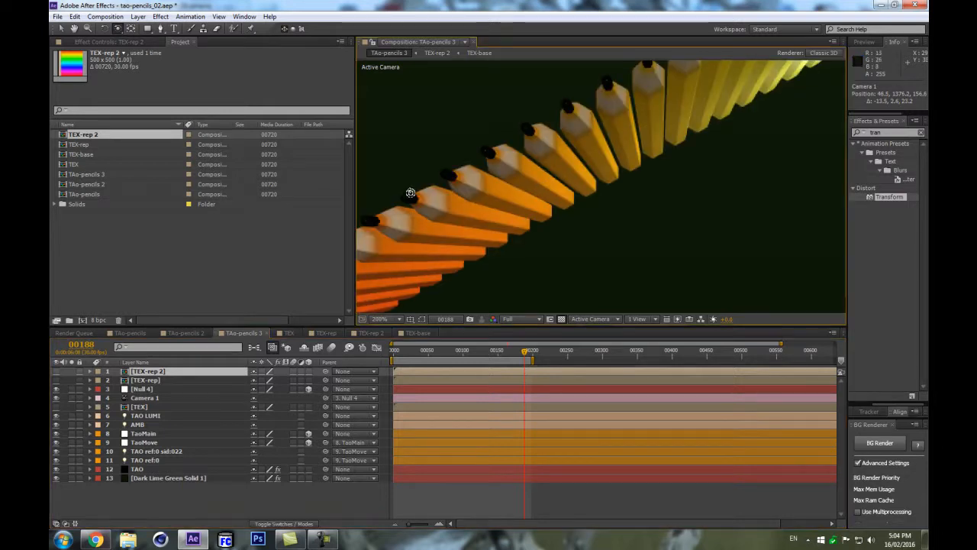
- Add a Radius keyframe of 0 to the TAO ref:0 sid:022 light at frame 82
click(142, 452)
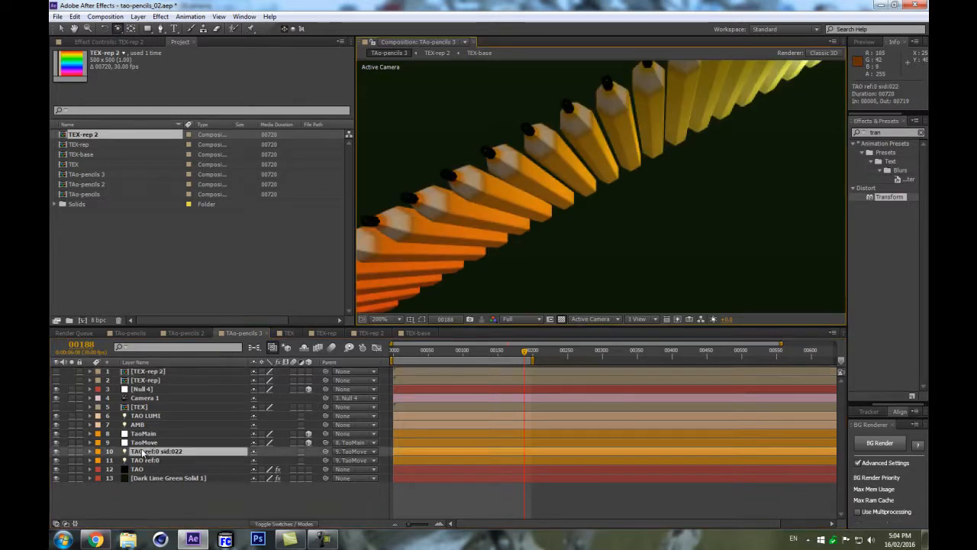
key(a)
key(a)
scroll(531, 433, down, 4)
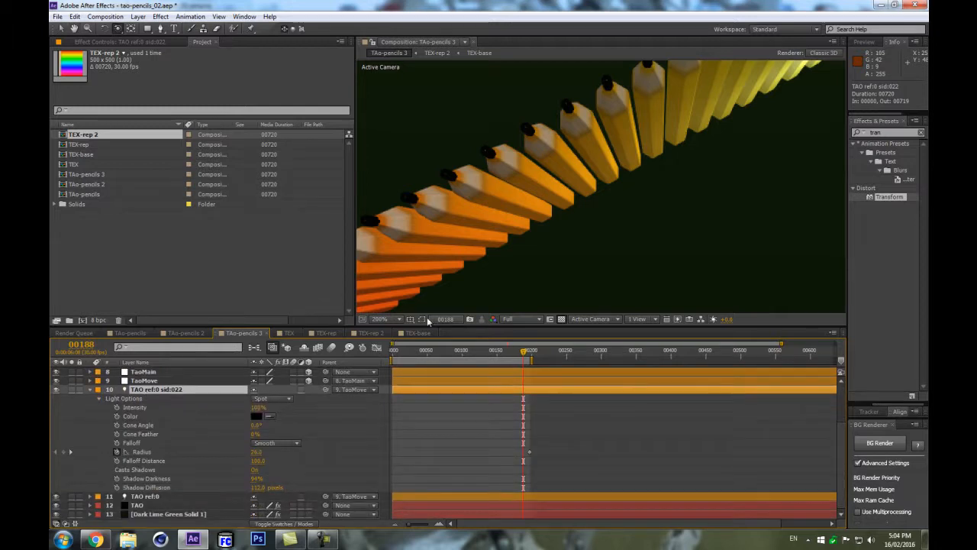
click(494, 352)
mouse_move(494, 352)
mouse_down()
mouse_move(393, 352)
mouse_move(464, 352)
mouse_move(409, 368)
mouse_move(509, 374)
mouse_move(451, 387)
mouse_up()
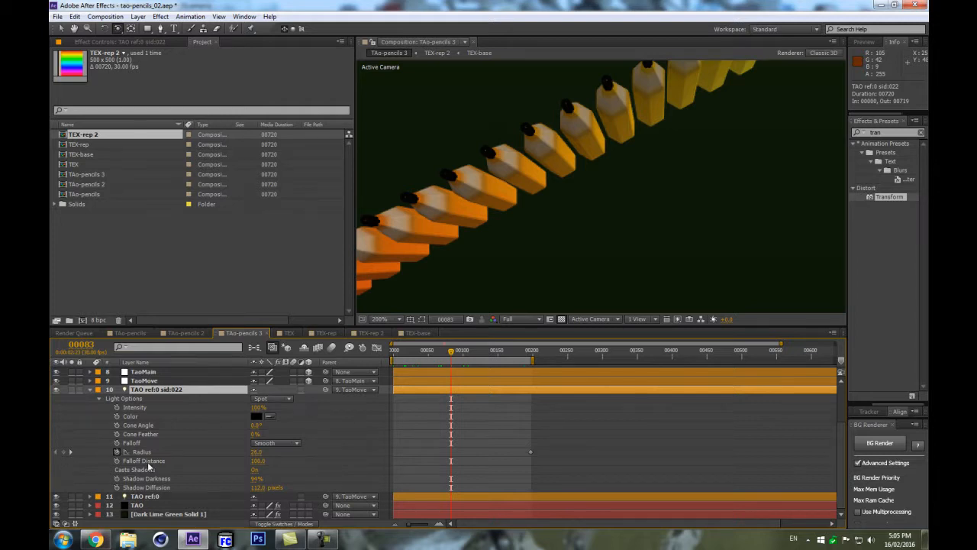
click(65, 452)
click(256, 452)
text(0)
key(Return)
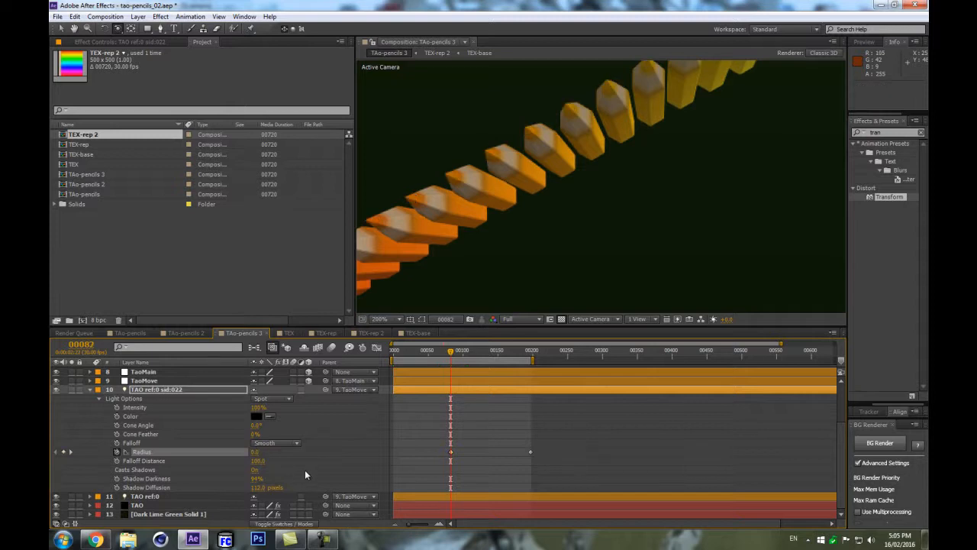
- Check the tips along the pencil row and collapse the properties of the TAO ref:0 sid:022 light
scroll(645, 135, down, 1)
scroll(645, 135, down, 1)
scroll(229, 428, up, 1)
scroll(625, 208, down, 1)
scroll(625, 208, up, 2)
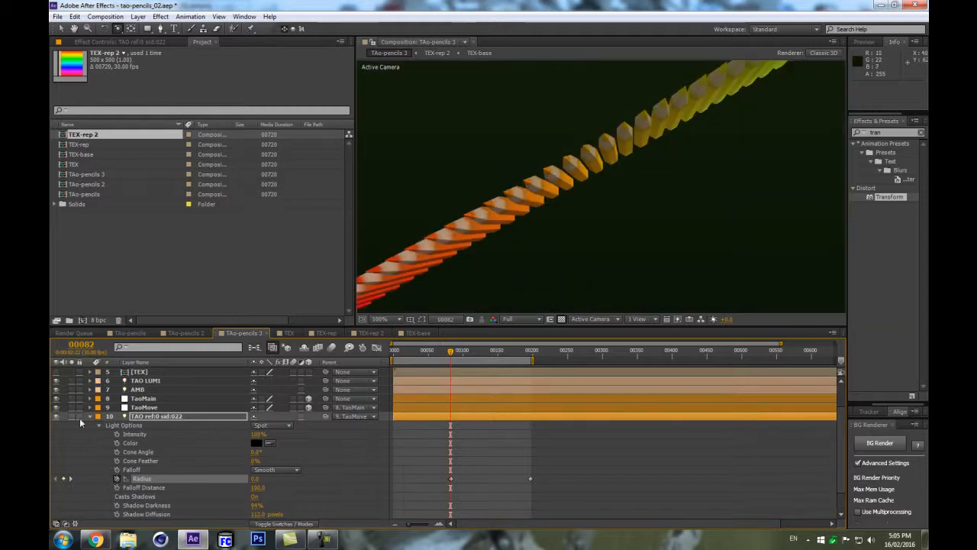
click(90, 417)
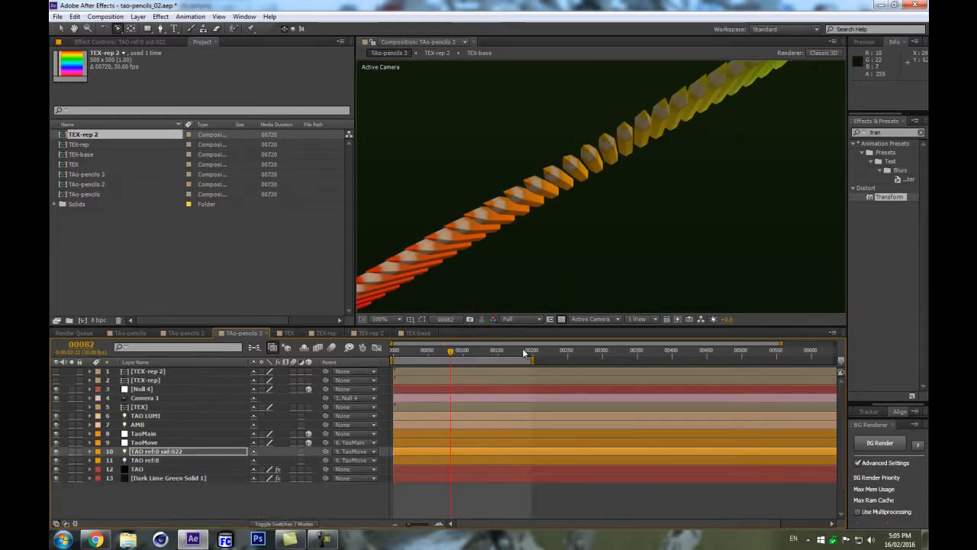
- Go to frame 191 and orbit the camera around the pencil row to face the flat hexagonal ends with the graphite core
click(526, 352)
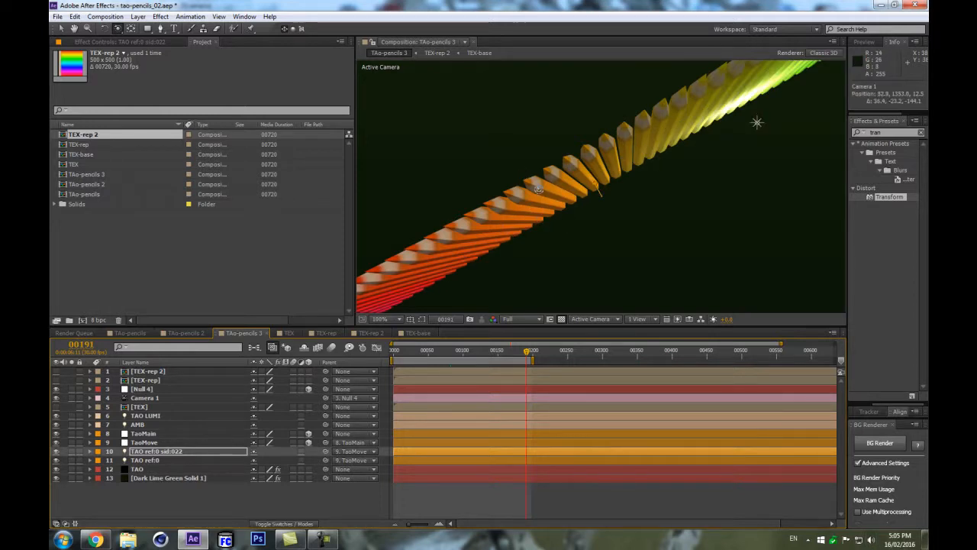
drag(757, 120, 538, 189)
drag(785, 111, 545, 203)
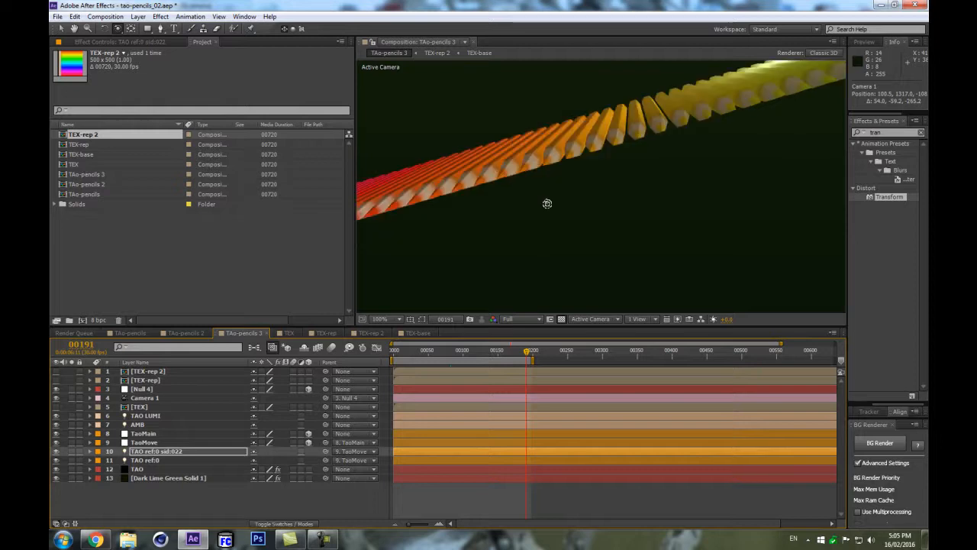
mouse_move(558, 236)
mouse_down()
mouse_move(564, 318)
mouse_move(616, 547)
mouse_up()
scroll(606, 298, down, 1)
key(c)
drag(548, 95, 567, 137)
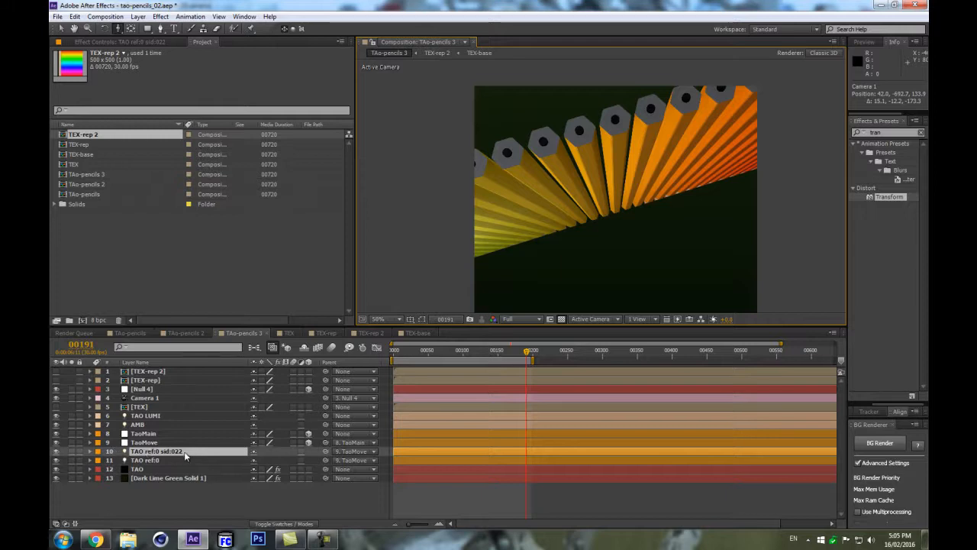
- Change the color of the TAO ref:0 sid:022 light to white
key(Return)
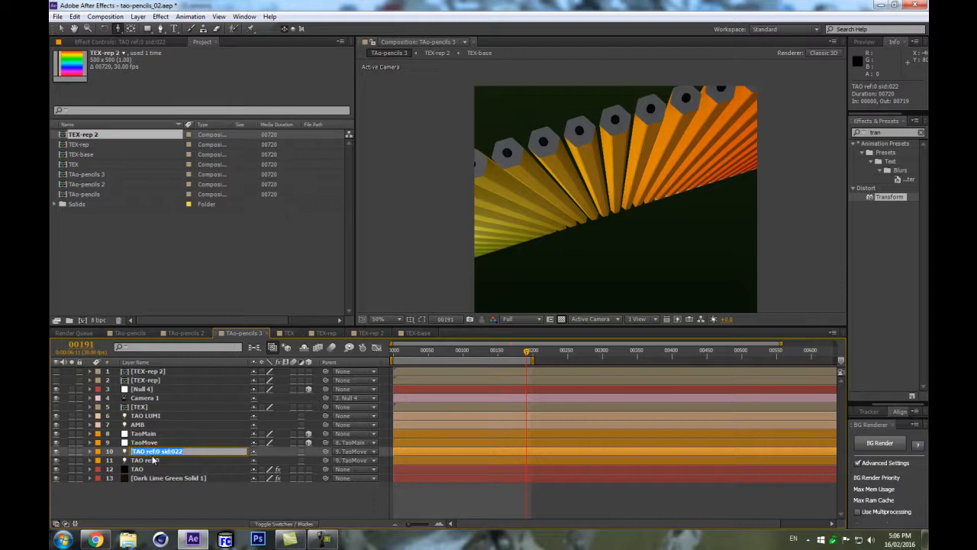
click(159, 460)
click(191, 452)
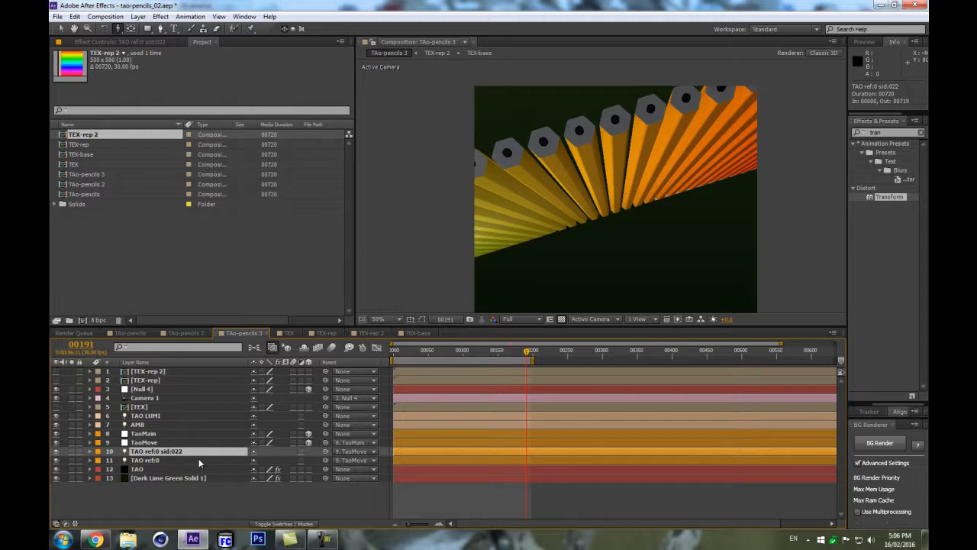
key(a)
key(a)
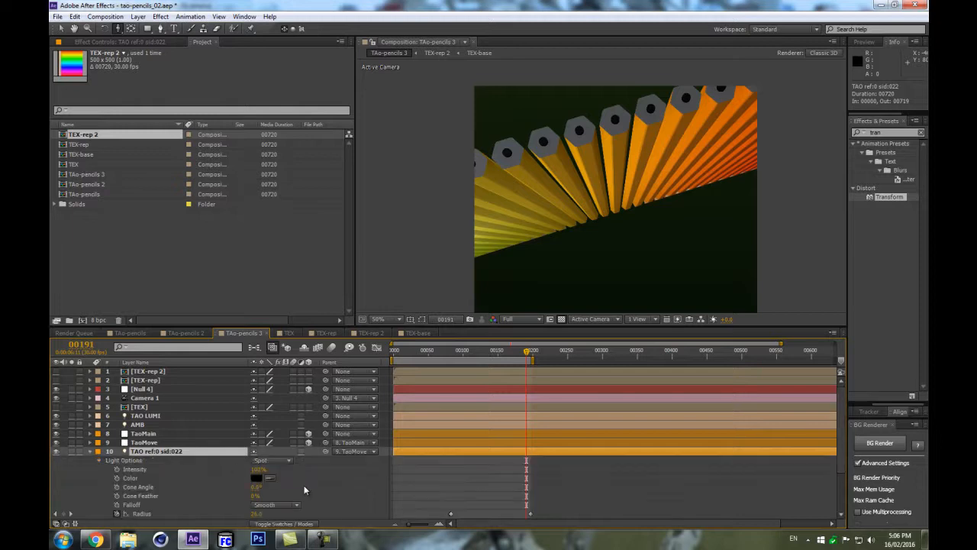
click(256, 477)
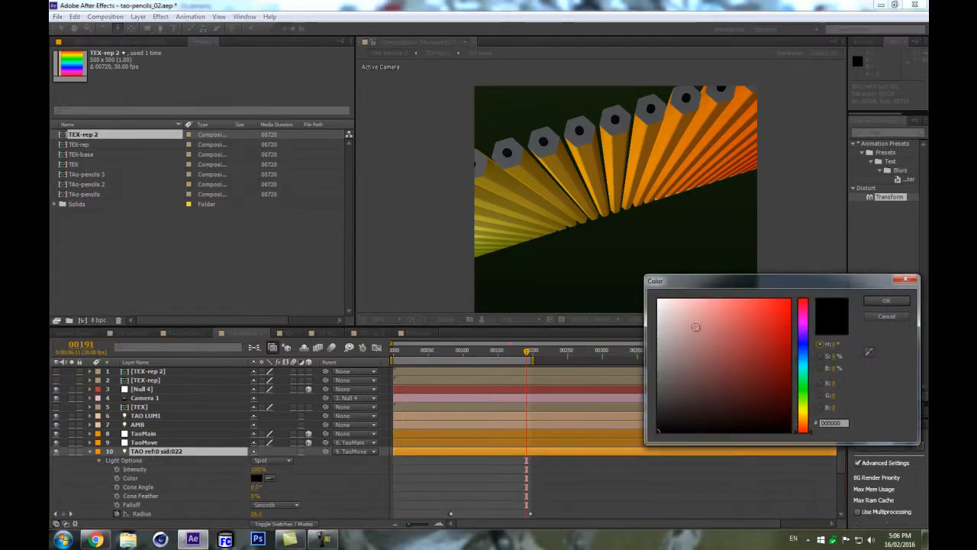
drag(695, 326, 657, 300)
click(887, 303)
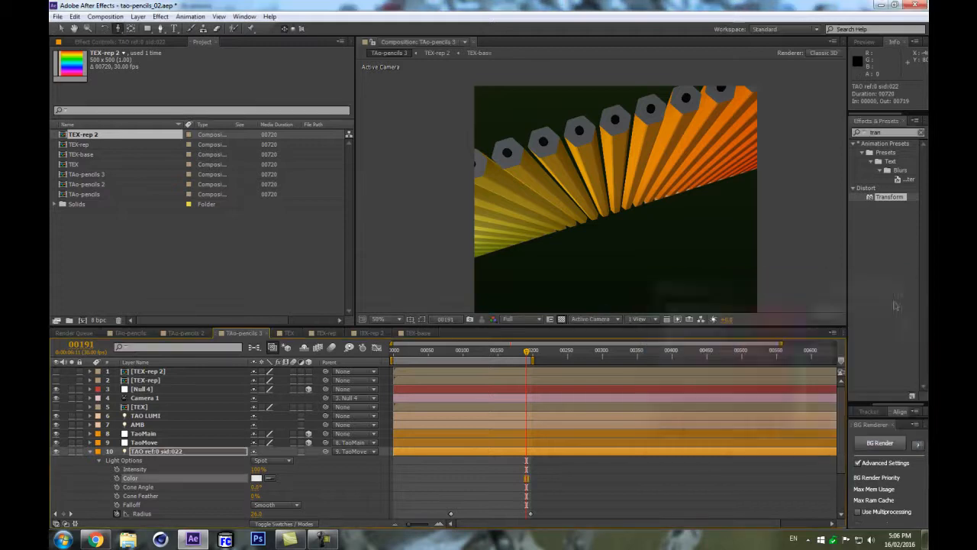
- Inspect the core at the pencil ends up close and collapse the properties of the TAO ref:0 sid:022 light
key(slash)
drag(447, 102, 581, 197)
scroll(586, 196, up, 1)
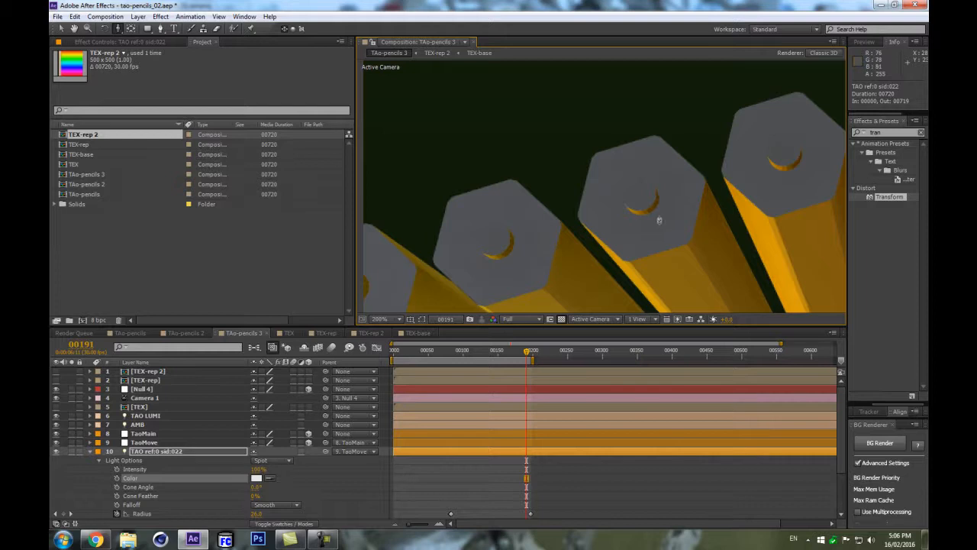
scroll(656, 218, down, 1)
scroll(644, 210, down, 1)
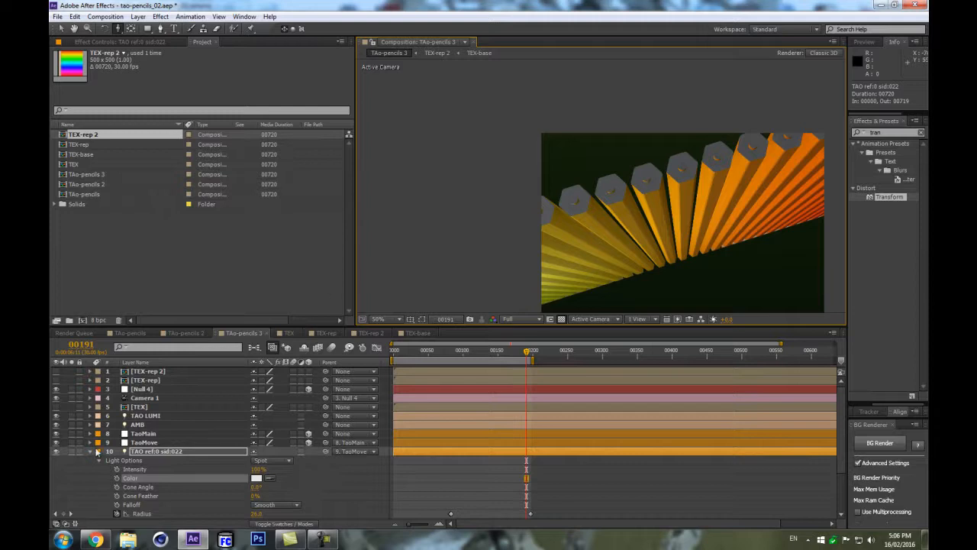
click(90, 451)
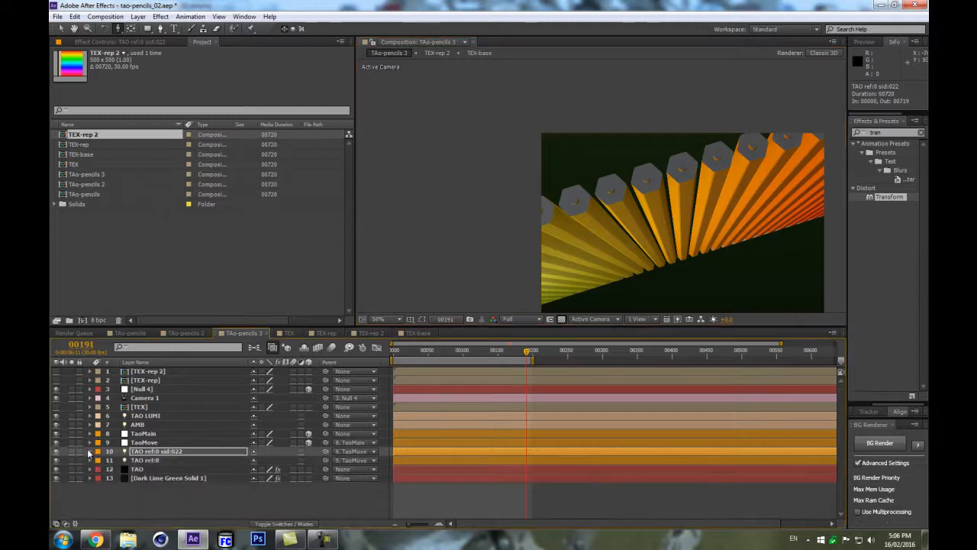
- Set the Caps option in the TAO layer's texture settings to Full
click(121, 41)
click(203, 42)
click(144, 470)
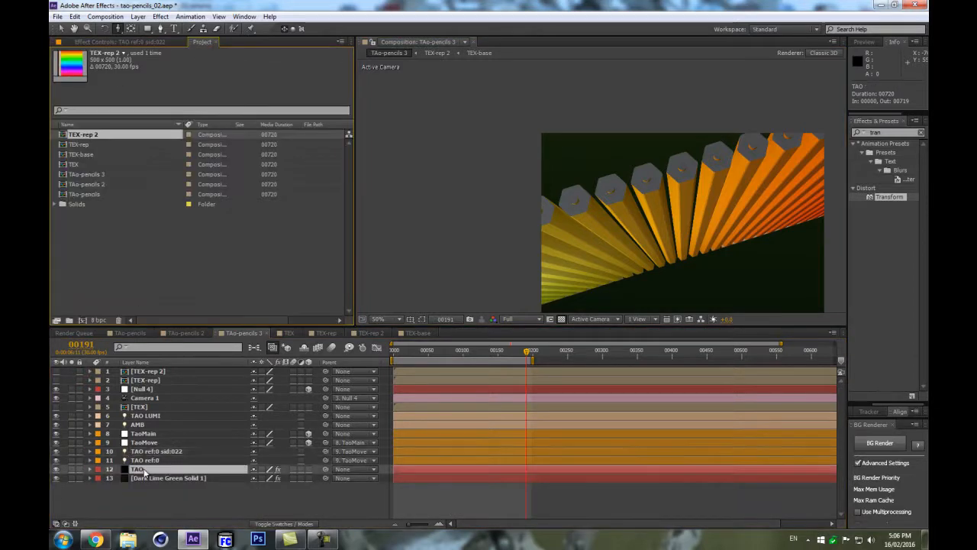
click(91, 41)
scroll(318, 311, down, 15)
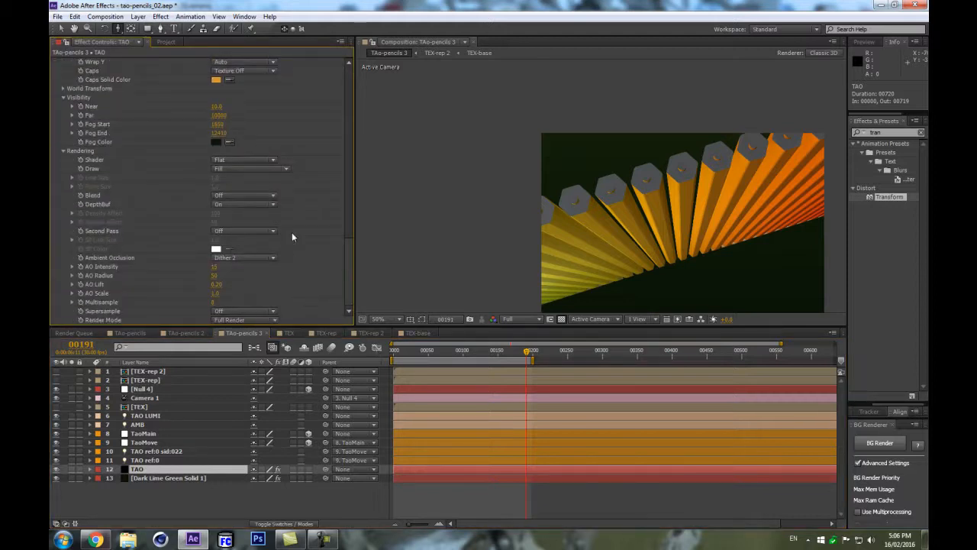
scroll(278, 240, up, 4)
click(233, 165)
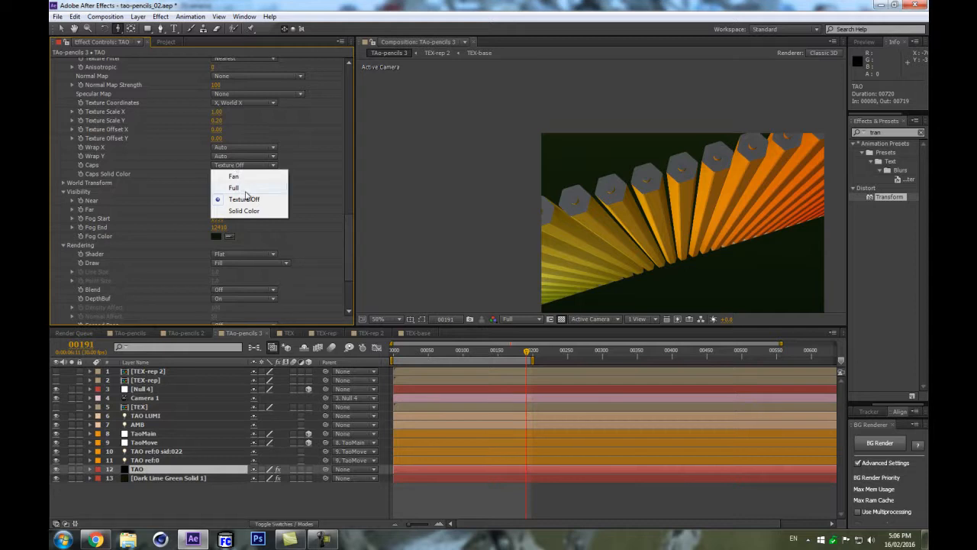
click(245, 192)
- Examine the textured end caps and cores of the pencils from close up and from farther away
scroll(609, 180, up, 4)
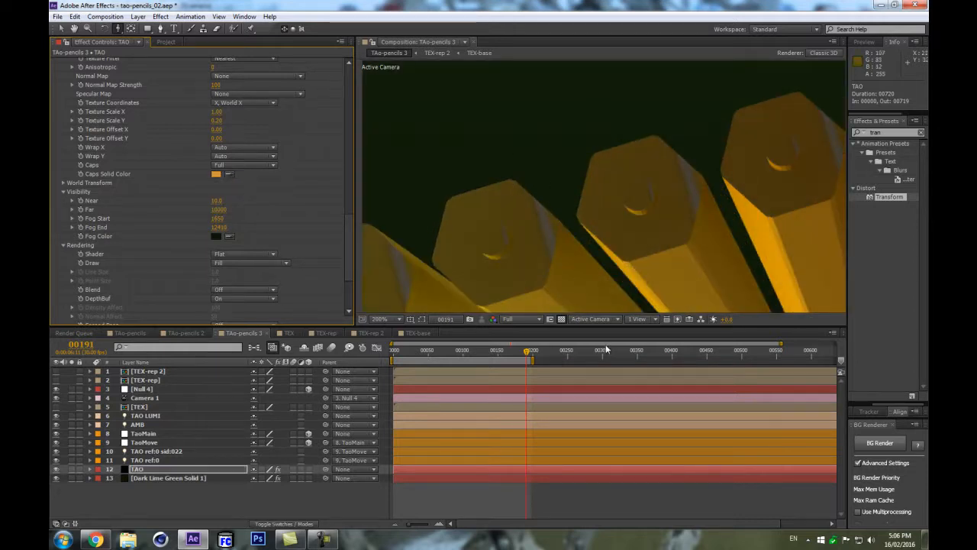
scroll(630, 139, down, 2)
scroll(627, 140, down, 1)
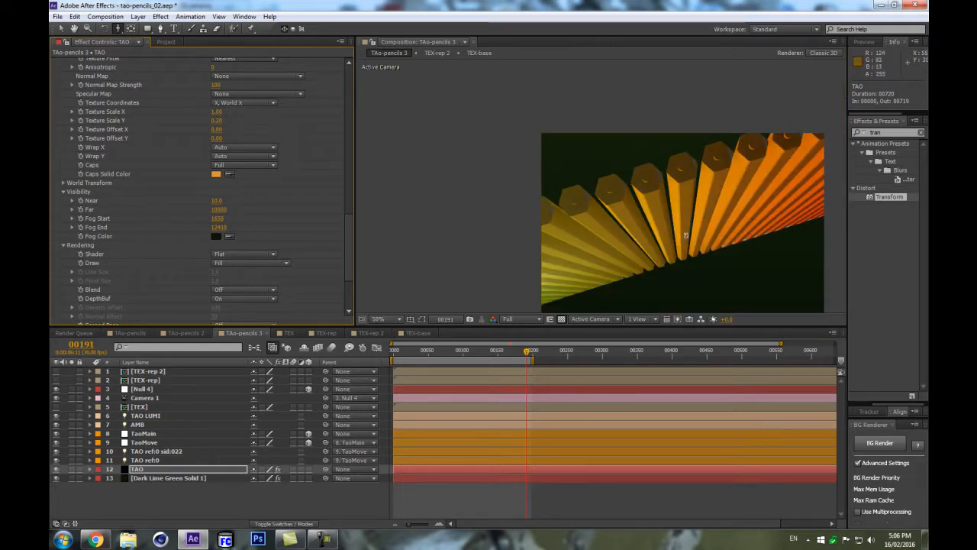
scroll(590, 210, up, 1)
scroll(605, 213, down, 1)
scroll(655, 188, up, 1)
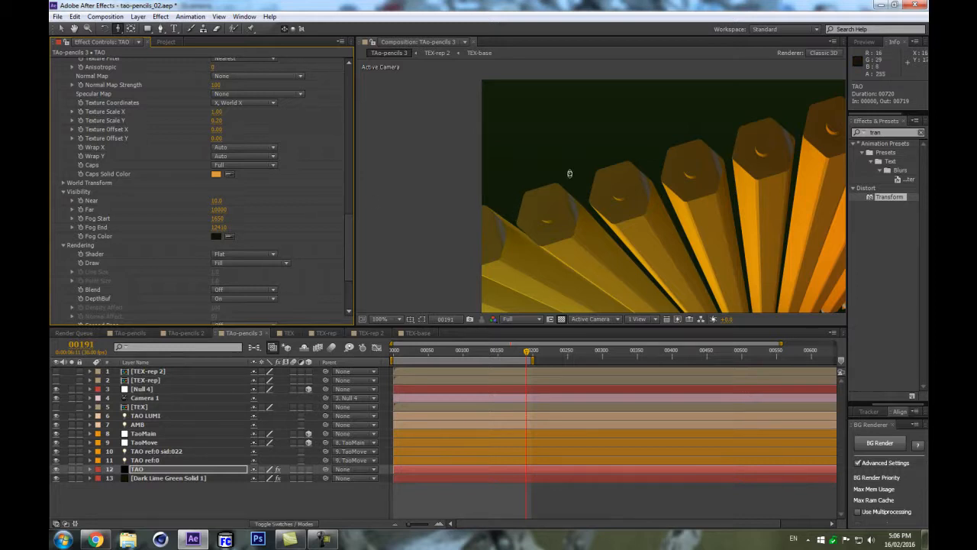
alt+click(636, 188)
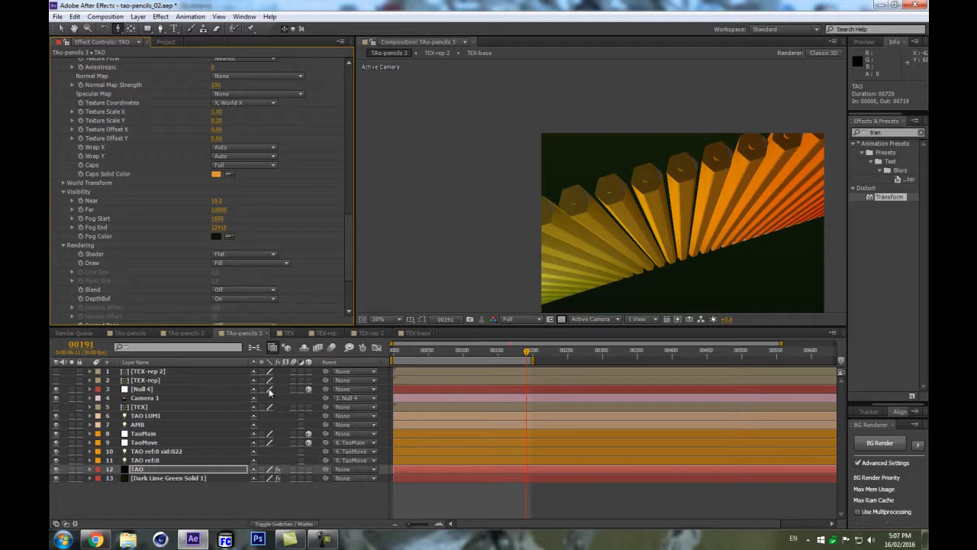
- Try Texture Off for the TAO layer's caps and return them to Full for comparison
scroll(242, 155, up, 3)
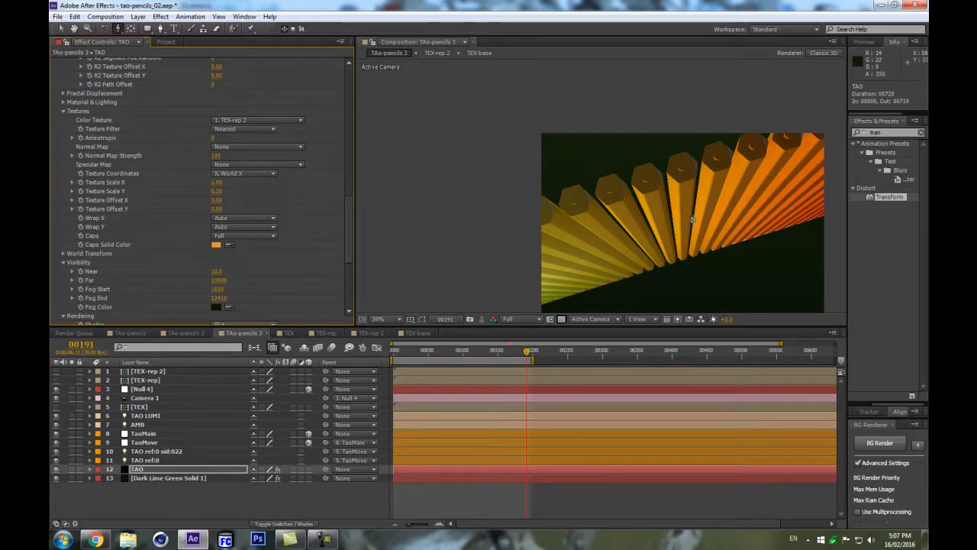
key(period)
key(period)
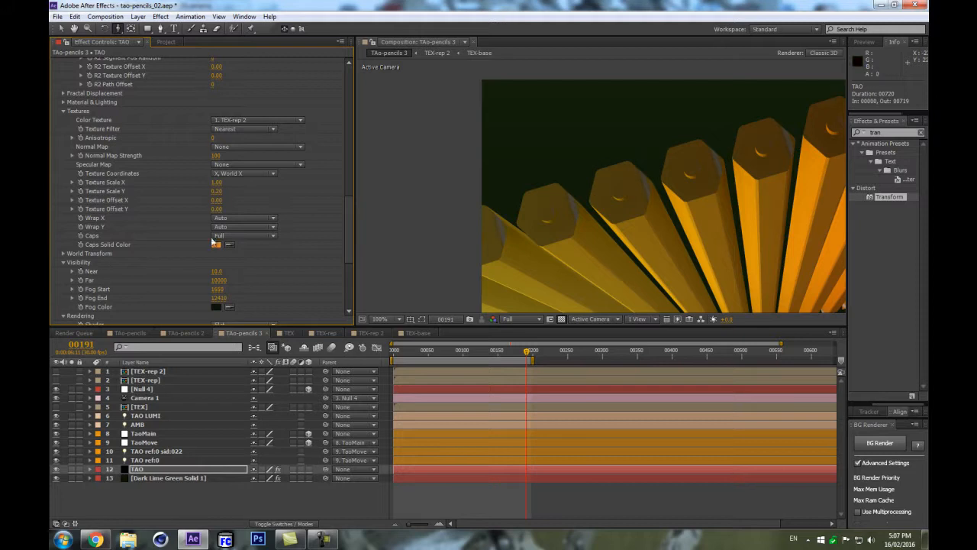
click(239, 236)
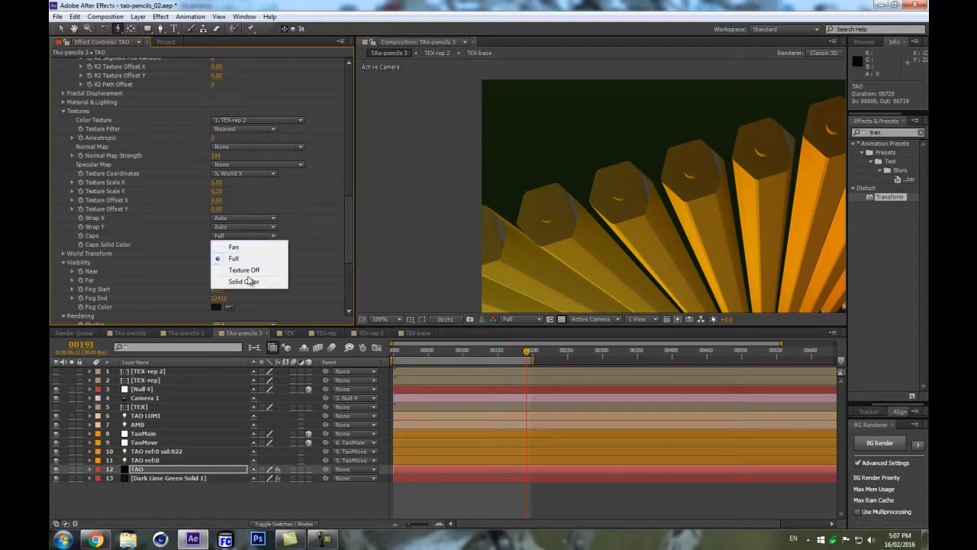
click(252, 270)
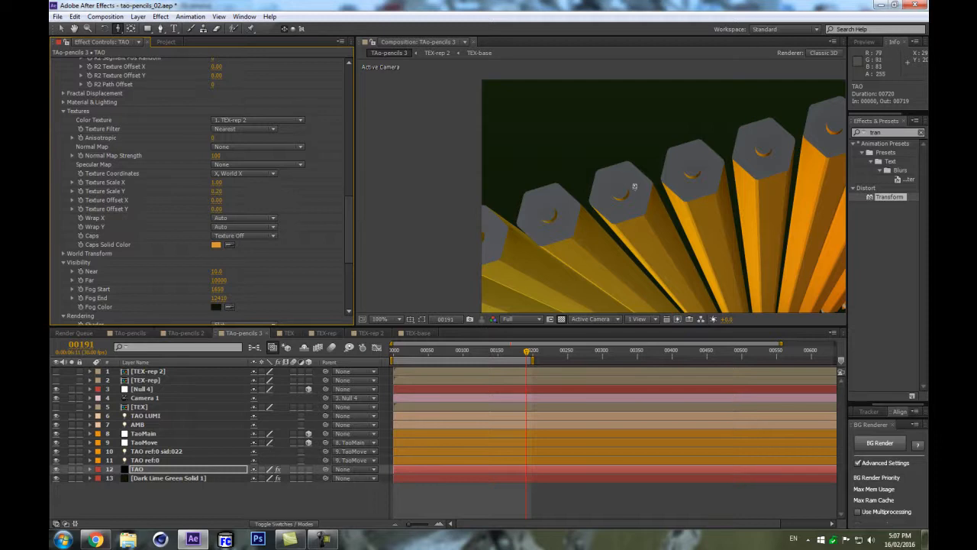
click(255, 239)
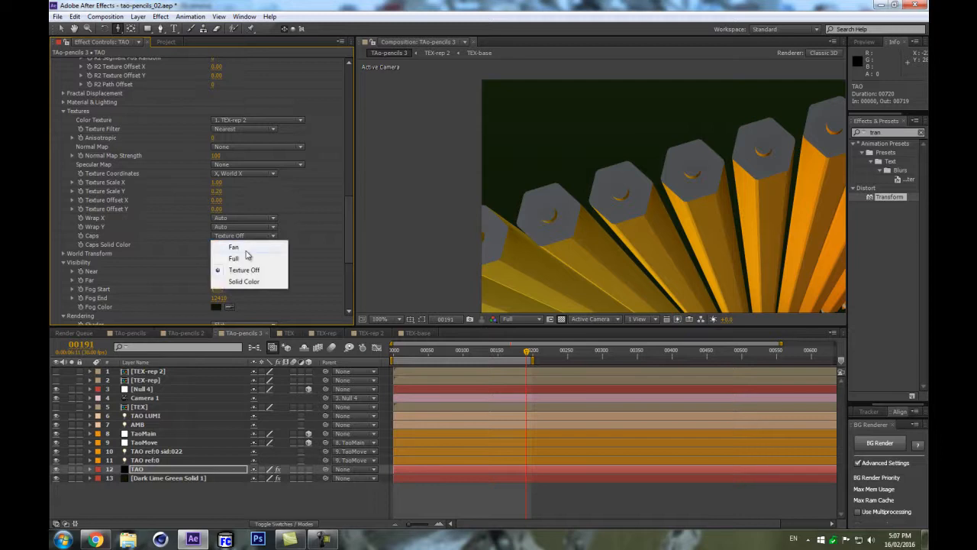
click(243, 258)
click(244, 235)
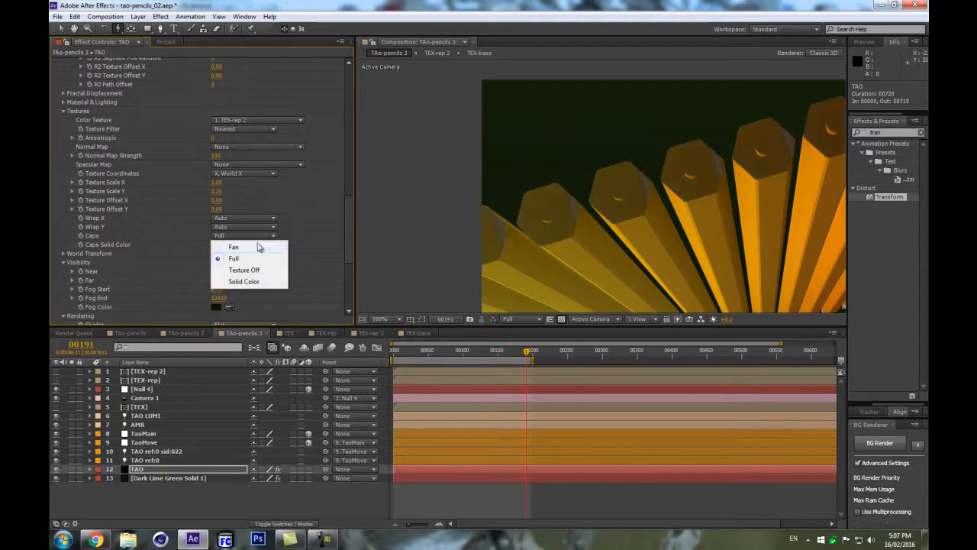
click(259, 263)
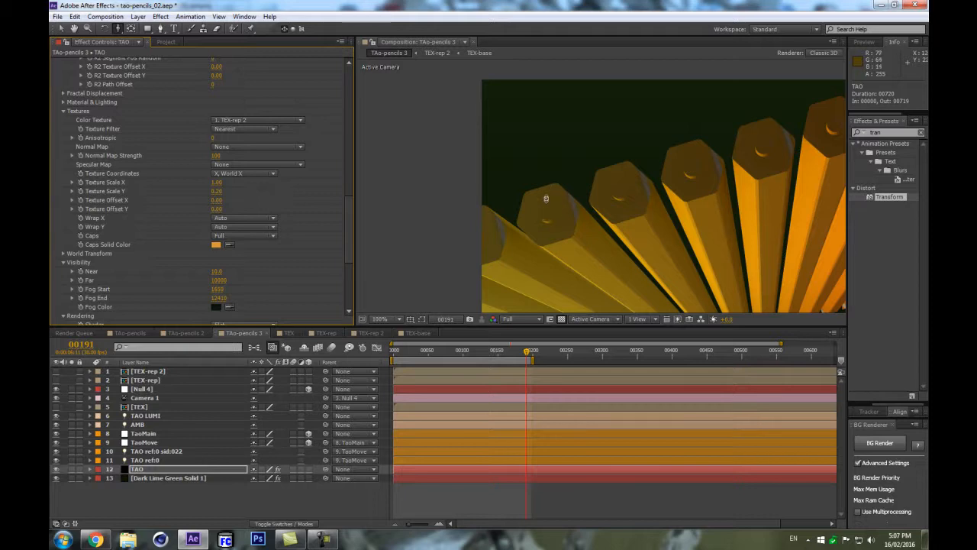
click(205, 450)
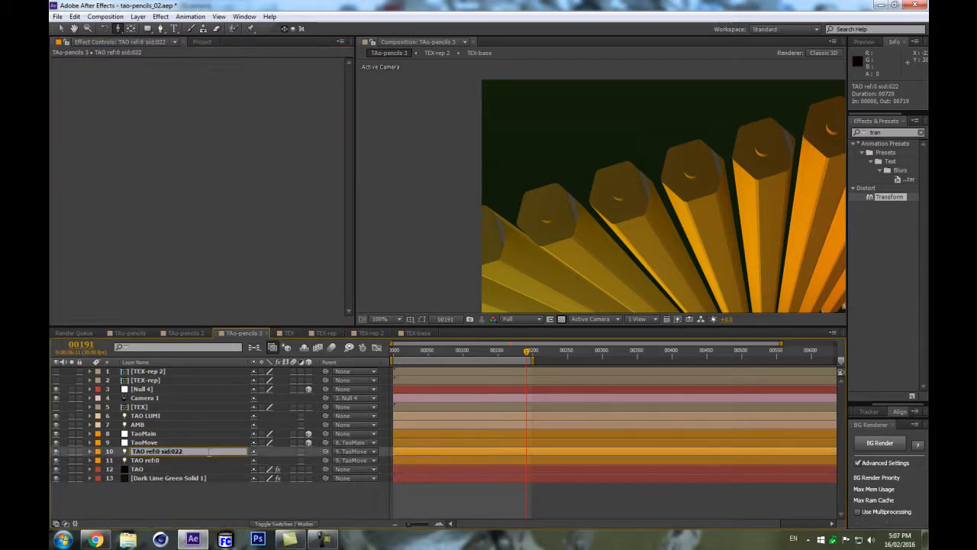
text(tex)
key(Escape)
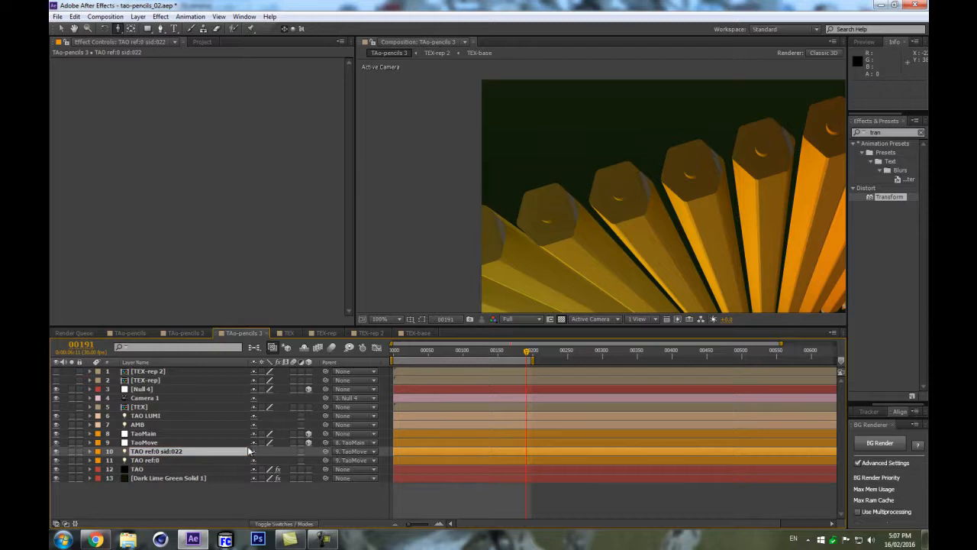
- Examine the pencils' end caps, cores and shading along the row at different magnifications
scroll(683, 235, down, 1)
scroll(659, 241, up, 1)
scroll(568, 199, down, 1)
scroll(689, 171, up, 1)
scroll(718, 184, down, 1)
scroll(748, 240, up, 1)
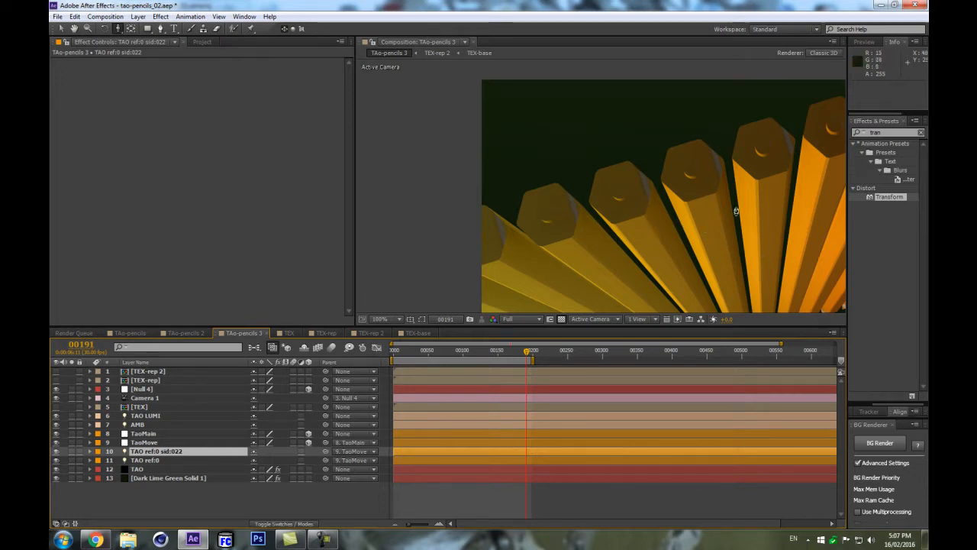
scroll(736, 229, down, 1)
scroll(737, 229, up, 1)
scroll(736, 232, down, 1)
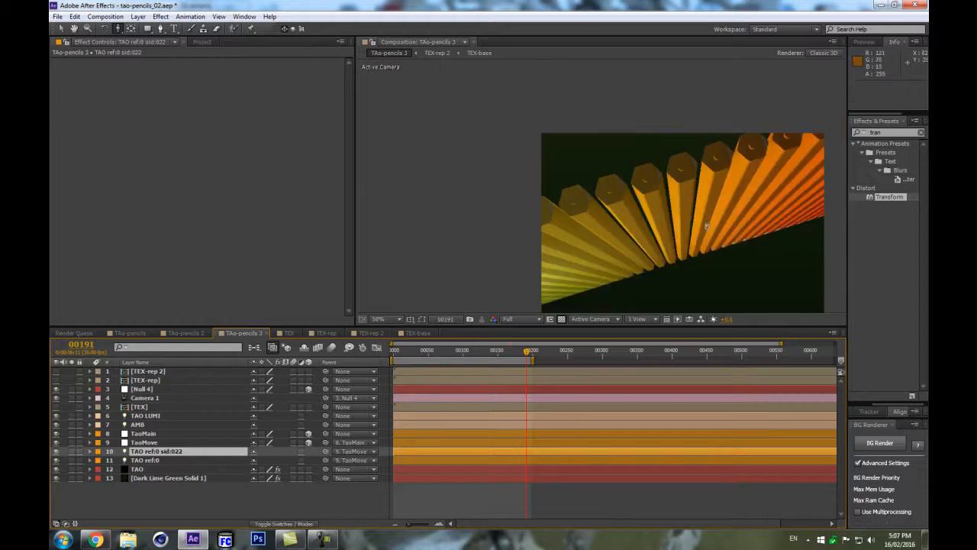
drag(654, 185, 652, 162)
scroll(673, 220, up, 1)
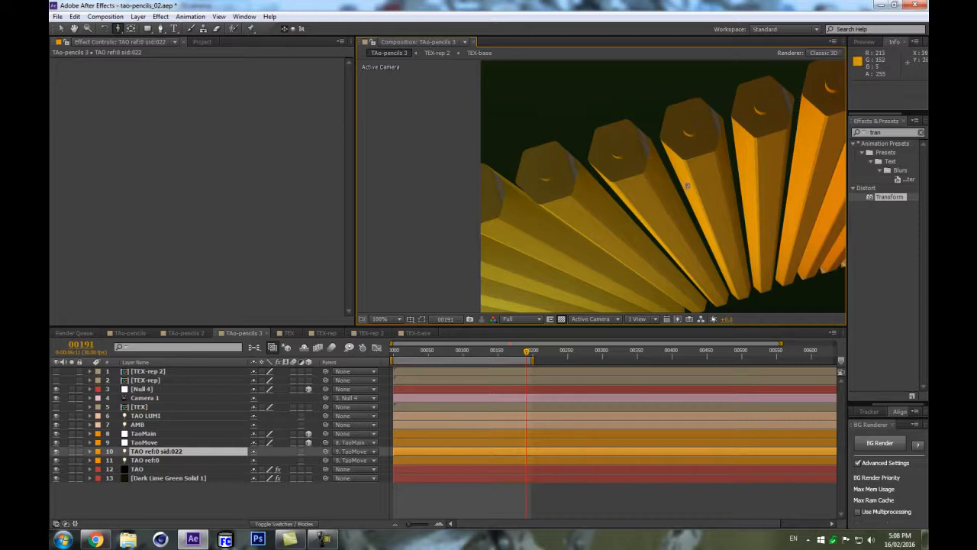
scroll(687, 185, down, 1)
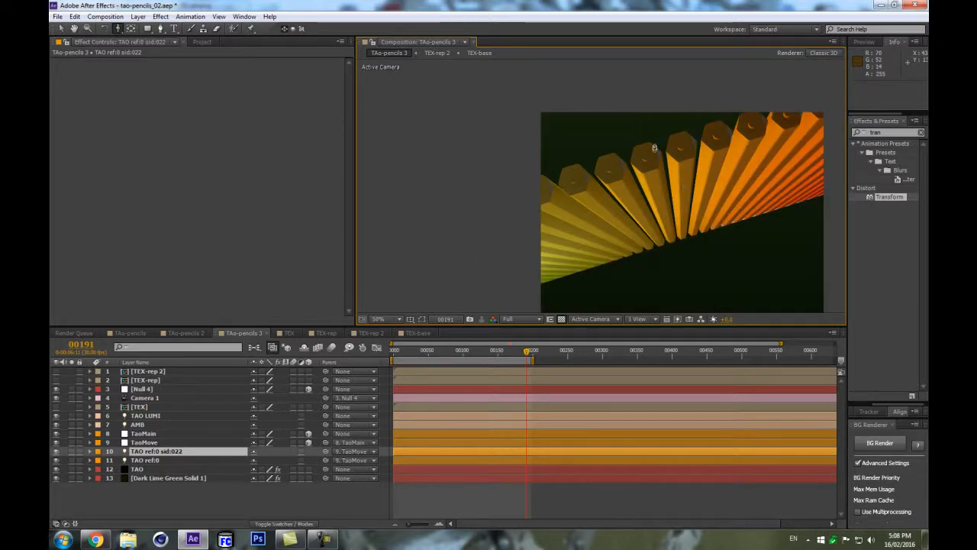